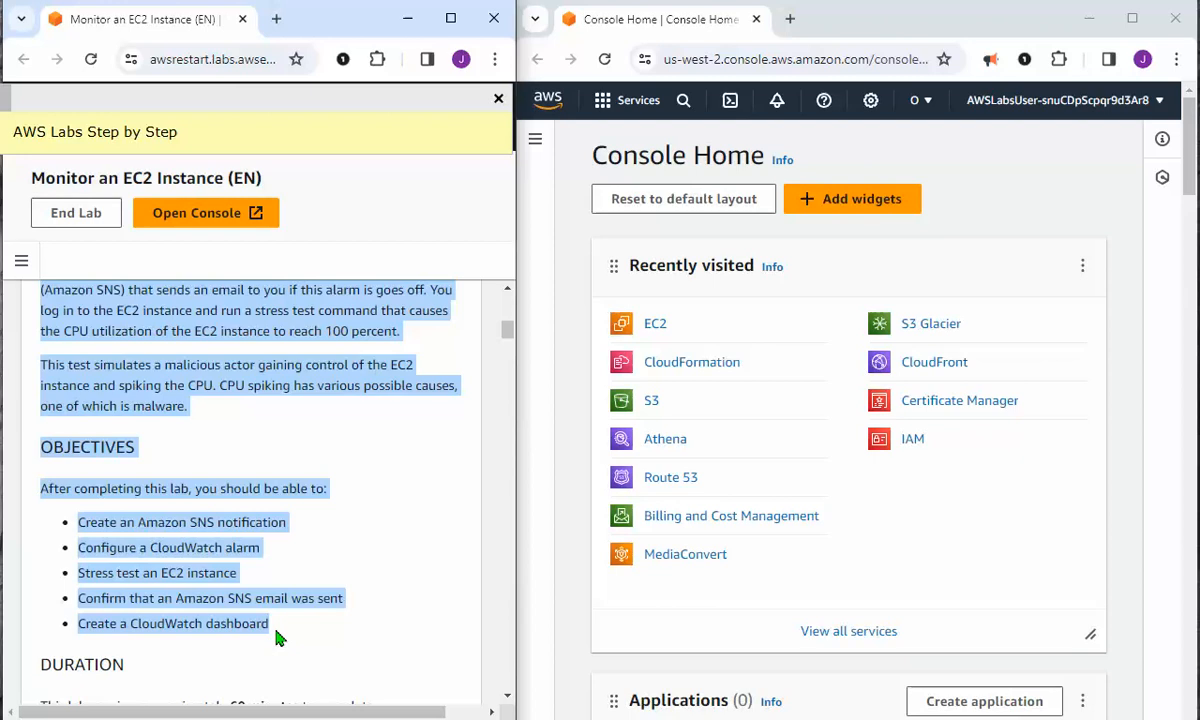
Have the selected Lab overview and Objectives text of the lab instructions read aloud
scroll(303, 431, up, 6)
scroll(305, 443, down, 2)
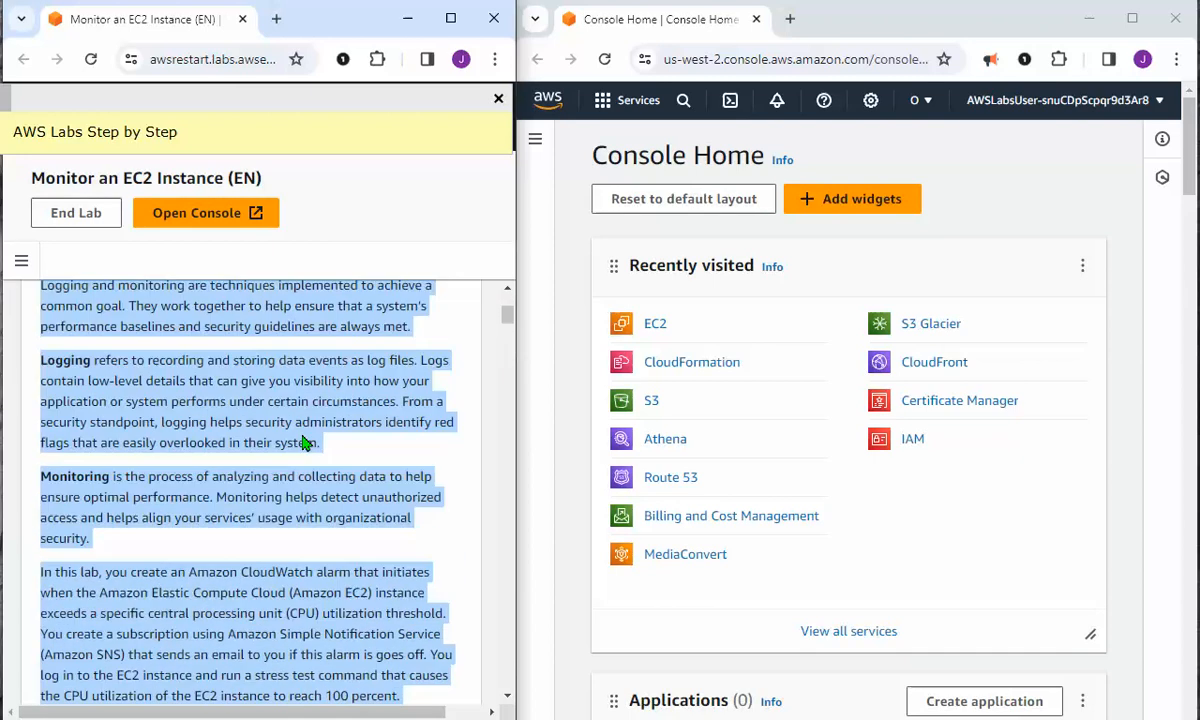
scroll(305, 443, up, 1)
scroll(311, 442, down, 1)
scroll(311, 442, up, 1)
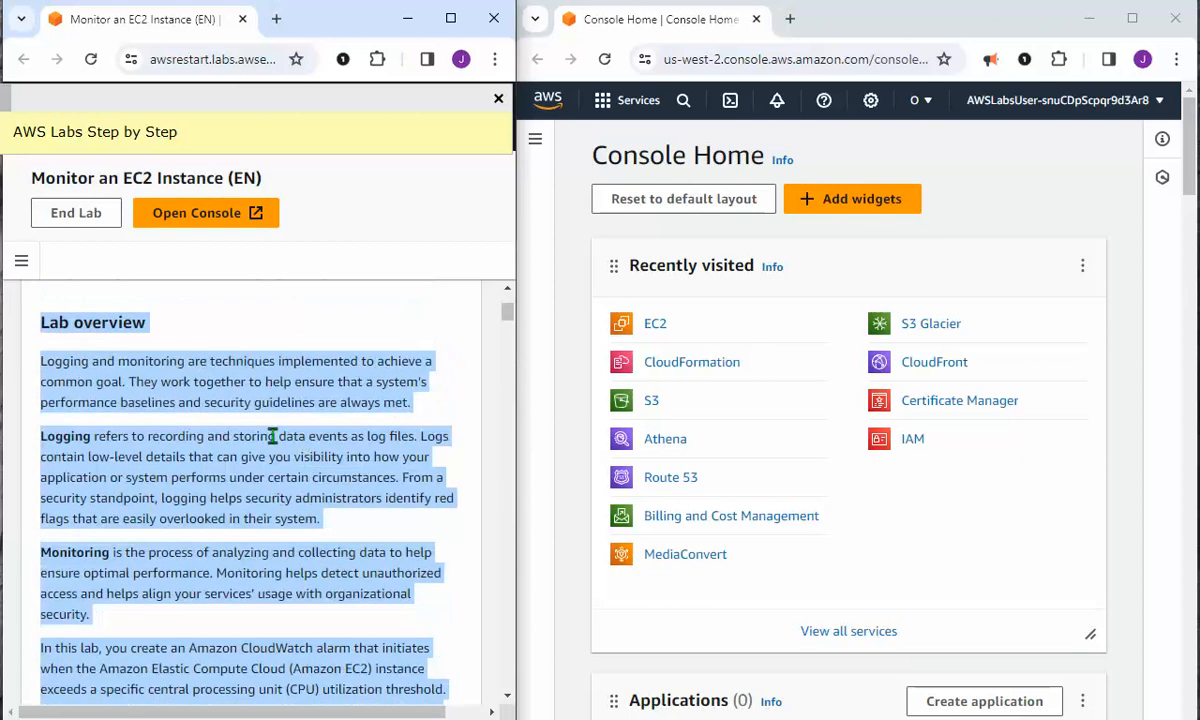
right_click(123, 398)
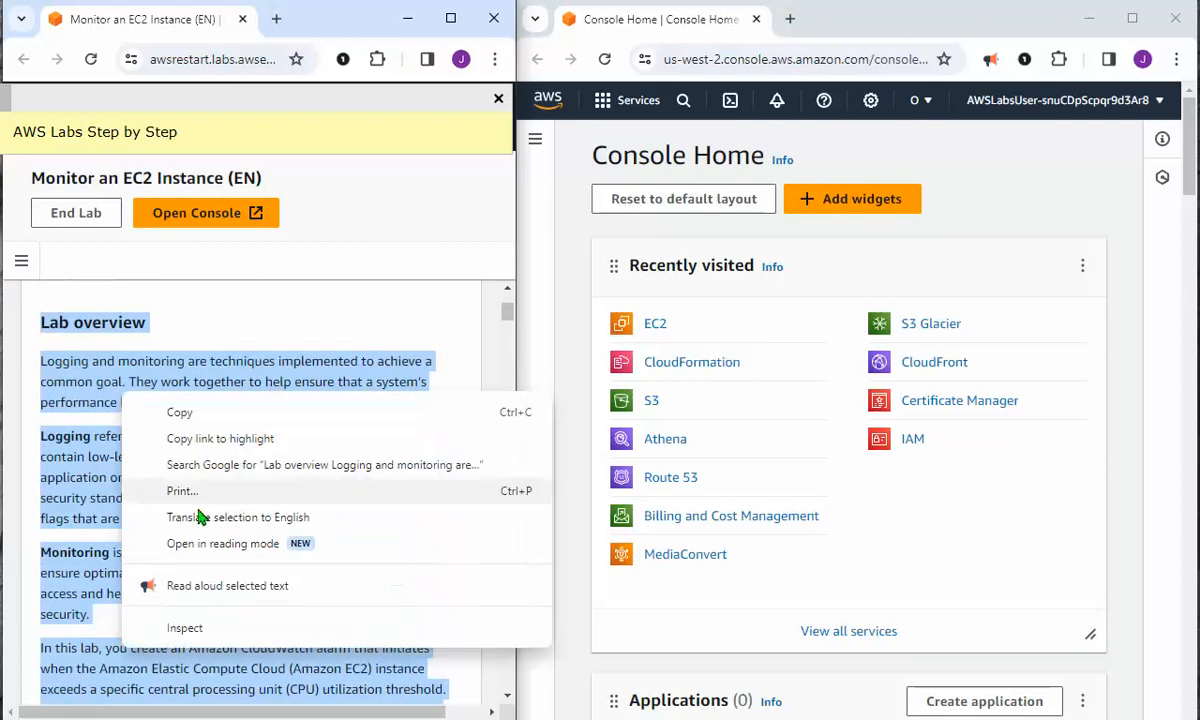
click(215, 588)
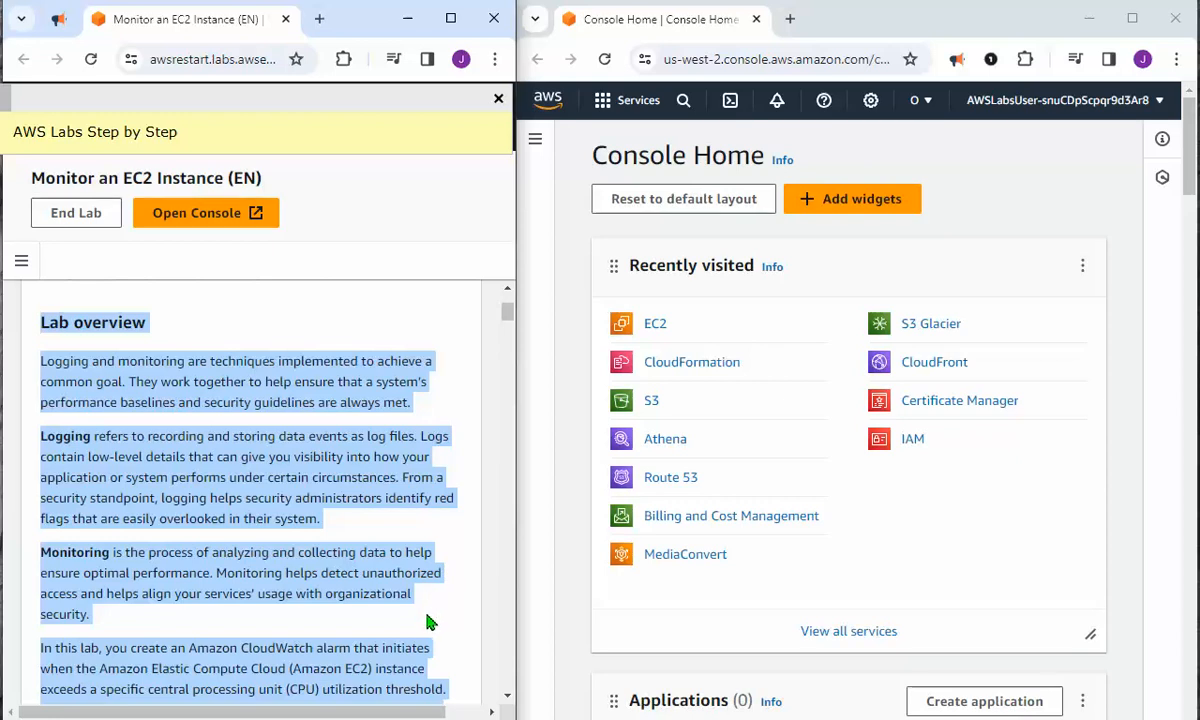
Read the lab instructions from the overview through objectives, duration and lab environment to Task 1: Configure Amazon SNS
scroll(437, 600, down, 3)
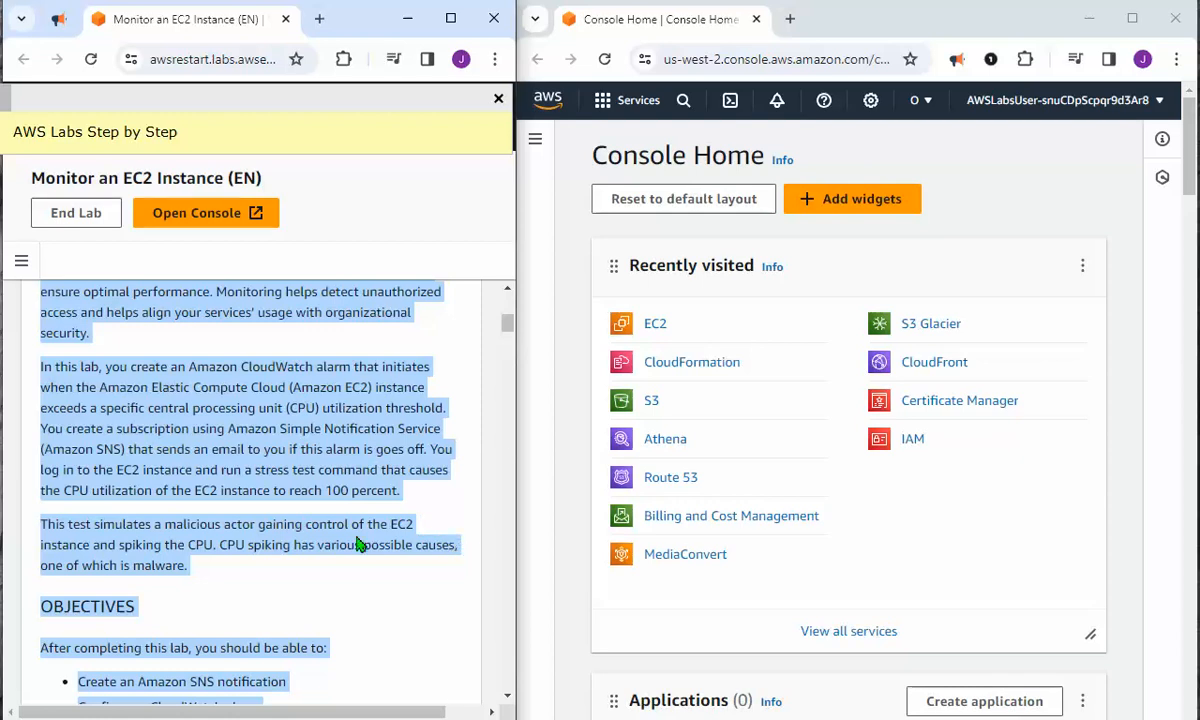
scroll(190, 555, down, 3)
scroll(195, 556, down, 1)
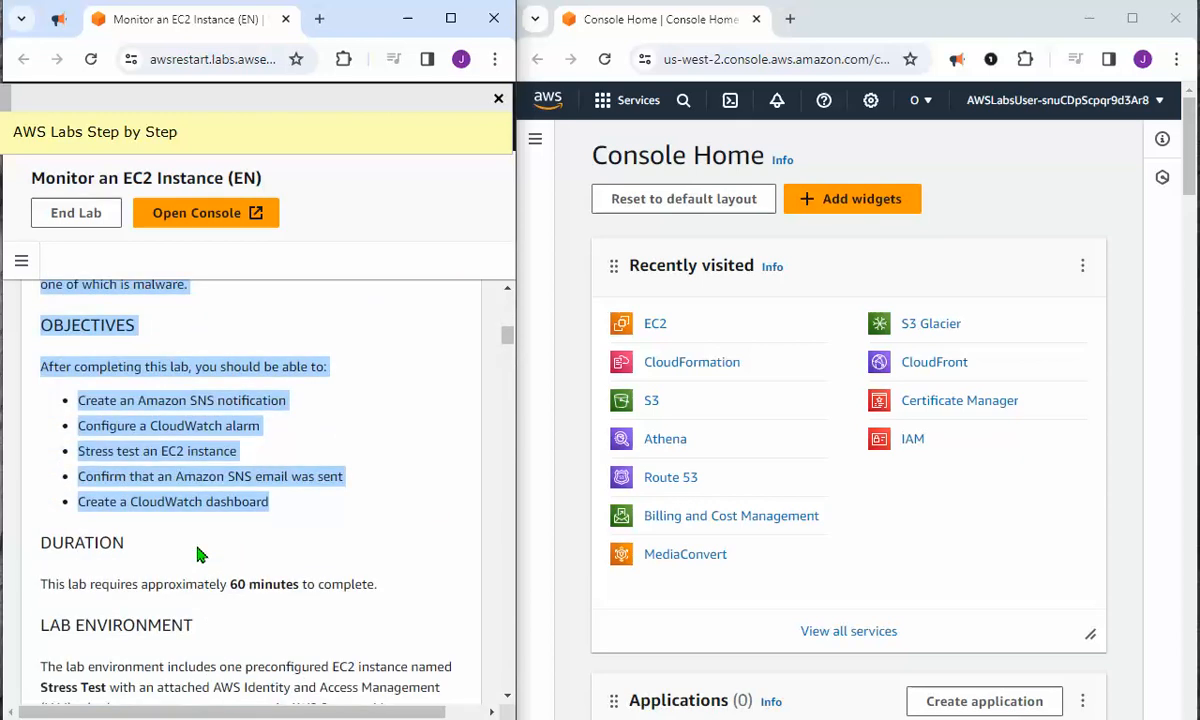
scroll(195, 548, up, 2)
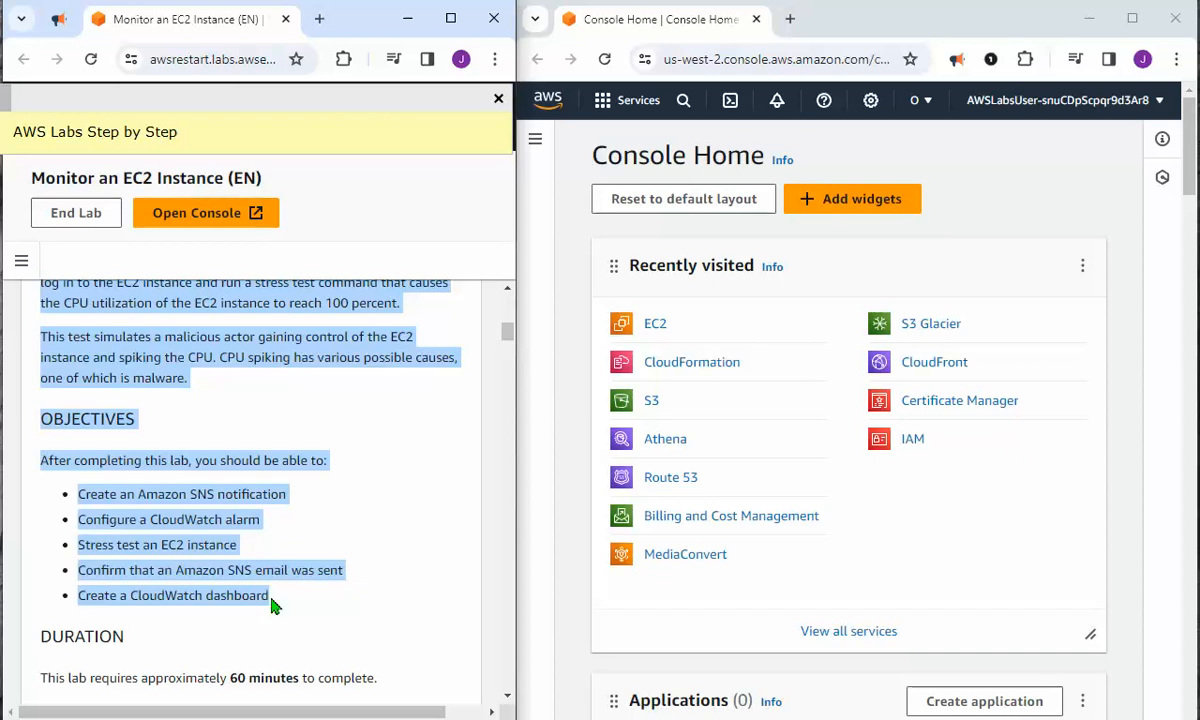
click(333, 610)
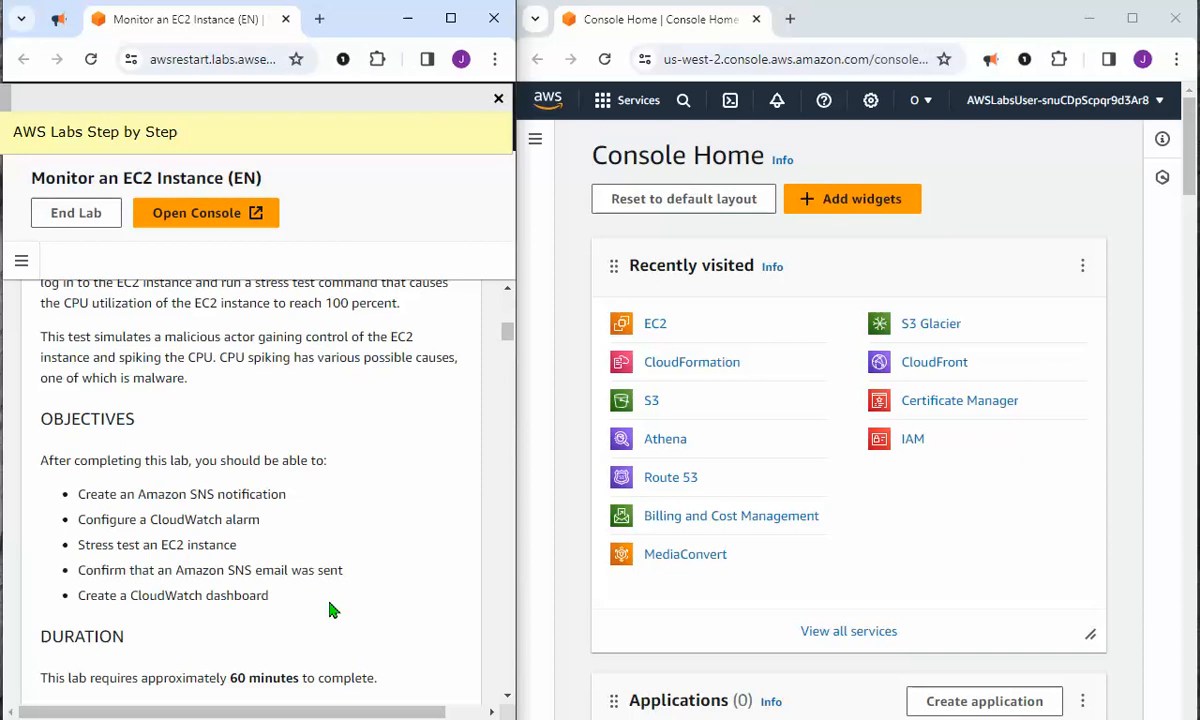
scroll(470, 518, down, 15)
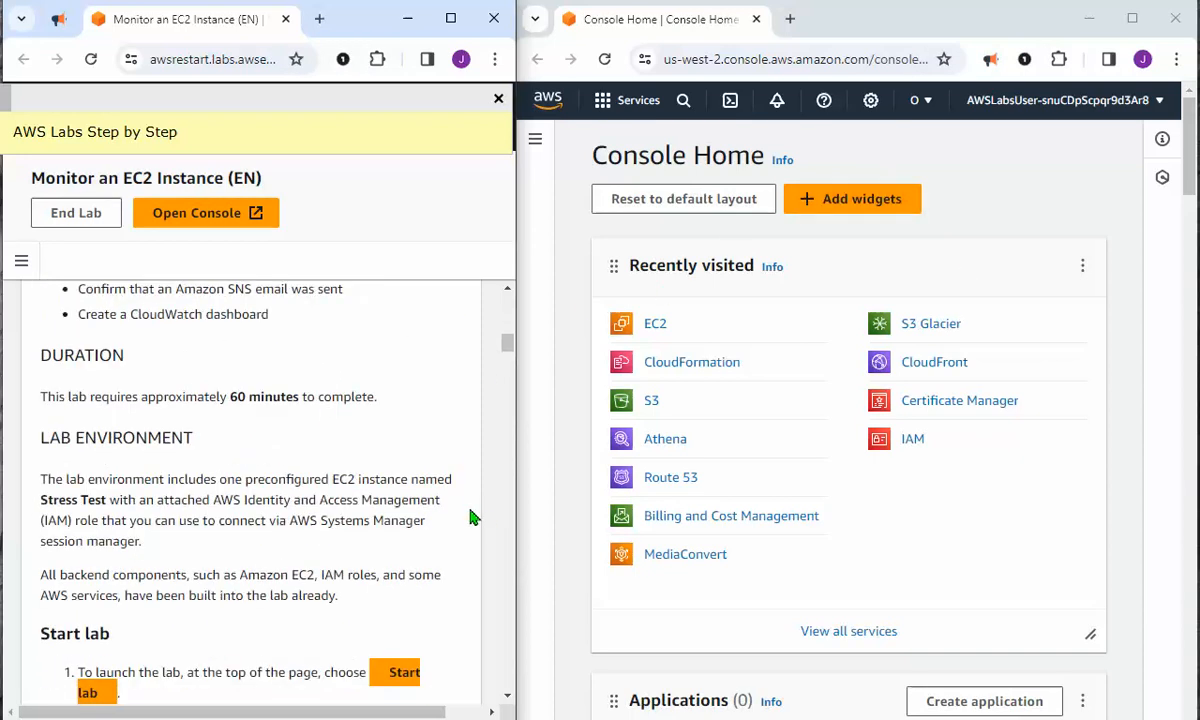
scroll(455, 518, down, 10)
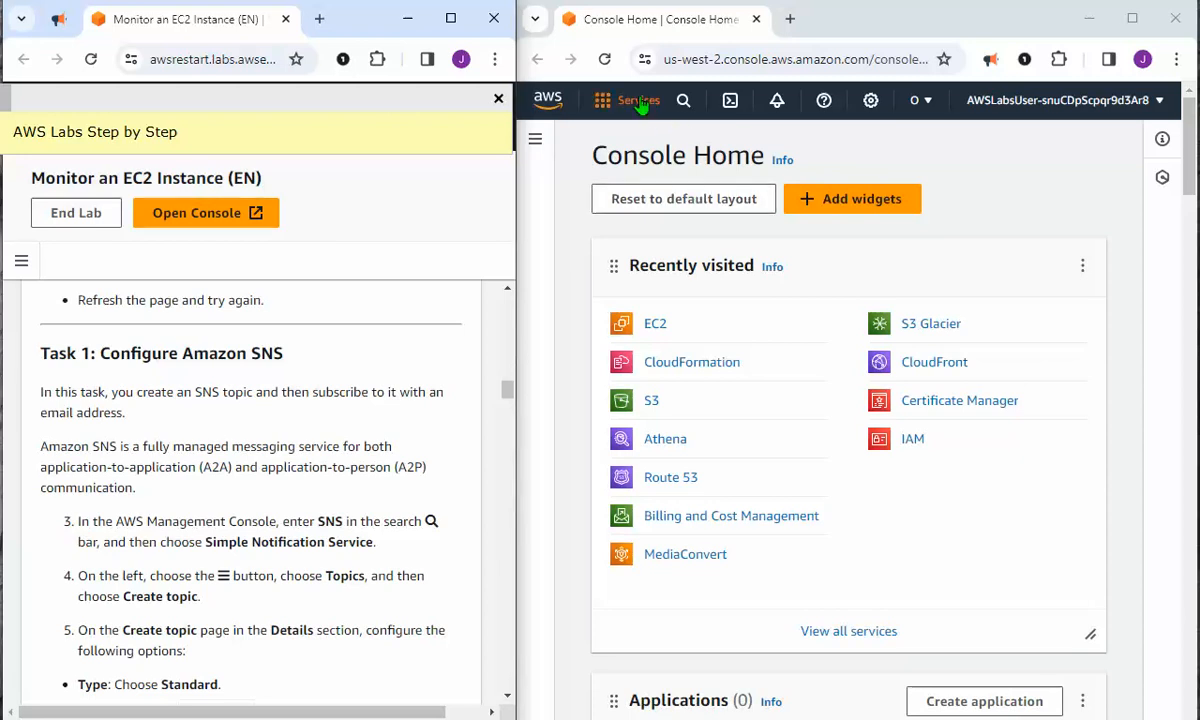
Search the AWS console for "sns" and open Simple Notification Service
click(685, 102)
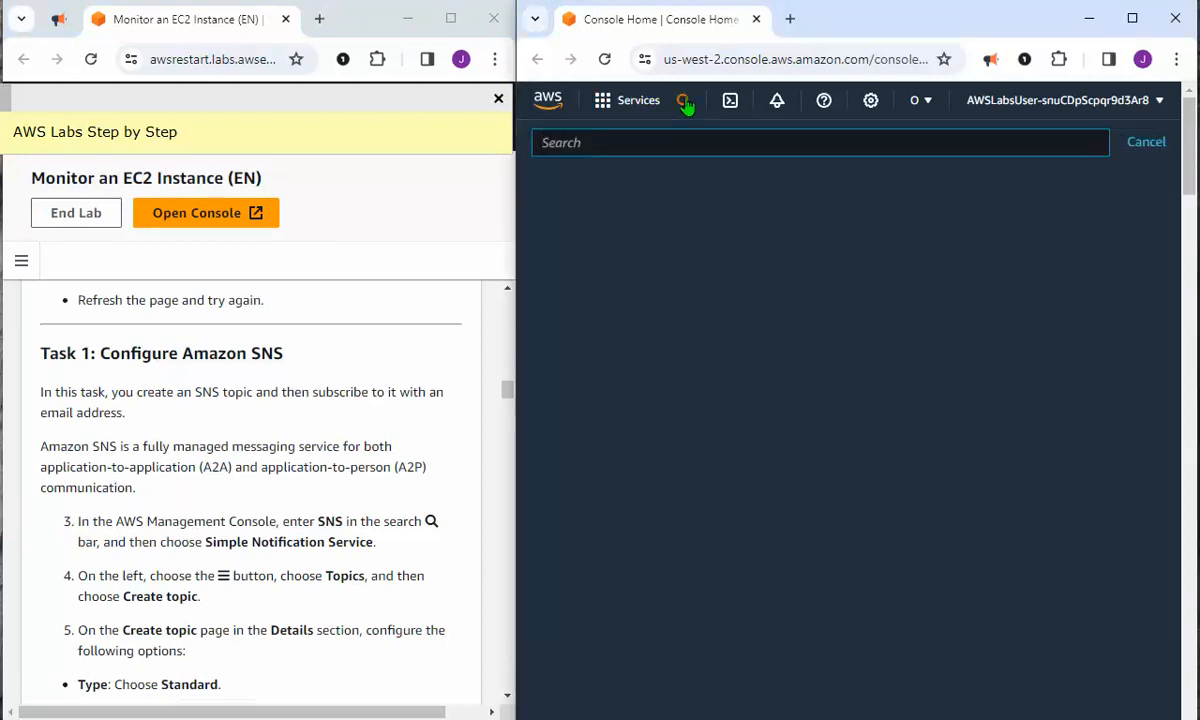
text(sns)
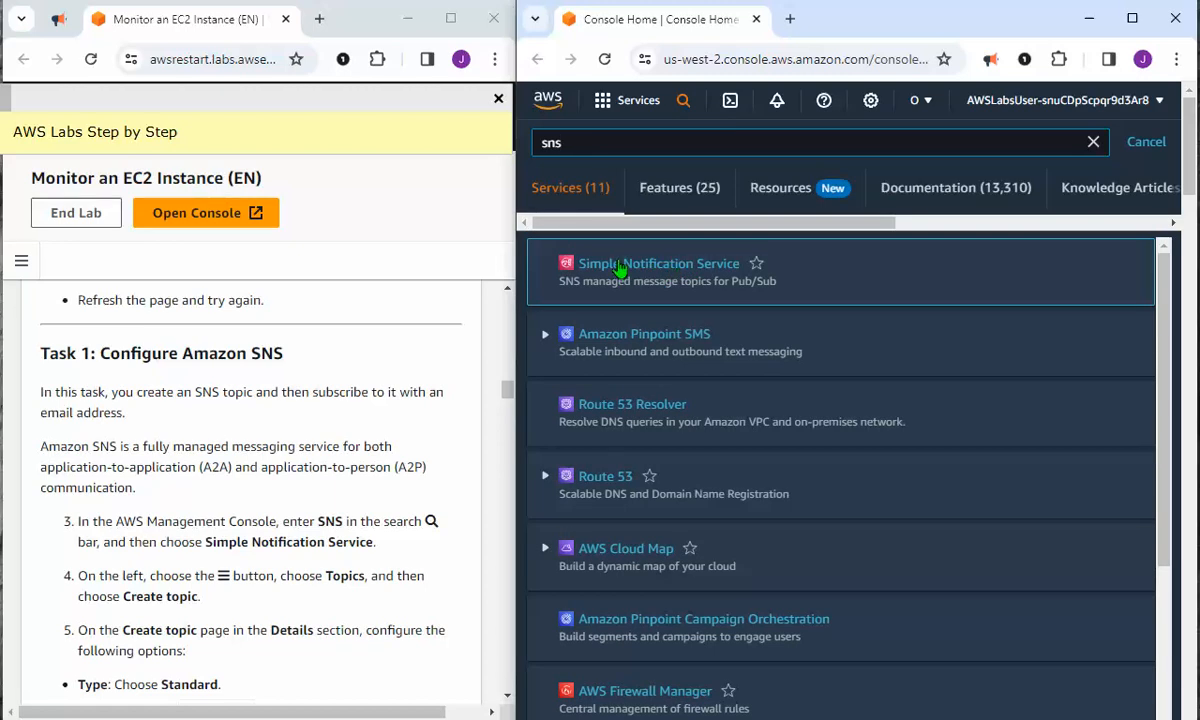
click(620, 267)
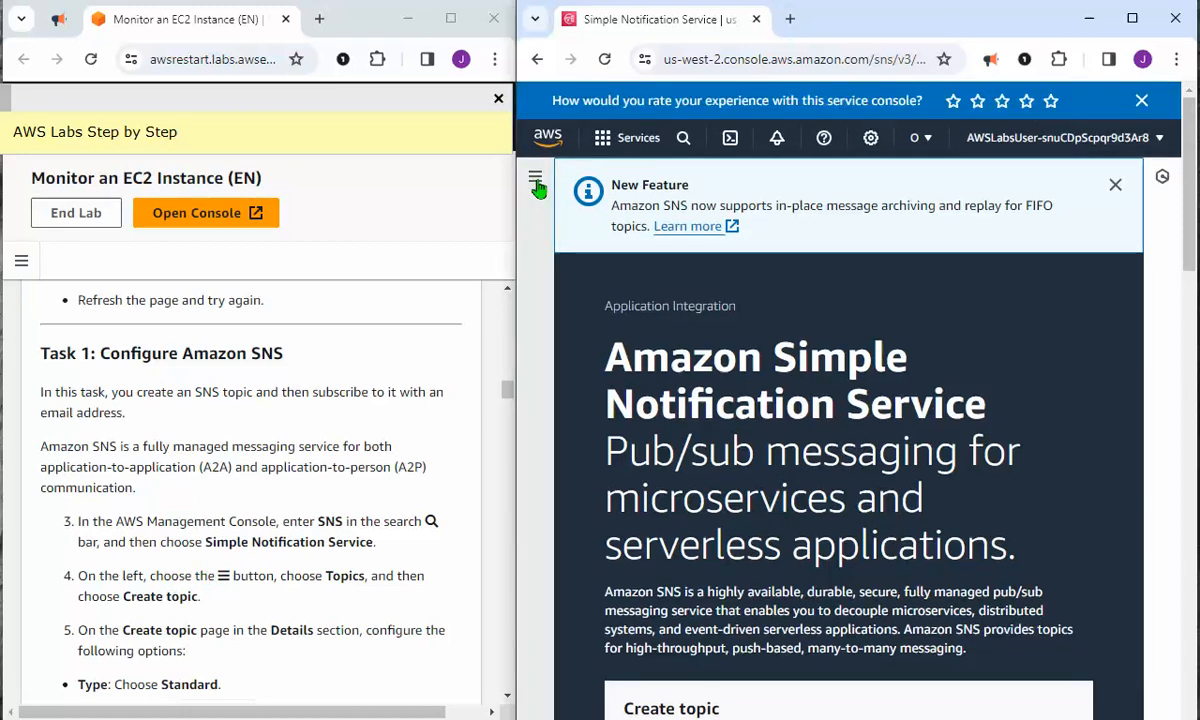
Go to the Amazon SNS topics list and start creating a topic
click(536, 178)
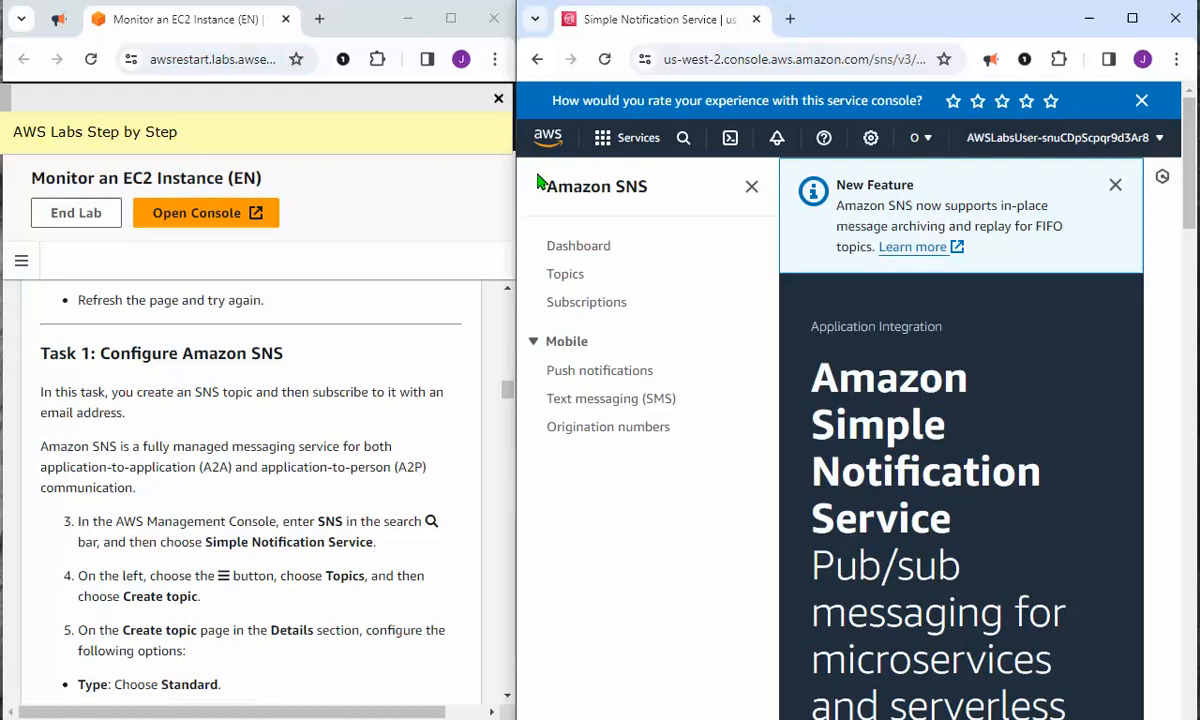
click(566, 275)
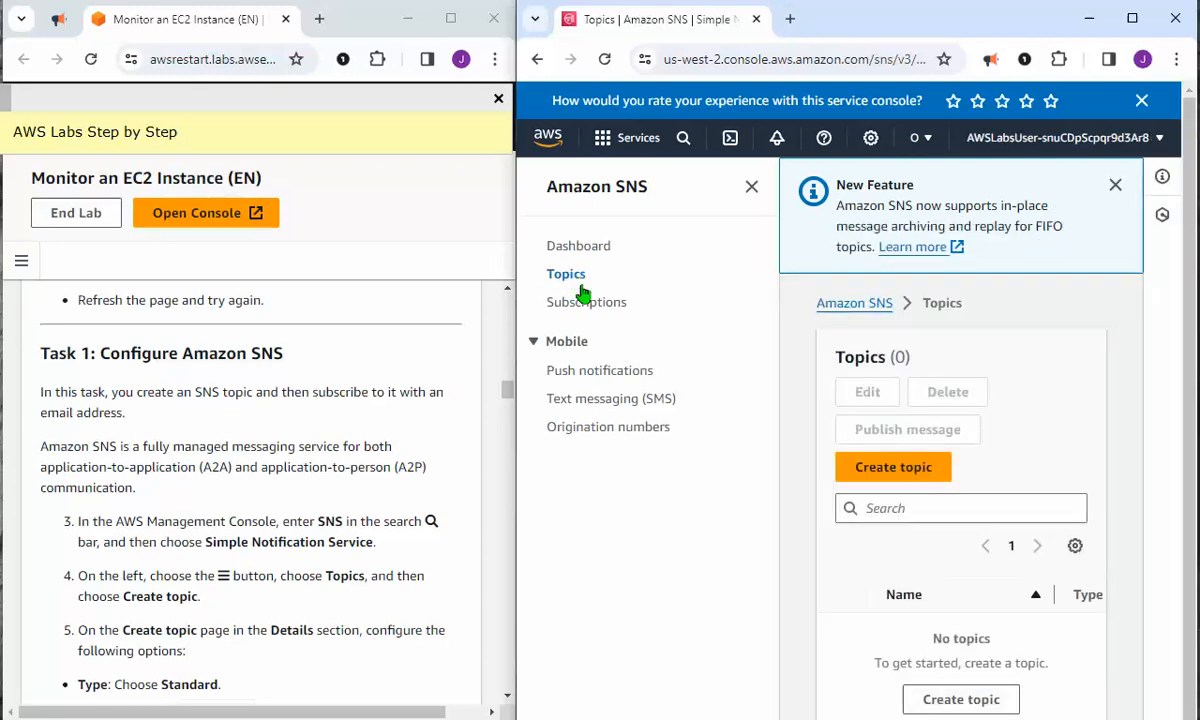
click(884, 467)
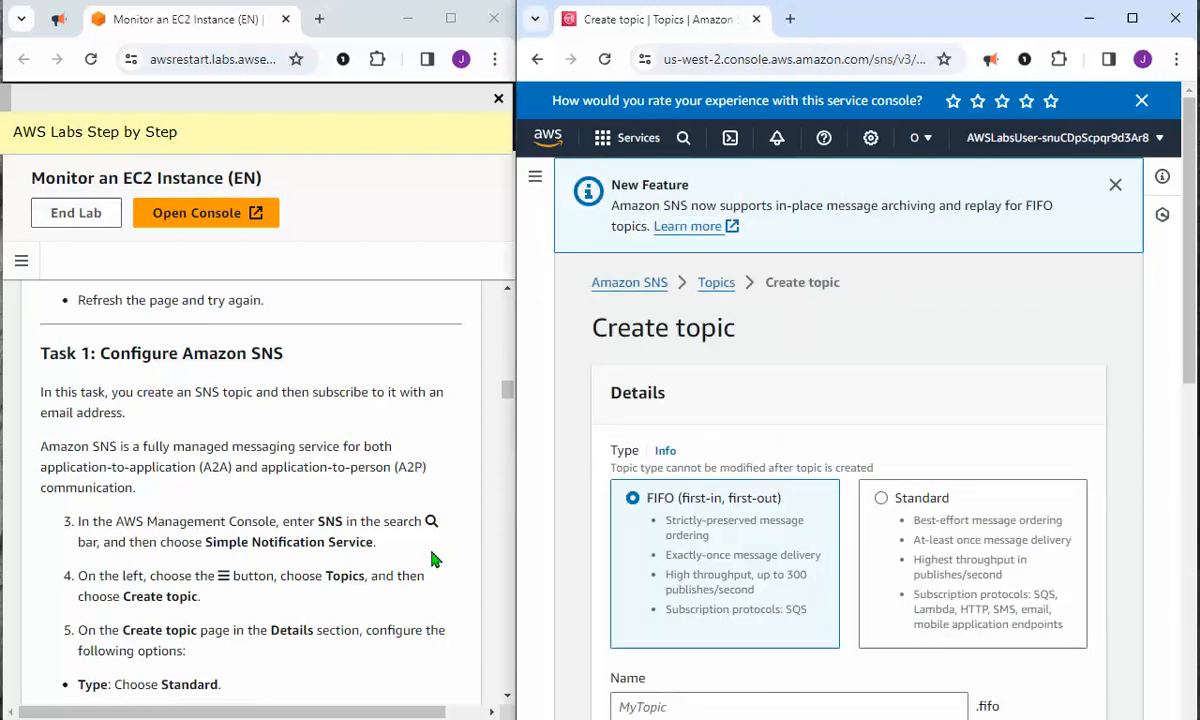
Set the topic type to Standard and name it MyCwAlarm, copying the name from the lab instructions
scroll(431, 557, down, 1)
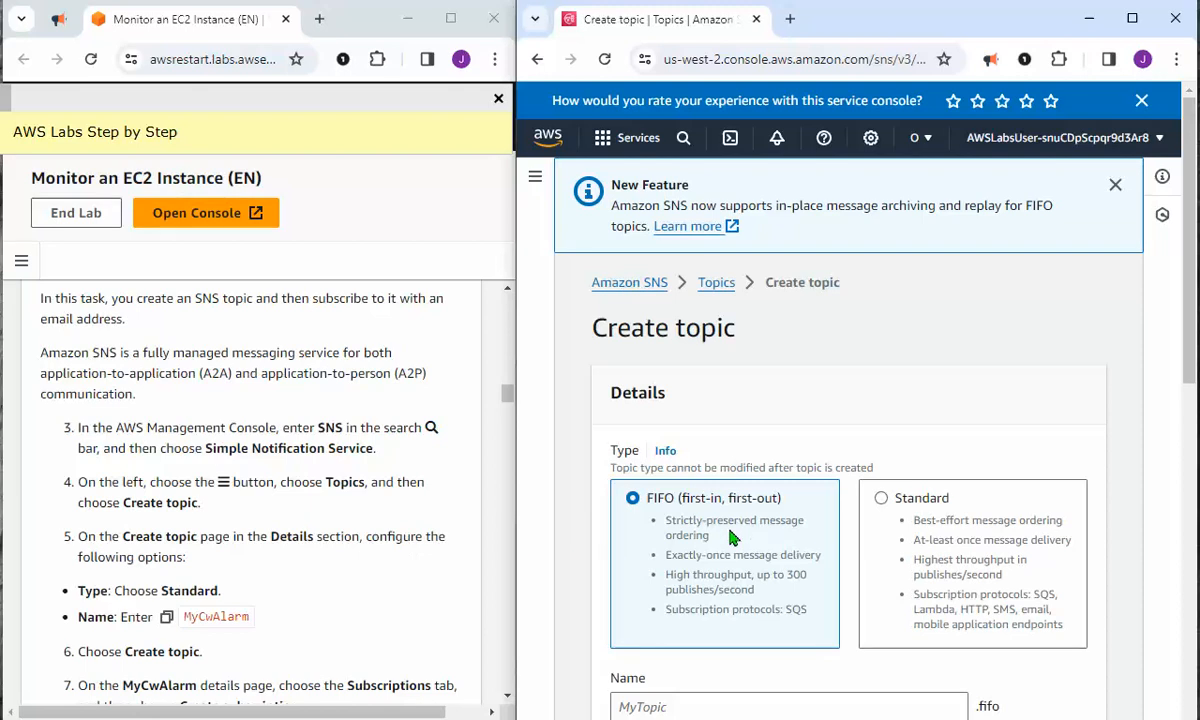
scroll(745, 535, down, 1)
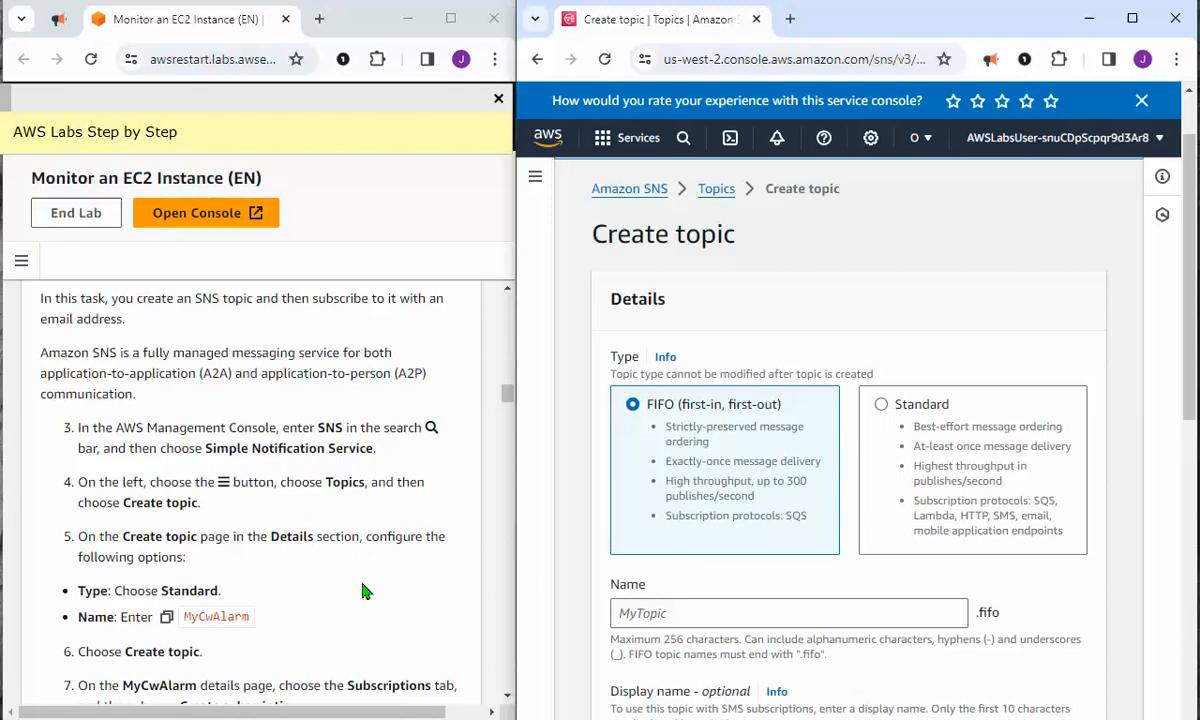
click(882, 408)
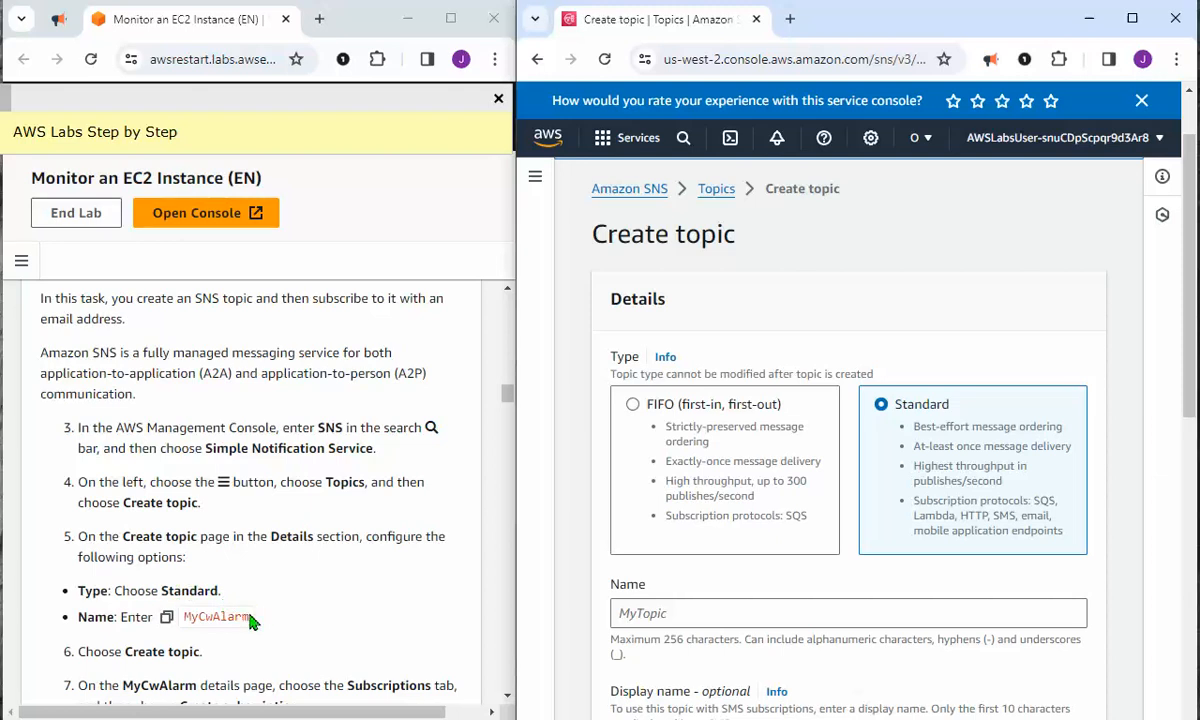
drag(248, 617, 172, 622)
click(167, 618)
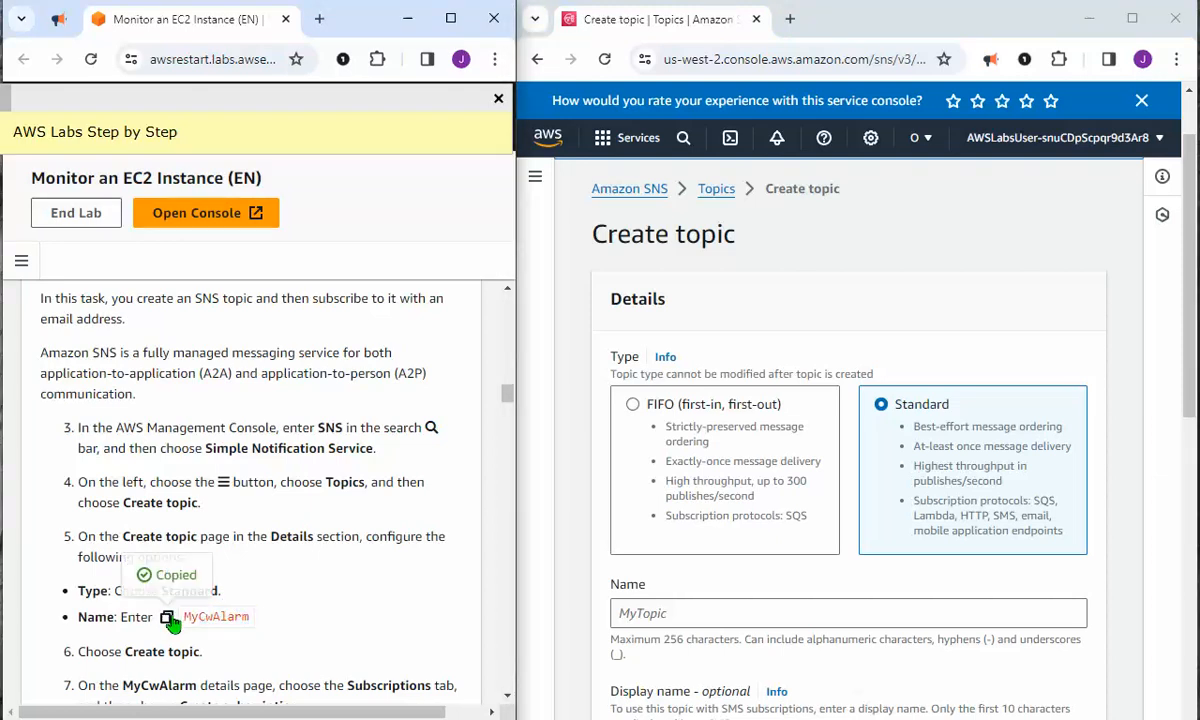
click(655, 612)
right_click(670, 615)
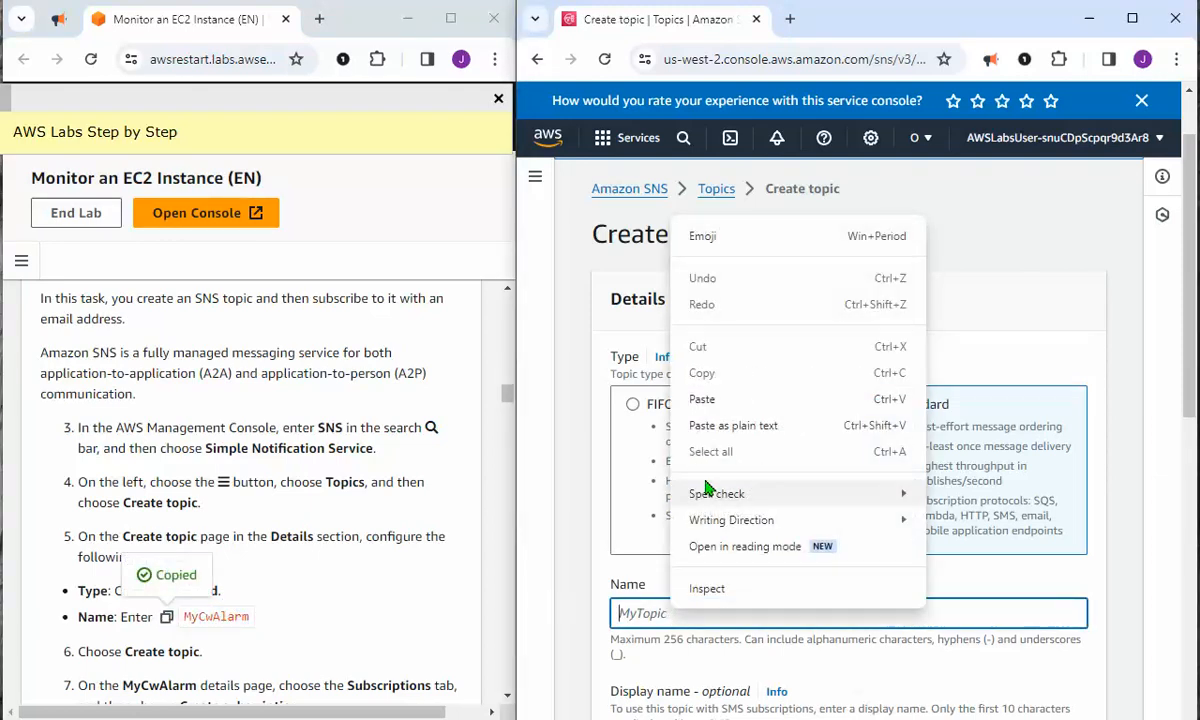
click(713, 401)
scroll(882, 600, down, 1)
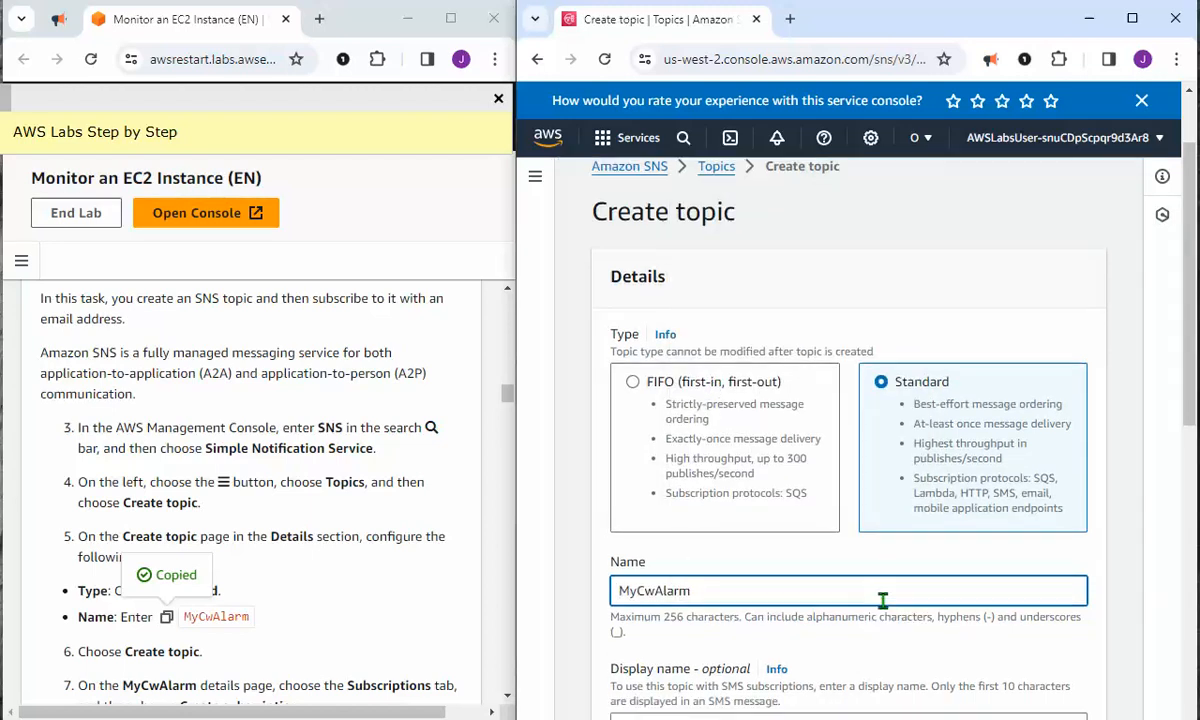
Set the topic's optional display name to MyCwAlarm as well
scroll(883, 604, down, 2)
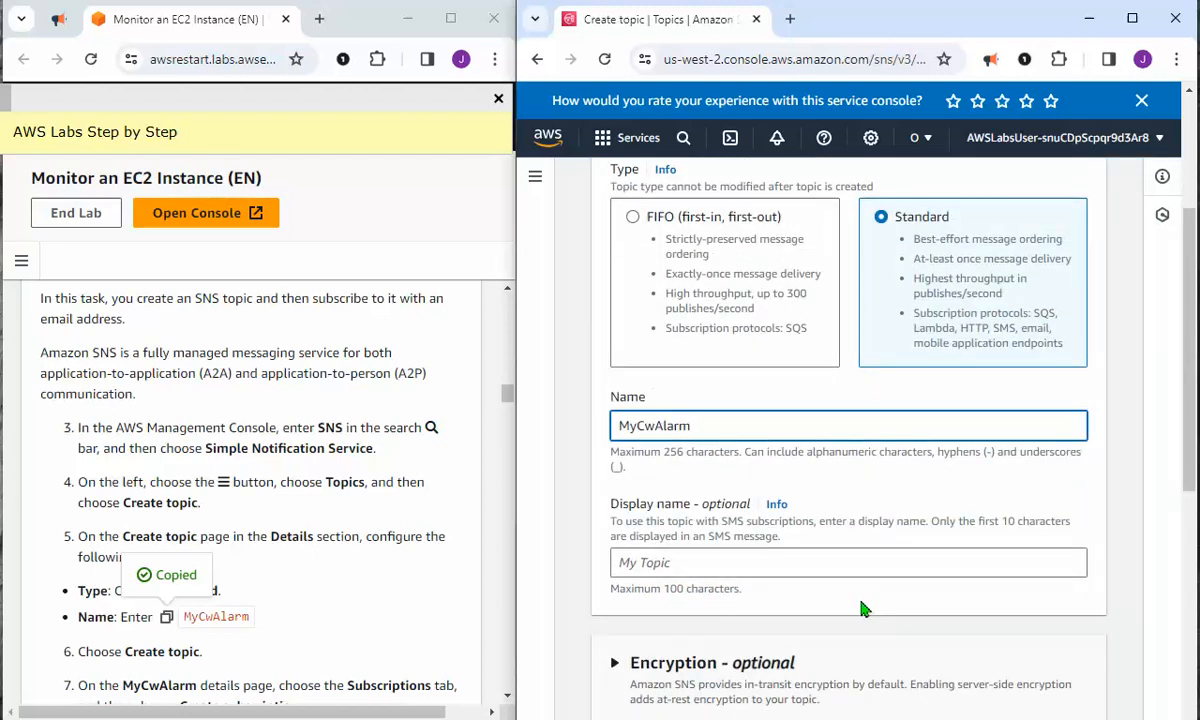
click(445, 611)
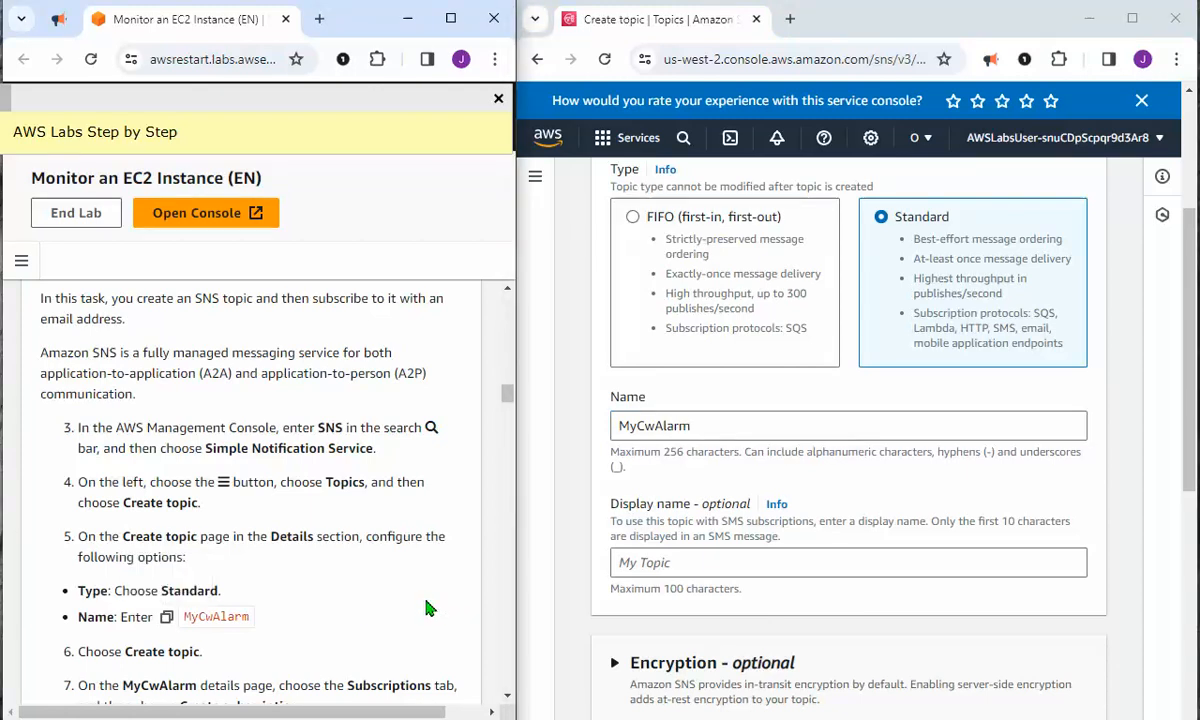
scroll(425, 600, down, 2)
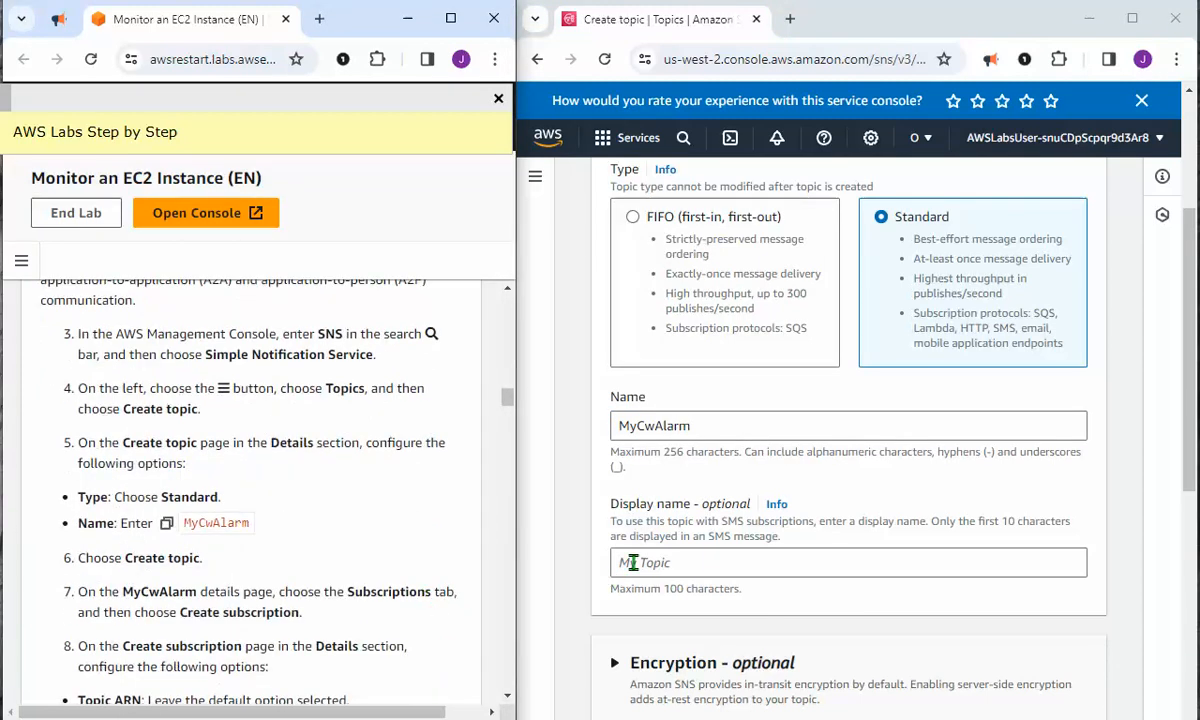
right_click(623, 561)
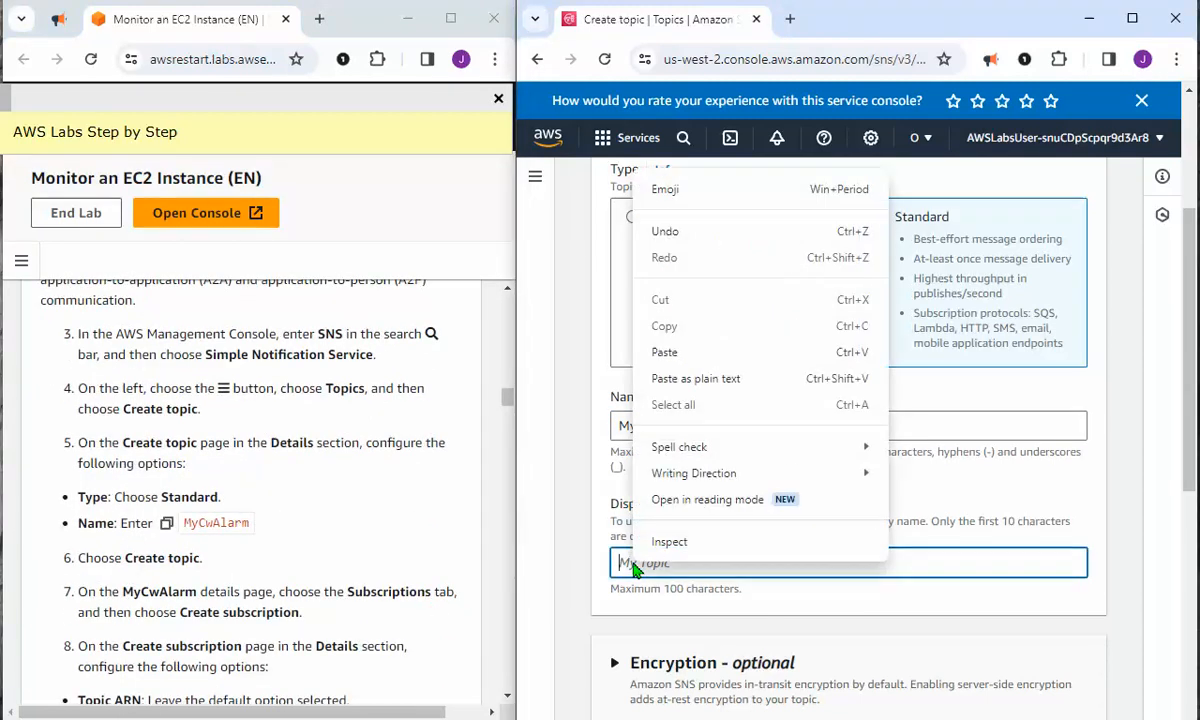
click(665, 353)
Review the lab's subscription instructions and the topic's optional settings, from encryption and access policy to tags and active tracing
scroll(779, 512, down, 1)
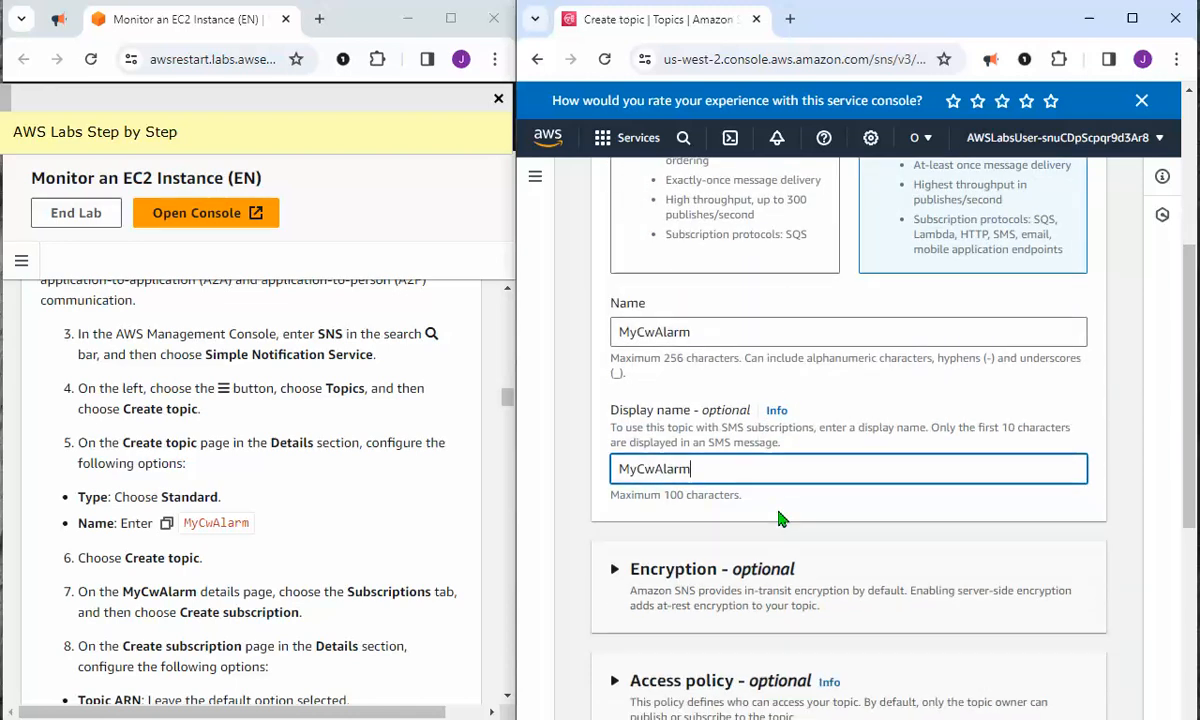
scroll(780, 518, down, 1)
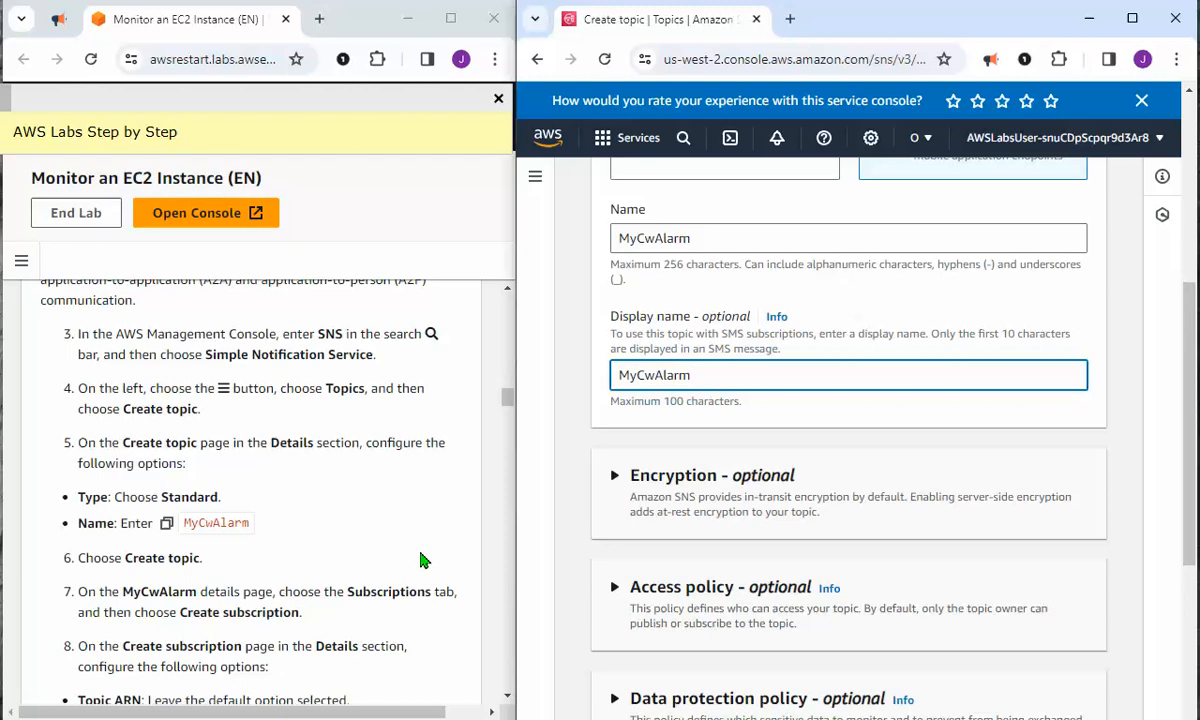
scroll(440, 553, down, 1)
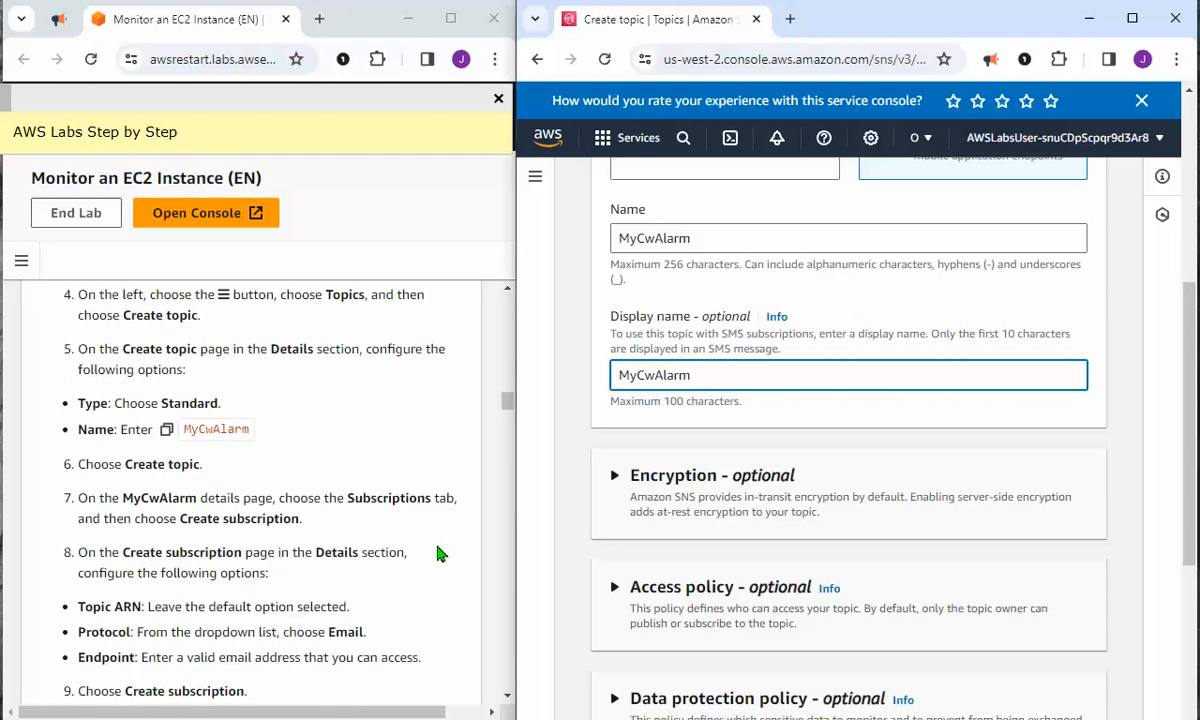
scroll(440, 554, down, 1)
scroll(445, 555, up, 1)
scroll(836, 600, down, 2)
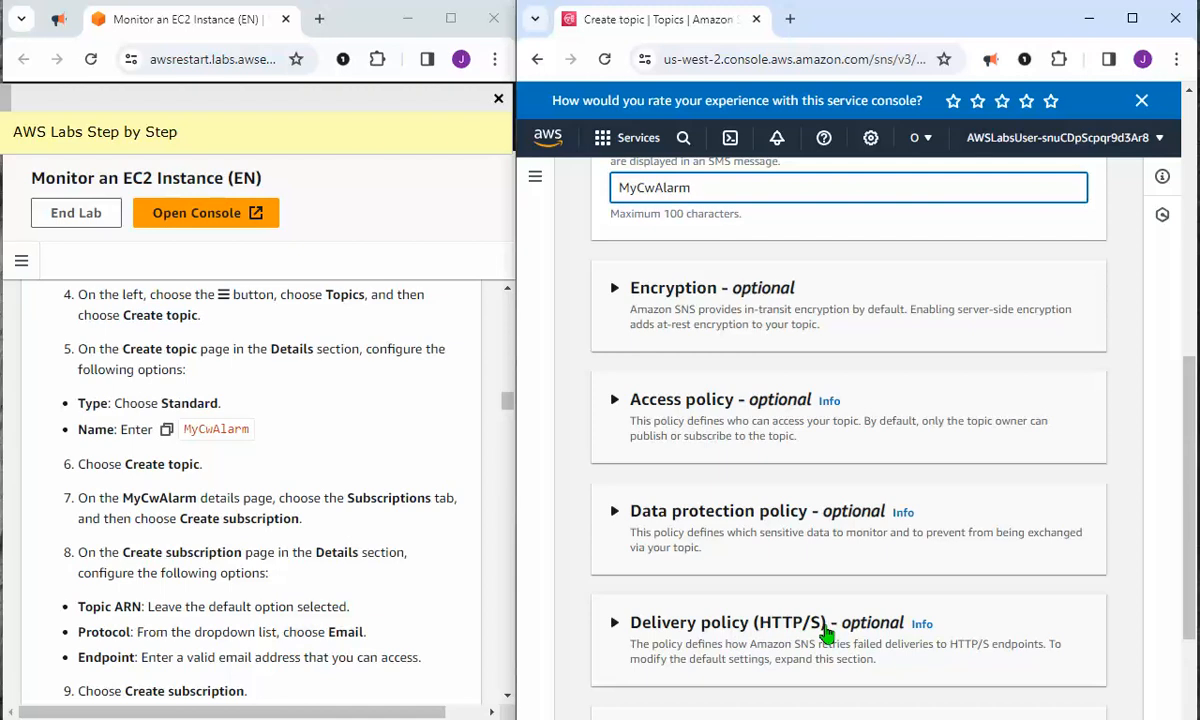
scroll(928, 622, down, 1)
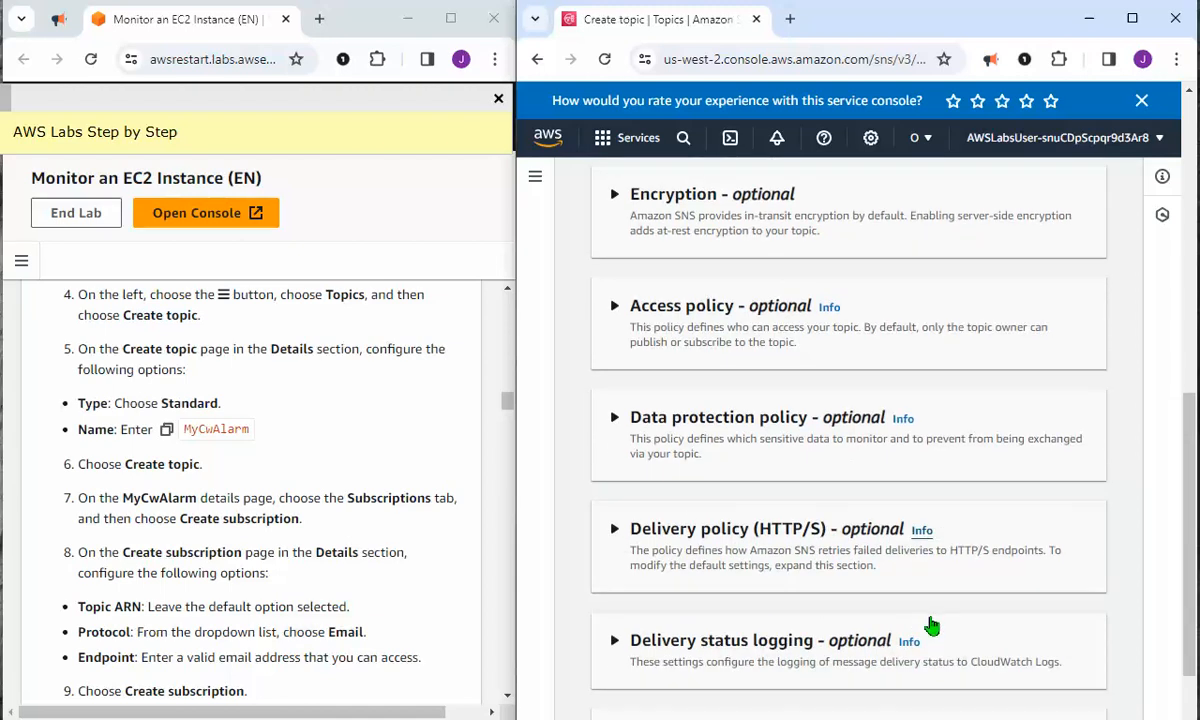
scroll(930, 624, down, 1)
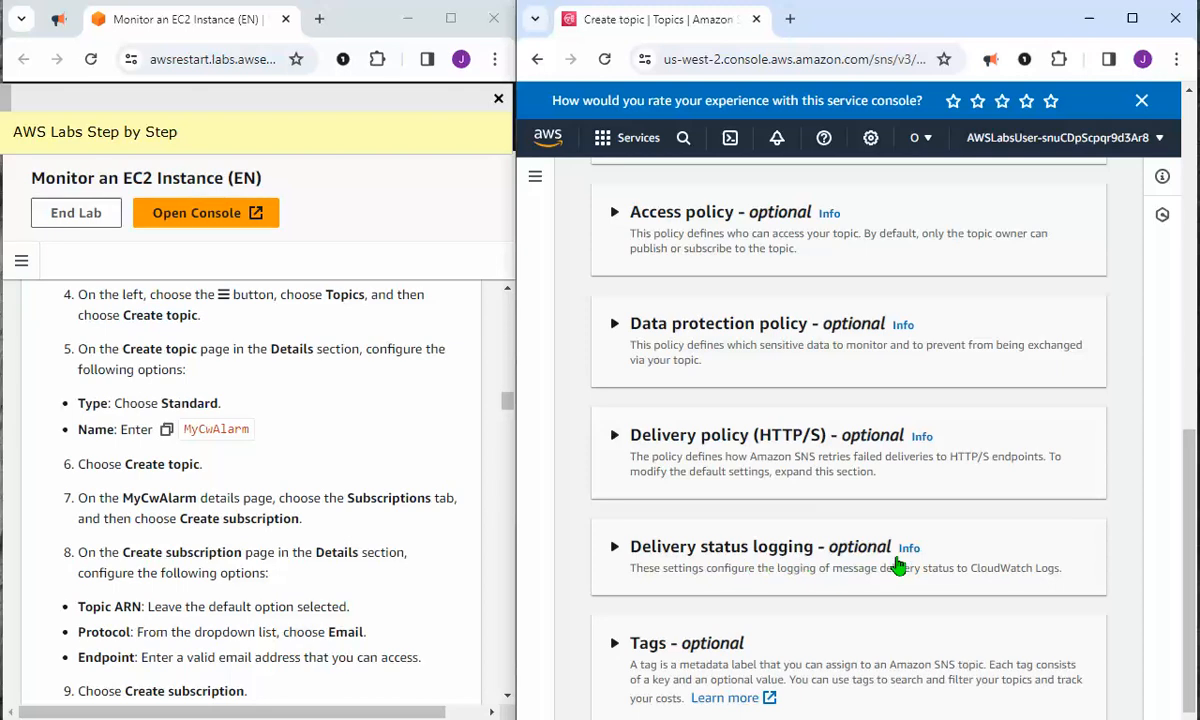
scroll(761, 612, down, 2)
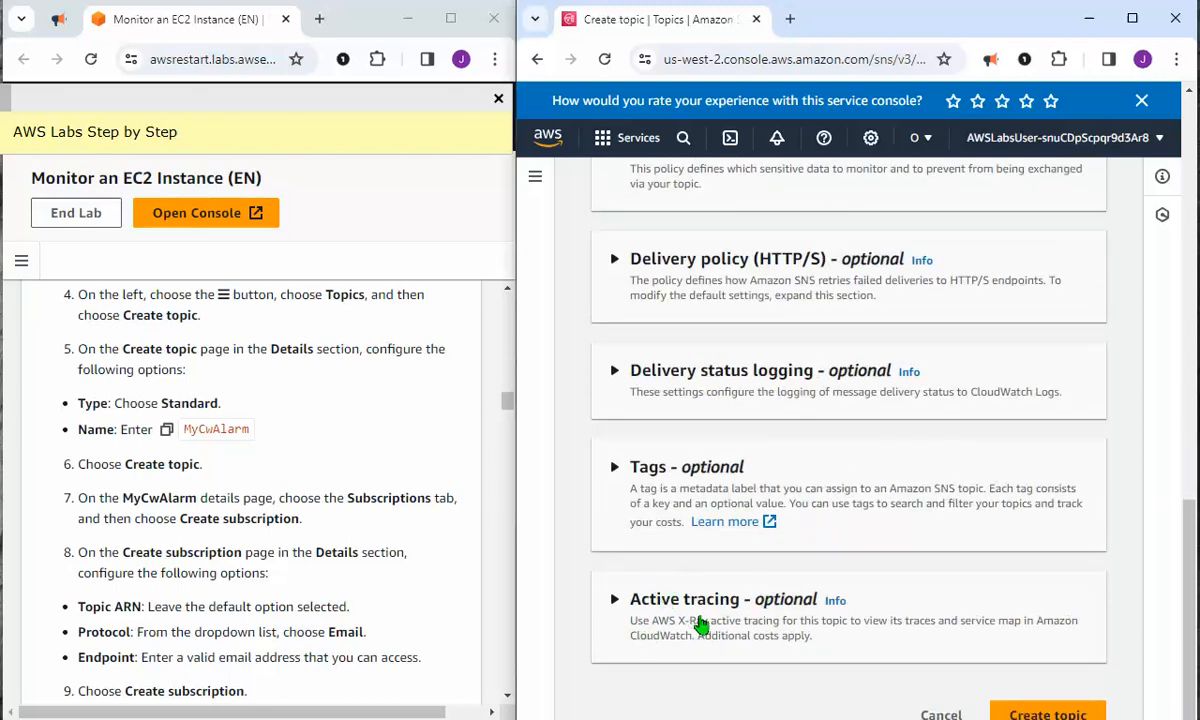
drag(980, 22, 980, 13)
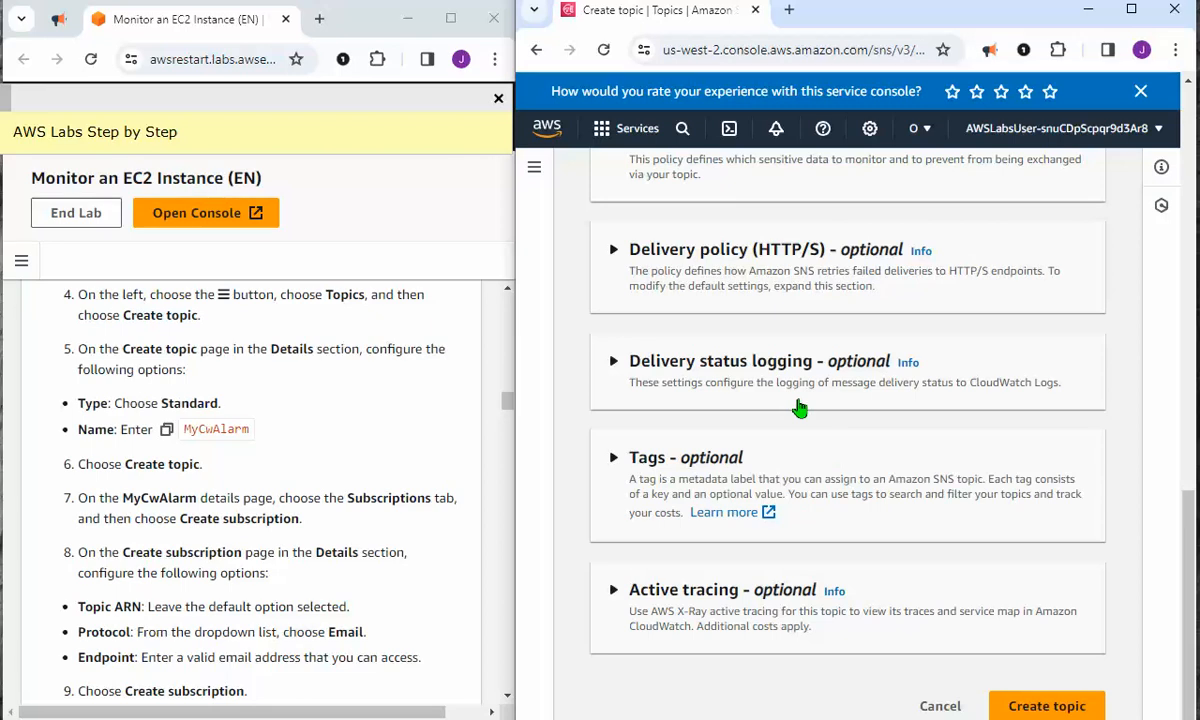
scroll(796, 401, up, 1)
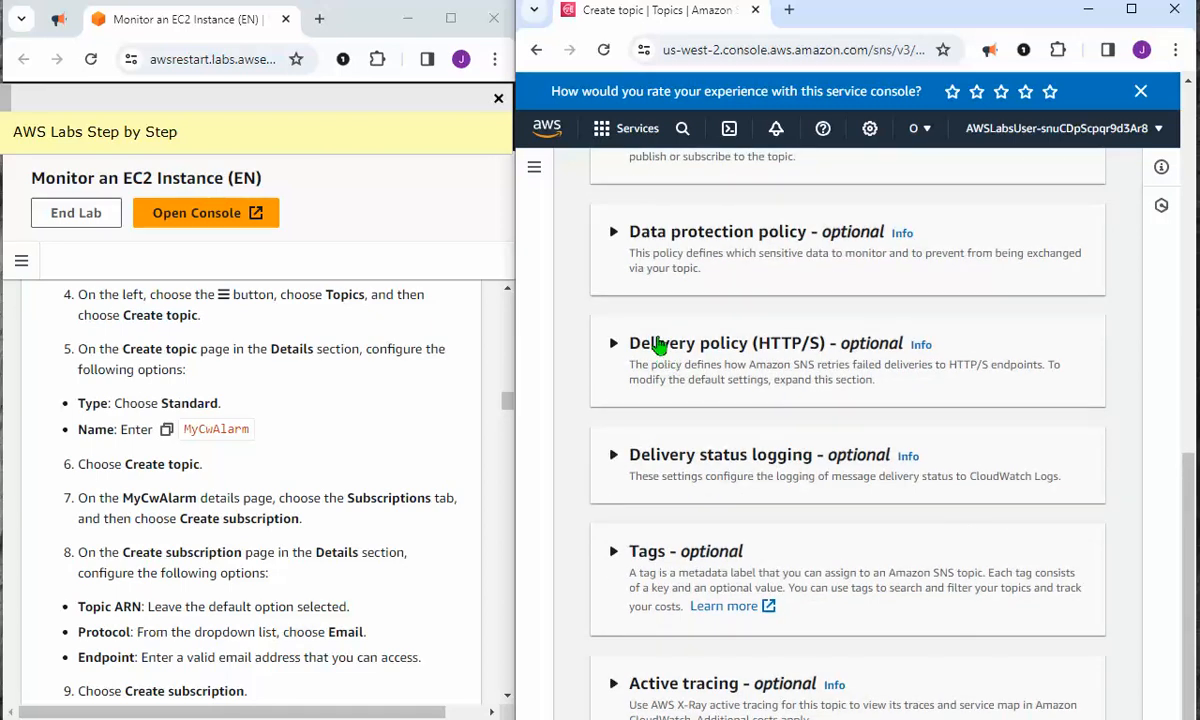
Examine the default retry and delay settings in the topic's HTTP/S delivery policy, then collapse the section
click(623, 347)
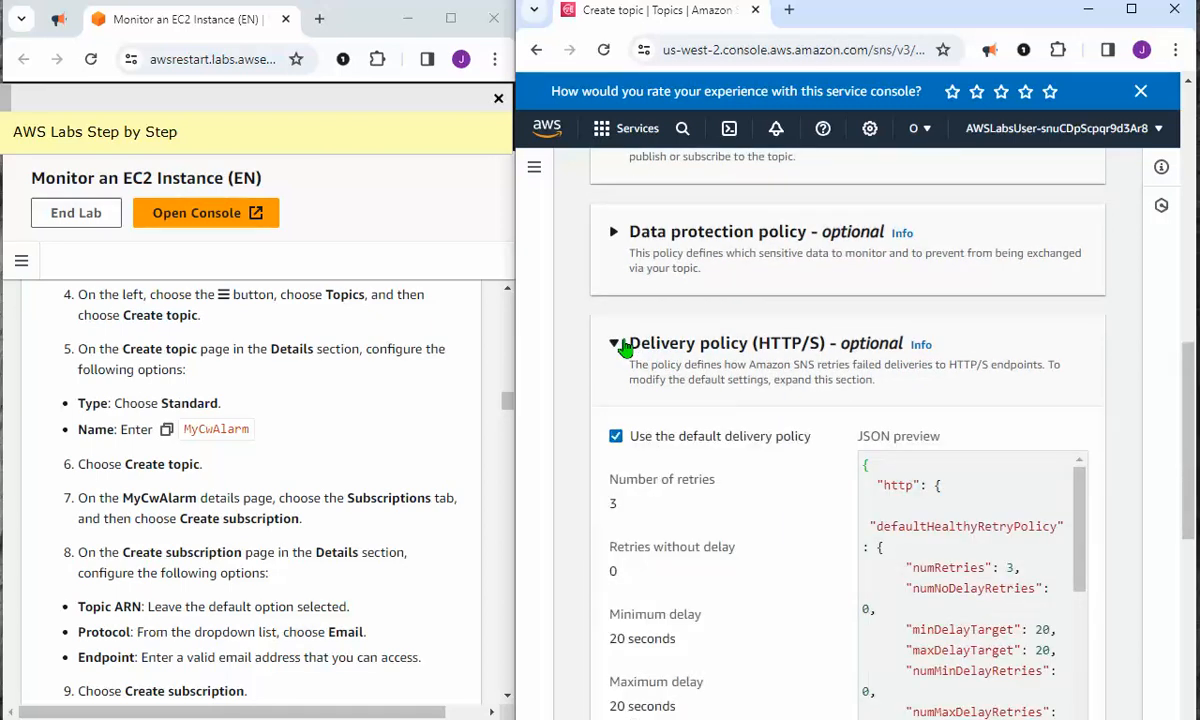
scroll(800, 440, down, 2)
scroll(800, 444, down, 5)
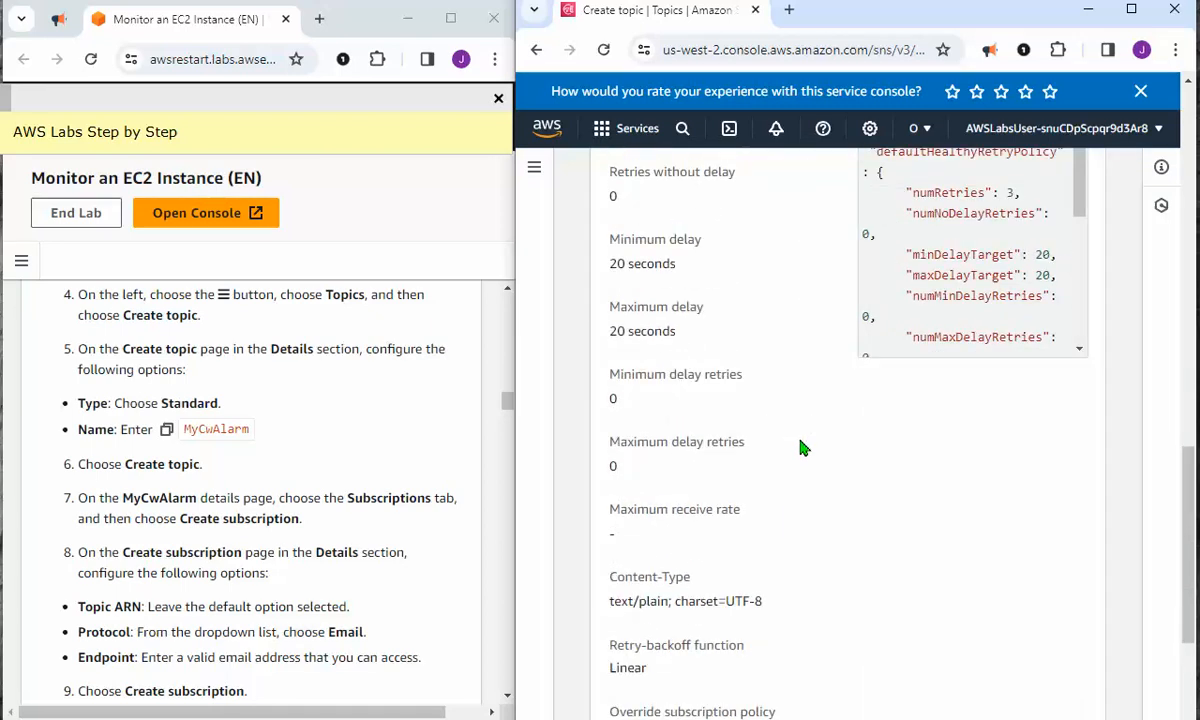
scroll(780, 432, up, 6)
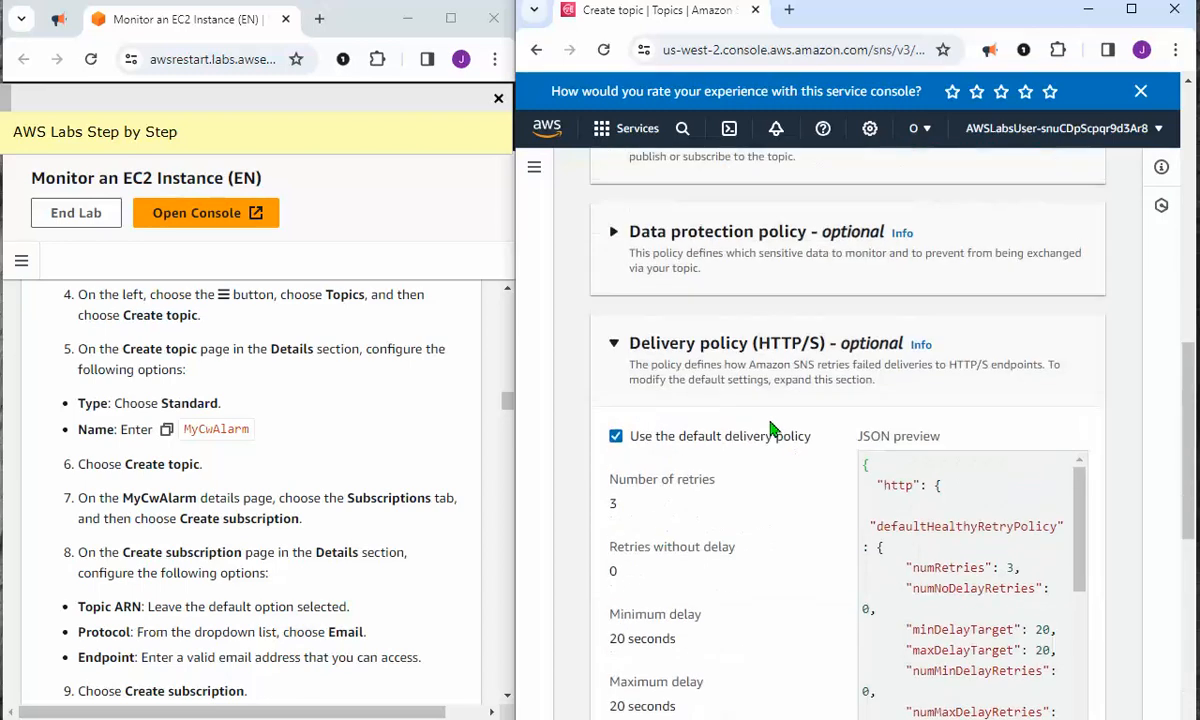
click(616, 345)
Create the MyCwAlarm topic, leaving the remaining optional settings at their defaults
scroll(916, 394, up, 1)
scroll(916, 394, up, 4)
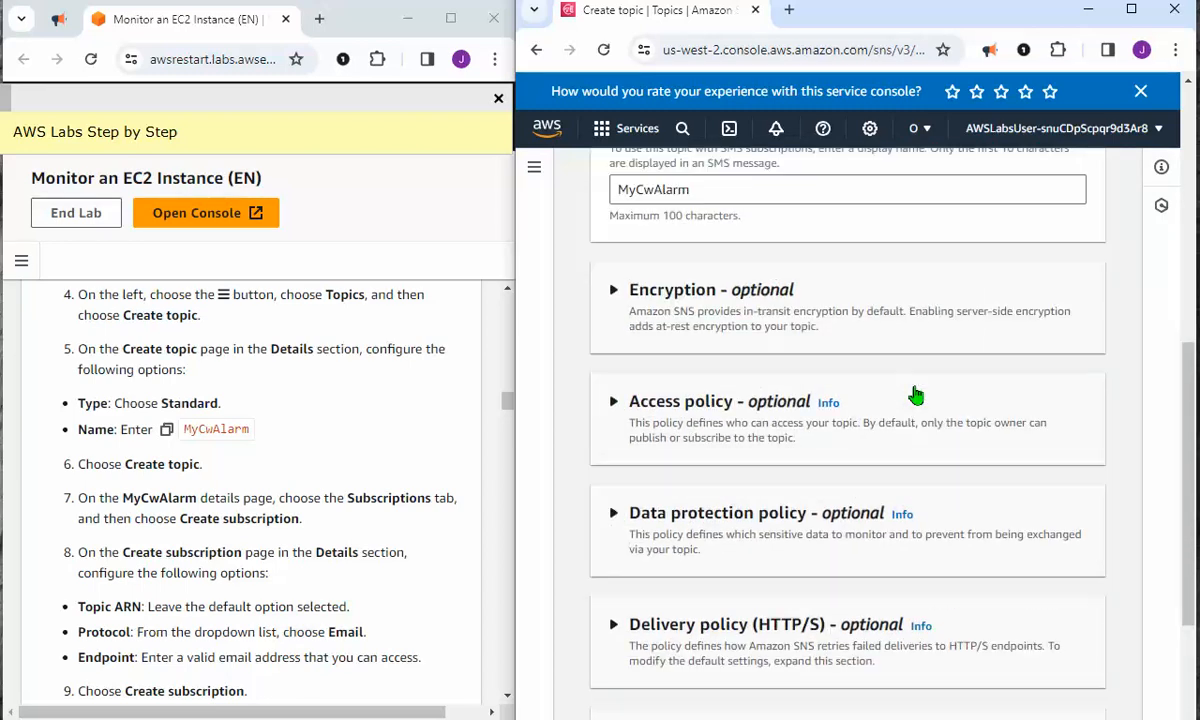
scroll(916, 393, down, 4)
scroll(916, 393, down, 2)
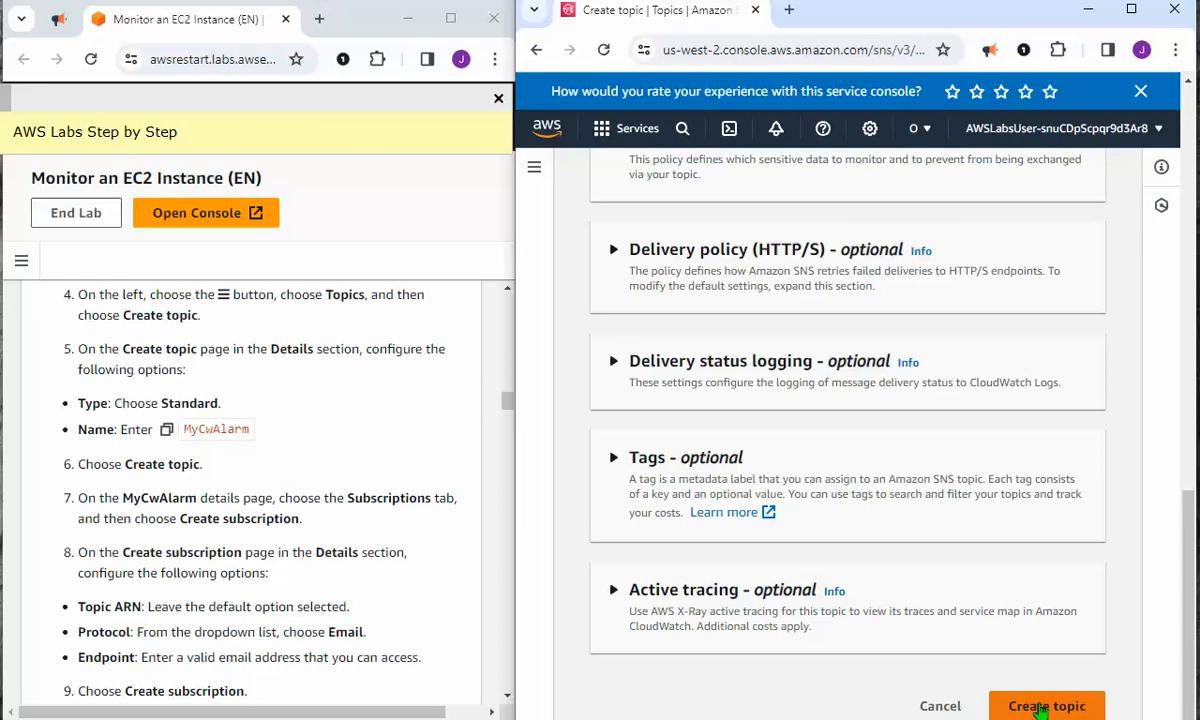
click(1041, 707)
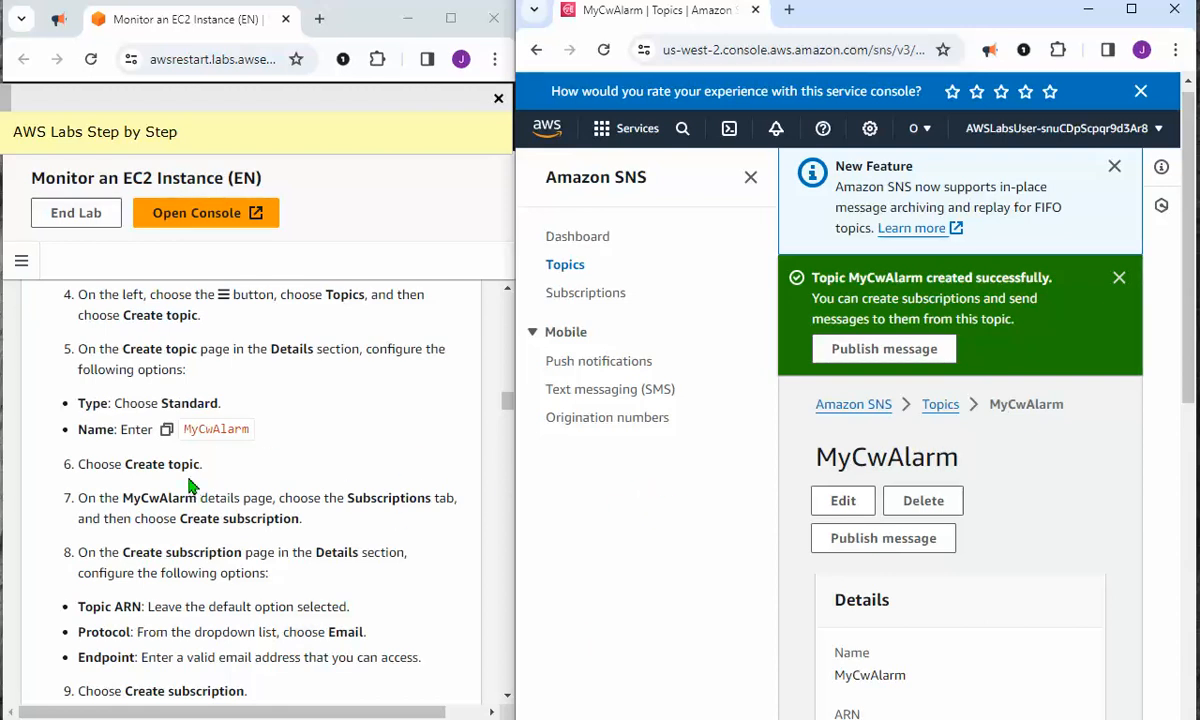
Review the new topic's details and its subscriptions section, and dismiss the topic creation notice
drag(123, 464, 168, 460)
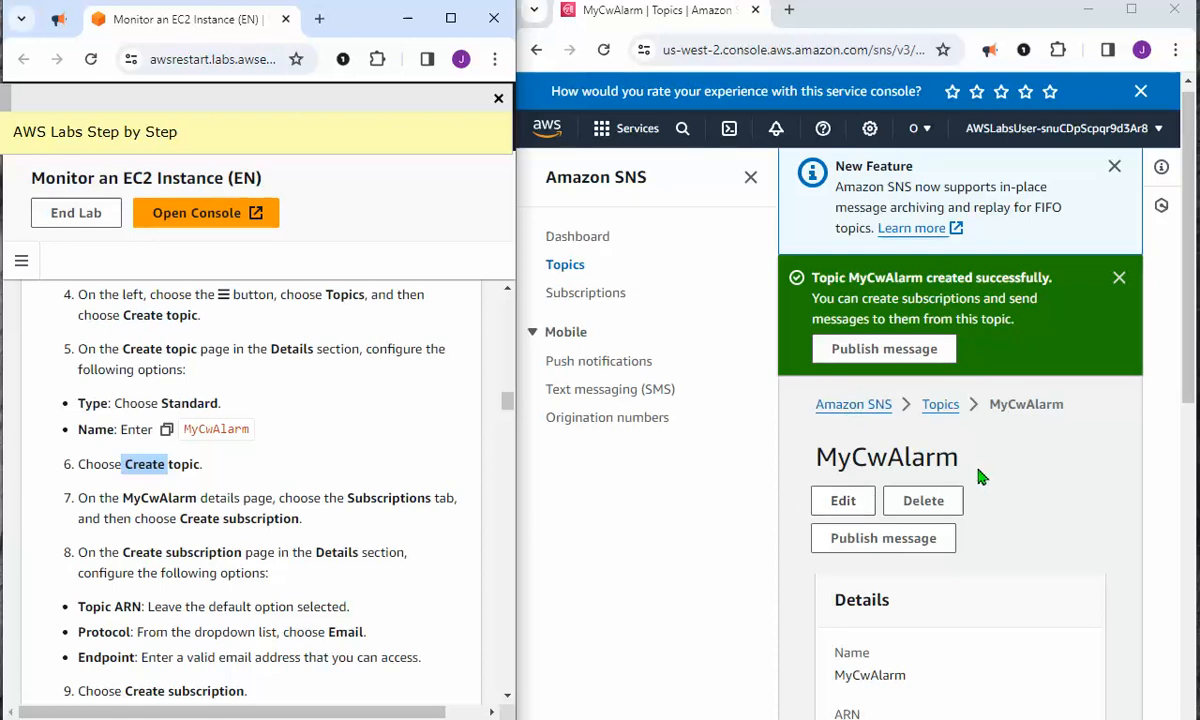
scroll(978, 478, down, 3)
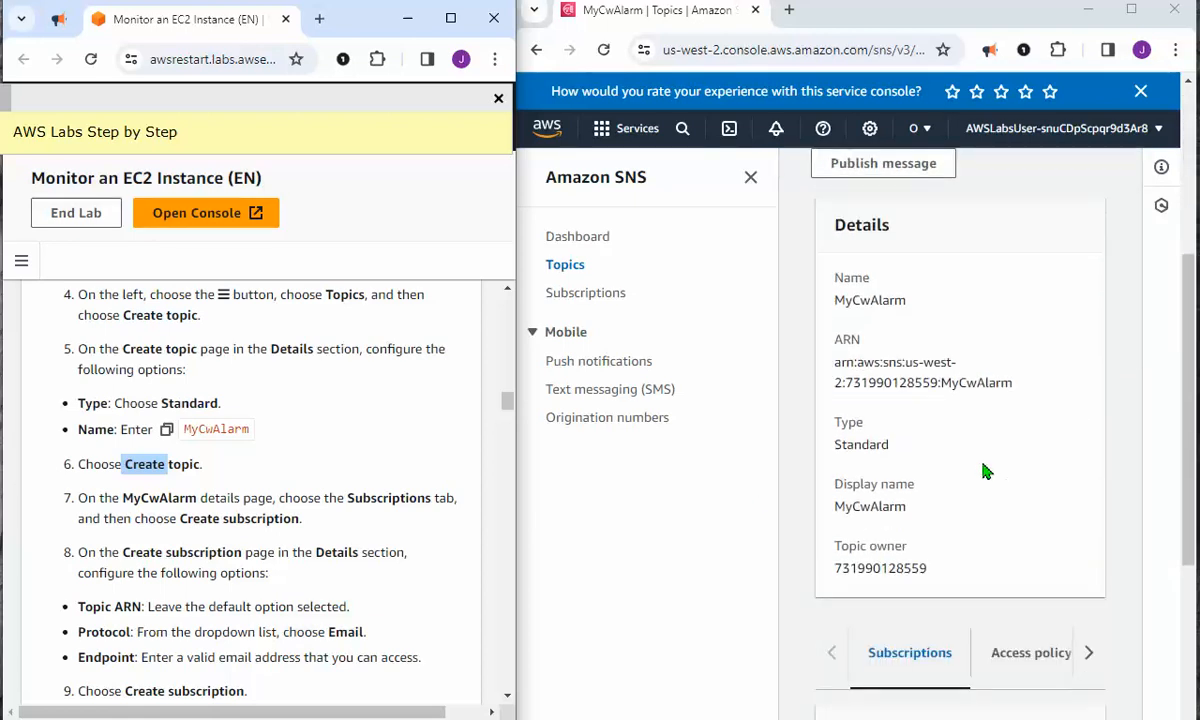
scroll(985, 472, down, 5)
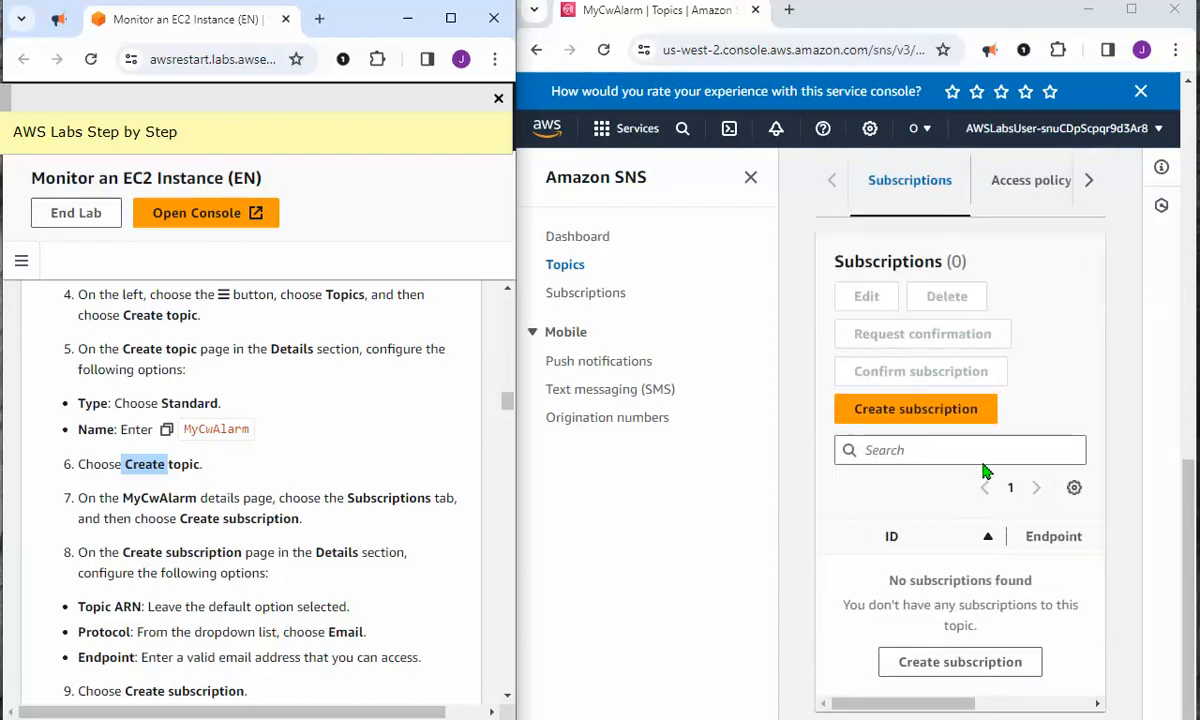
scroll(988, 472, up, 8)
click(750, 183)
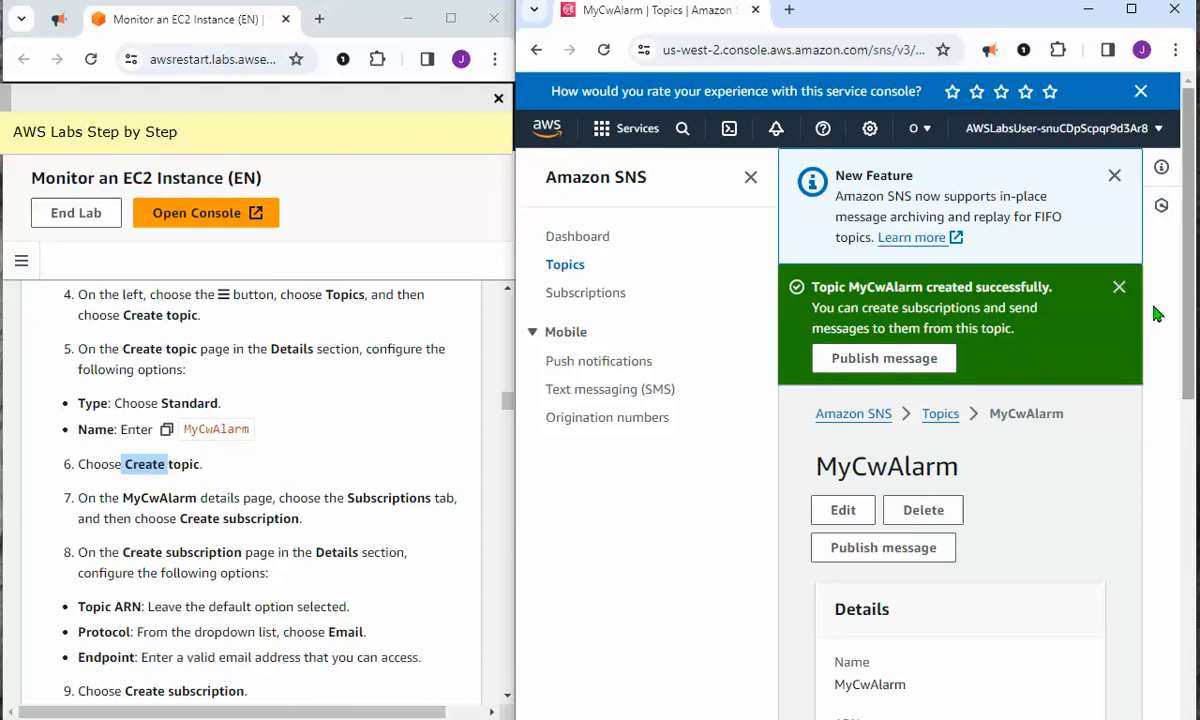
click(1119, 287)
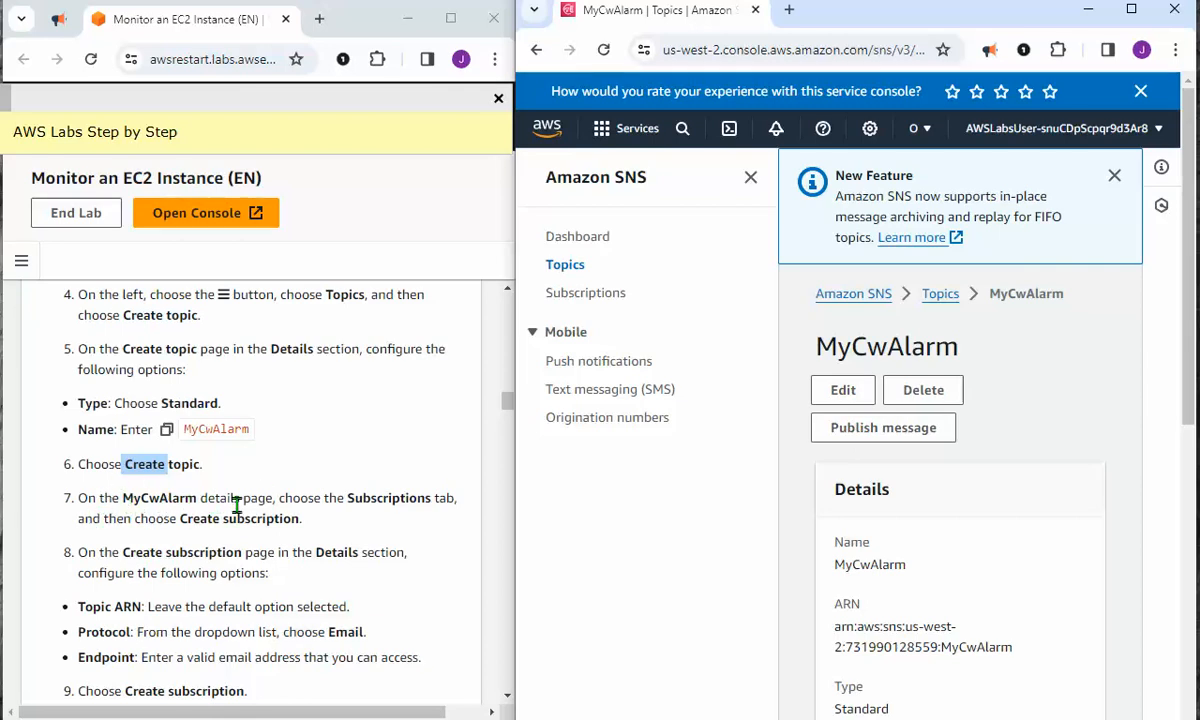
Start a new subscription from the MyCwAlarm topic's subscriptions section and choose Email as its protocol
scroll(871, 472, down, 3)
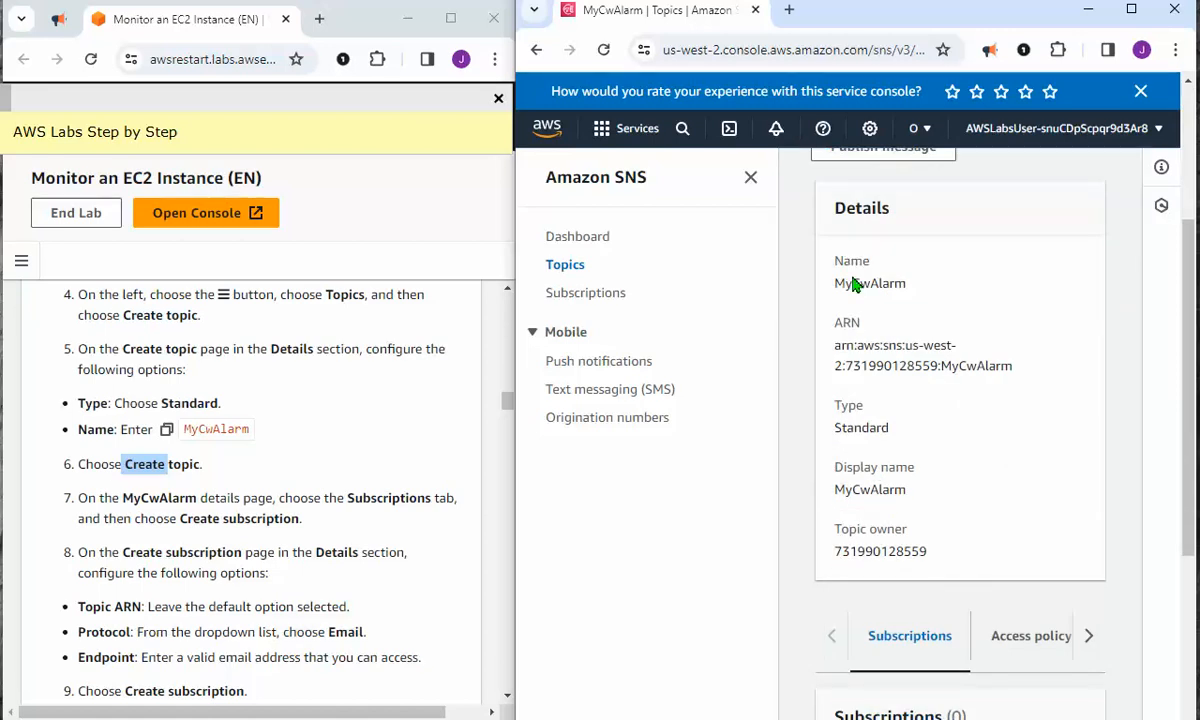
scroll(899, 616, down, 1)
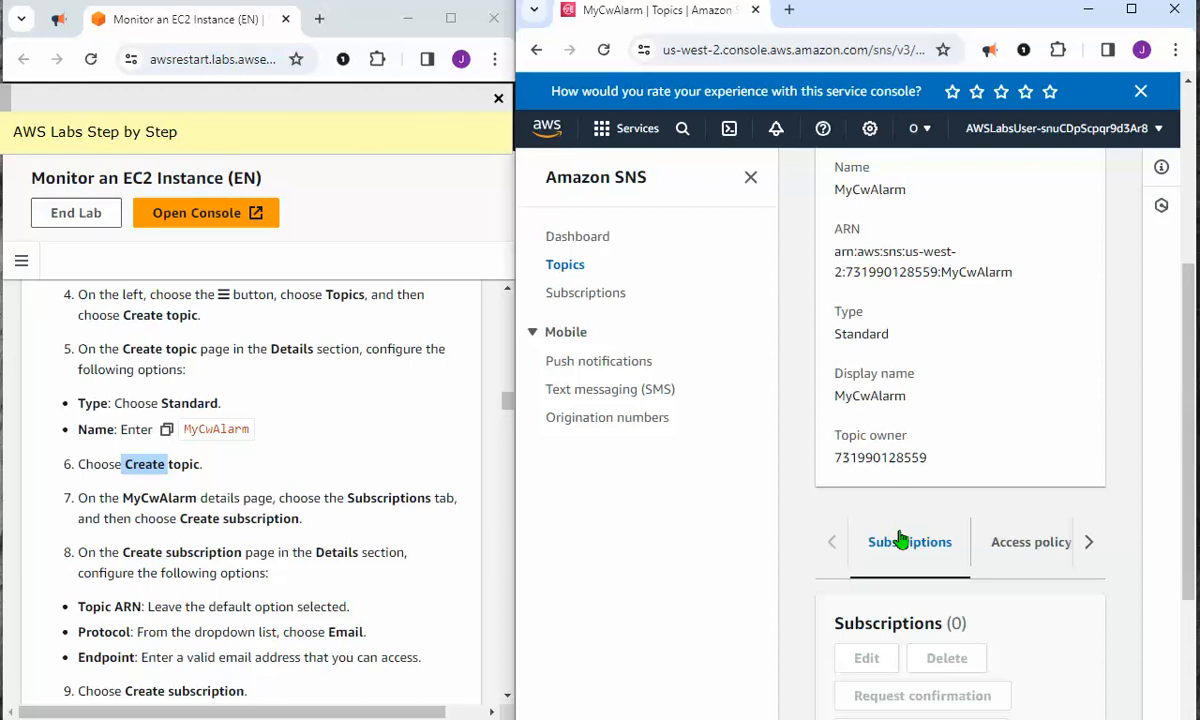
scroll(899, 537, down, 1)
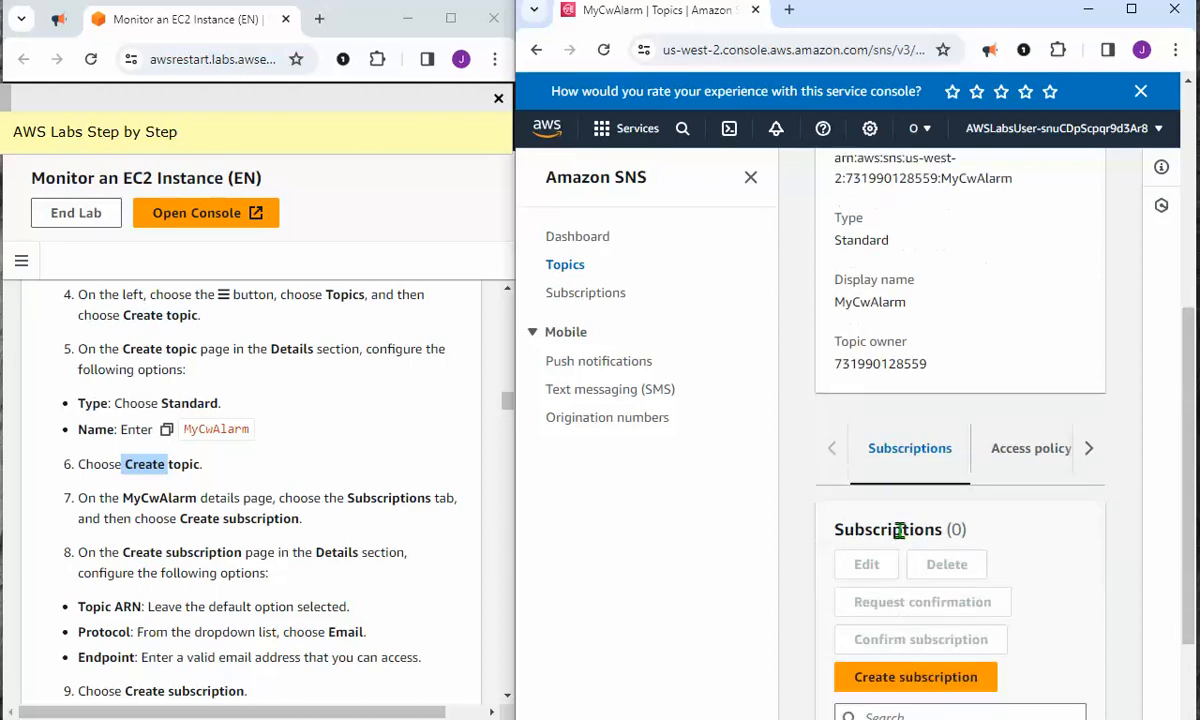
click(902, 680)
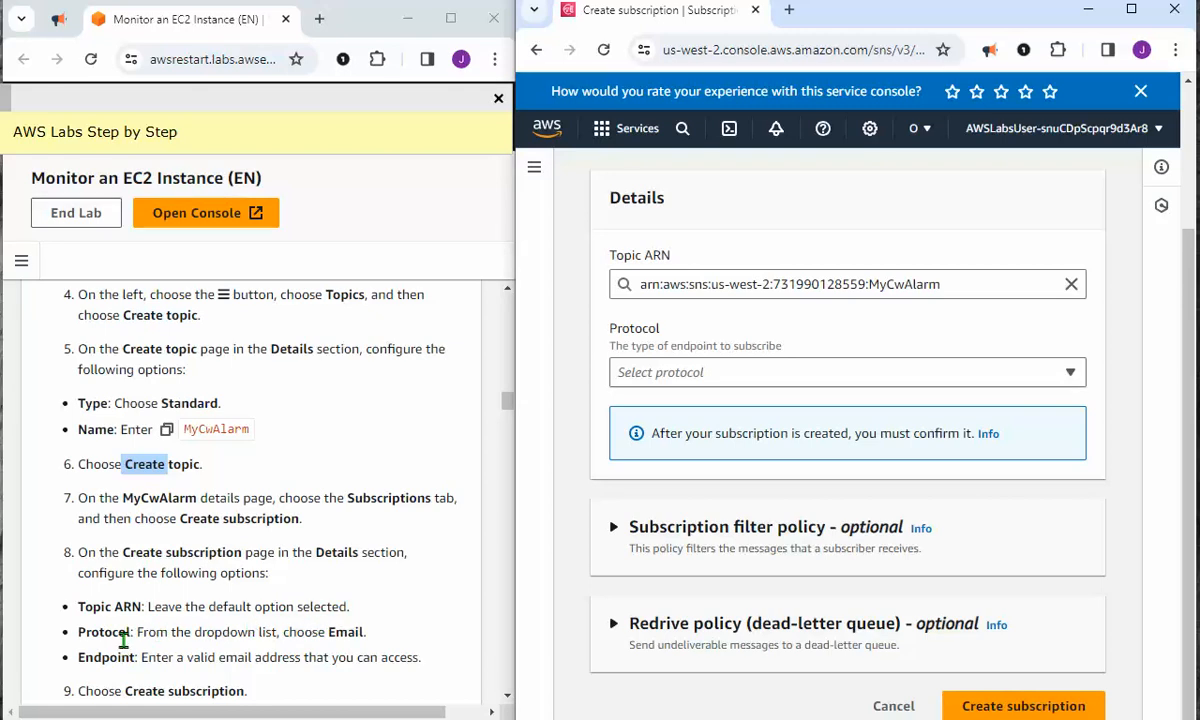
click(758, 372)
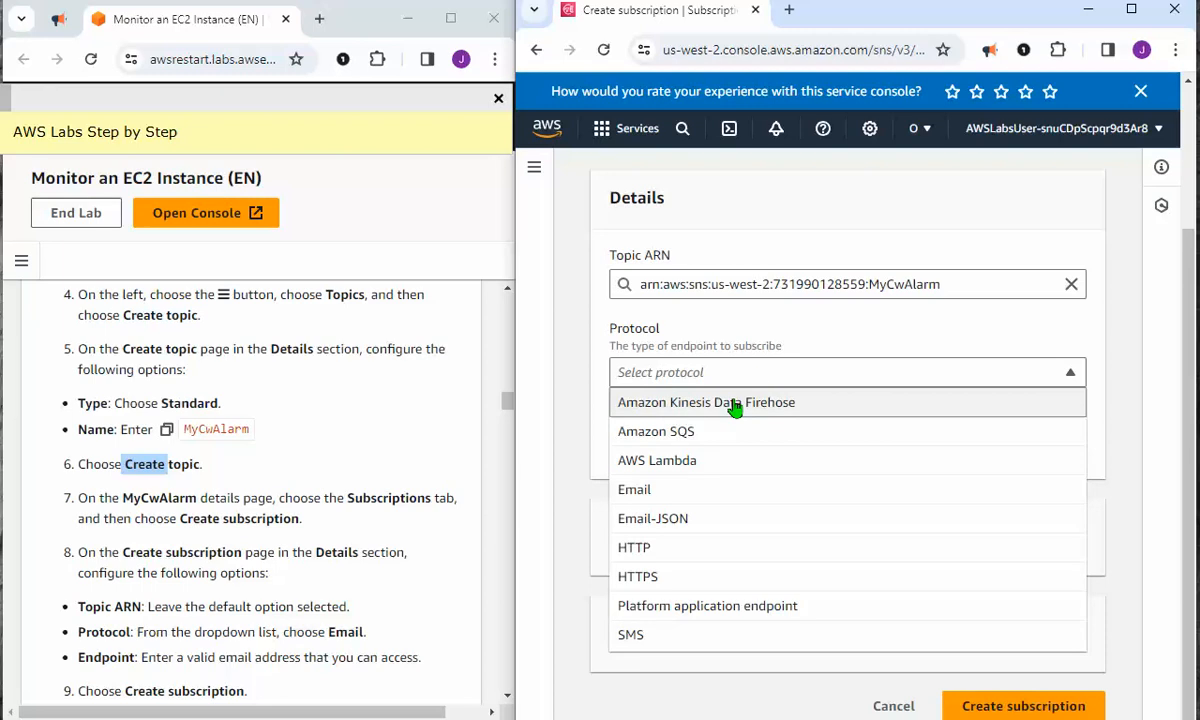
click(660, 489)
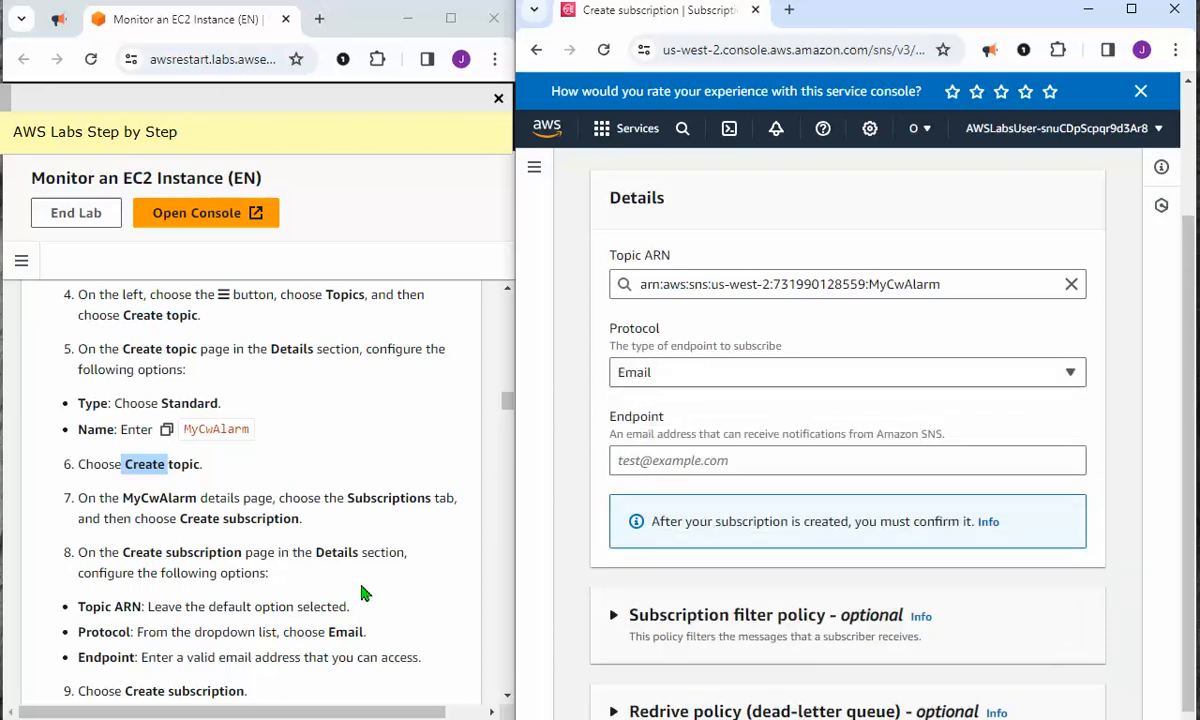
Paste the recipient's email address as the endpoint, following the lab instructions, and create the subscription
scroll(405, 605, down, 1)
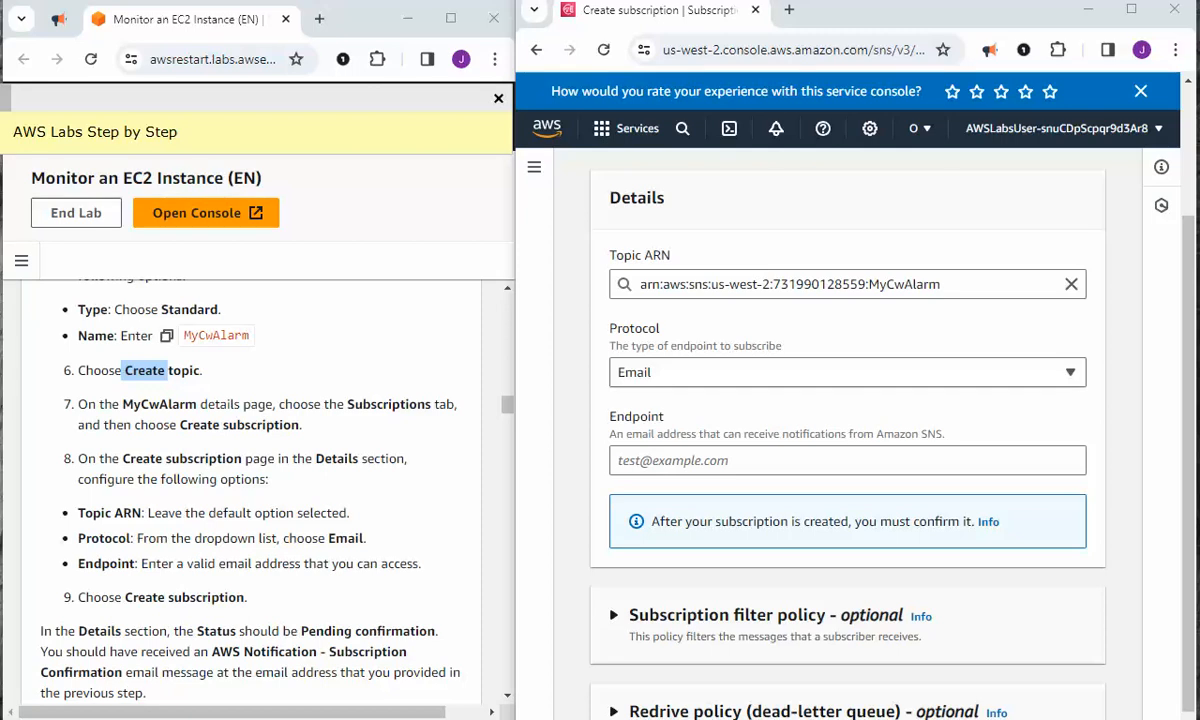
scroll(692, 584, down, 1)
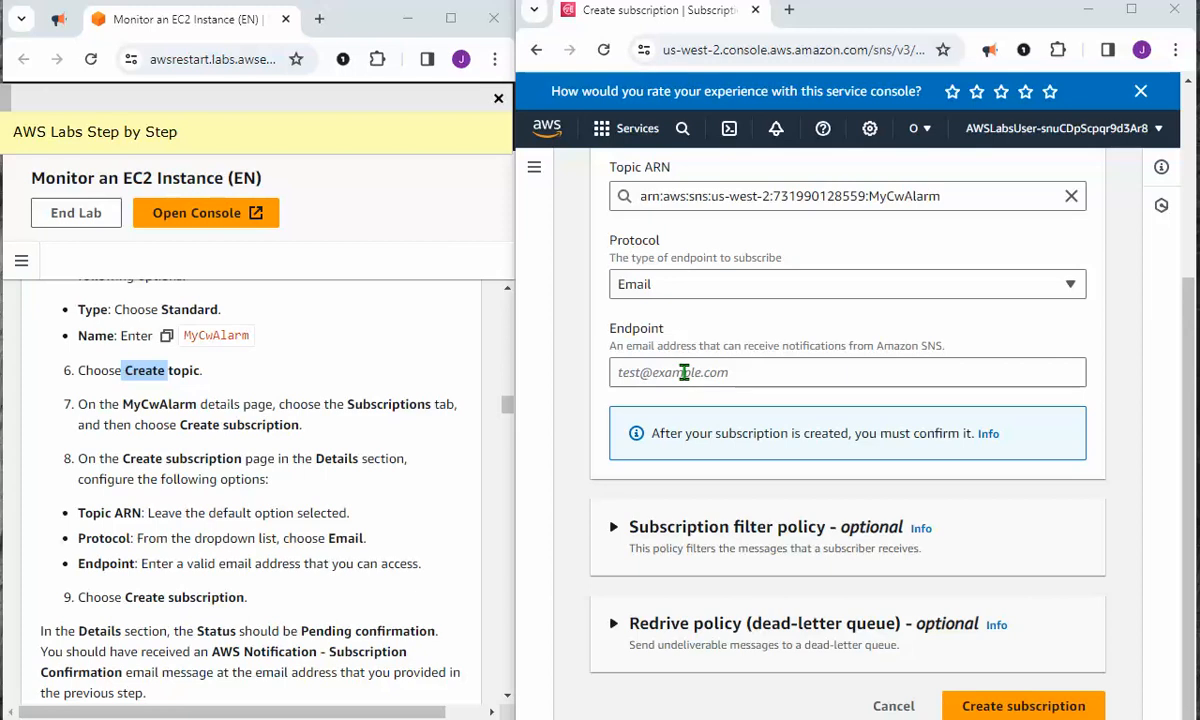
right_click(679, 372)
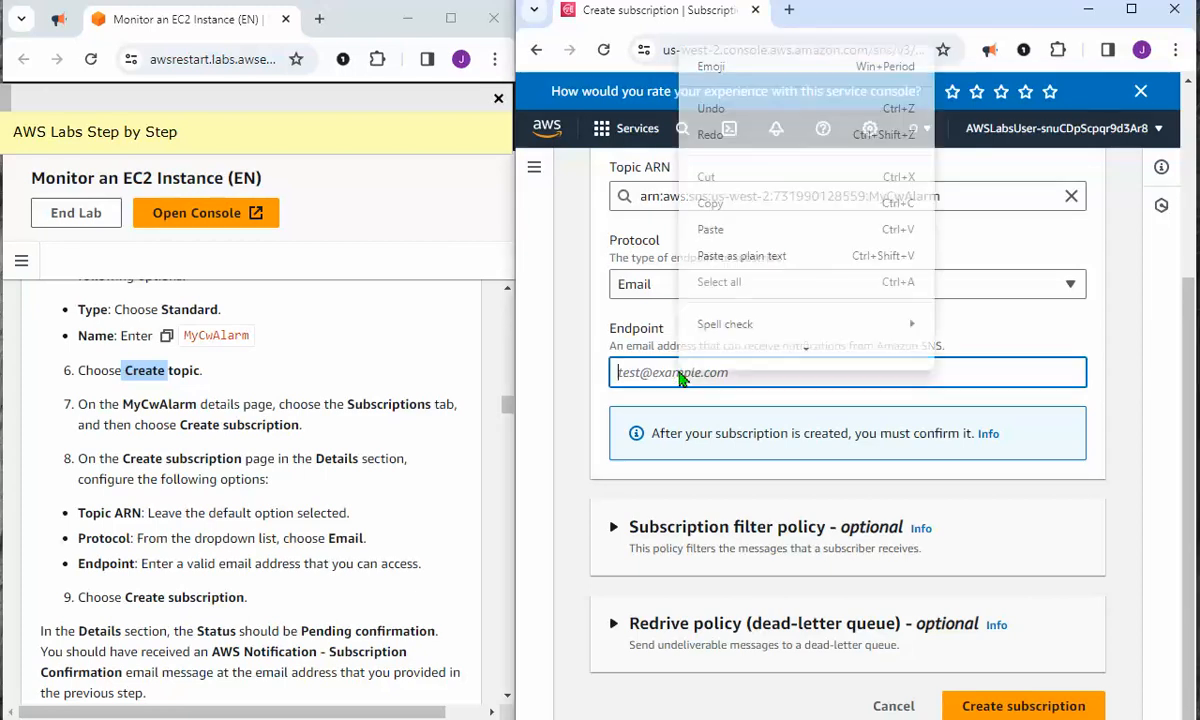
click(706, 229)
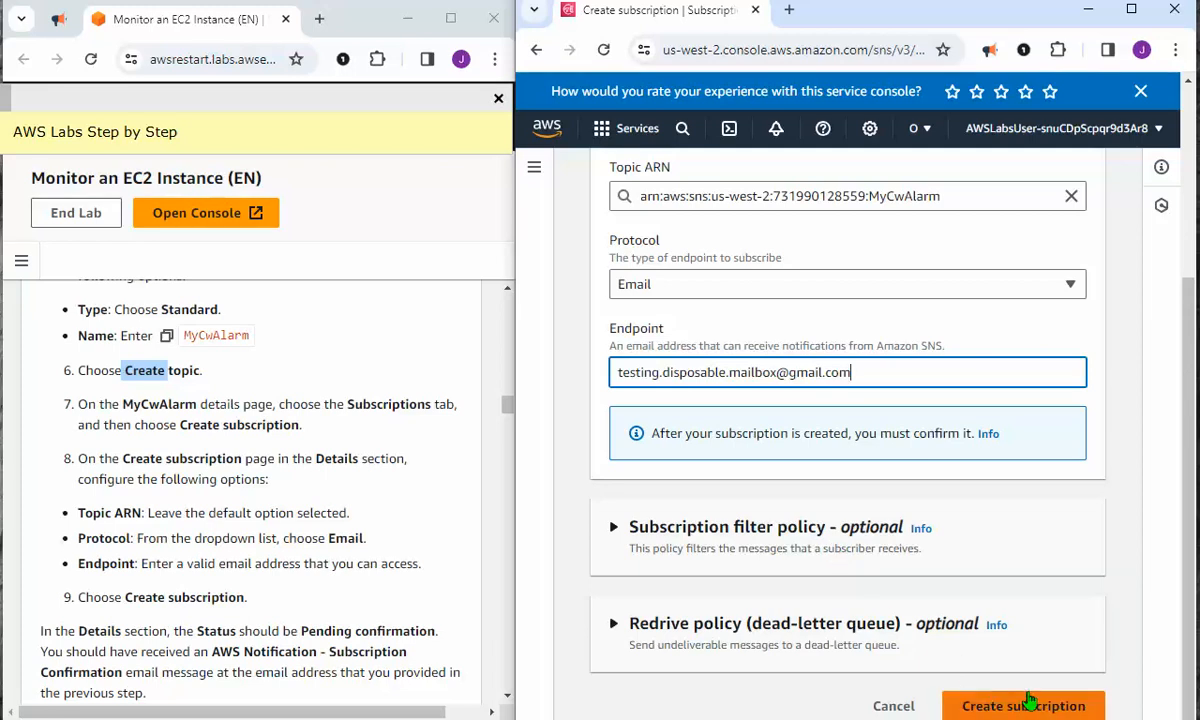
click(1017, 708)
click(1018, 706)
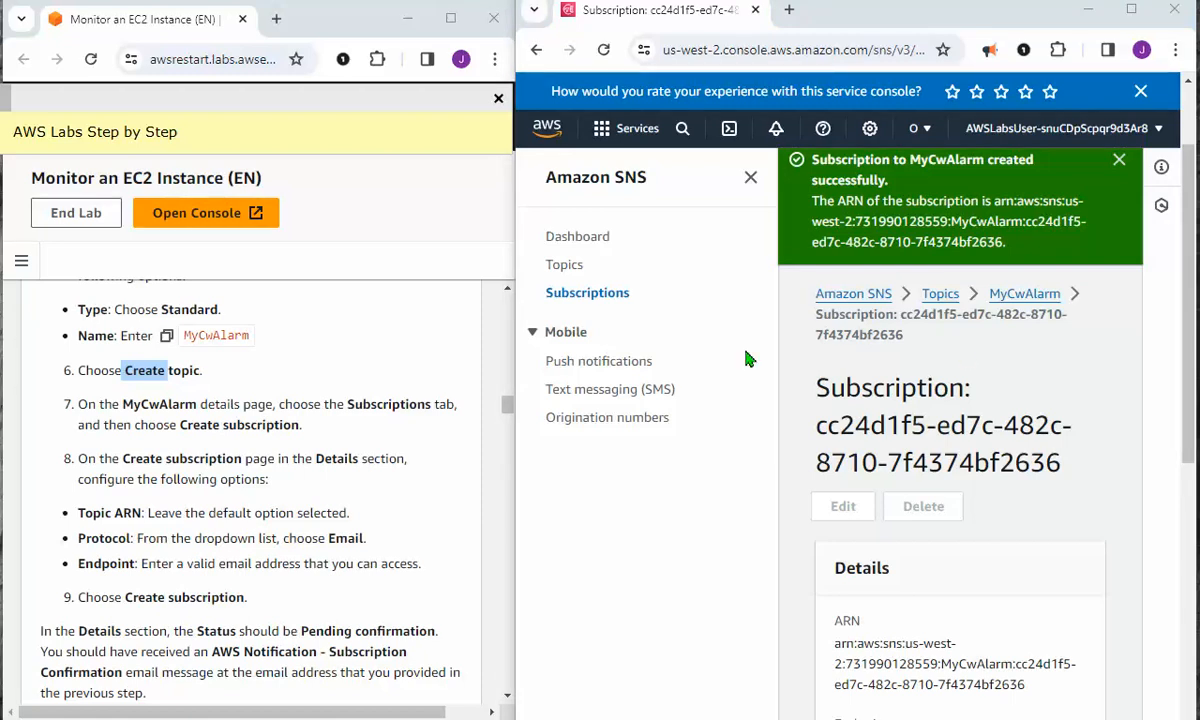
Switch to the Gmail inbox, open the AWS Notification - Subscription Confirmation email, confirm the subscription, and return to the SNS console
scroll(956, 410, down, 7)
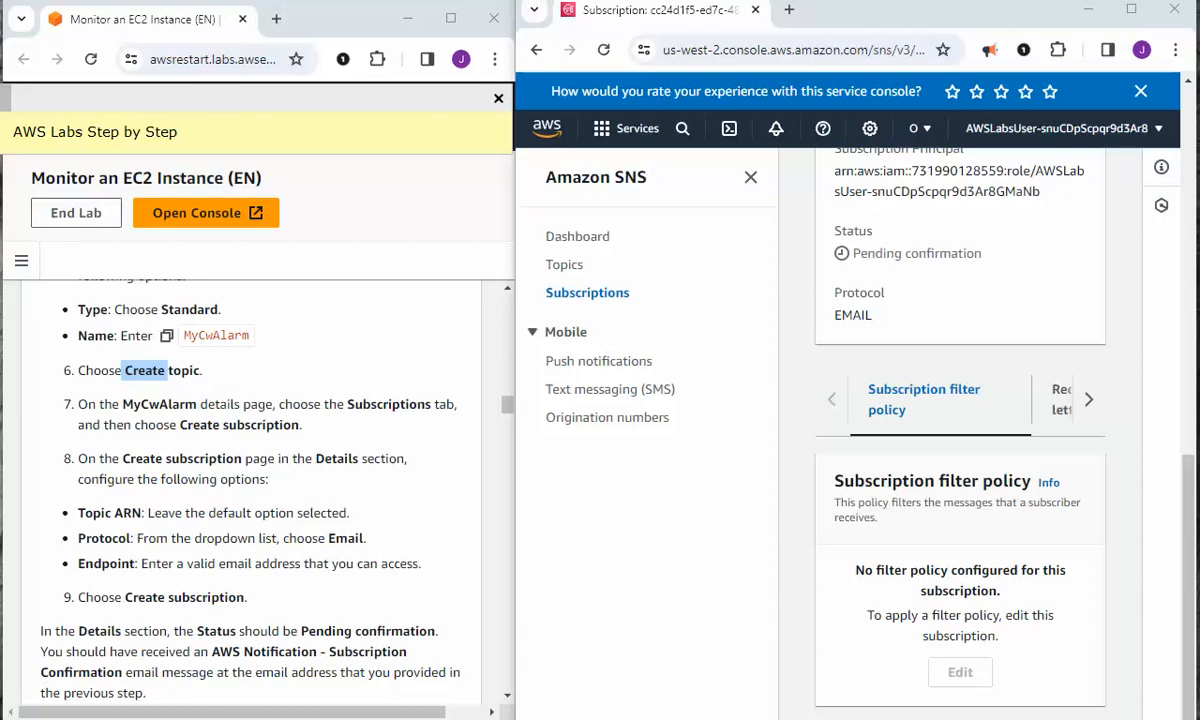
drag(1199, 169, 643, 71)
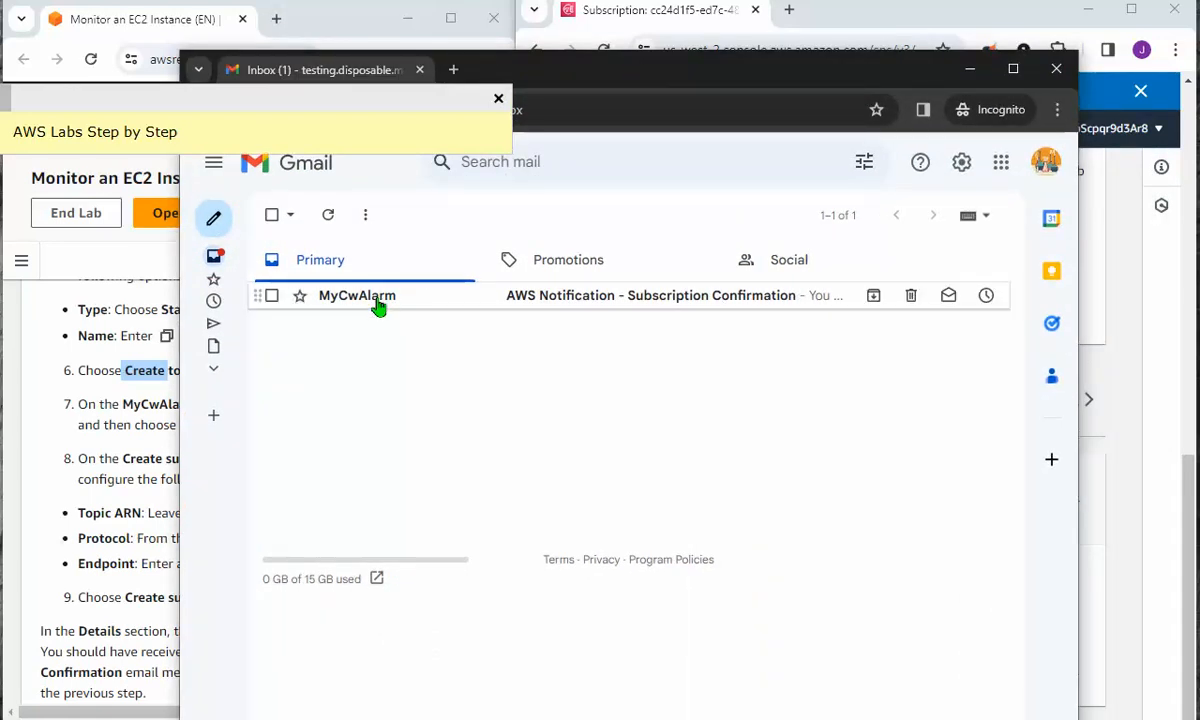
mouse_move(378, 306)
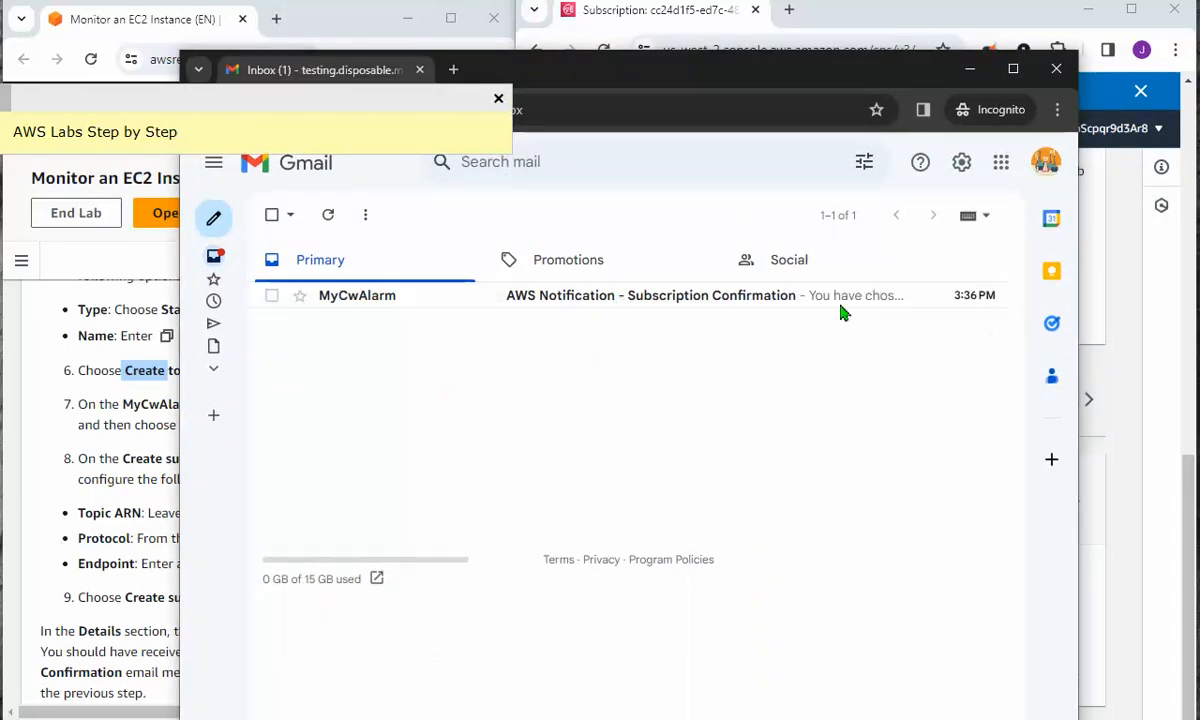
click(652, 297)
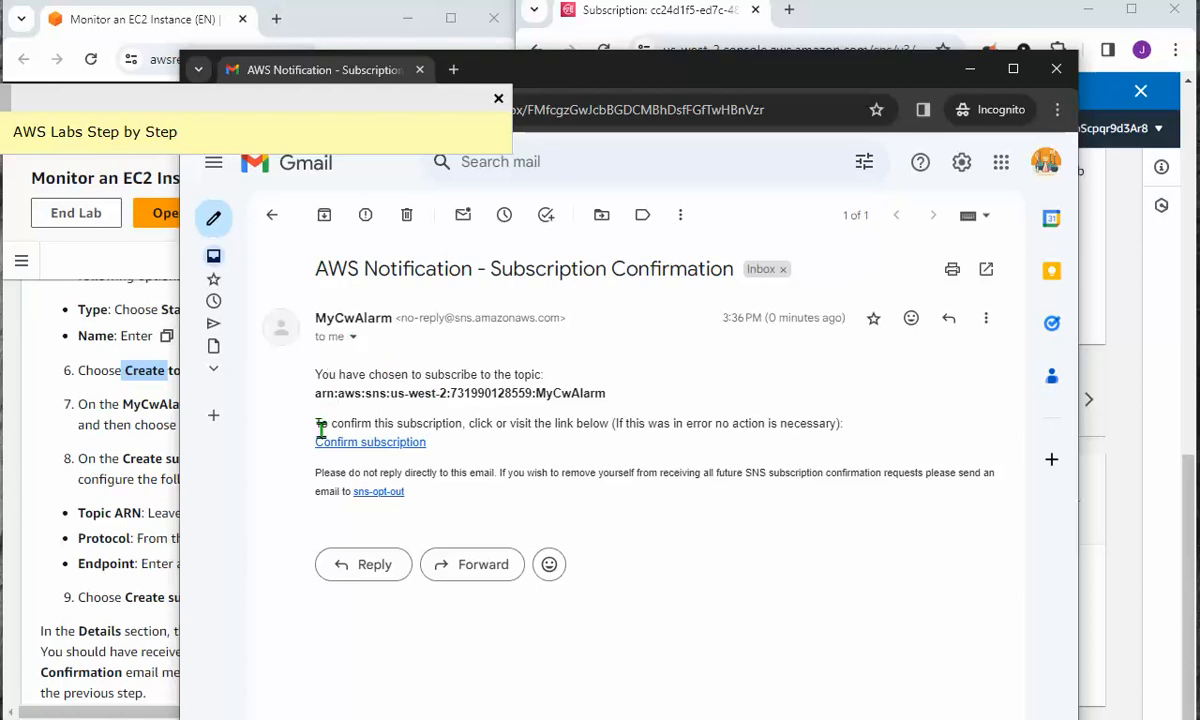
drag(318, 423, 810, 425)
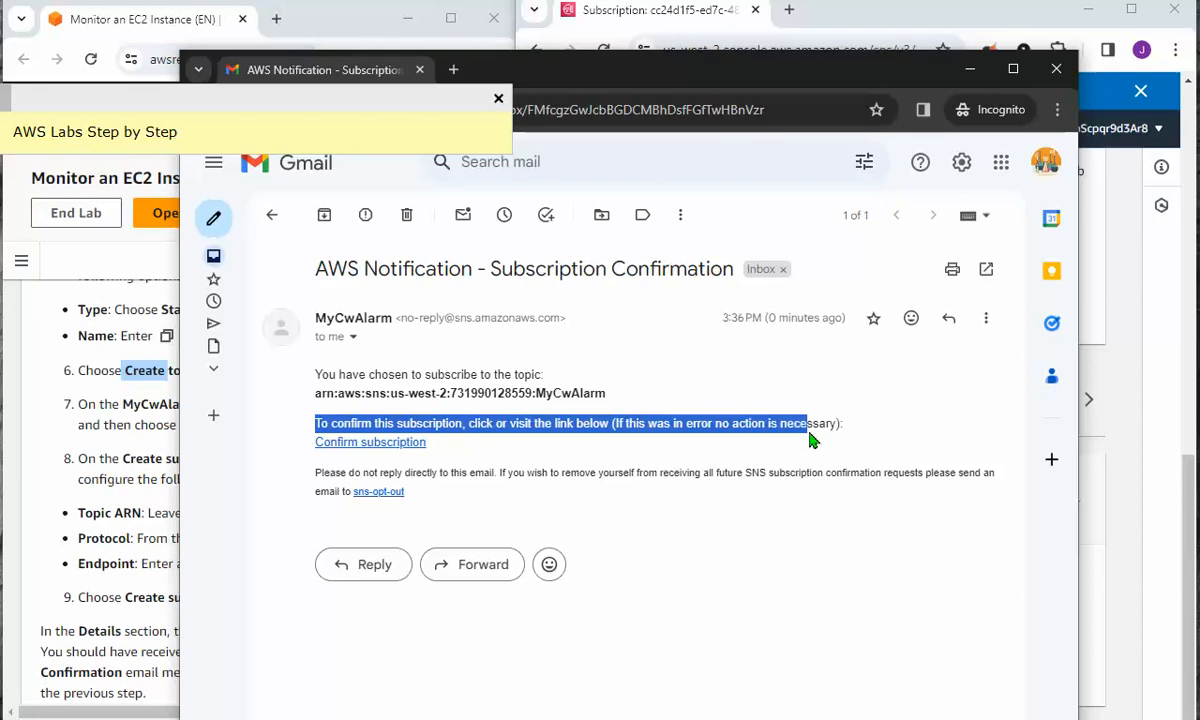
click(366, 446)
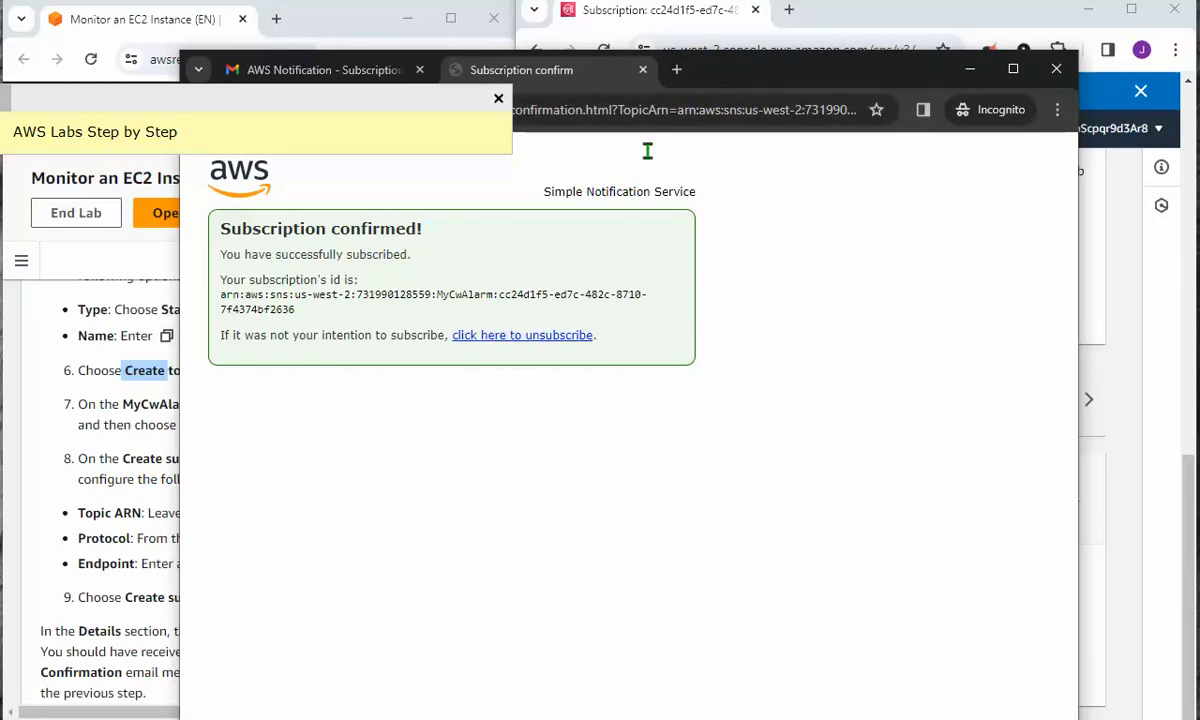
drag(757, 83, 1199, 145)
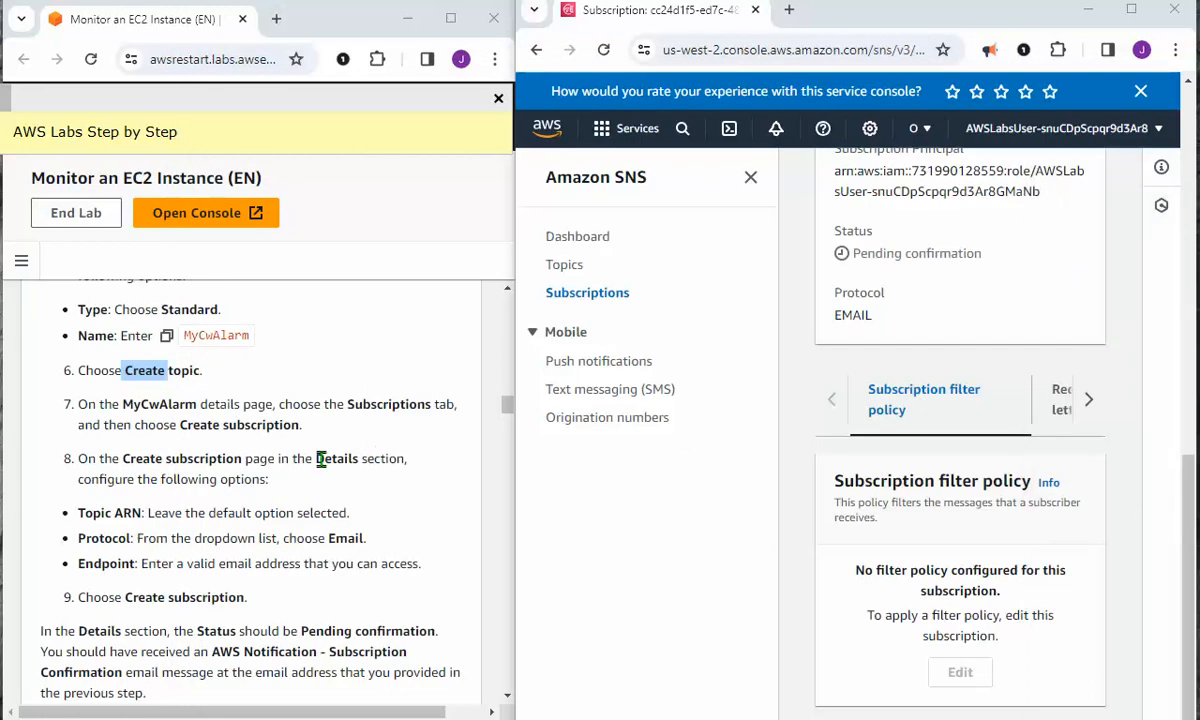
Read the lab's instructions for verifying the confirmation, dismiss the subscription notice, and return to the MyCwAlarm topic's details page
scroll(290, 555, down, 2)
scroll(290, 530, down, 2)
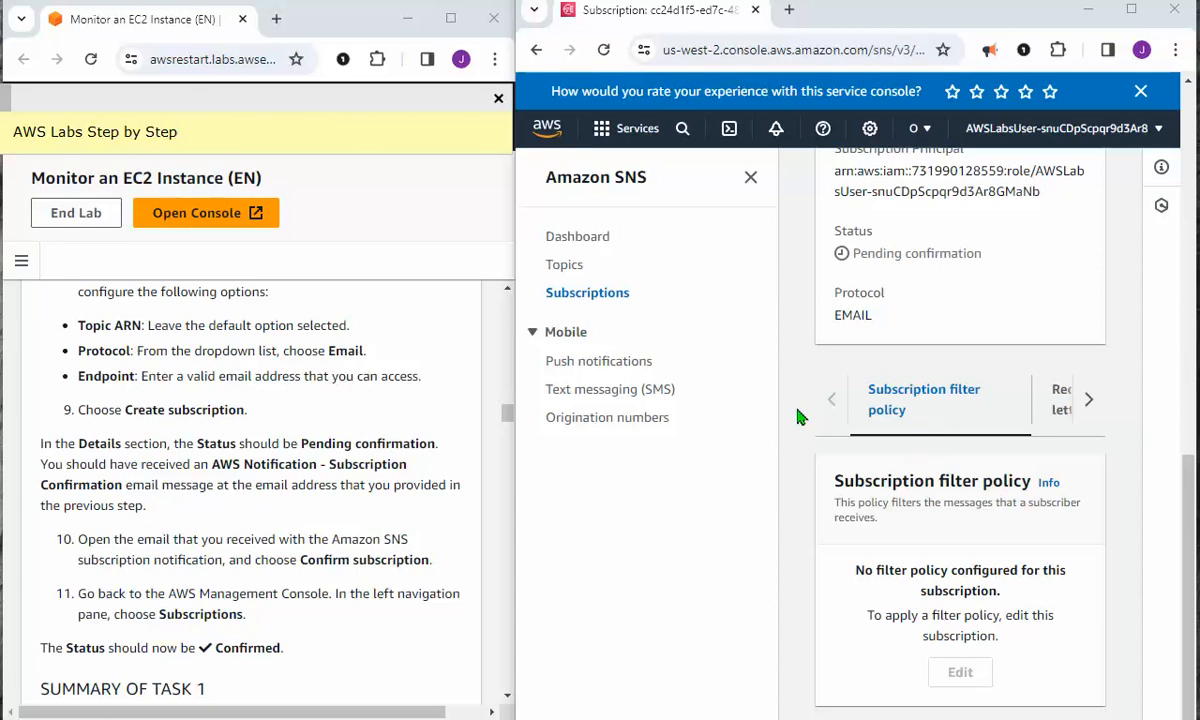
scroll(880, 405, up, 4)
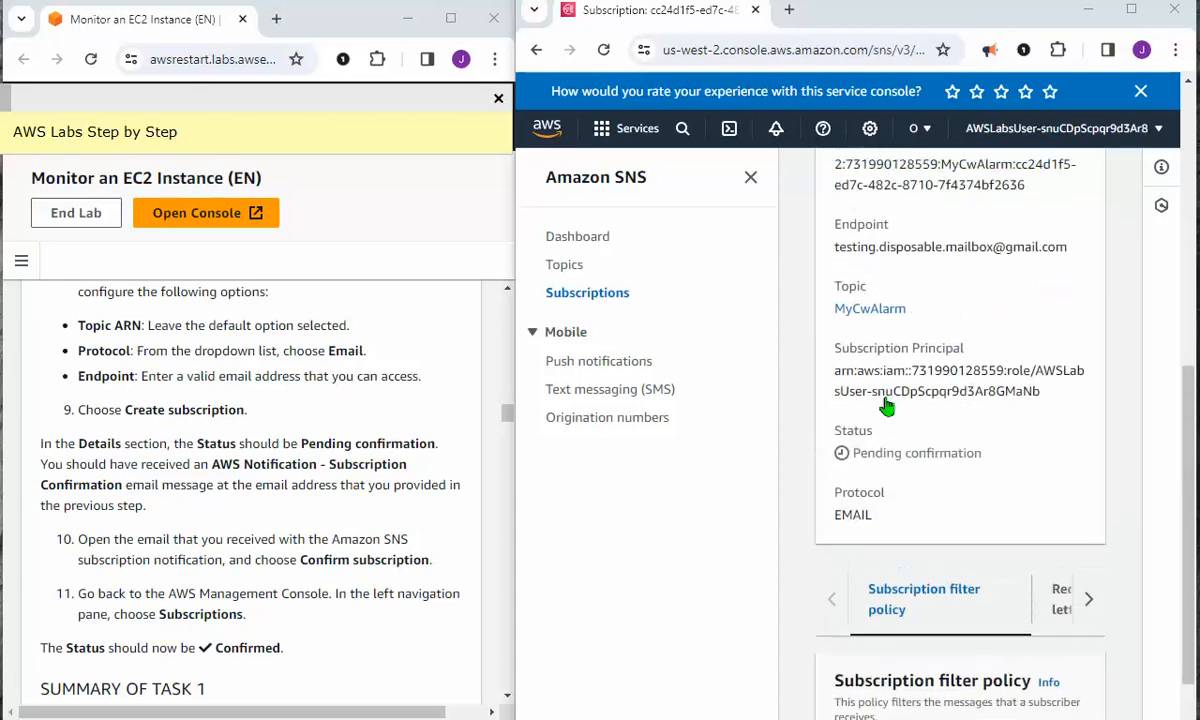
scroll(885, 405, up, 4)
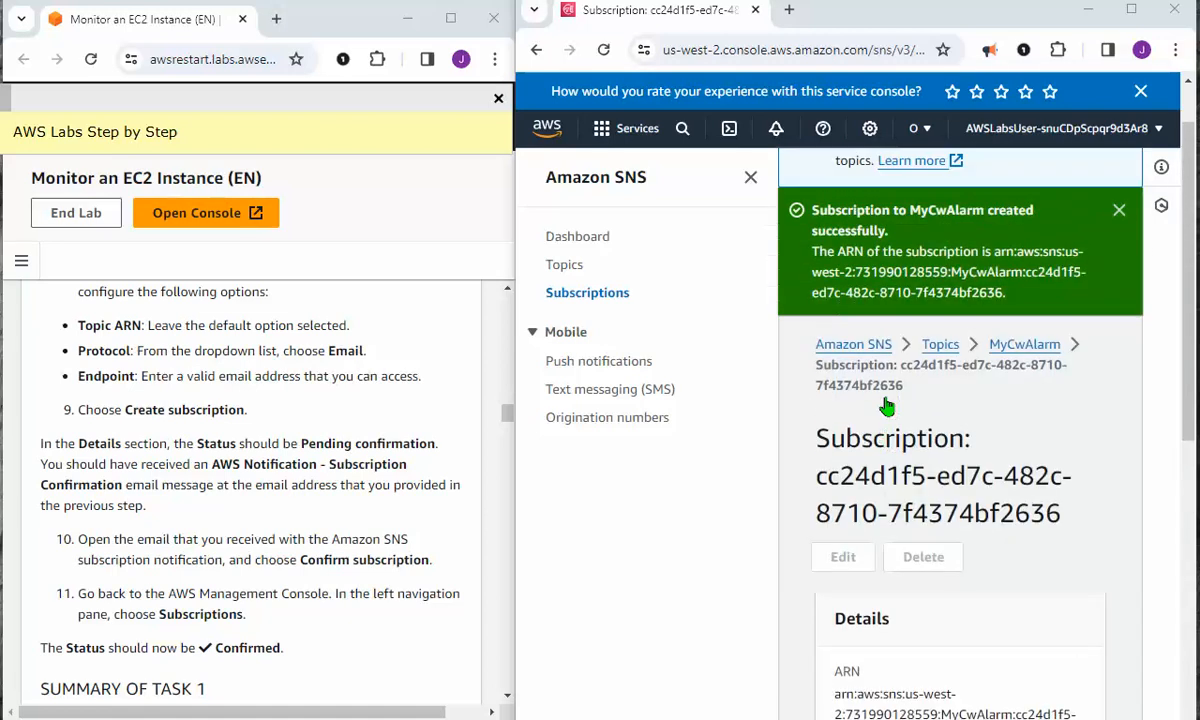
scroll(991, 348, up, 1)
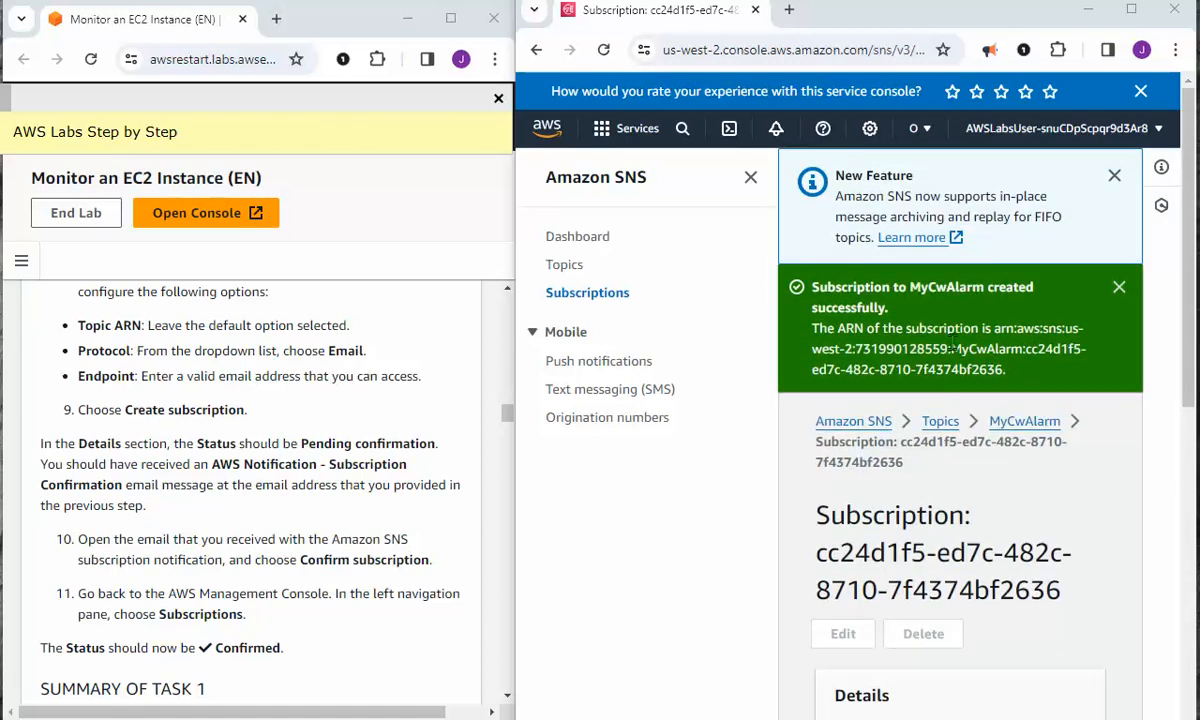
click(1119, 288)
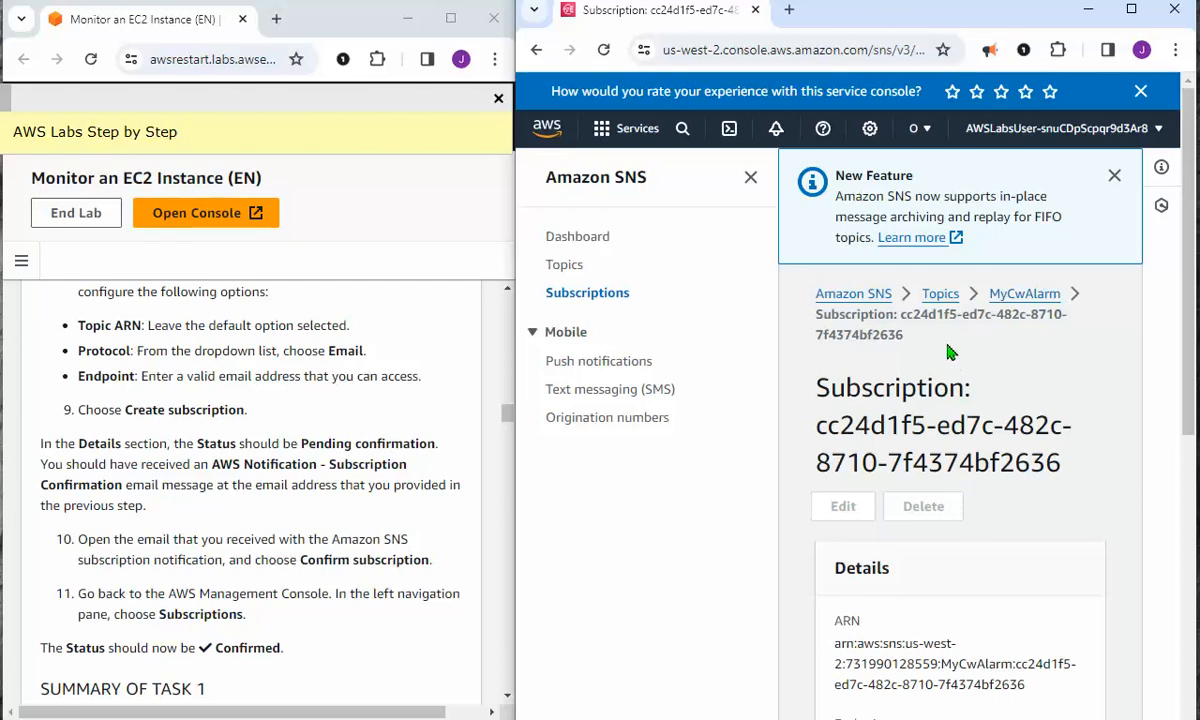
click(1015, 295)
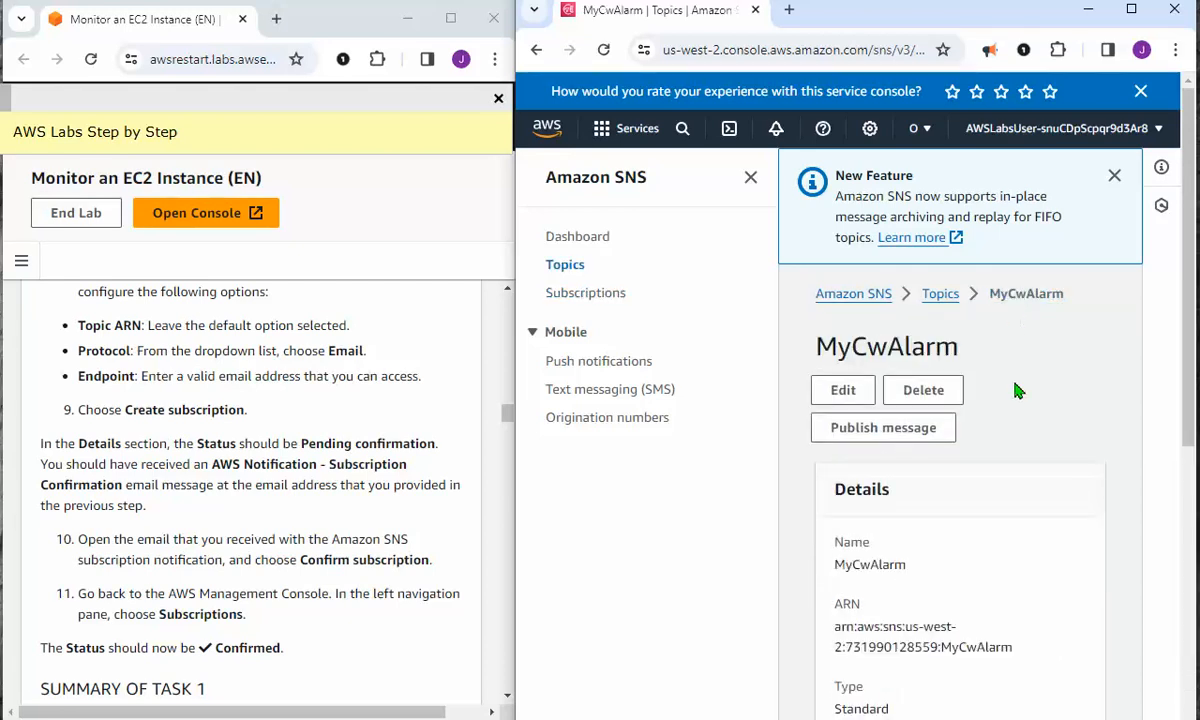
Check the email subscription's status in the MyCwAlarm topic's subscription list, widening the Status column, and compare it with the lab's expected status
scroll(1022, 393, down, 3)
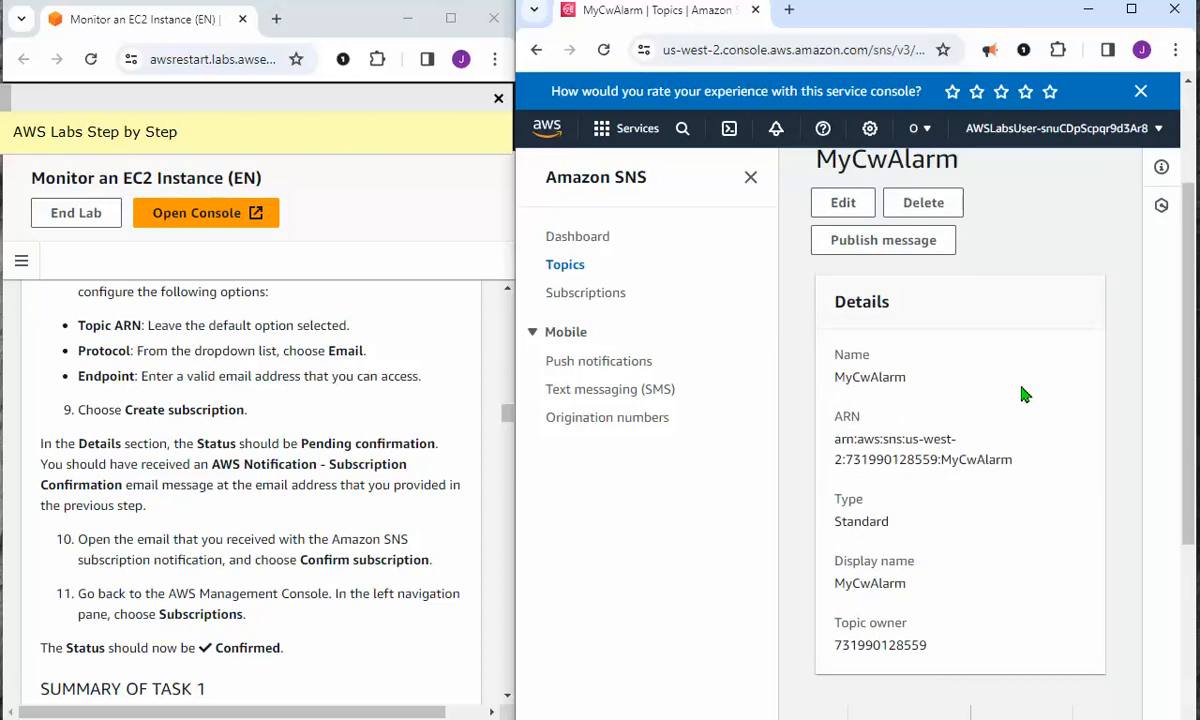
scroll(1022, 393, down, 4)
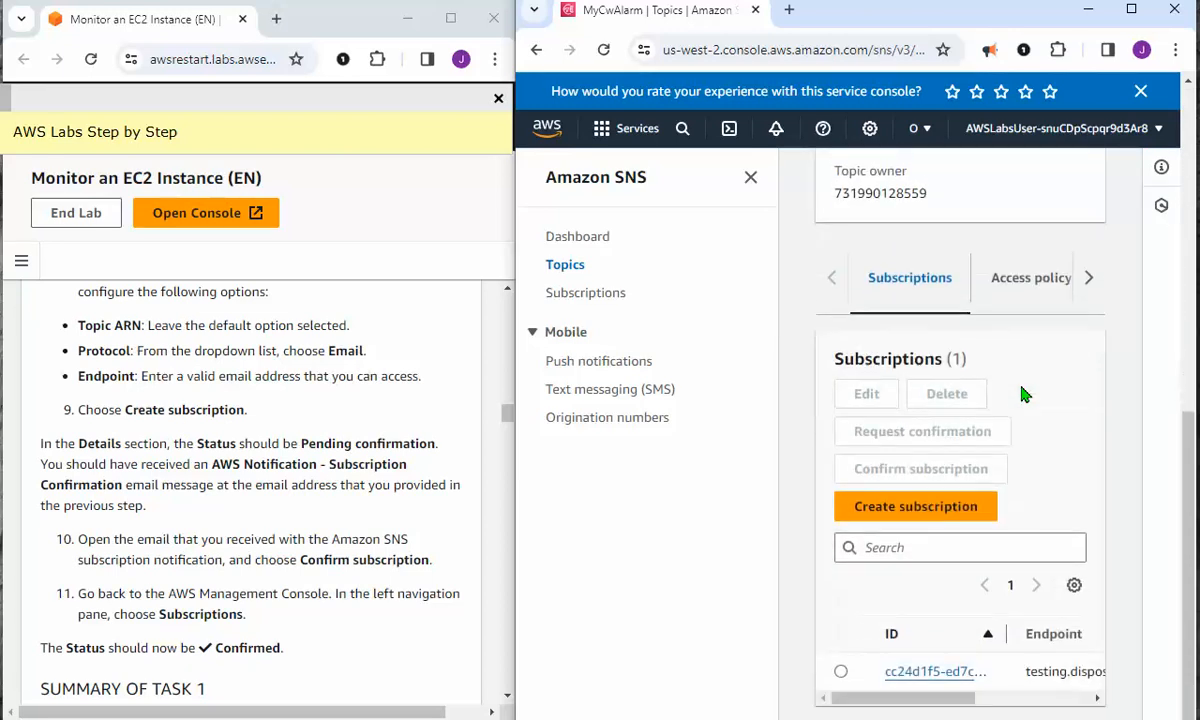
drag(924, 699, 1039, 702)
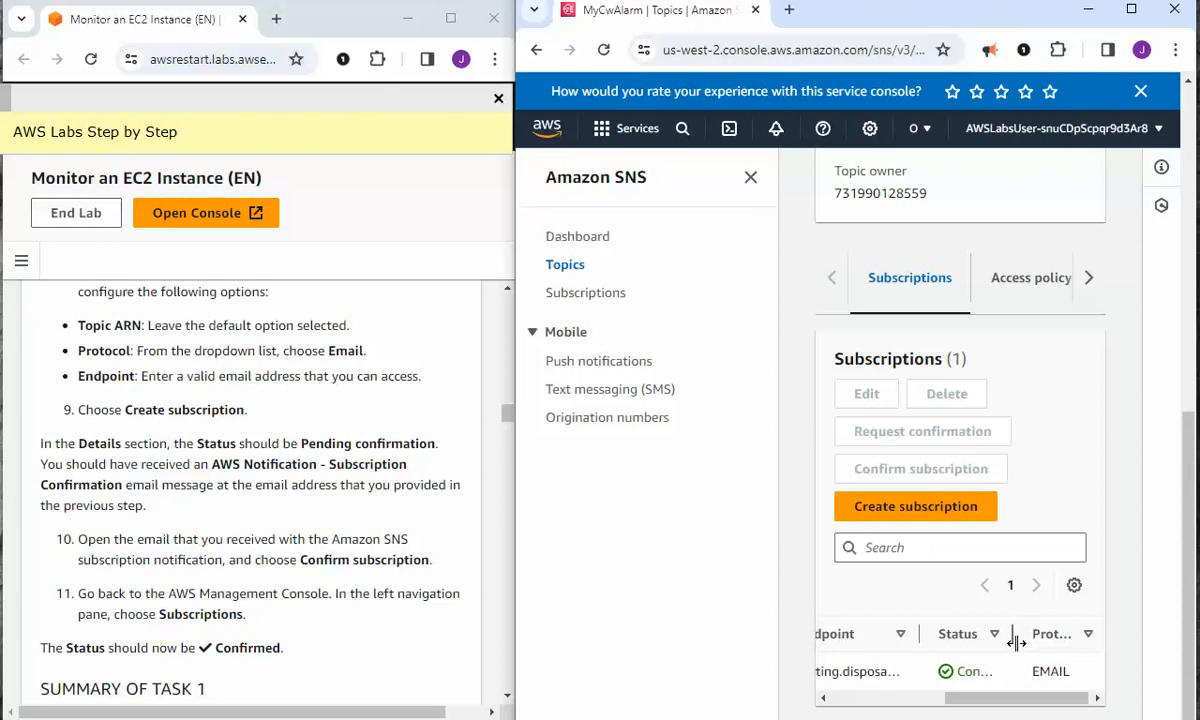
drag(1058, 634, 1059, 637)
drag(1014, 691, 1041, 691)
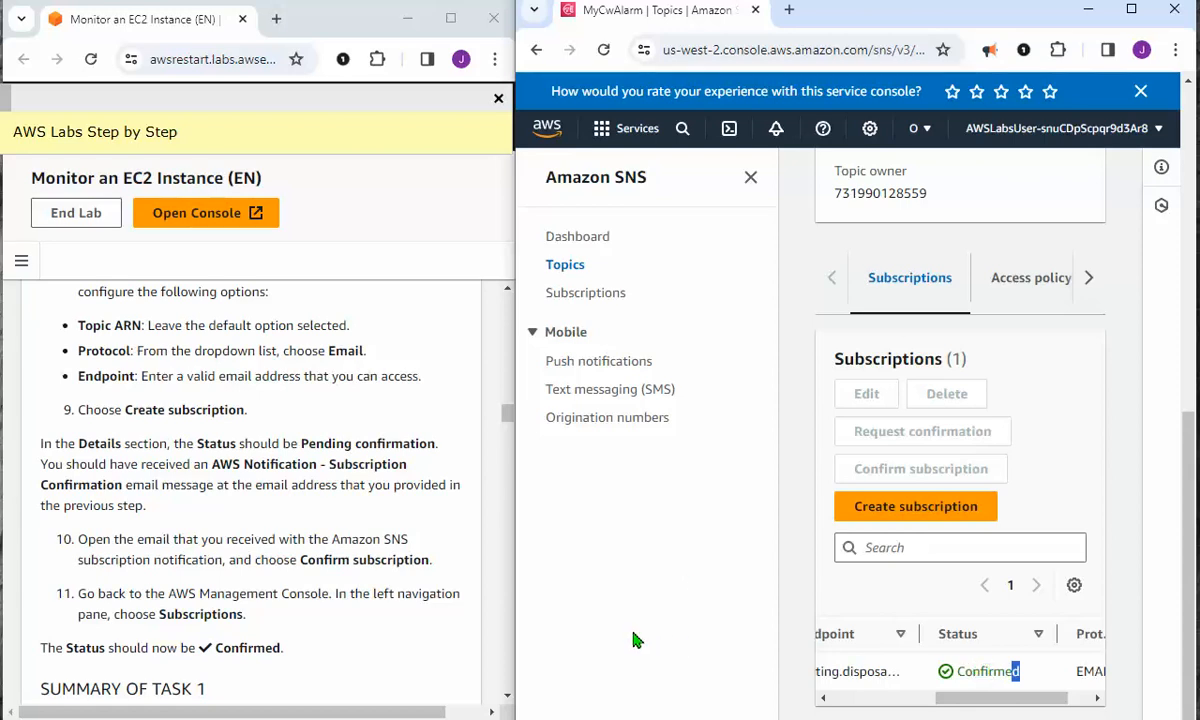
scroll(380, 605, down, 1)
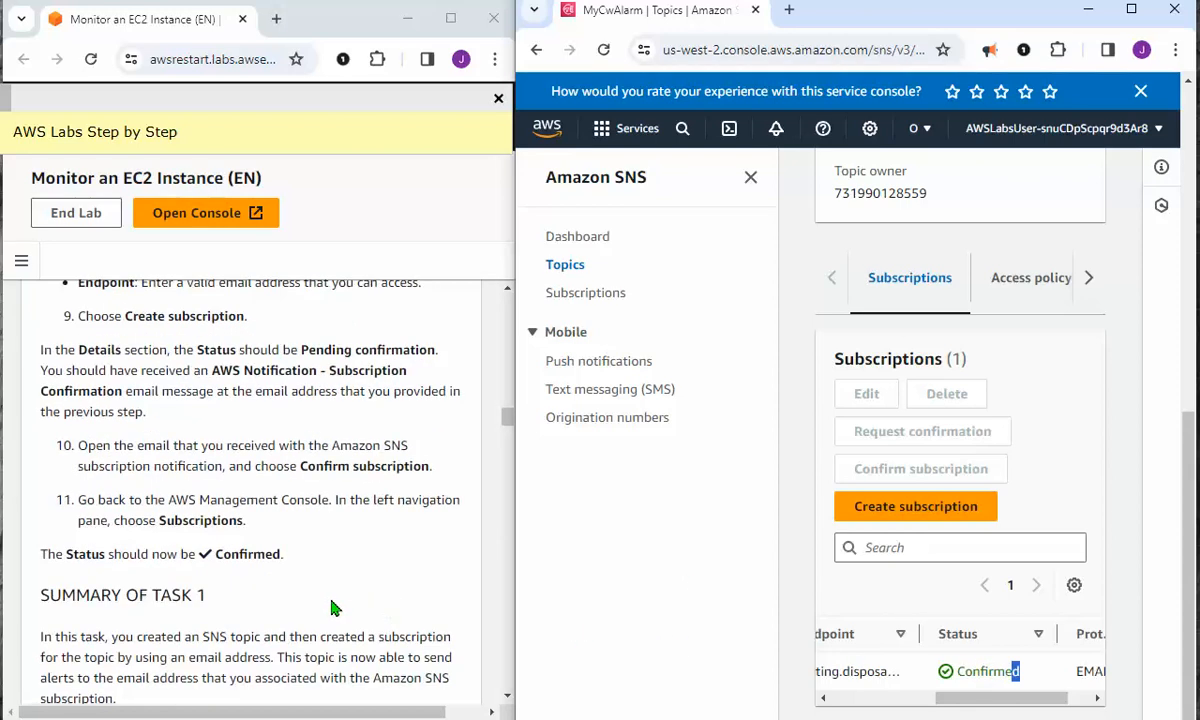
drag(38, 554, 272, 553)
Read the Task 1 summary and the Task 2 introduction through steps 12 to 15 on viewing CloudWatch metrics
scroll(356, 562, down, 4)
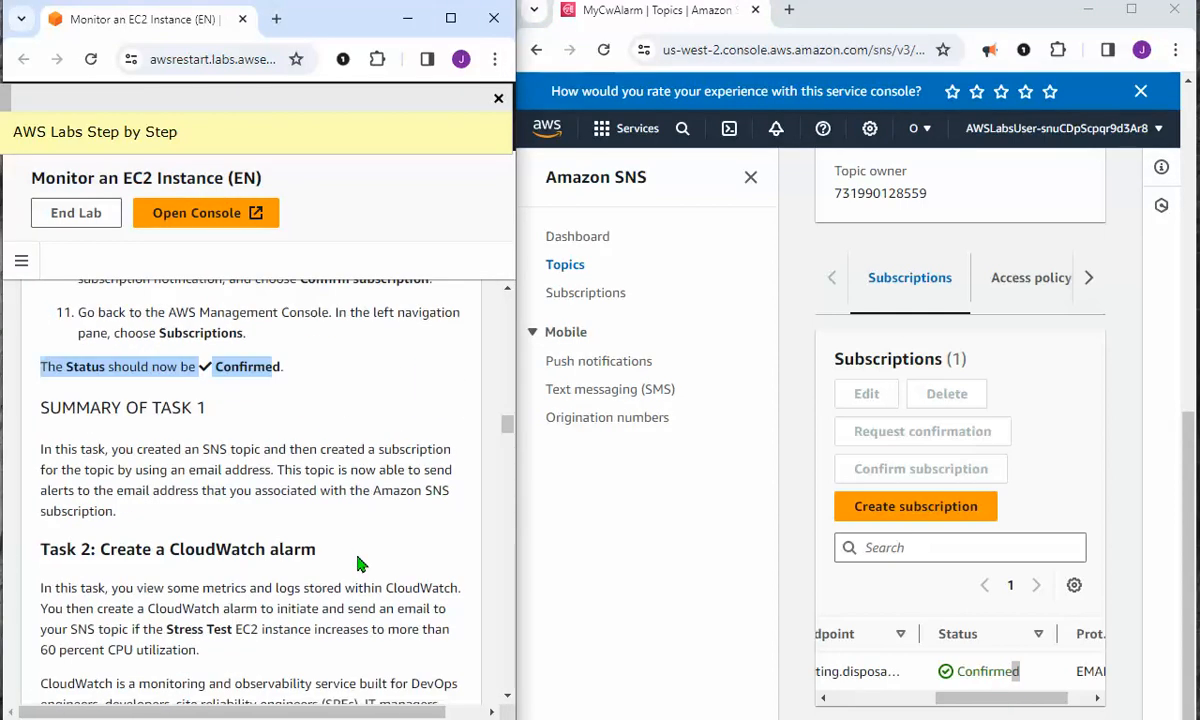
scroll(358, 551, up, 1)
scroll(361, 560, down, 1)
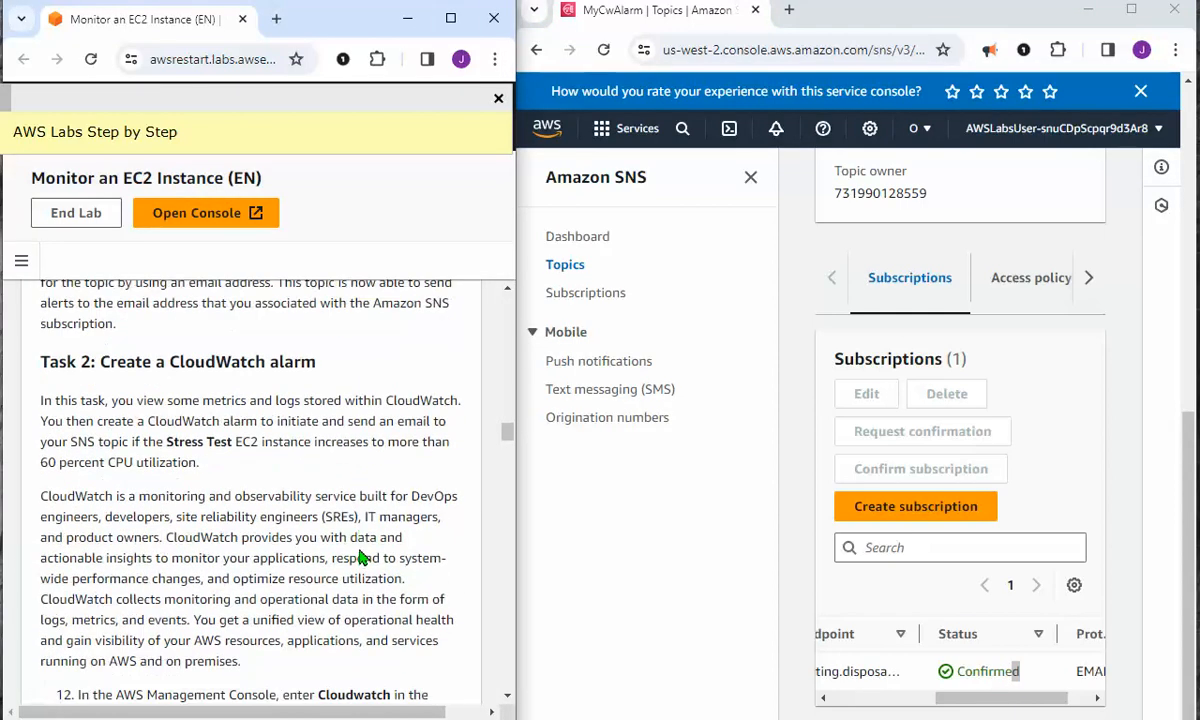
drag(503, 433, 503, 440)
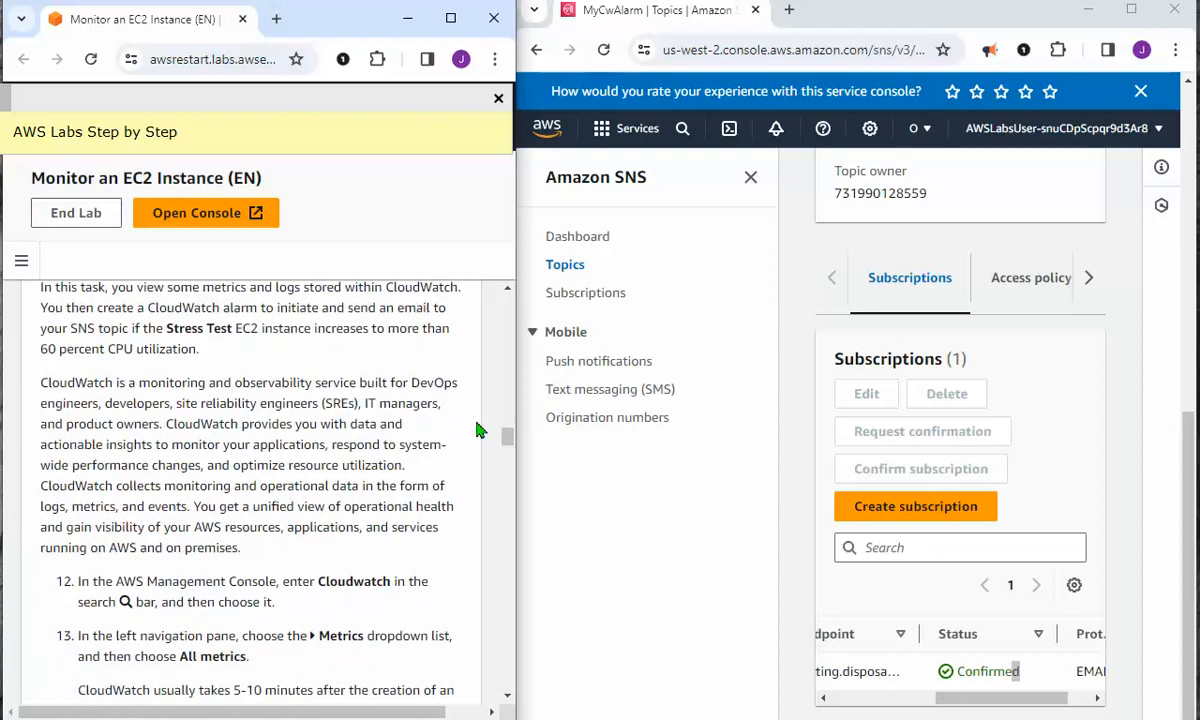
scroll(477, 430, up, 1)
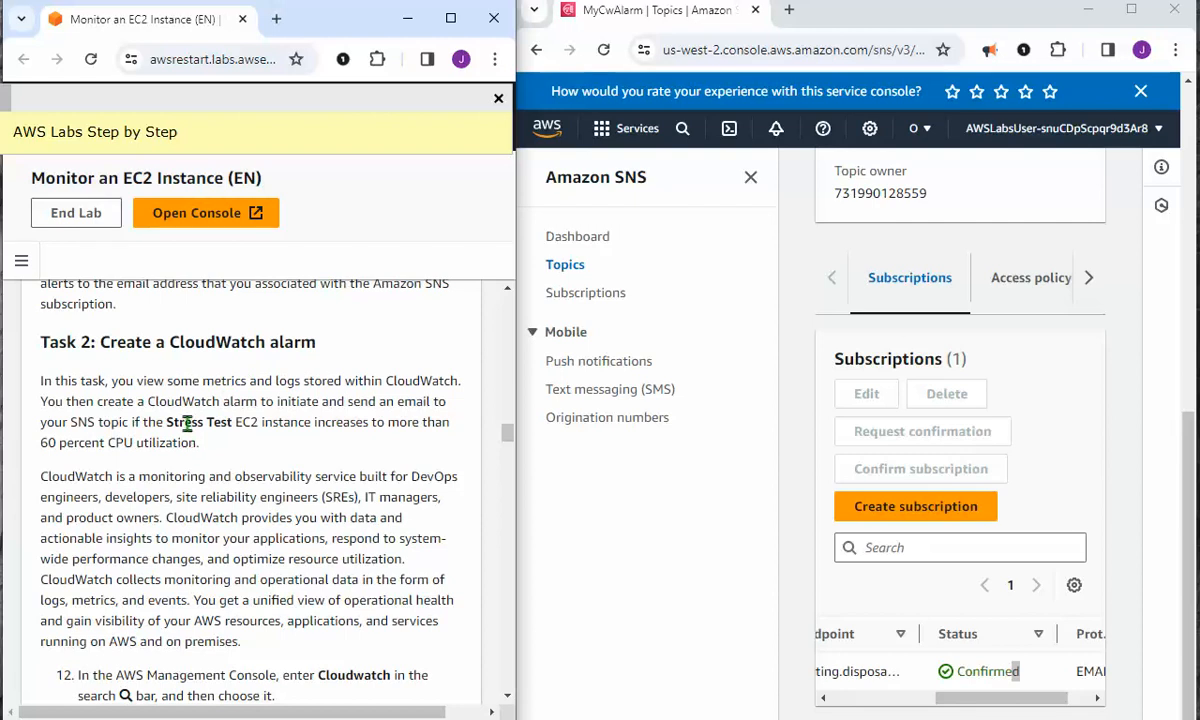
drag(166, 422, 235, 422)
scroll(337, 450, down, 3)
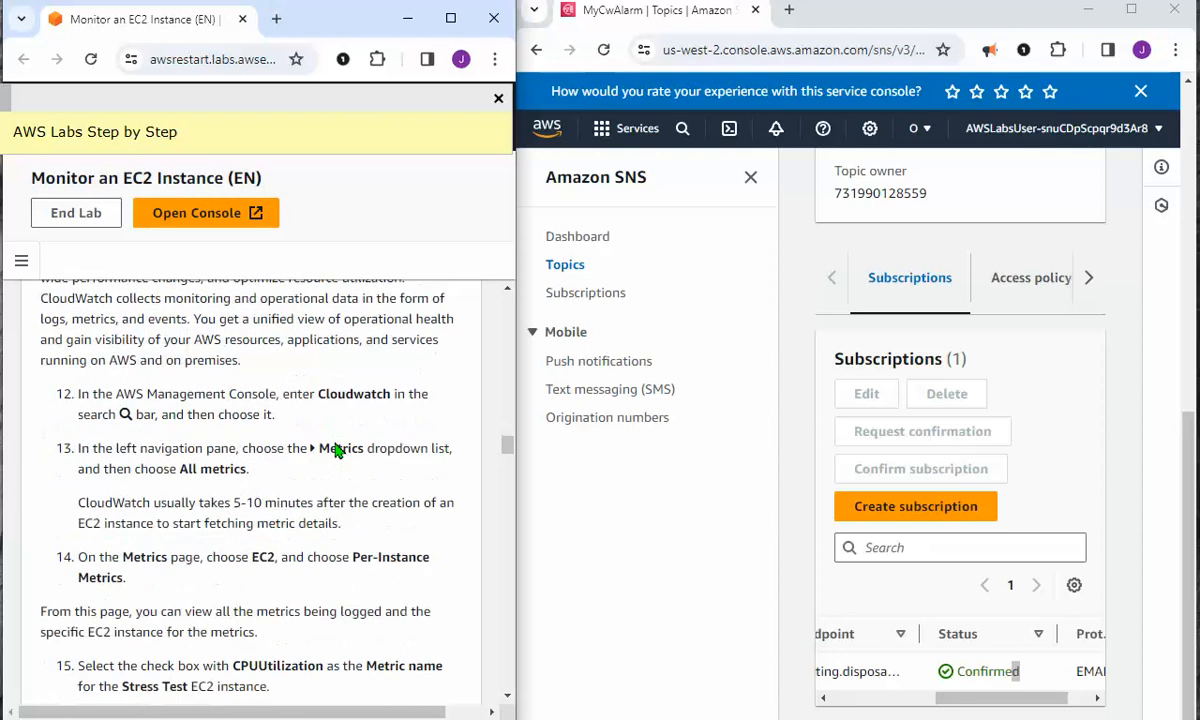
scroll(335, 452, down, 1)
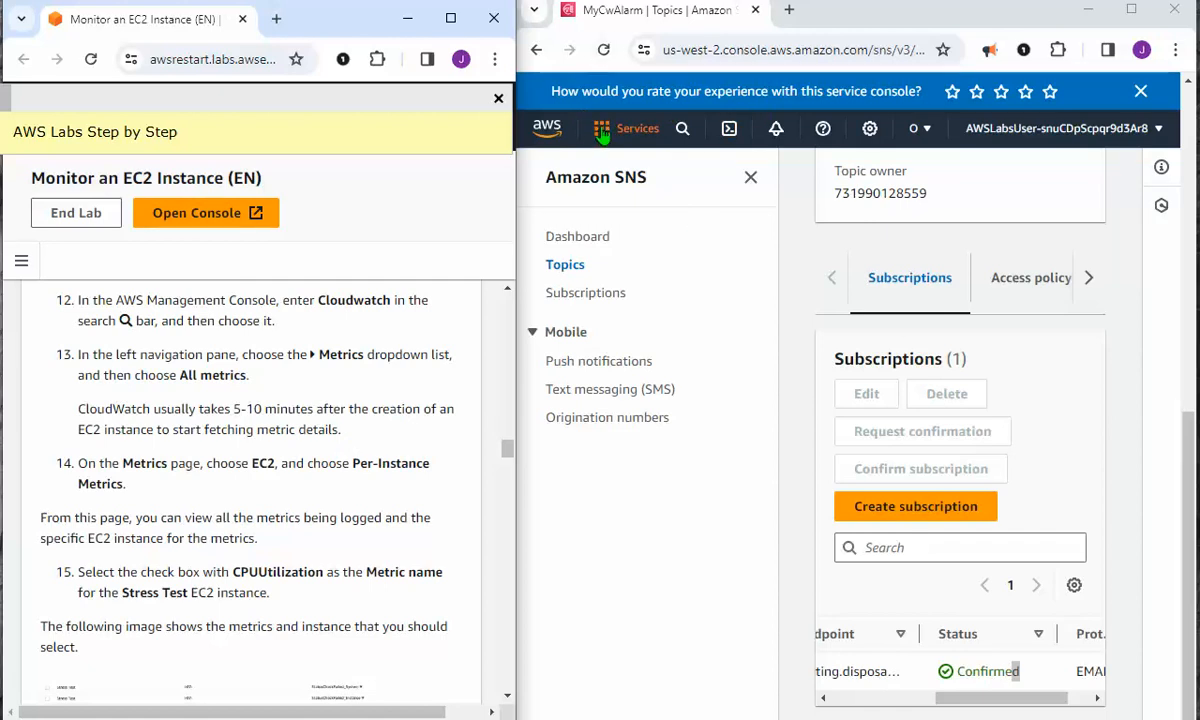
Search the AWS console for cloudwatch, open the CloudWatch service and go to its All metrics page
click(680, 132)
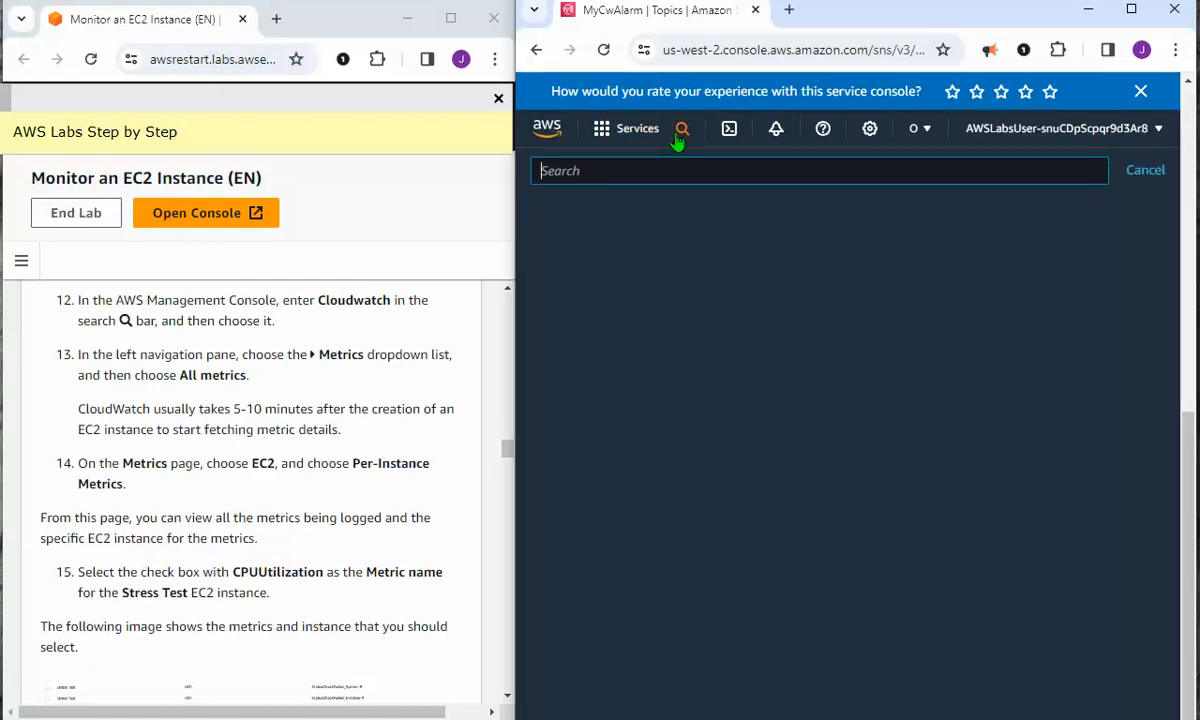
text(cloudwatch)
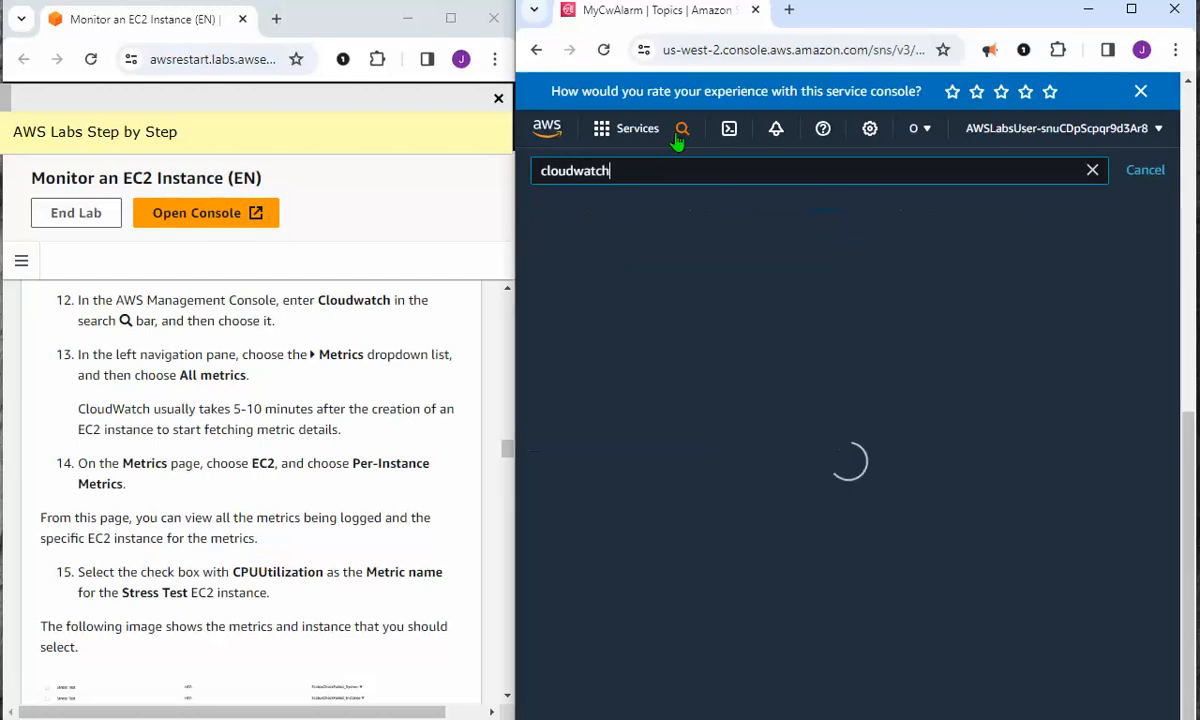
click(592, 292)
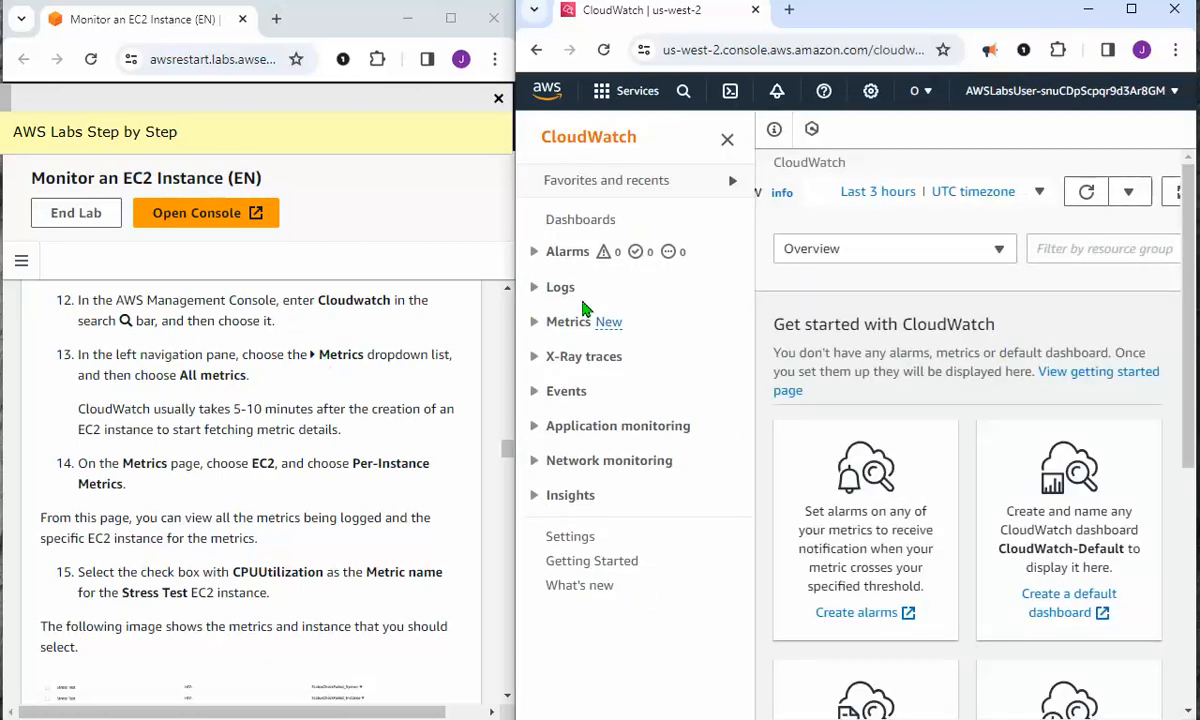
click(537, 324)
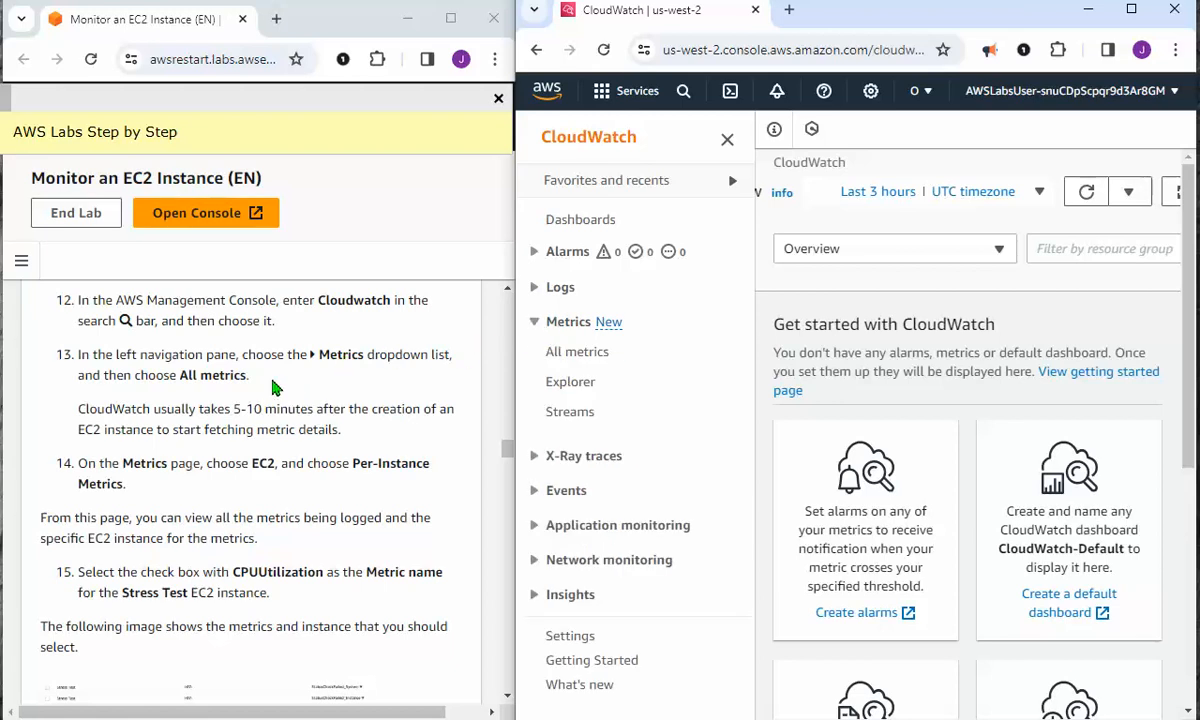
click(579, 356)
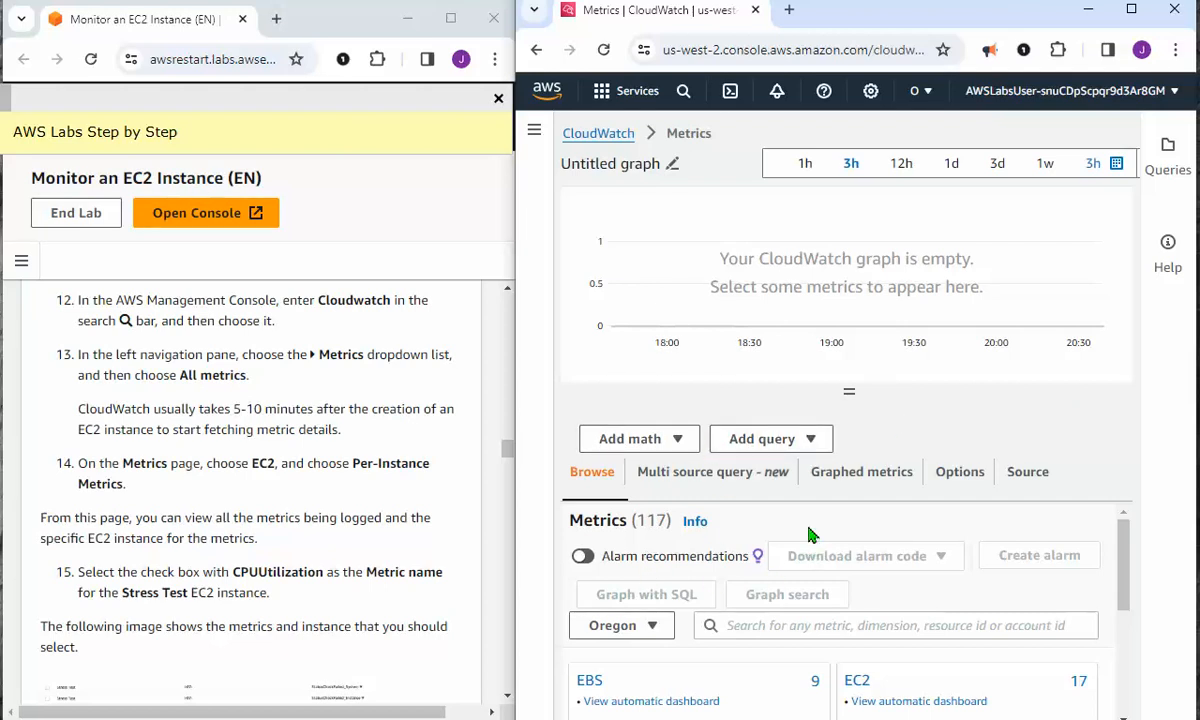
Browse into the EC2 metrics and open the Per-Instance Metrics list
scroll(960, 520, down, 3)
scroll(967, 520, up, 3)
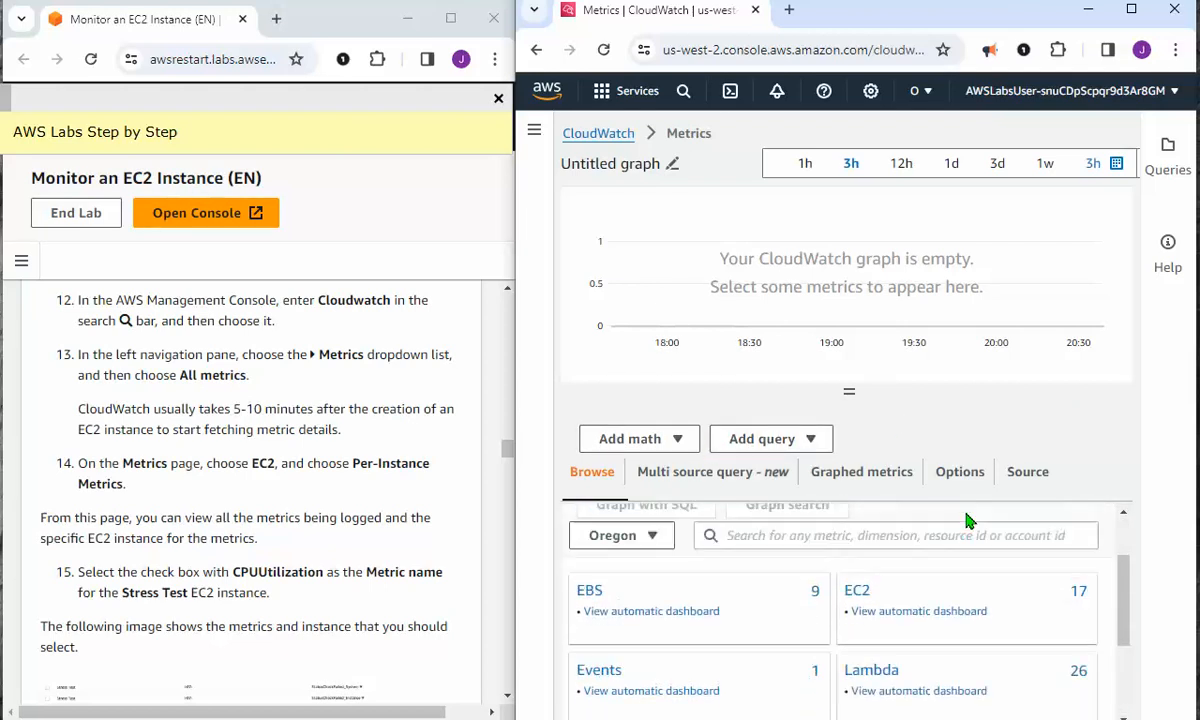
scroll(866, 545, down, 1)
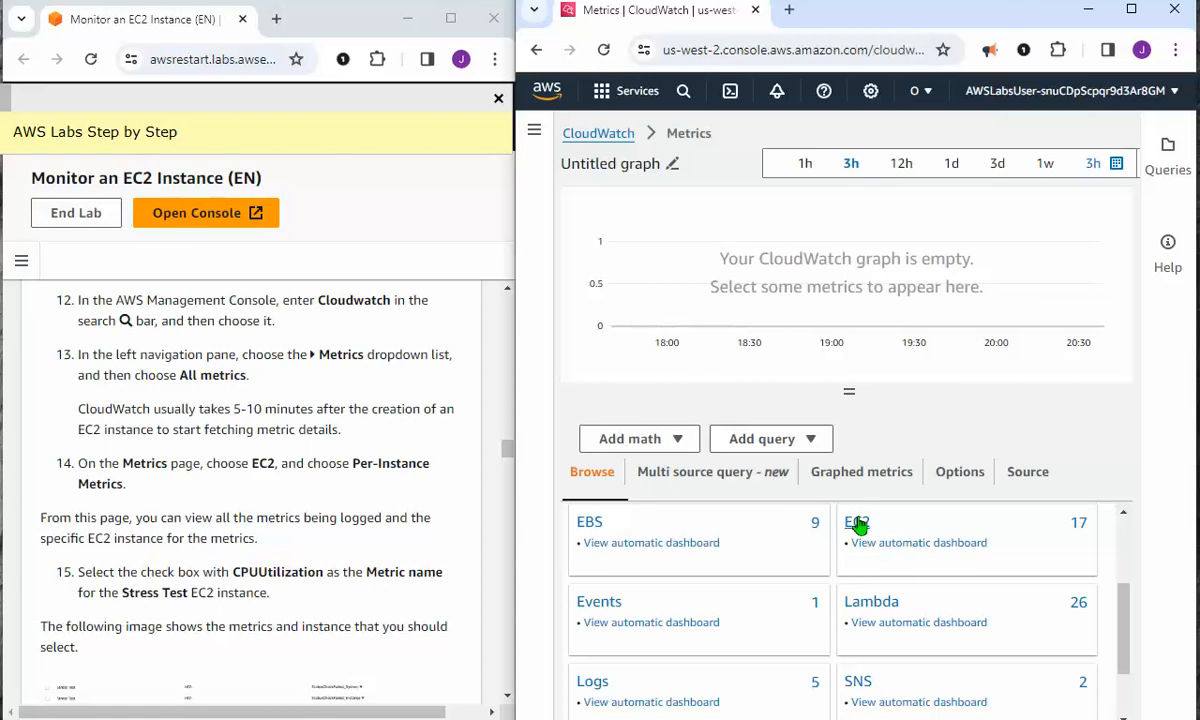
click(858, 525)
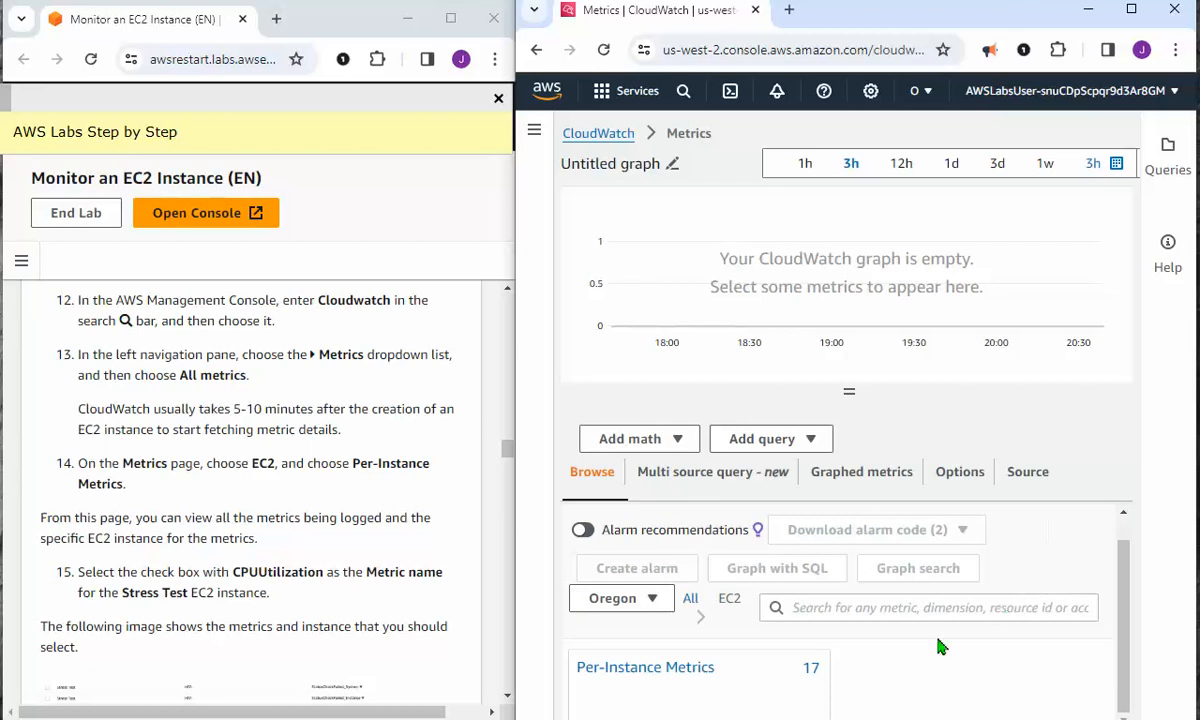
click(624, 669)
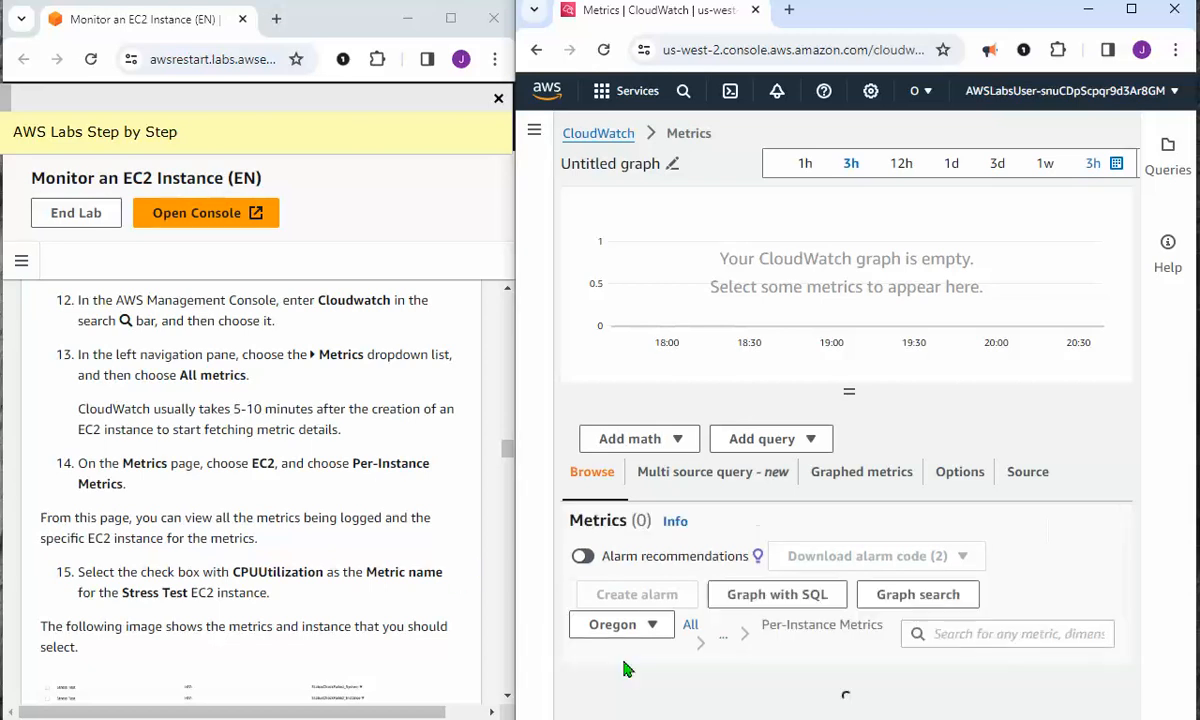
Graph the CPUUtilization metric of the Stress Test EC2 instance and check the selection against the lab's reference image
scroll(735, 650, down, 2)
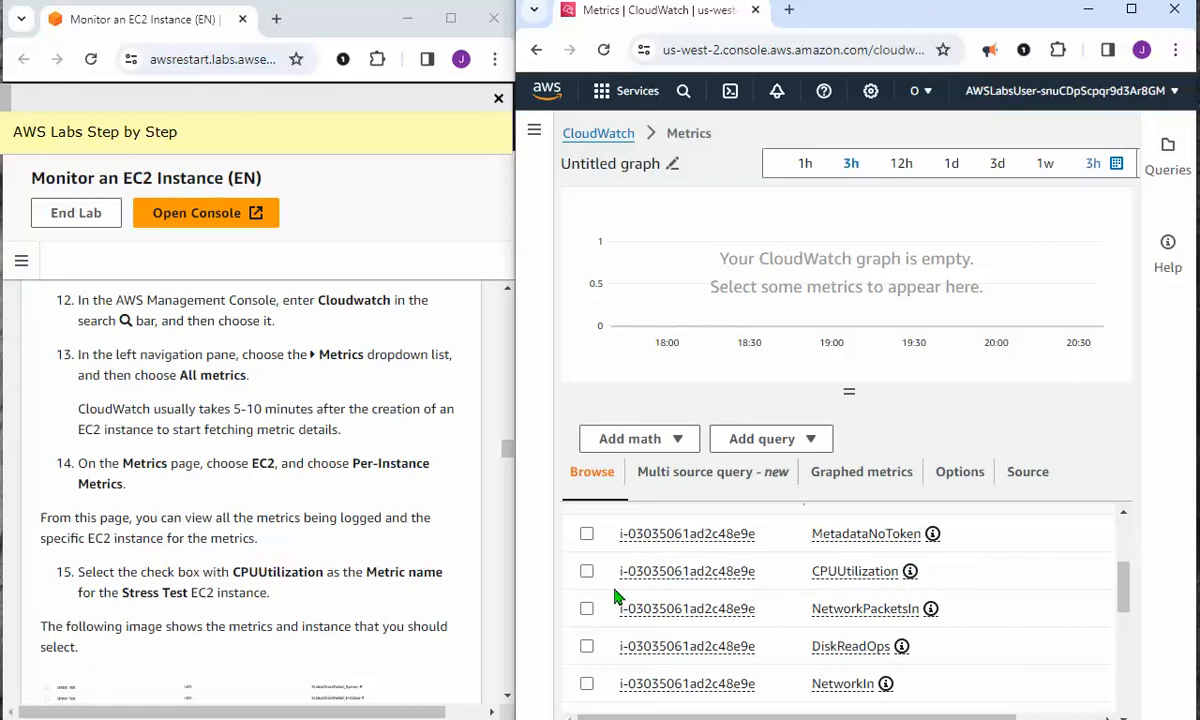
click(587, 572)
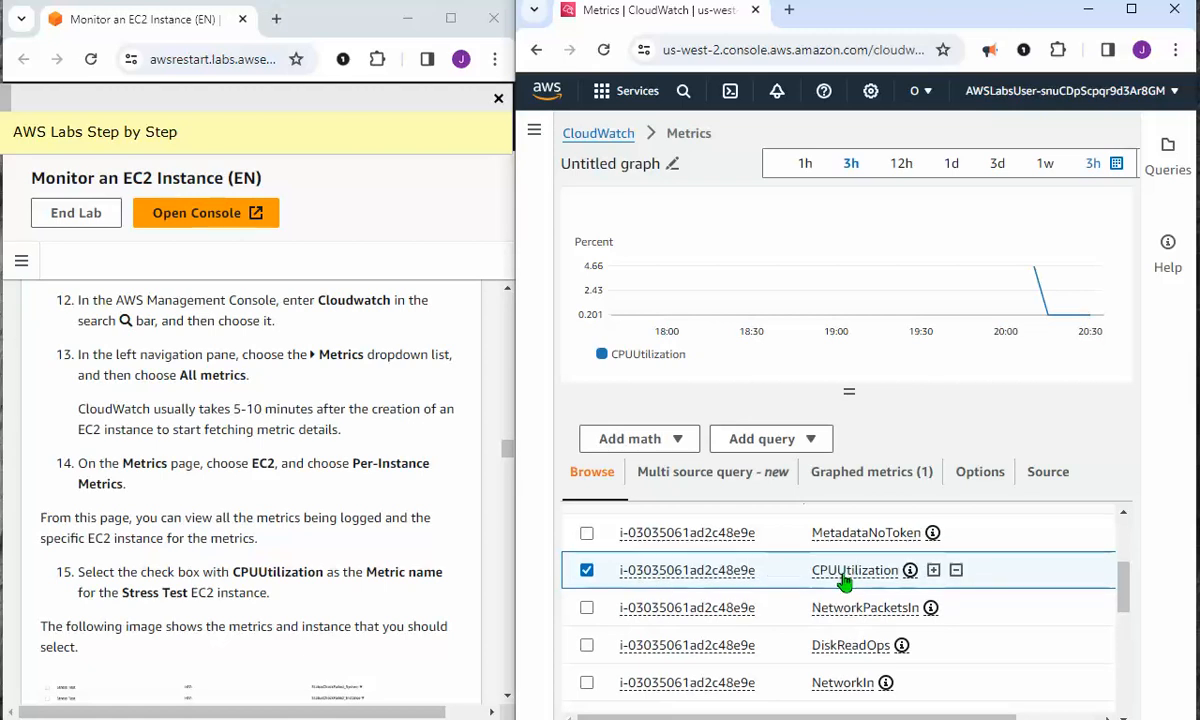
scroll(845, 580, down, 3)
scroll(845, 580, down, 2)
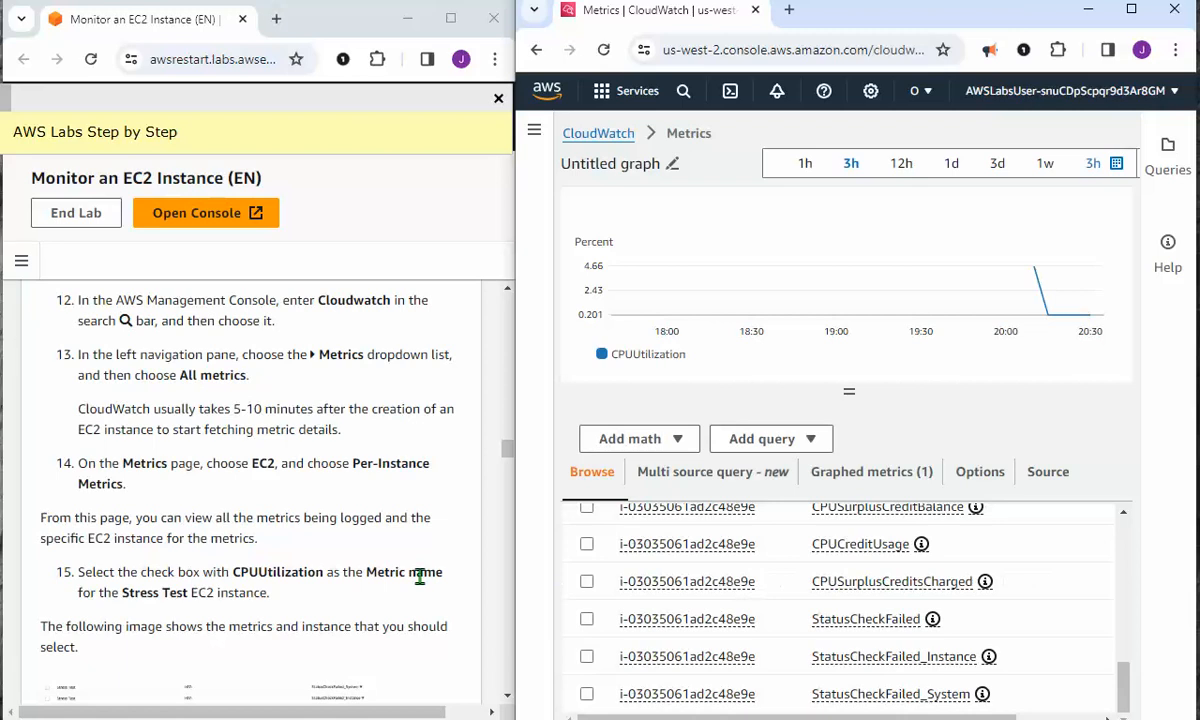
scroll(421, 575, down, 2)
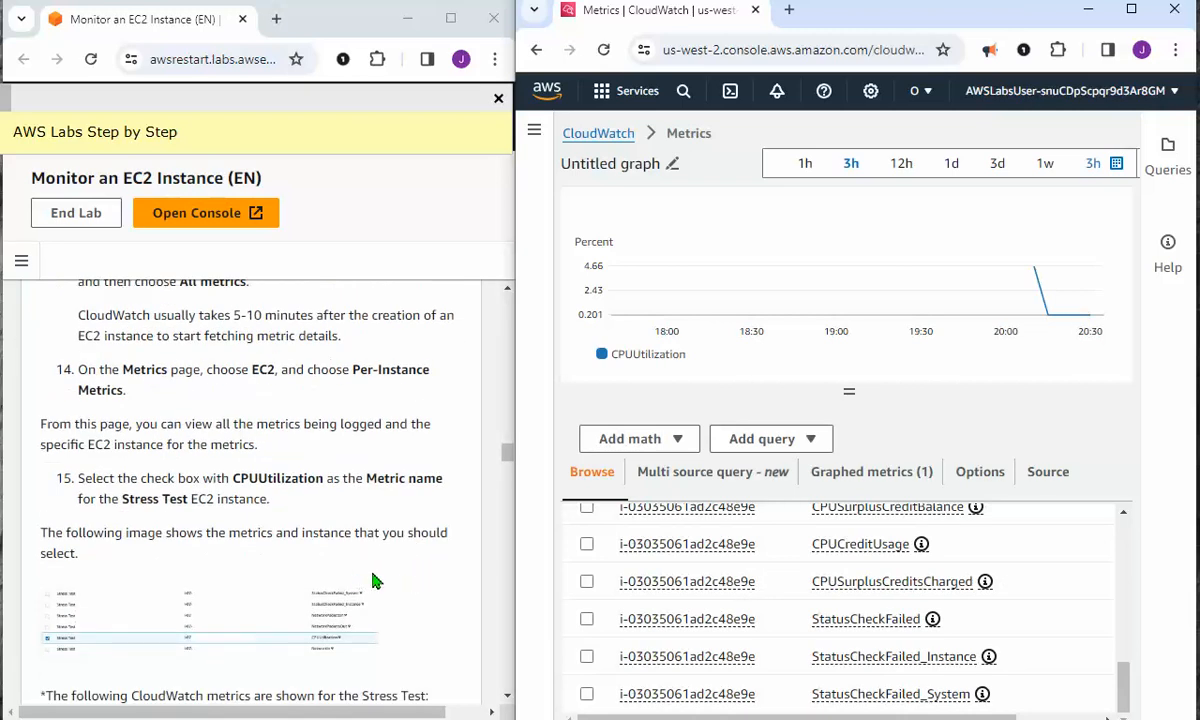
scroll(645, 632, up, 5)
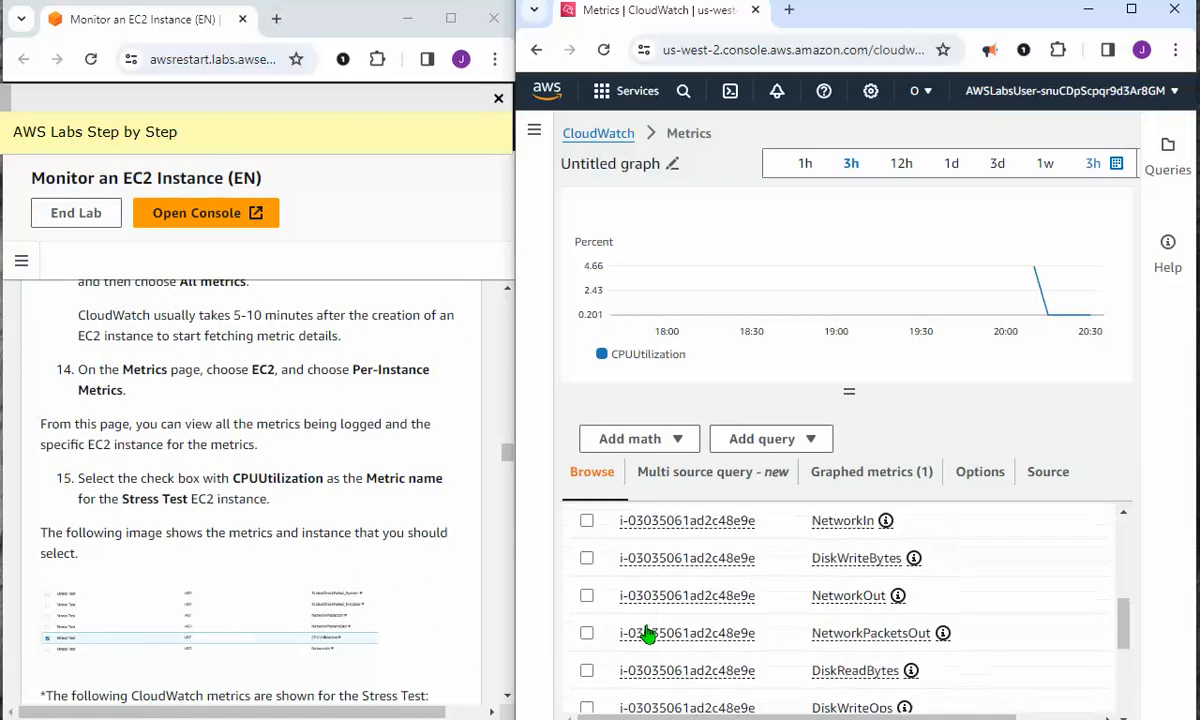
scroll(645, 632, up, 2)
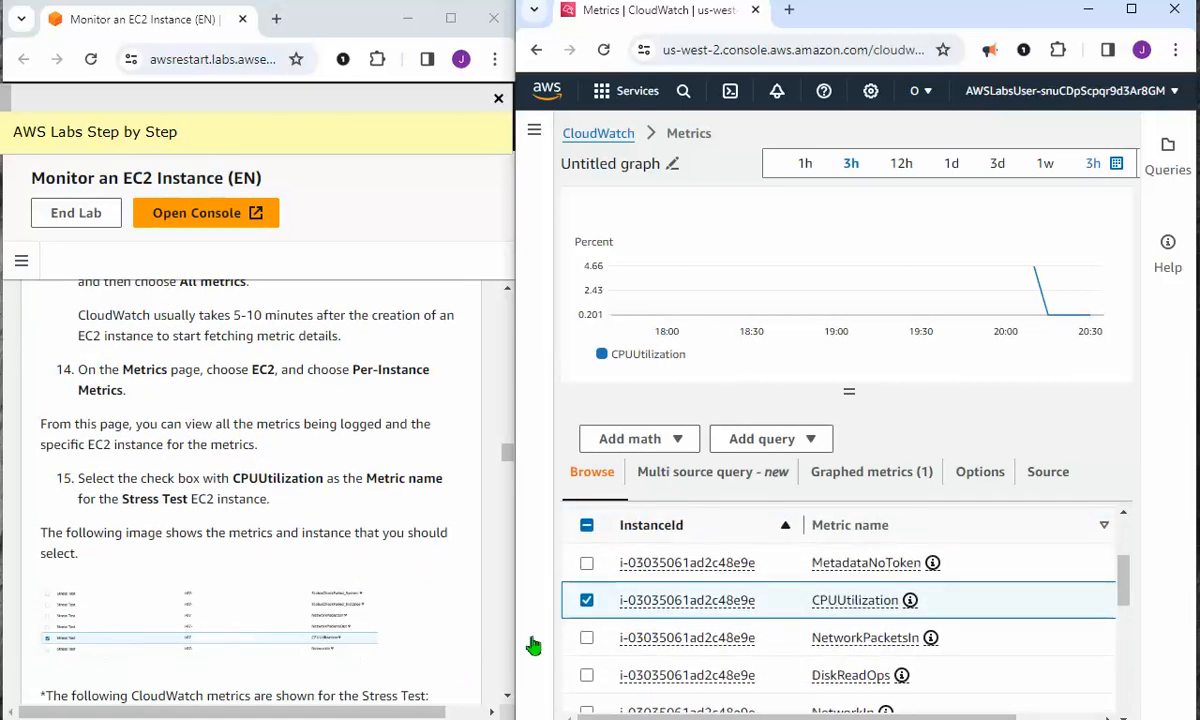
Follow lab step 16 and open CloudWatch's All alarms page
scroll(688, 613, down, 2)
scroll(413, 621, down, 5)
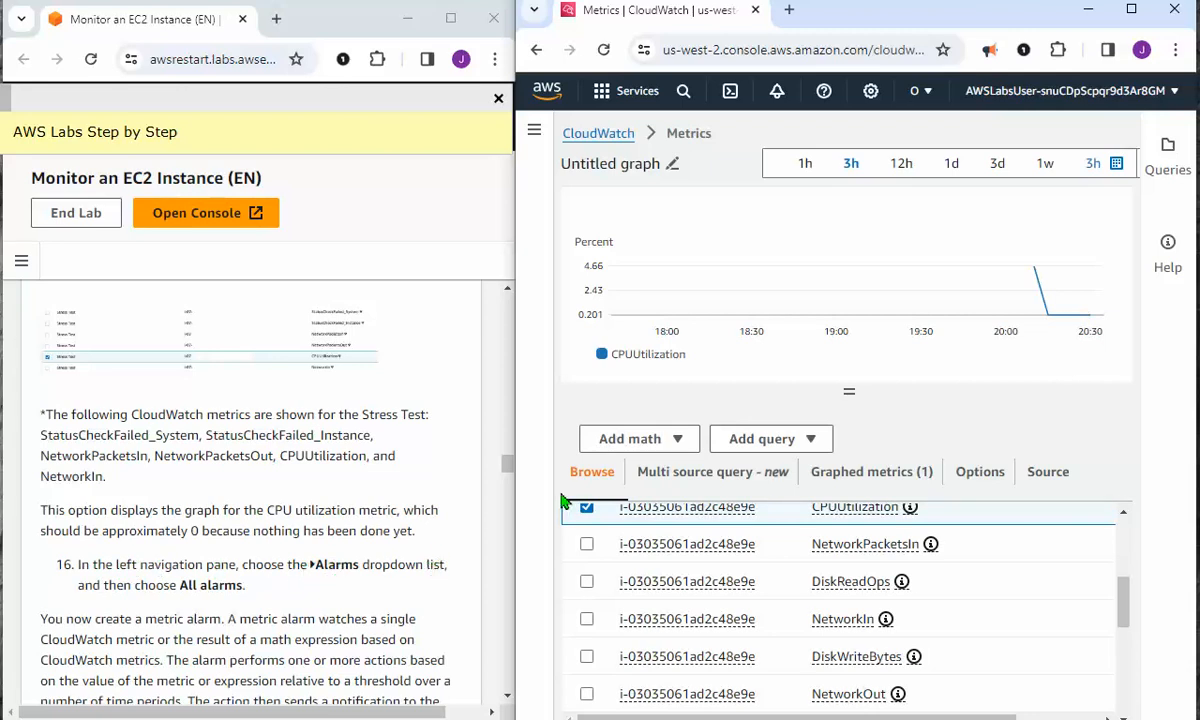
click(535, 134)
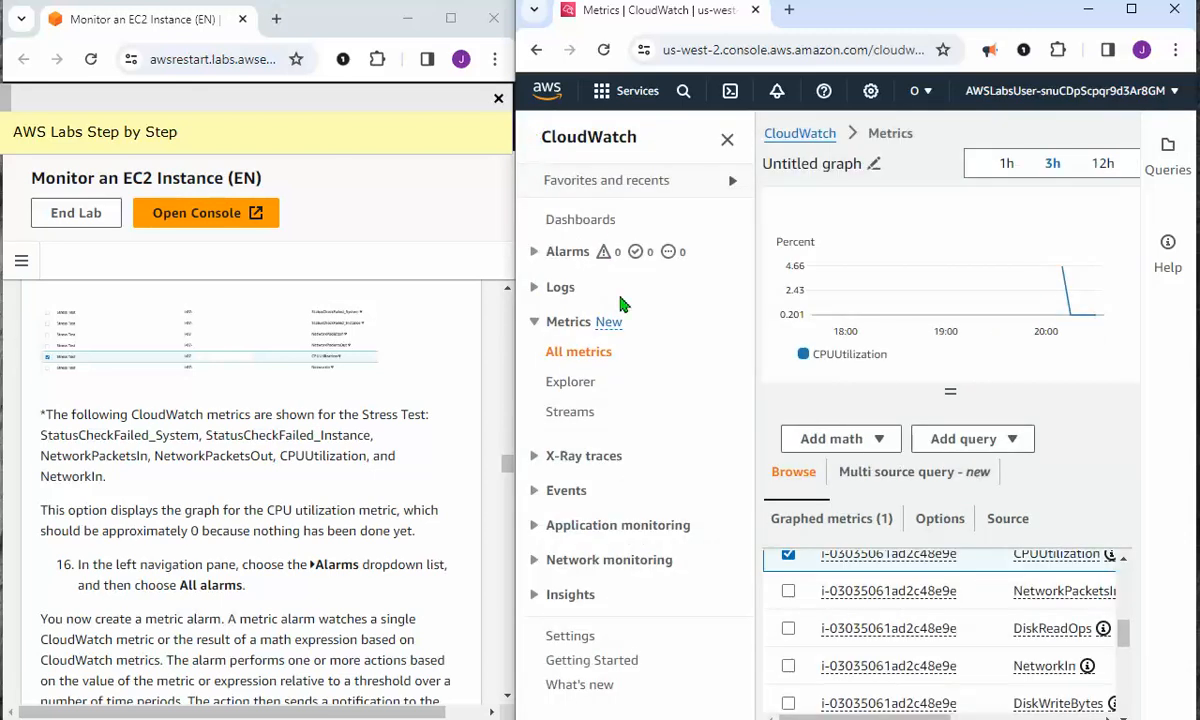
click(535, 254)
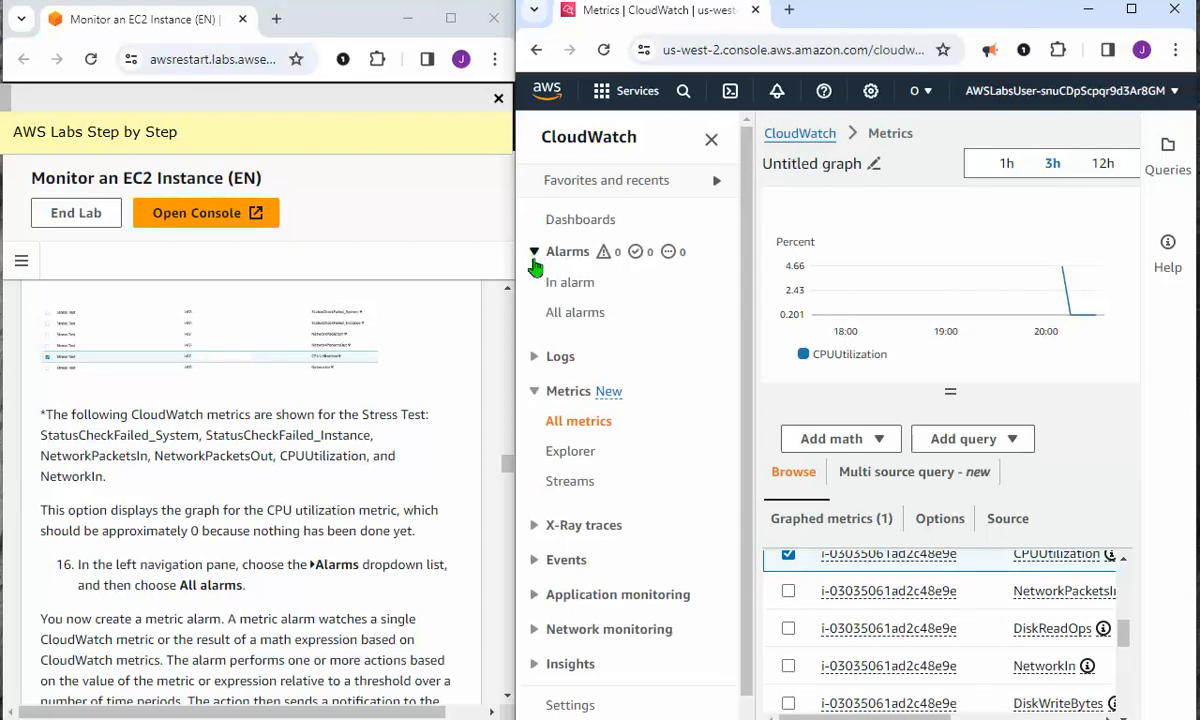
click(557, 316)
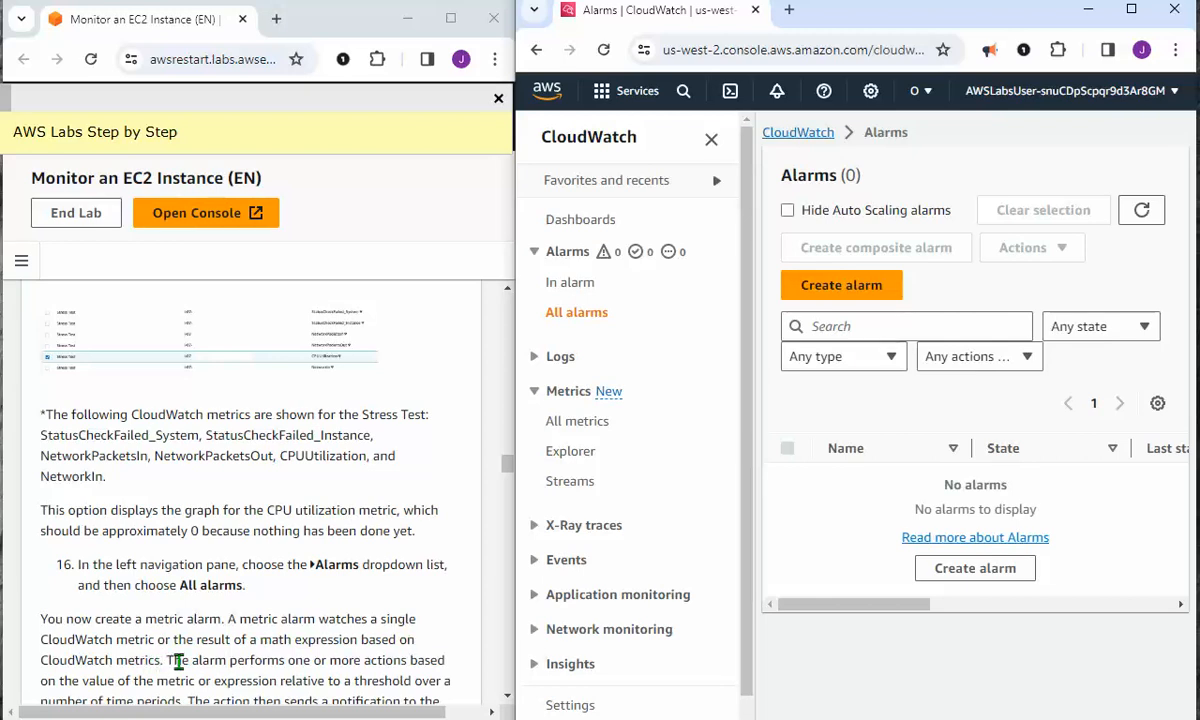
Start creating a CloudWatch alarm as lab step 17 directs and open its metric selection dialog
scroll(174, 660, down, 1)
scroll(181, 656, down, 1)
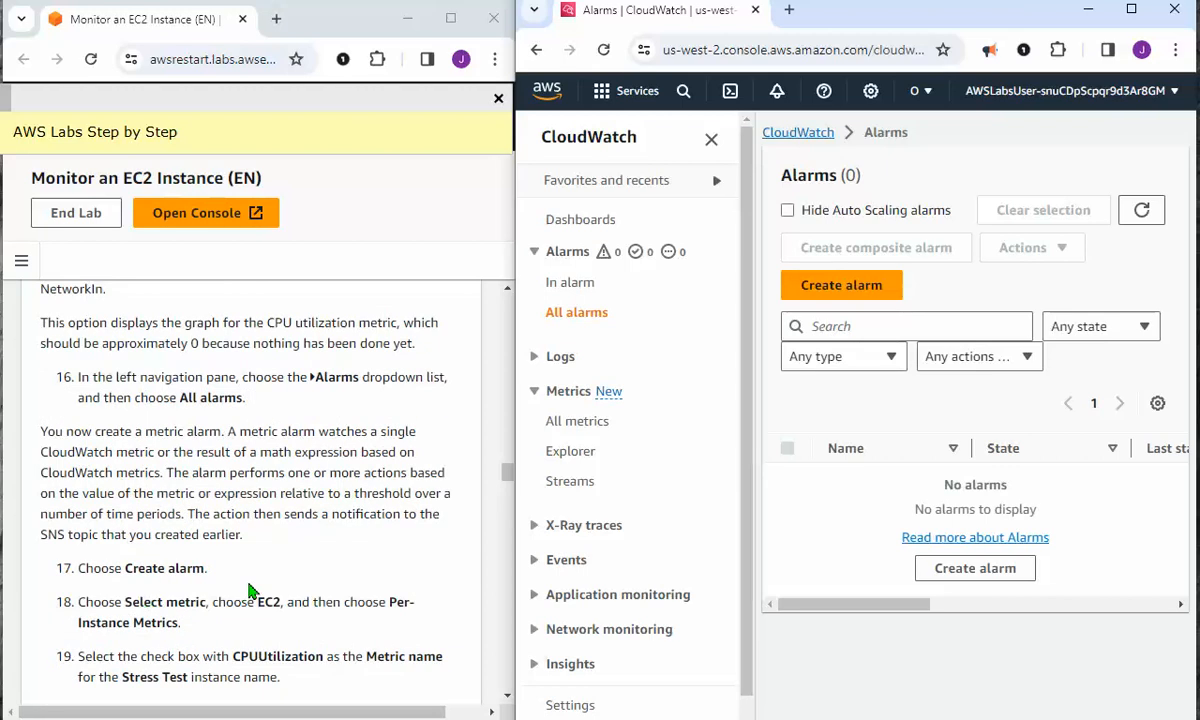
click(833, 288)
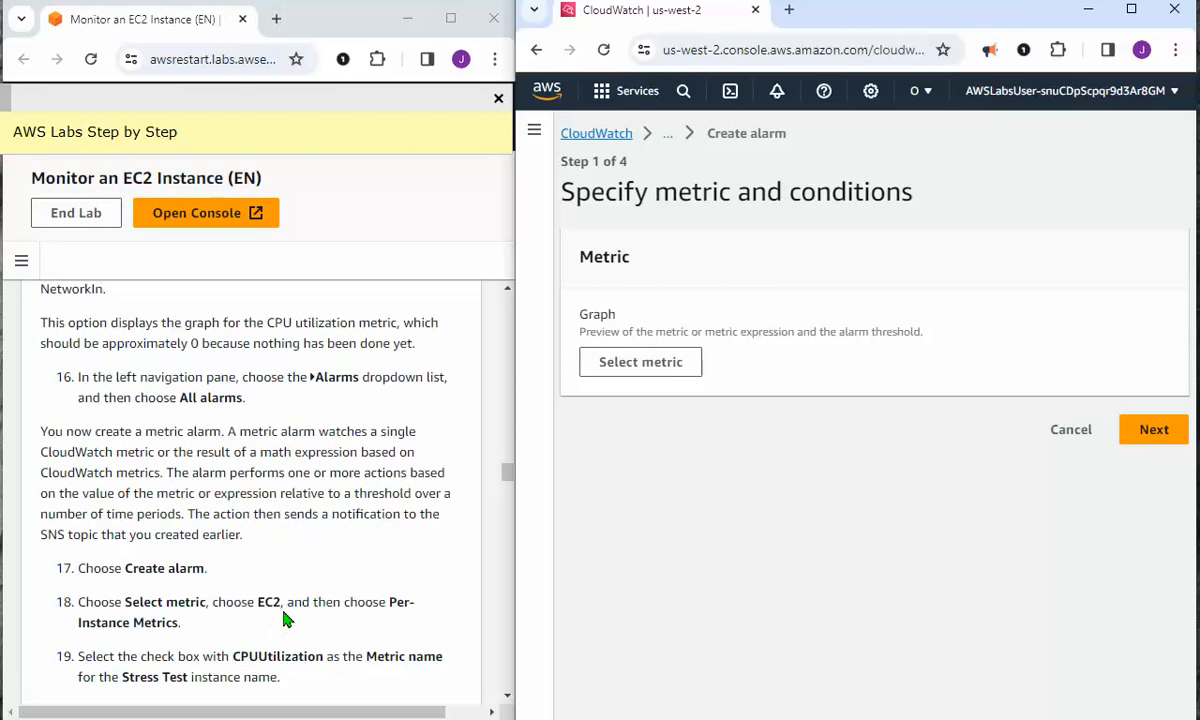
click(642, 364)
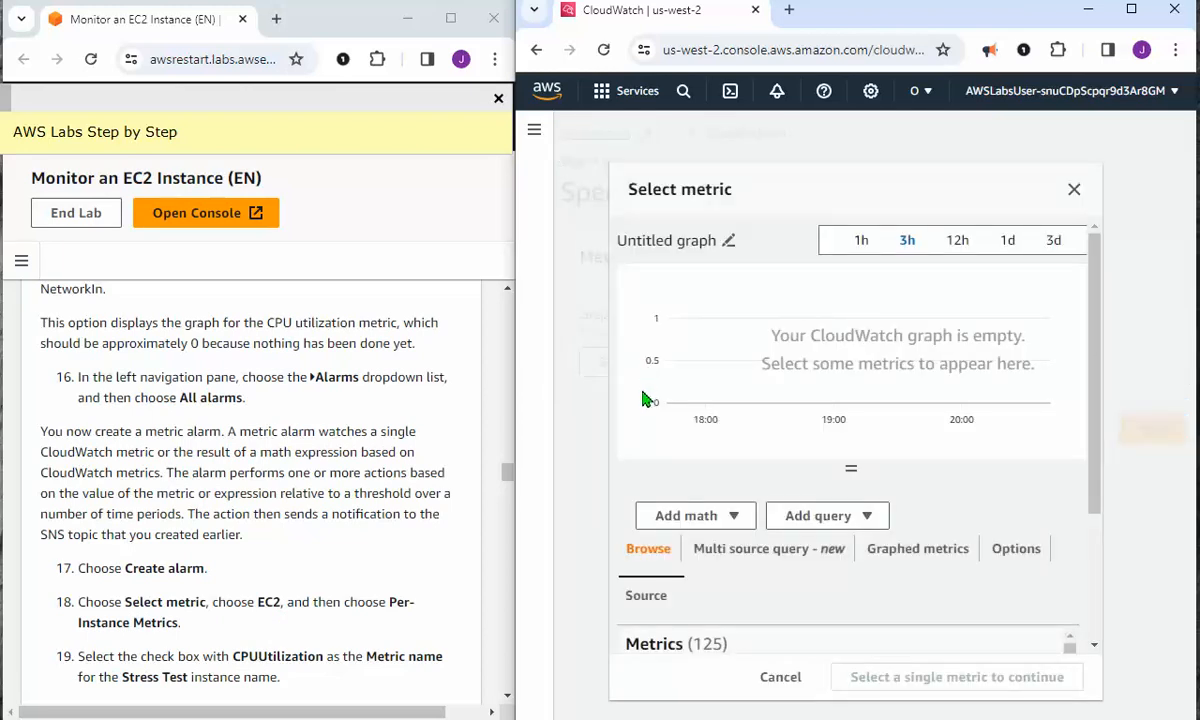
Browse into the EC2 Per-Instance Metrics and look through the Stress Test rows against lab step 19
scroll(643, 400, down, 2)
scroll(645, 400, down, 2)
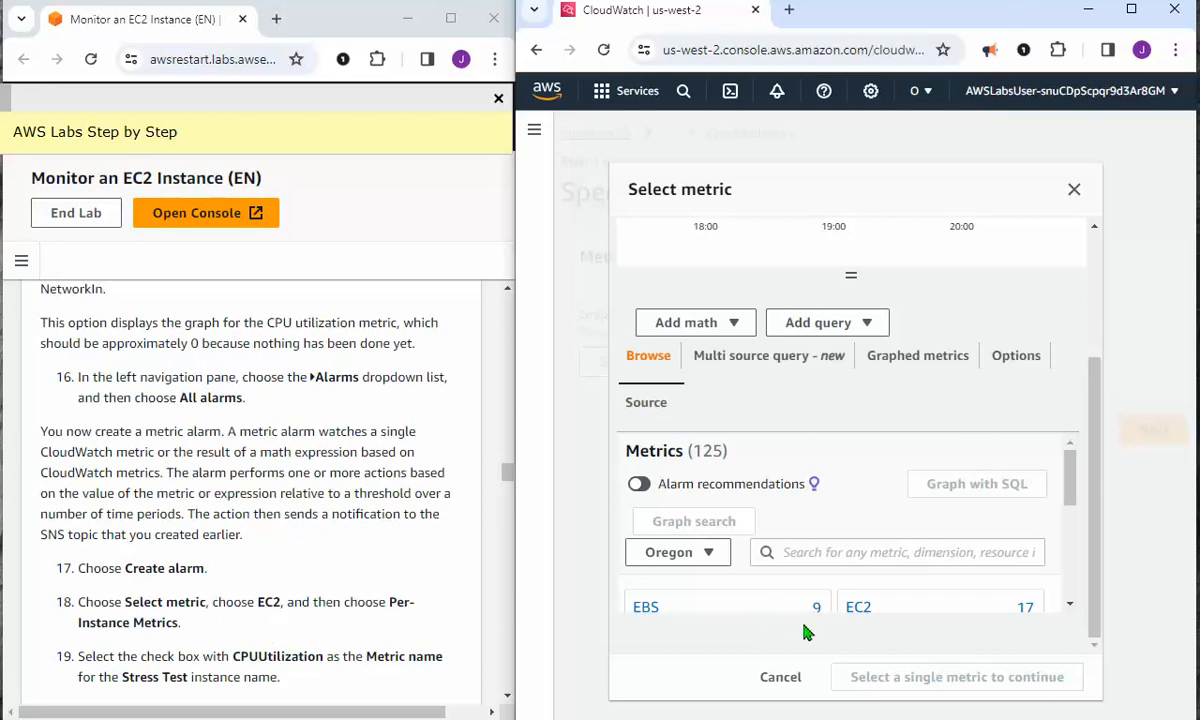
click(858, 610)
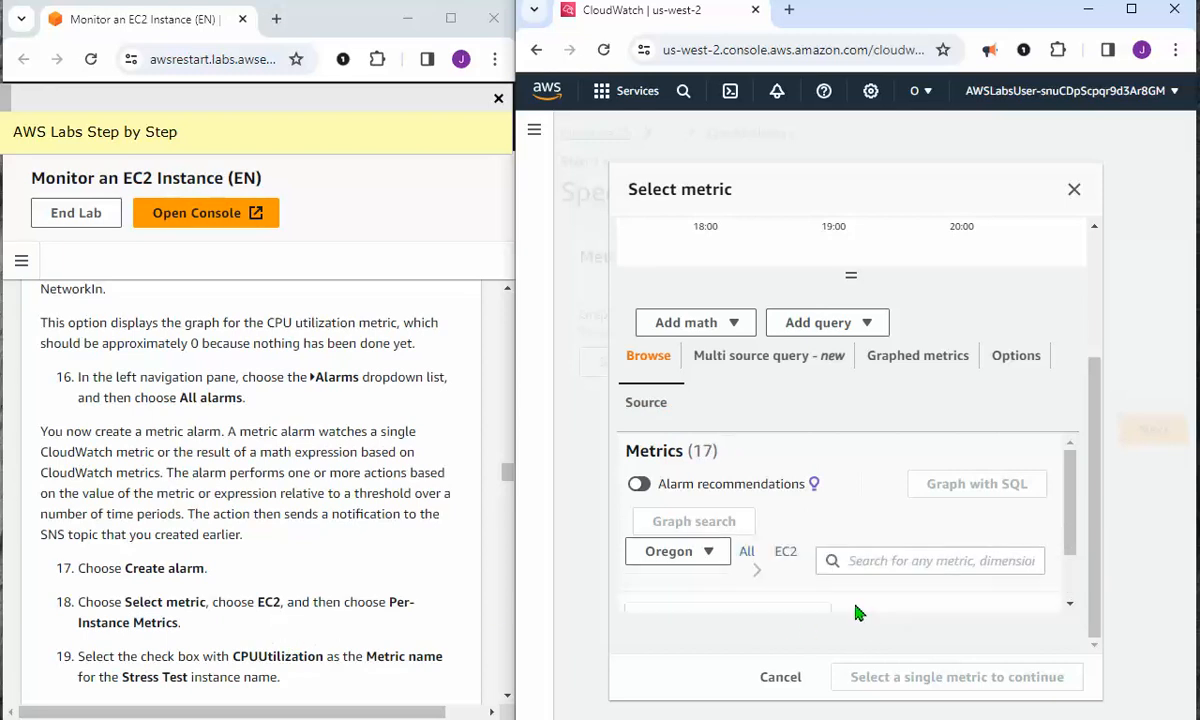
scroll(855, 613, down, 1)
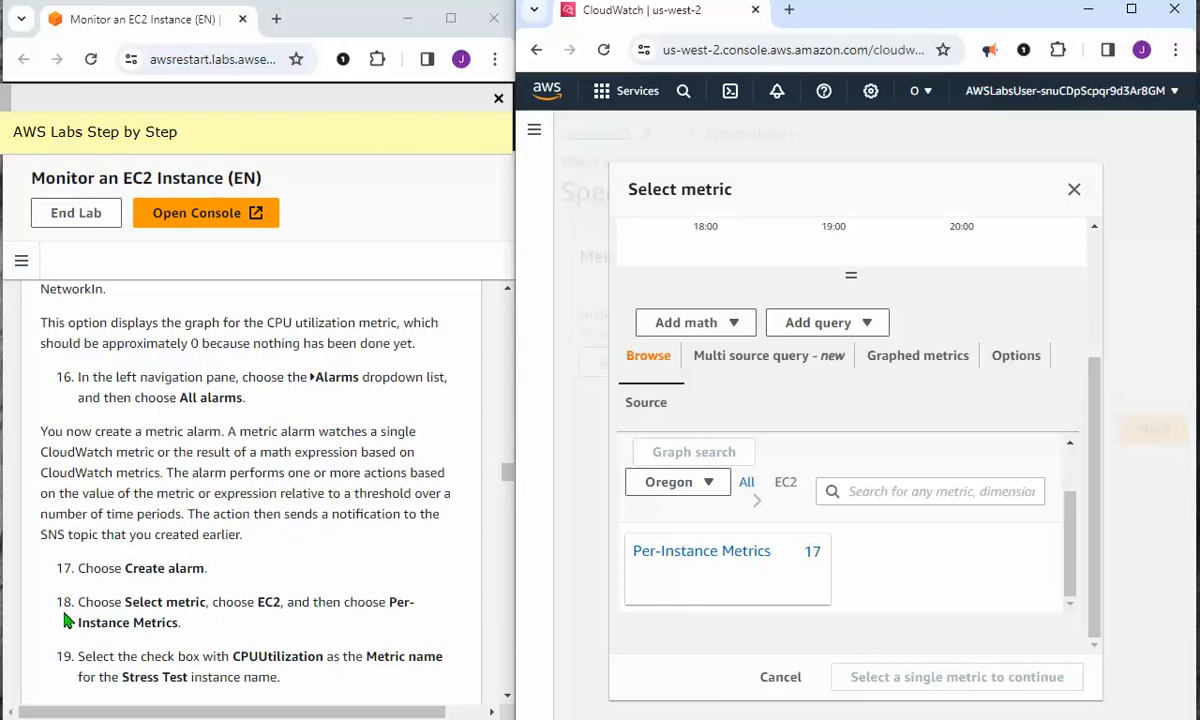
click(675, 560)
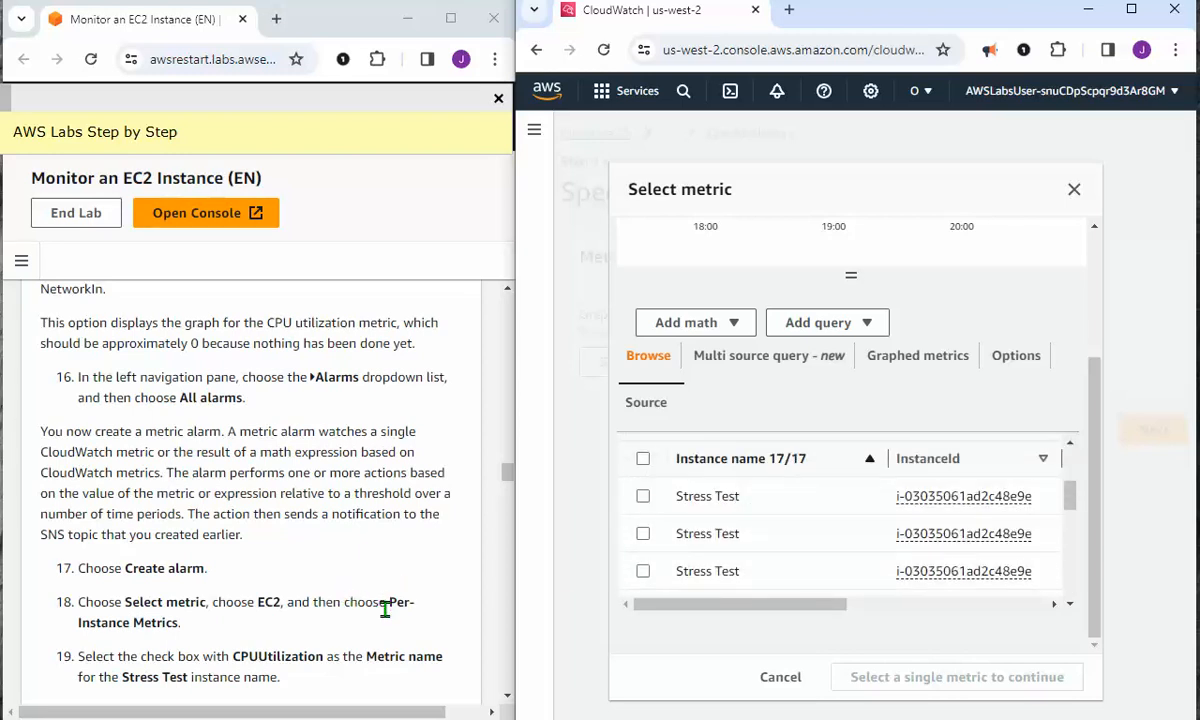
scroll(386, 600, down, 2)
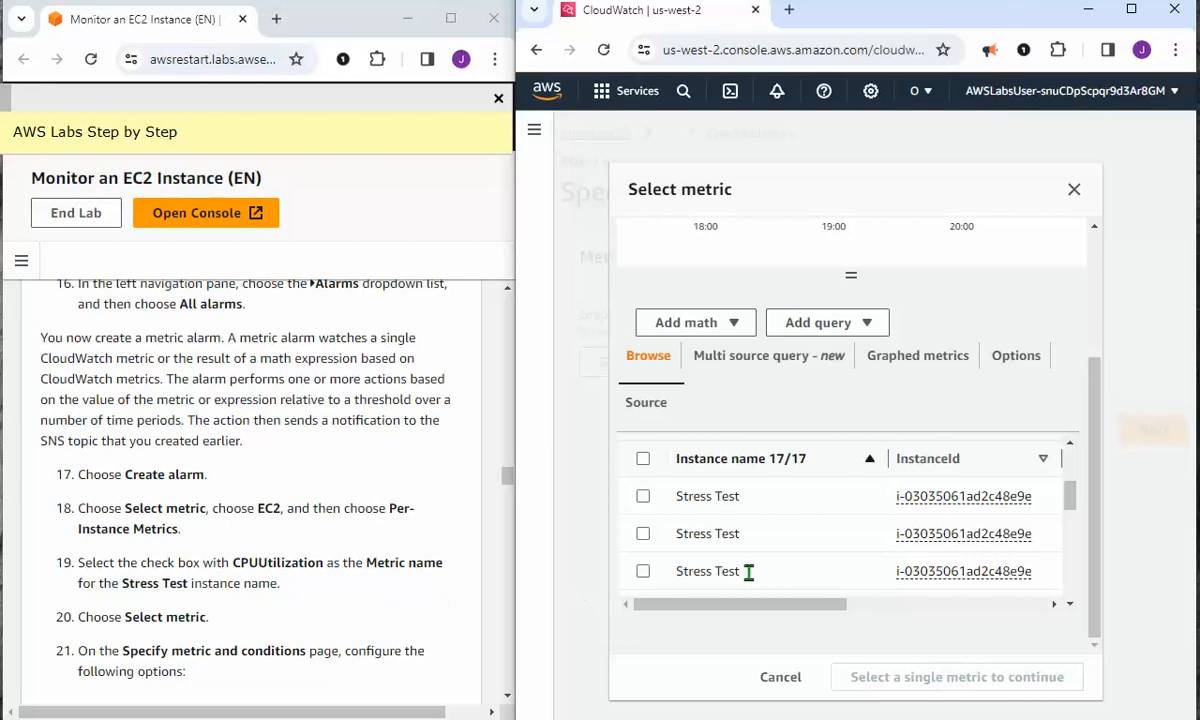
scroll(810, 565, down, 3)
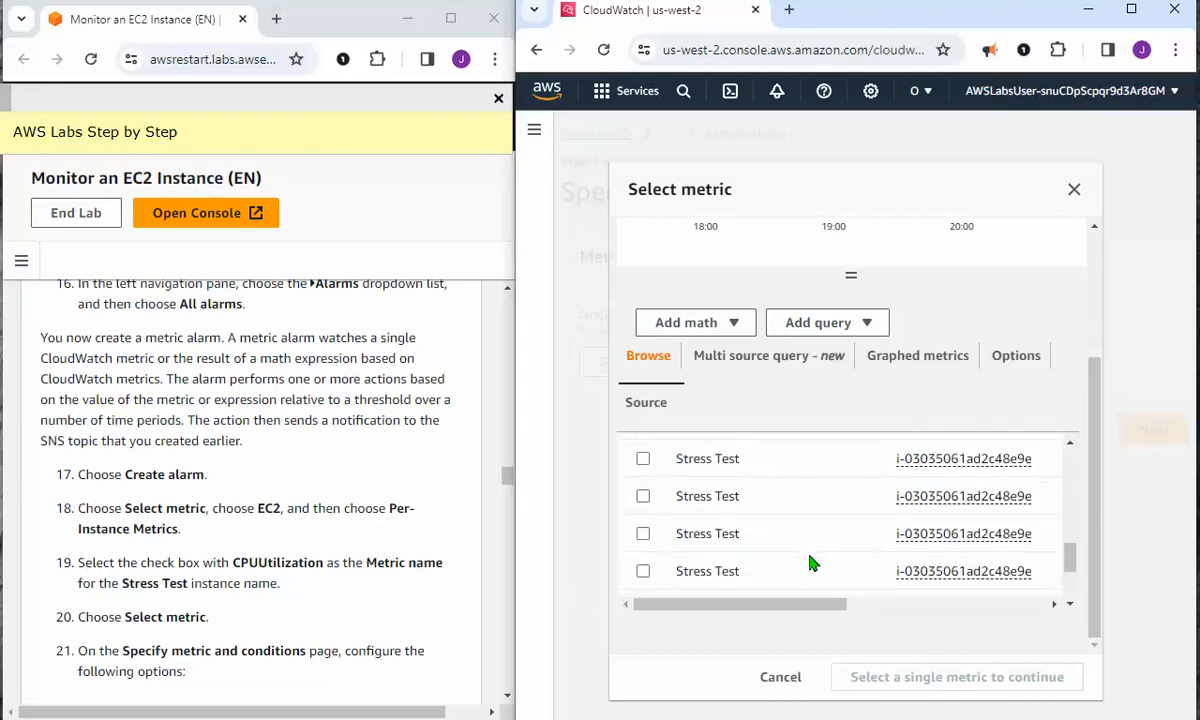
scroll(812, 562, up, 5)
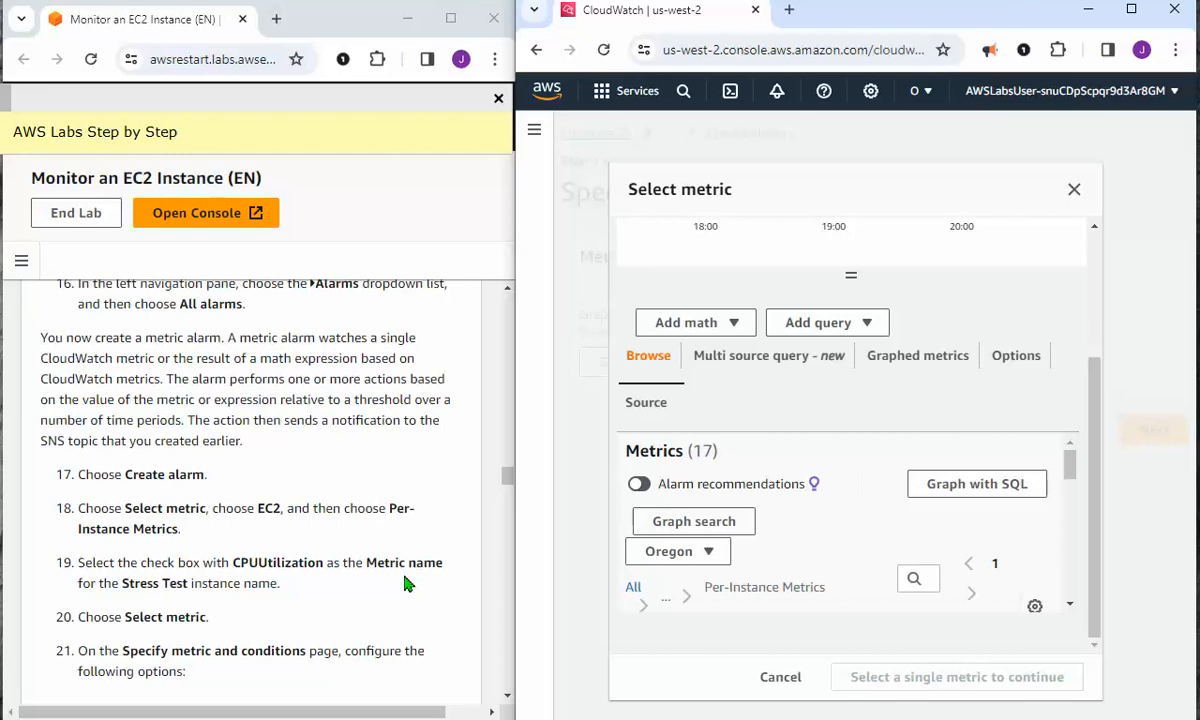
scroll(760, 545, down, 4)
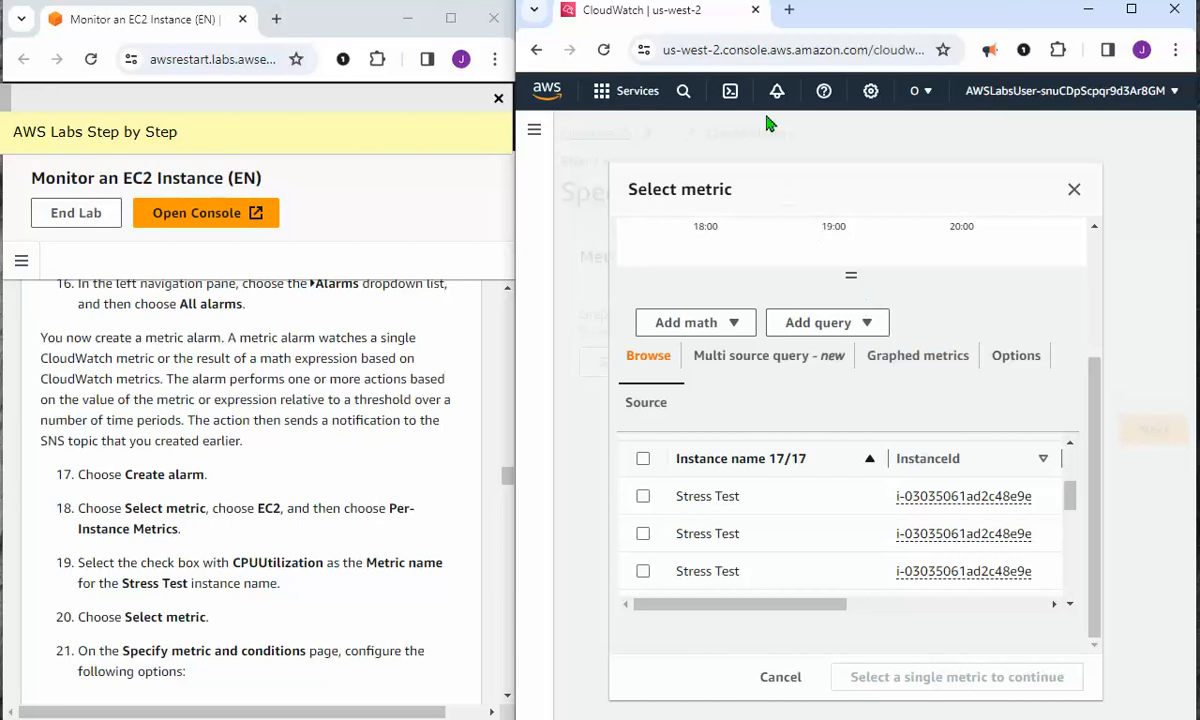
Duplicate the console tab and open the EC2 service in it by searching for ec2
right_click(620, 18)
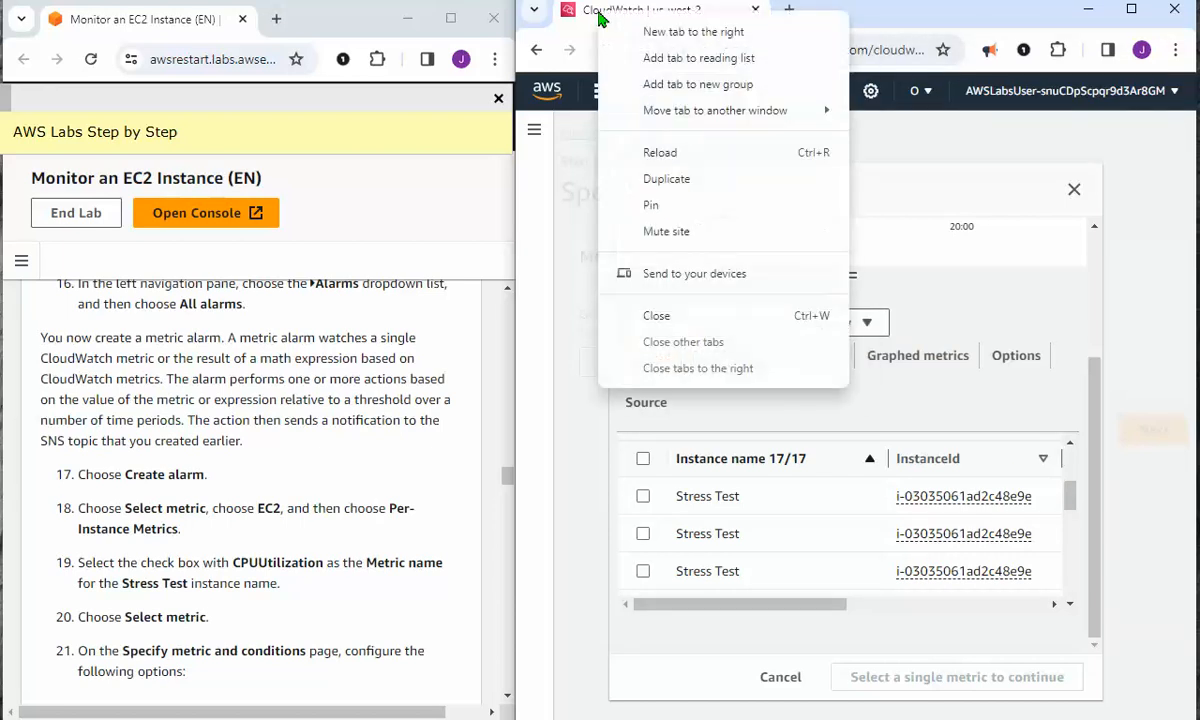
click(648, 186)
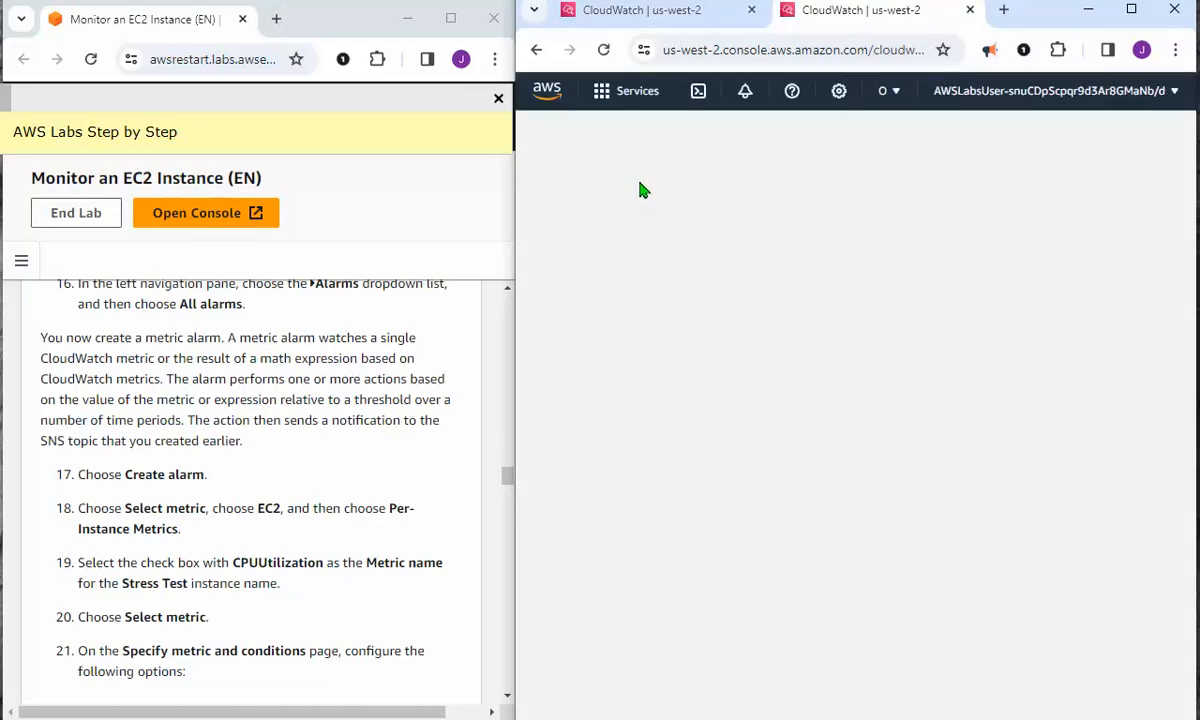
click(605, 92)
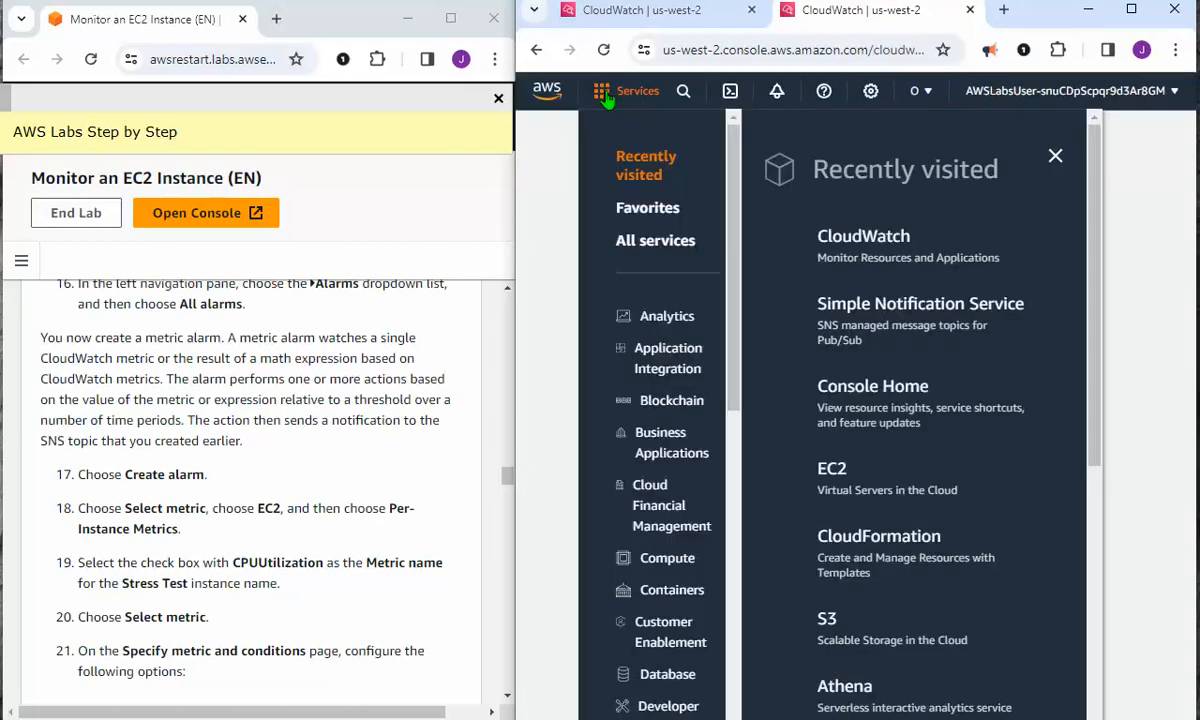
click(686, 93)
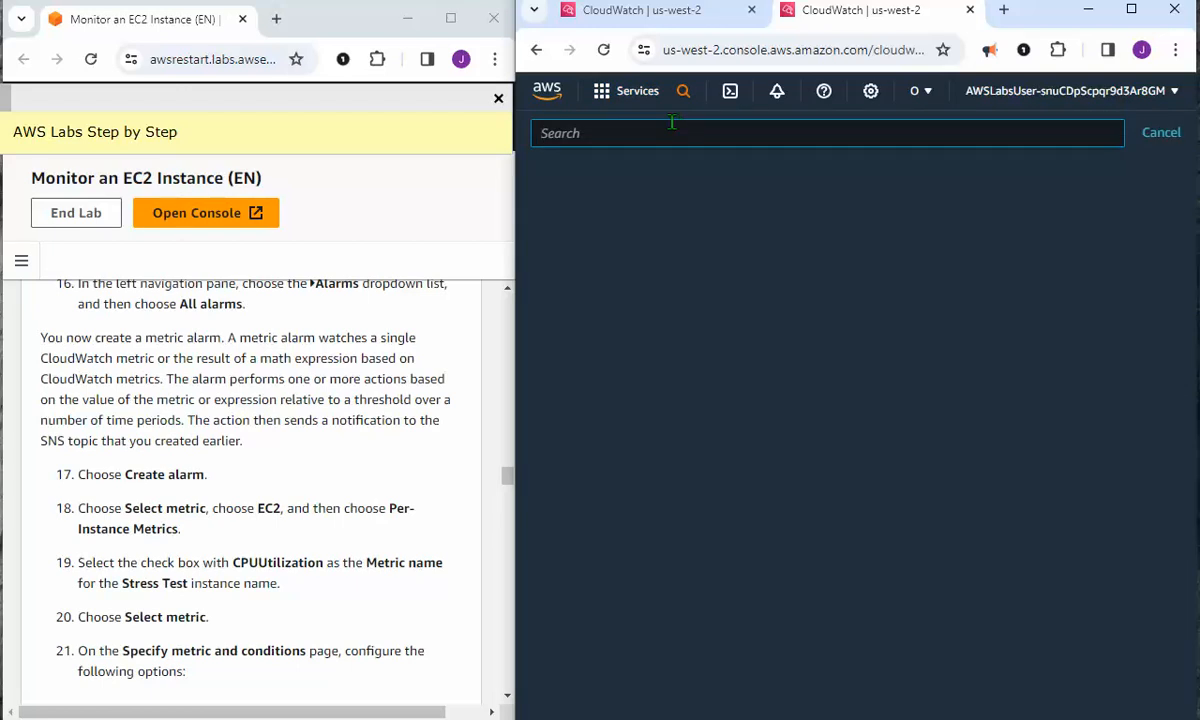
text(ec2)
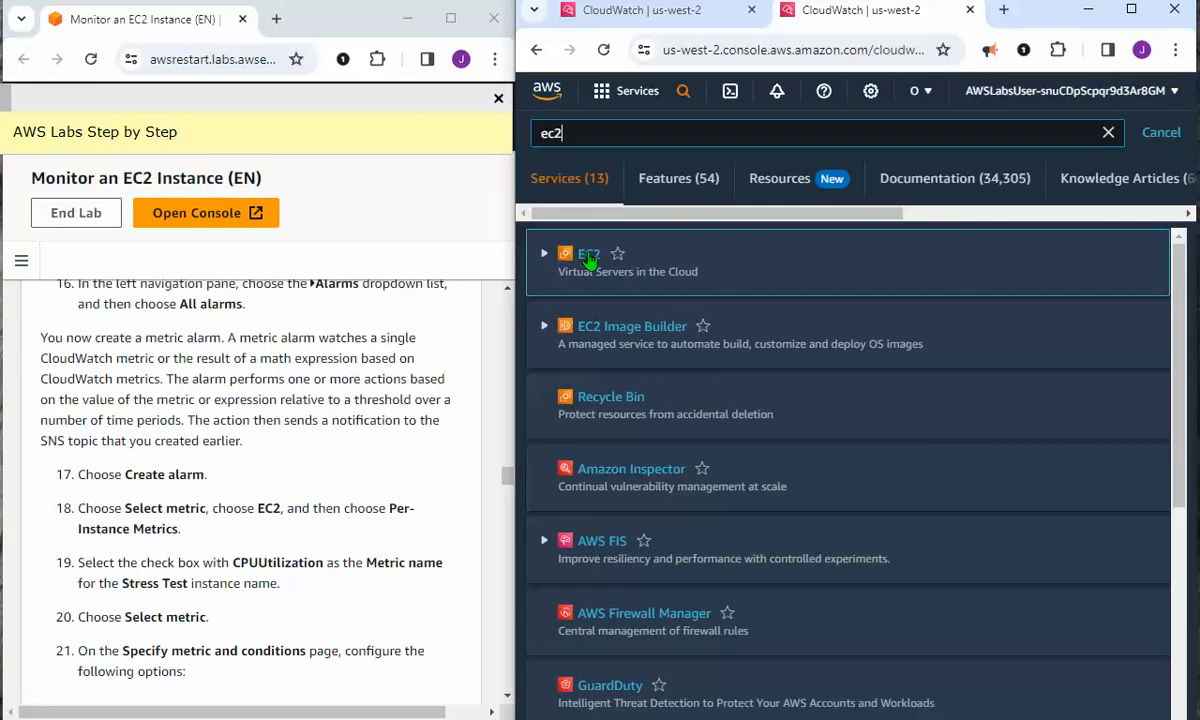
click(590, 256)
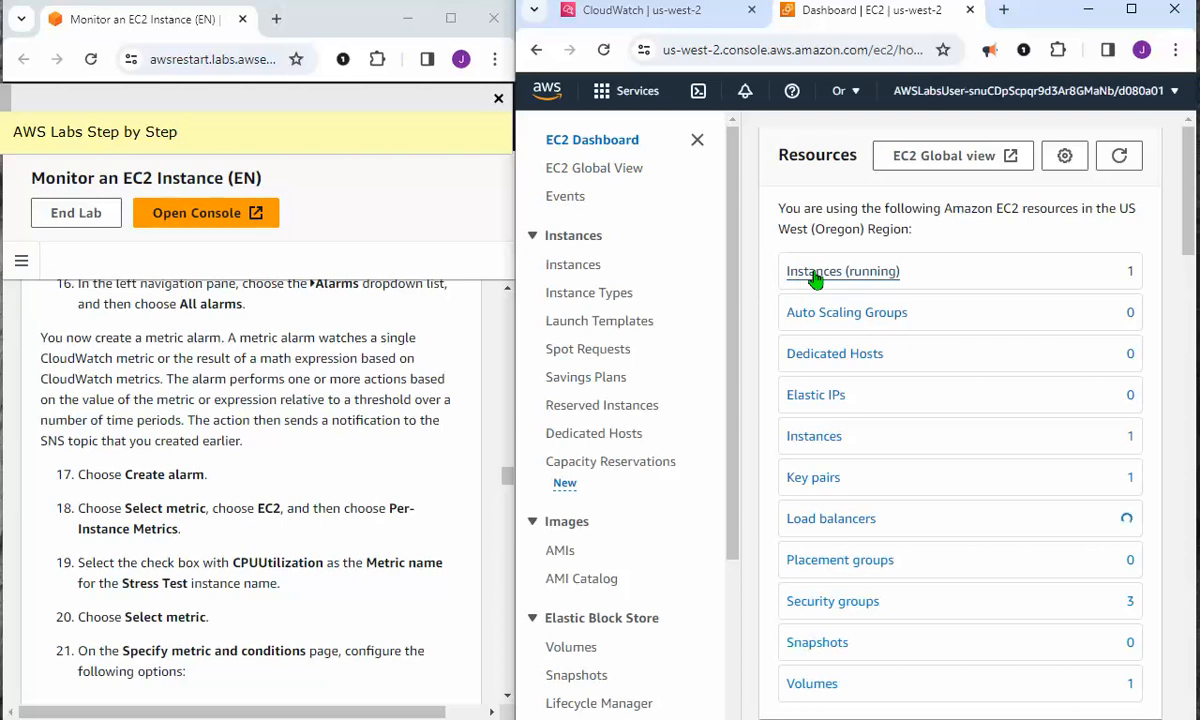
Check the Stress Test instance's ID in the running instances list, then return to the alarm's metric selection
click(807, 271)
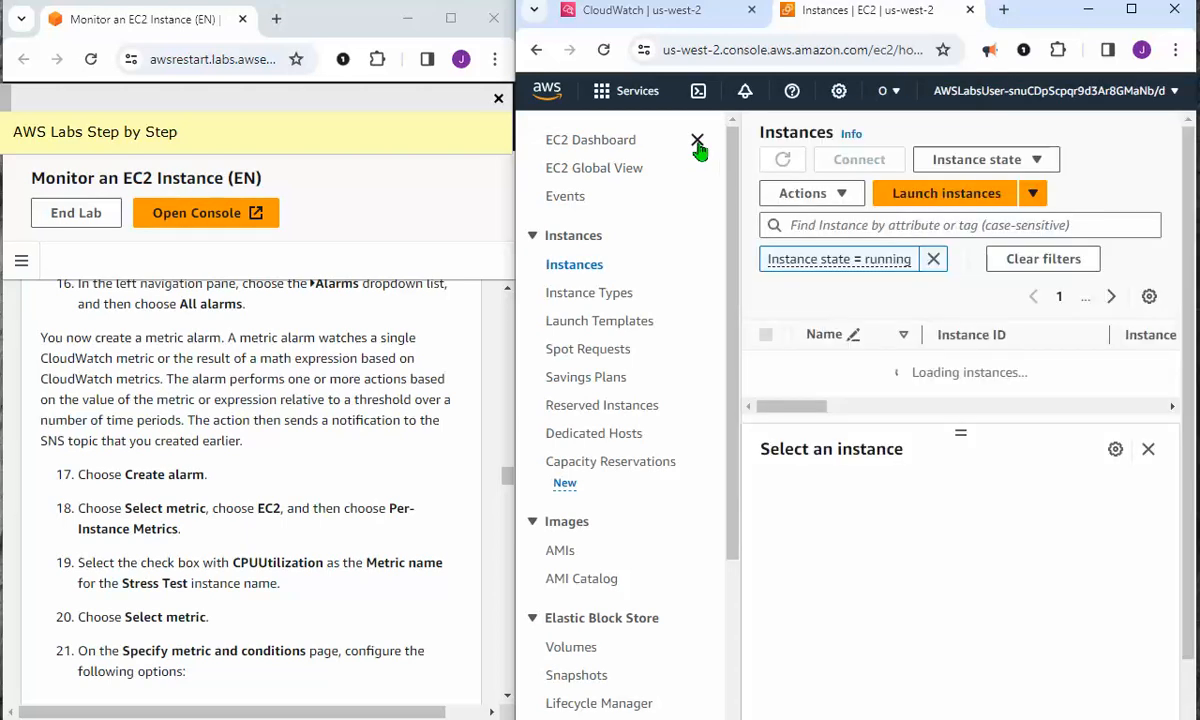
click(698, 141)
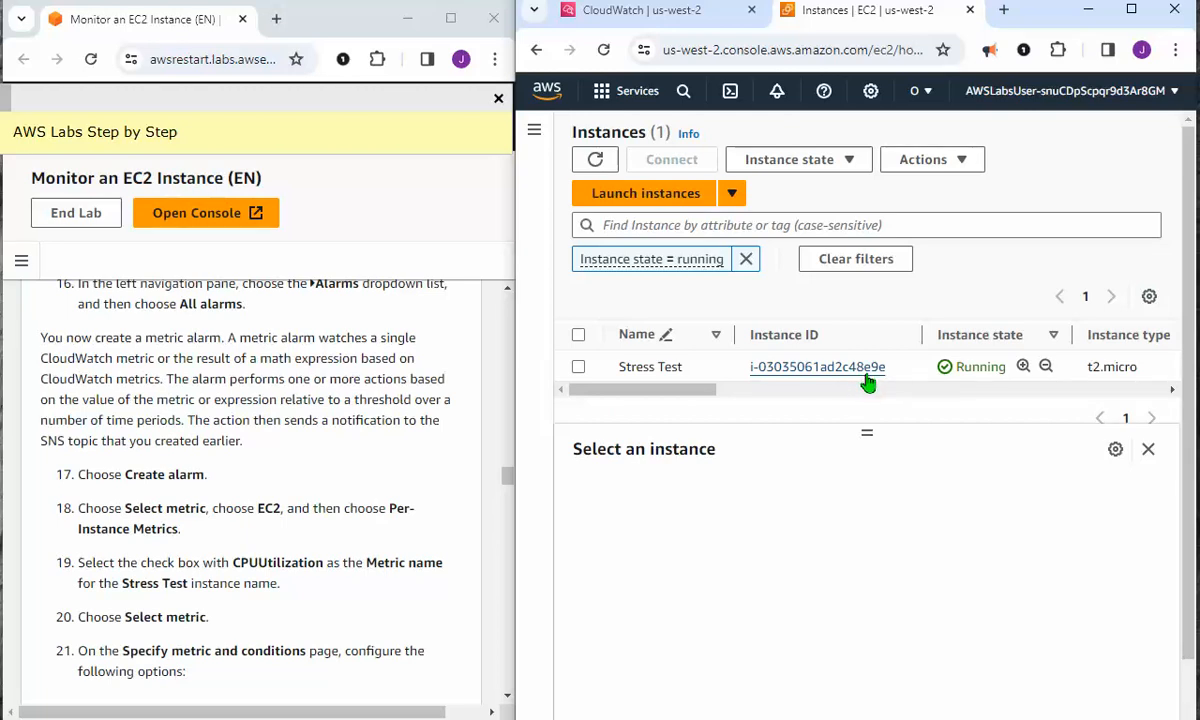
click(684, 12)
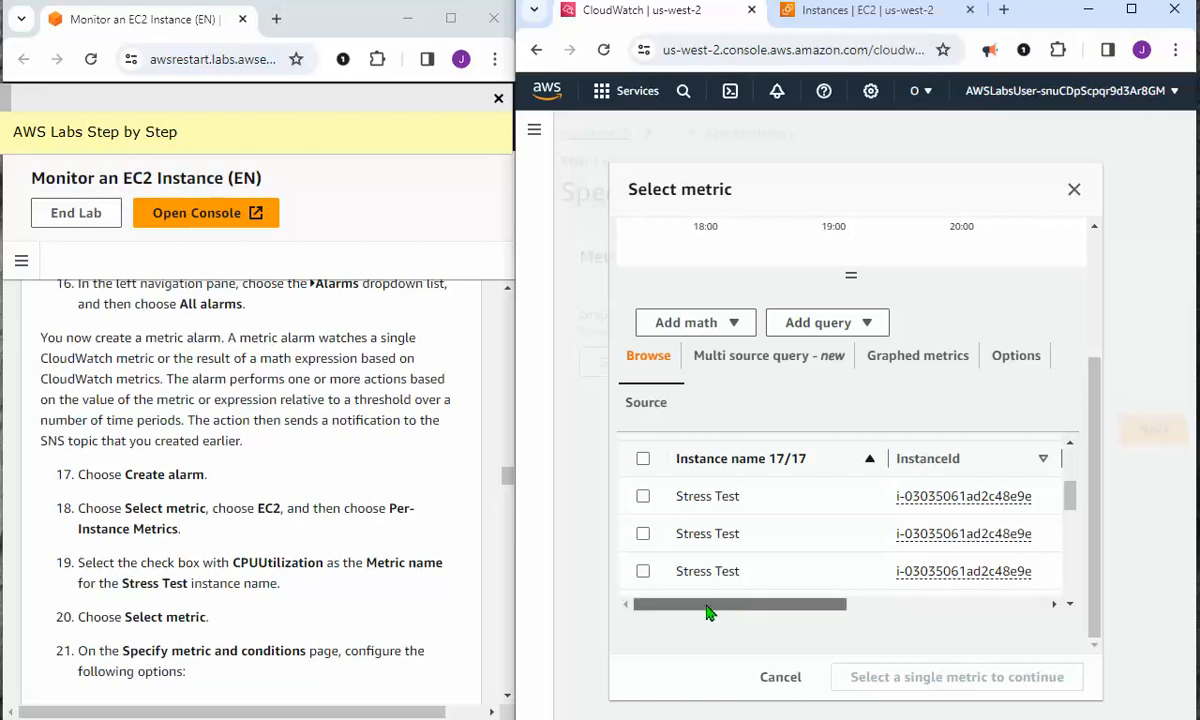
Try selecting the first Stress Test row as the alarm metric and read on to lab step 21
click(643, 497)
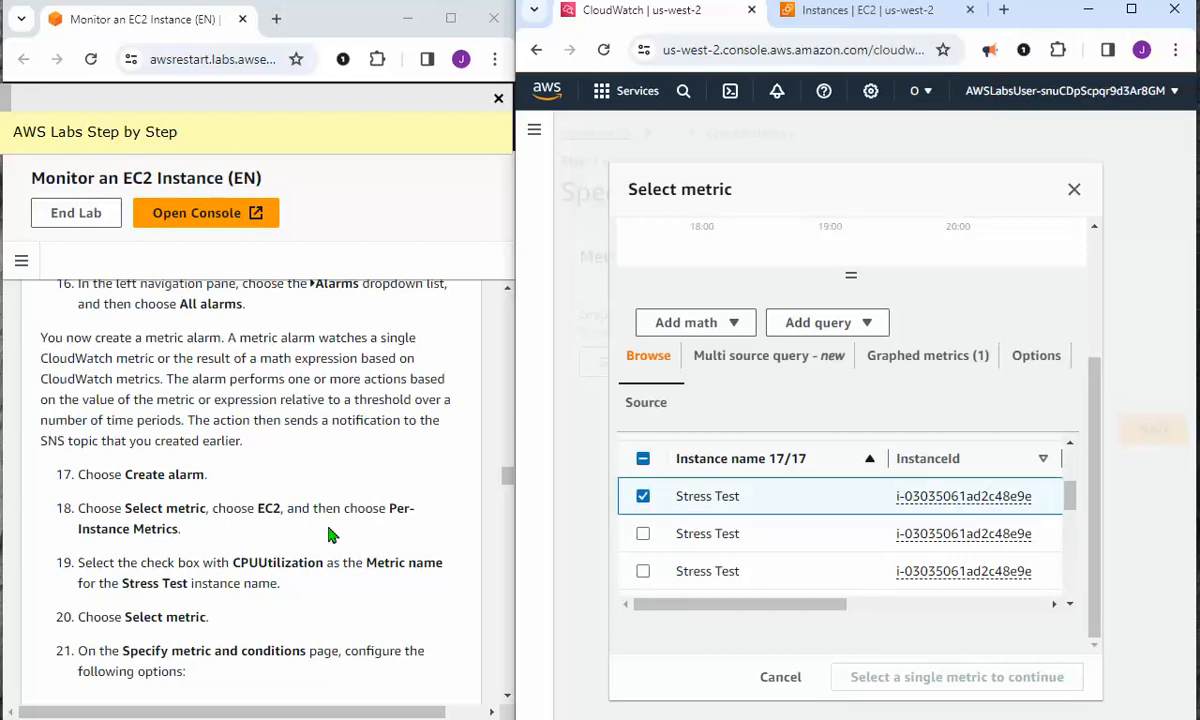
scroll(314, 530, down, 1)
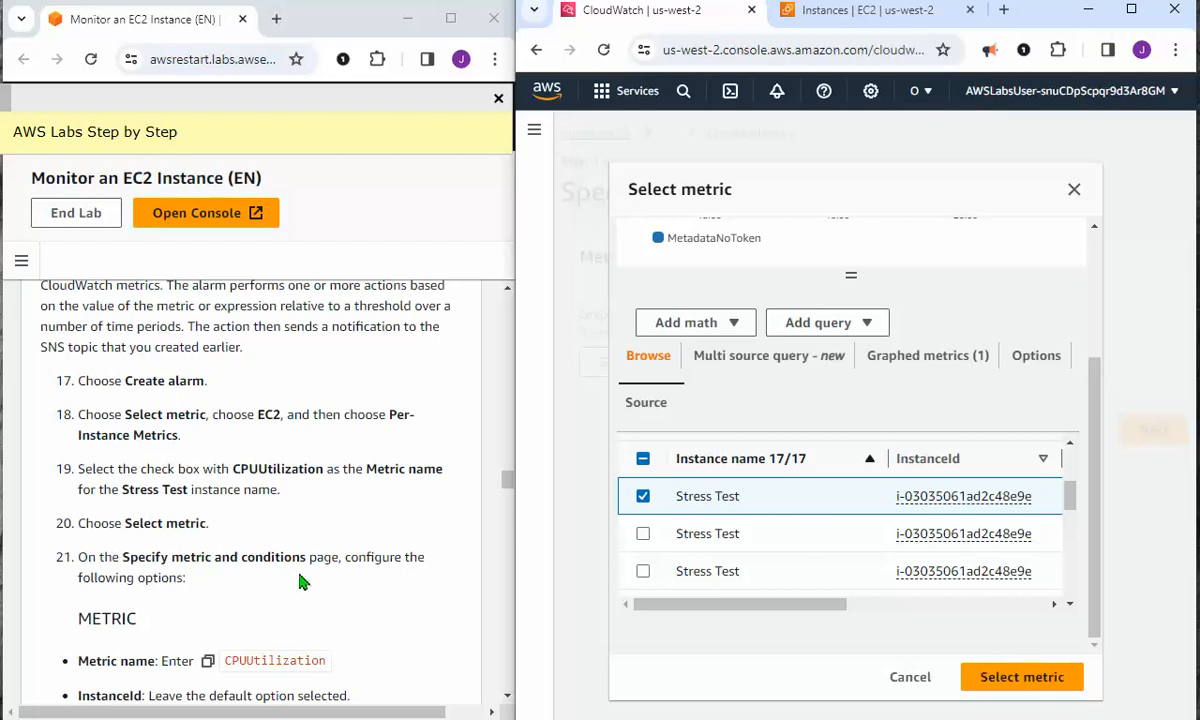
scroll(216, 478, down, 2)
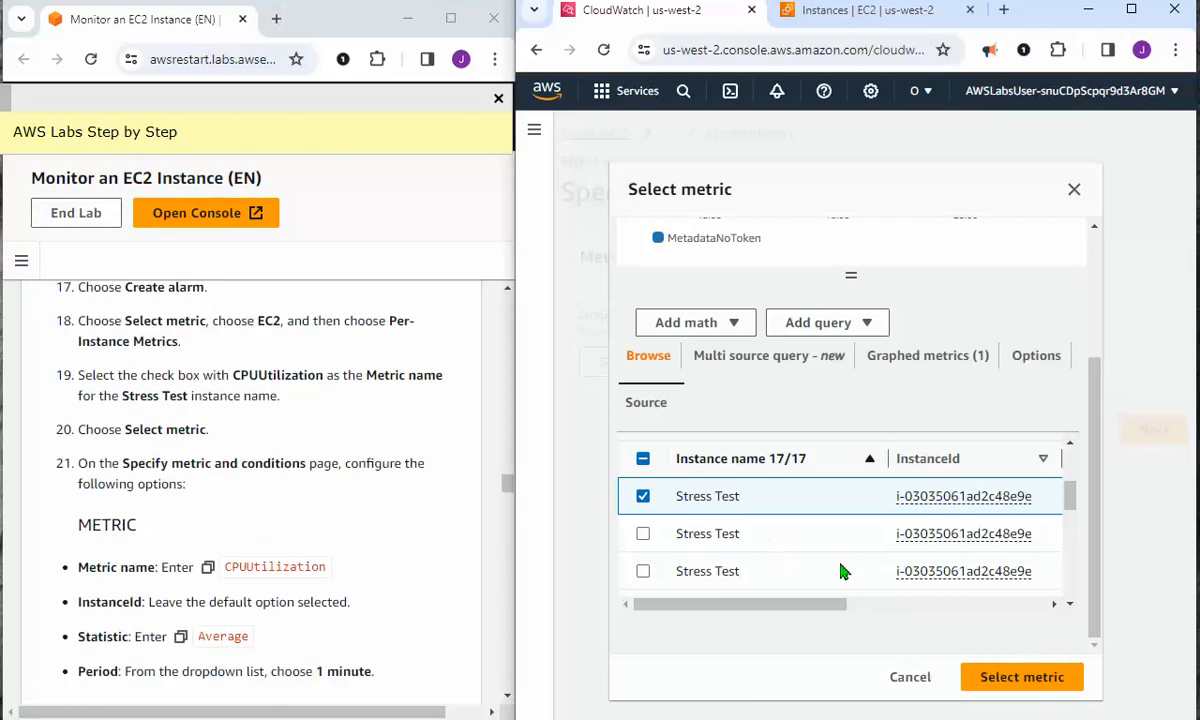
Find the CPUUtilization row of the Stress Test instance by its metric name and select it
drag(817, 605, 900, 600)
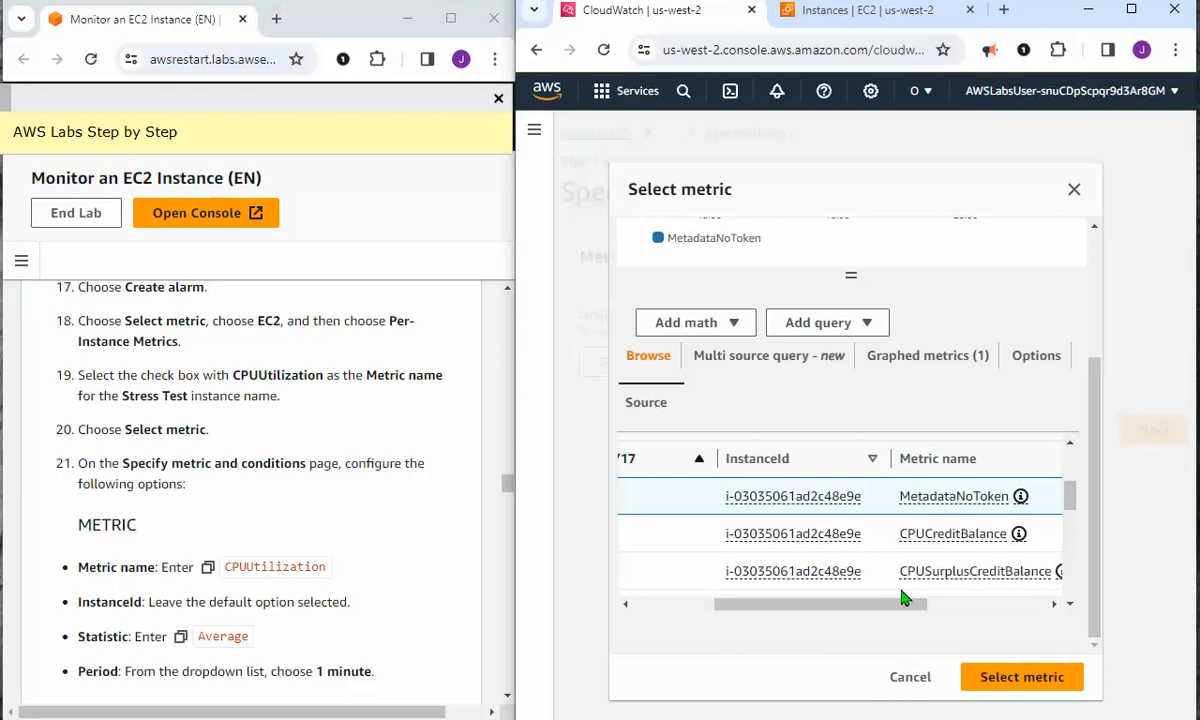
scroll(938, 577, down, 5)
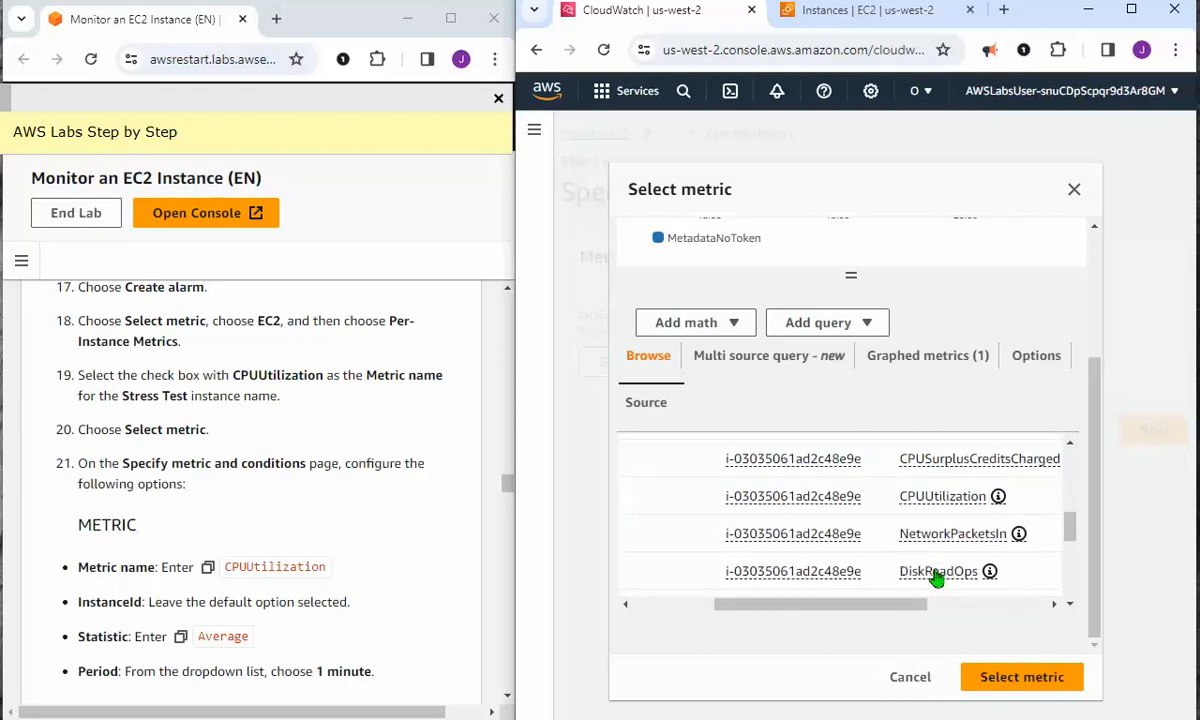
scroll(938, 577, up, 2)
scroll(938, 577, down, 3)
drag(809, 605, 852, 610)
click(643, 497)
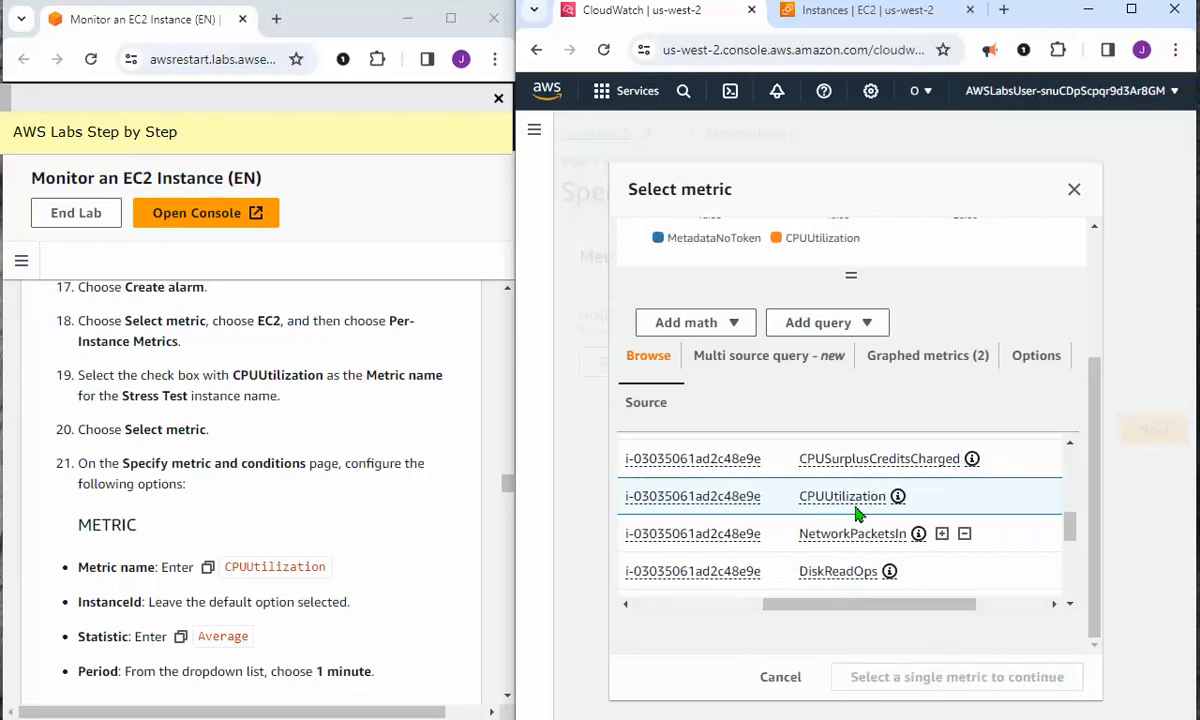
Deselect the MetadataNoToken metric in the first Stress Test row
scroll(857, 514, up, 5)
scroll(865, 520, down, 1)
scroll(868, 523, down, 3)
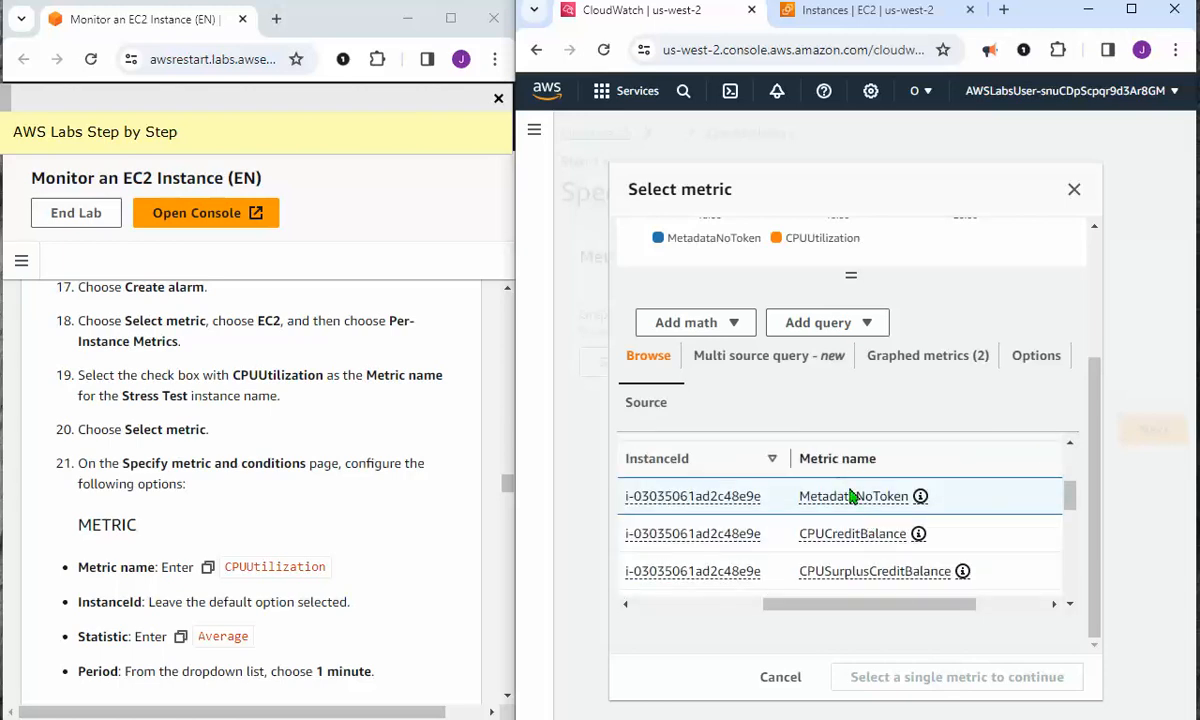
drag(868, 611, 696, 618)
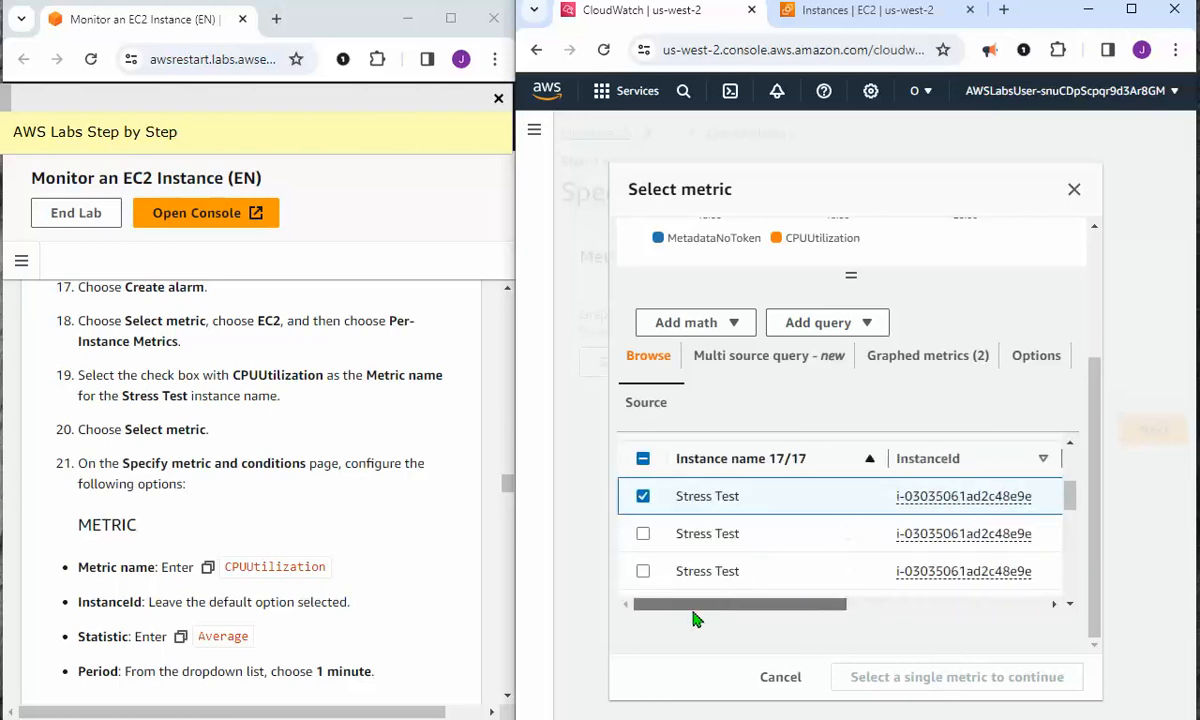
click(643, 500)
Check the selected row's metric name and instance in the list against the lab's CPUUtilization and Stress Test requirement
drag(772, 605, 882, 605)
scroll(881, 549, down, 5)
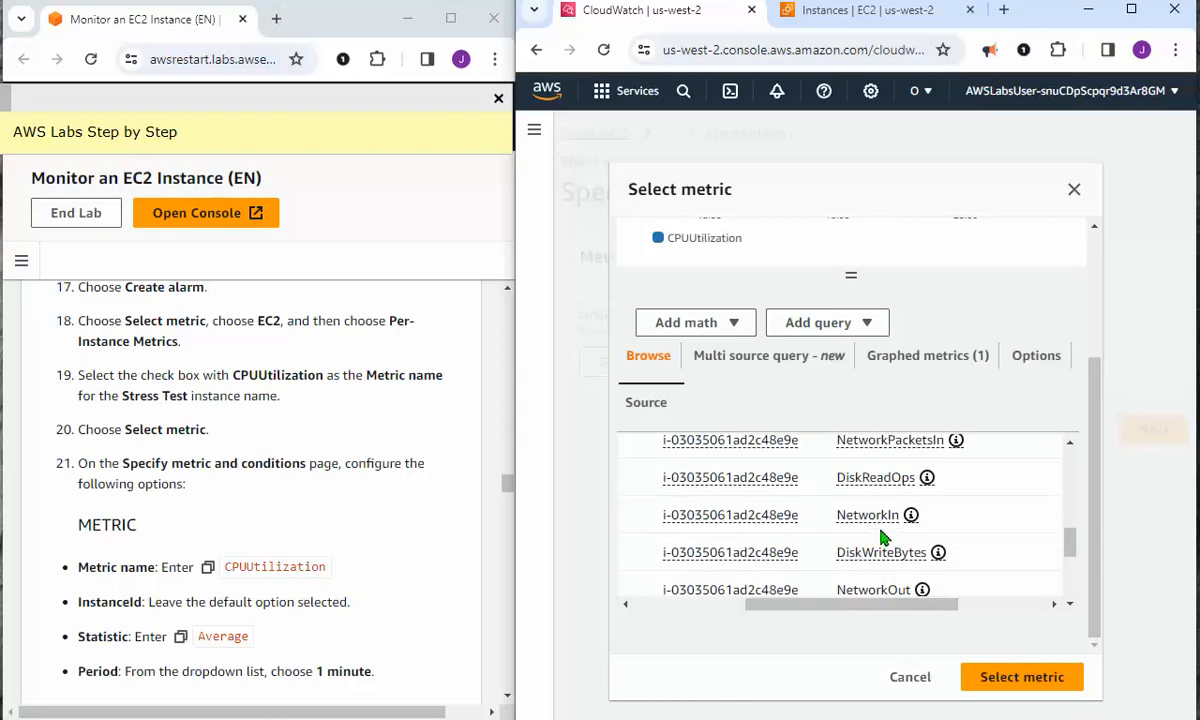
scroll(882, 540, up, 3)
scroll(882, 537, down, 2)
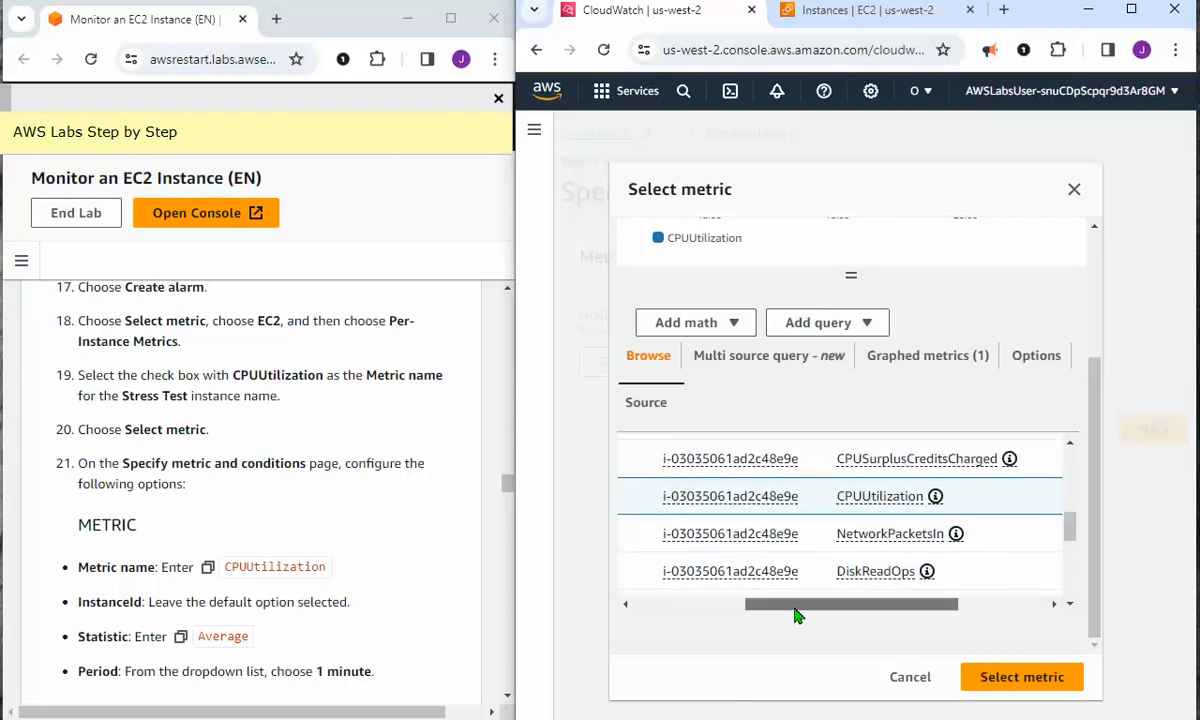
drag(797, 614, 690, 632)
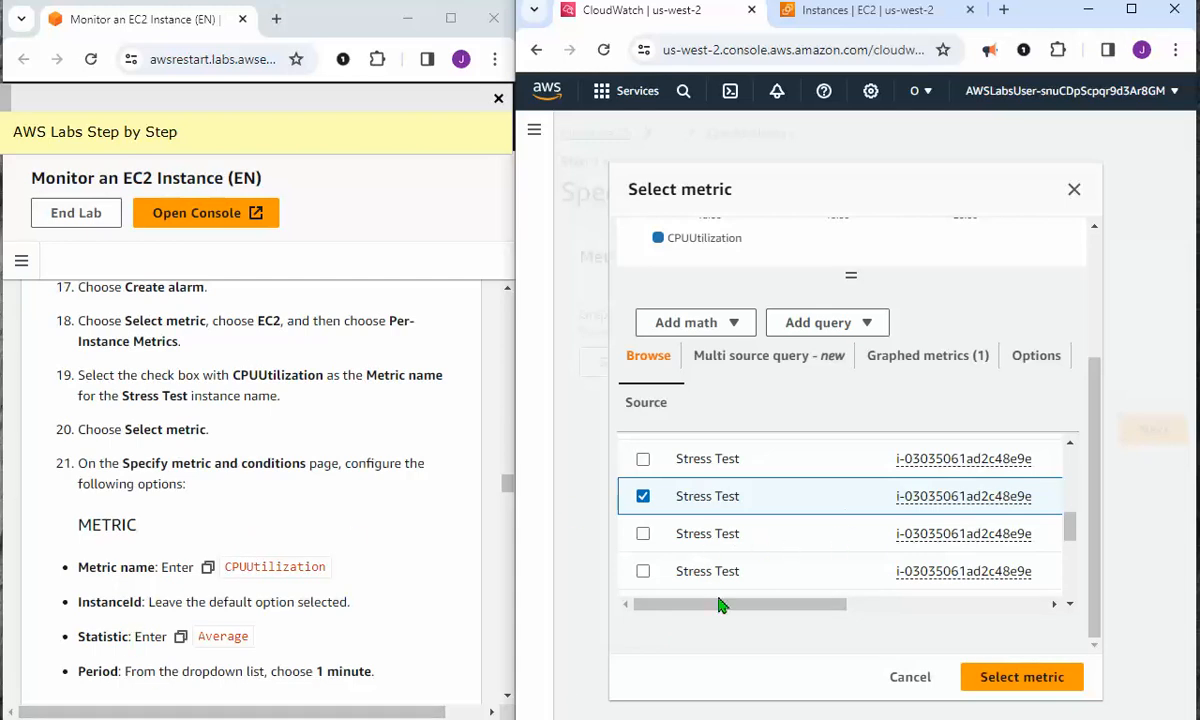
drag(718, 604, 878, 616)
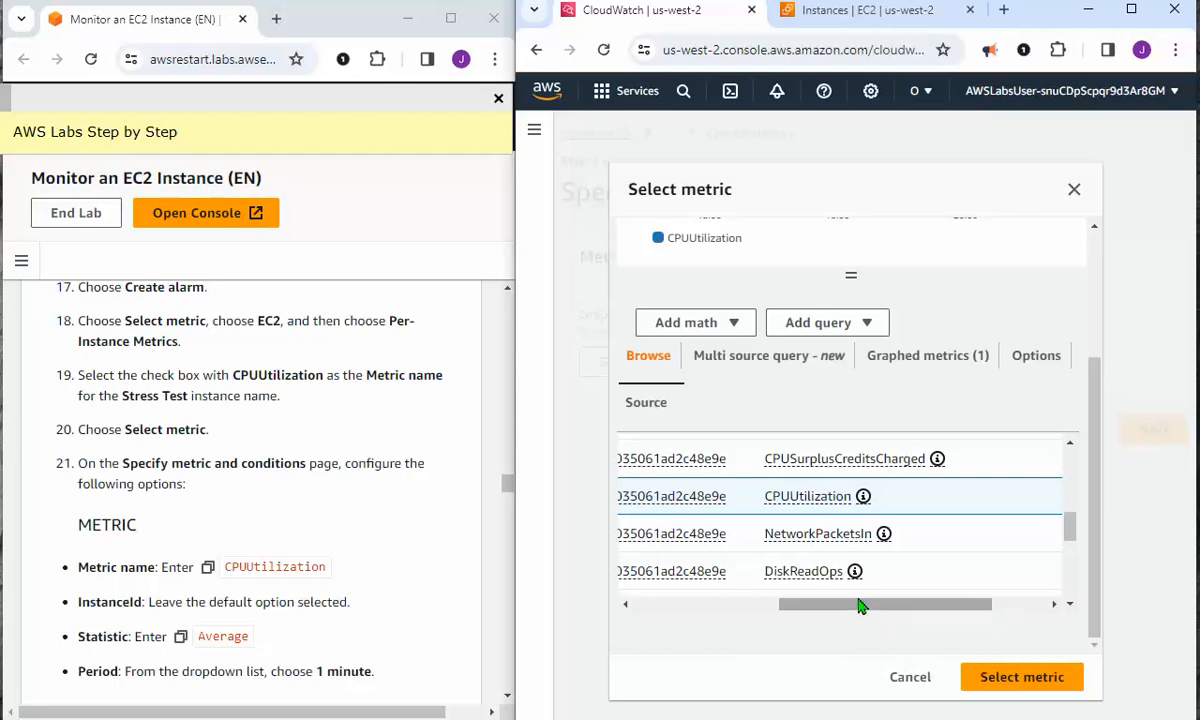
drag(860, 605, 795, 612)
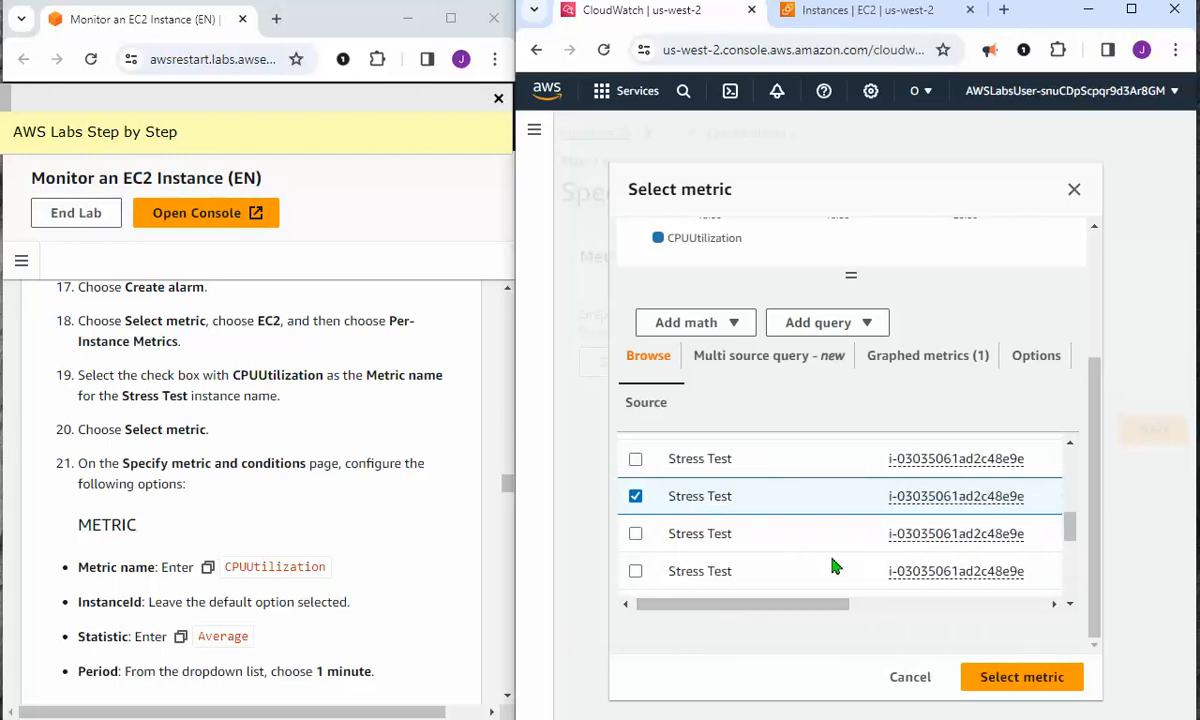
scroll(840, 566, down, 2)
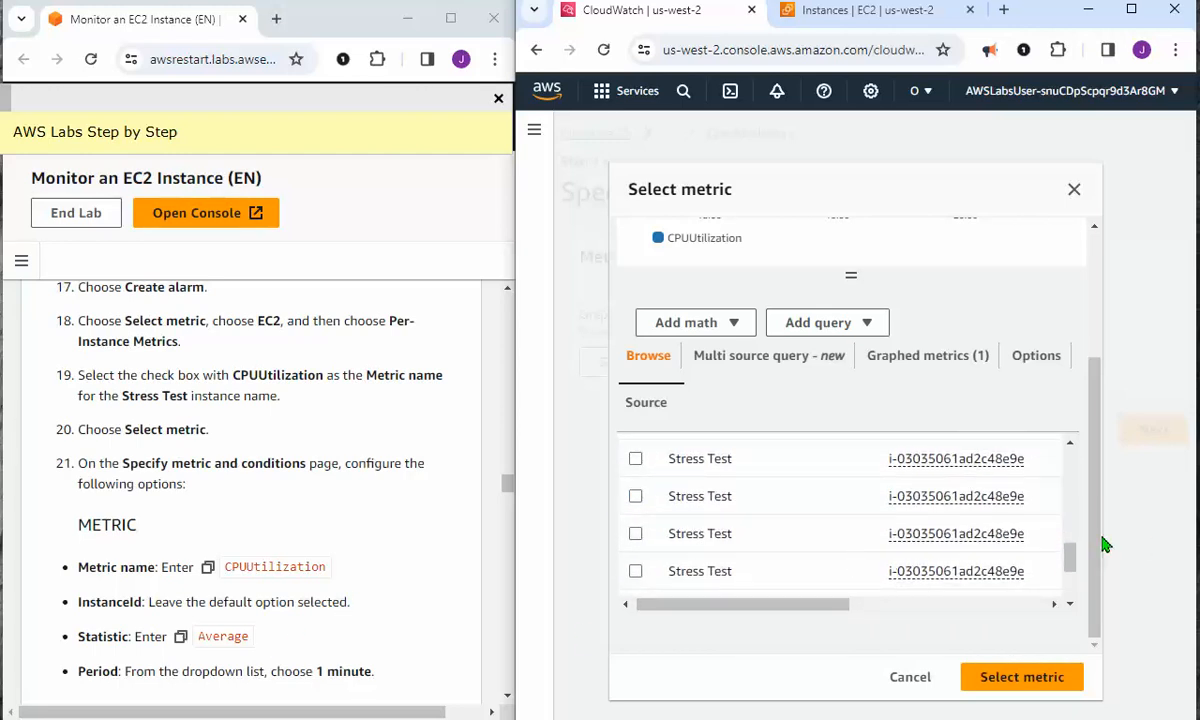
scroll(1073, 509, up, 3)
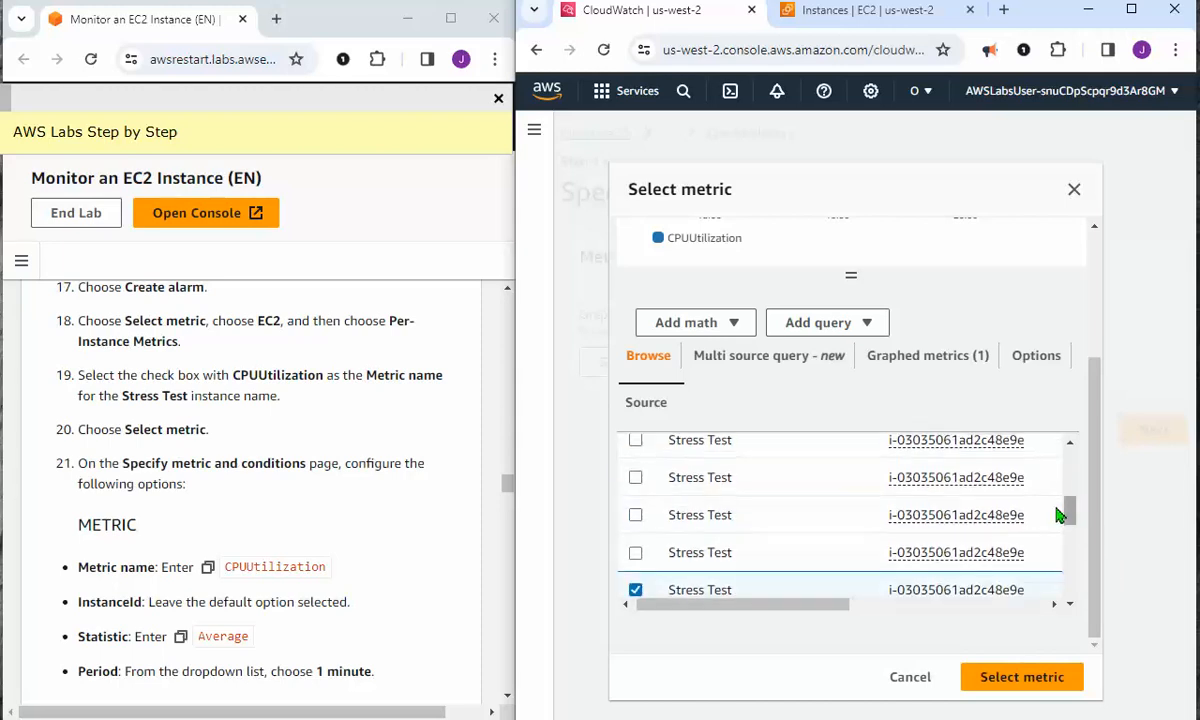
Confirm the selected Stress Test CPUUtilization metric for the alarm and set its period to 1 minute
scroll(877, 496, down, 1)
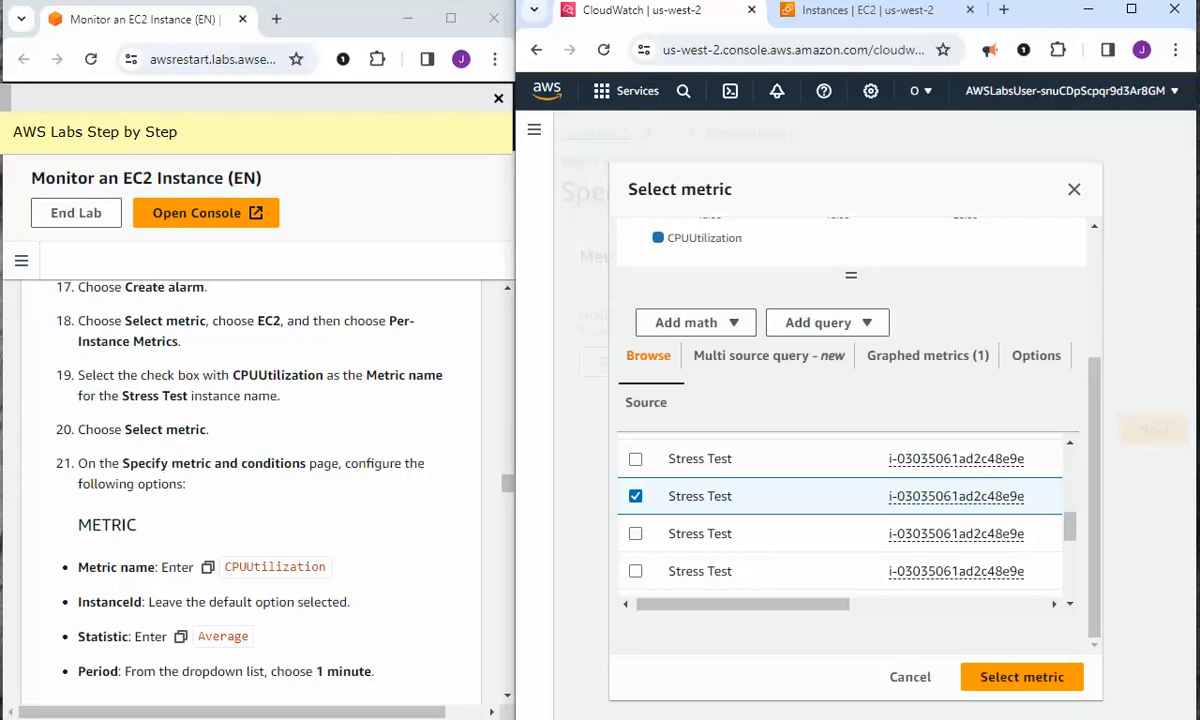
click(1006, 683)
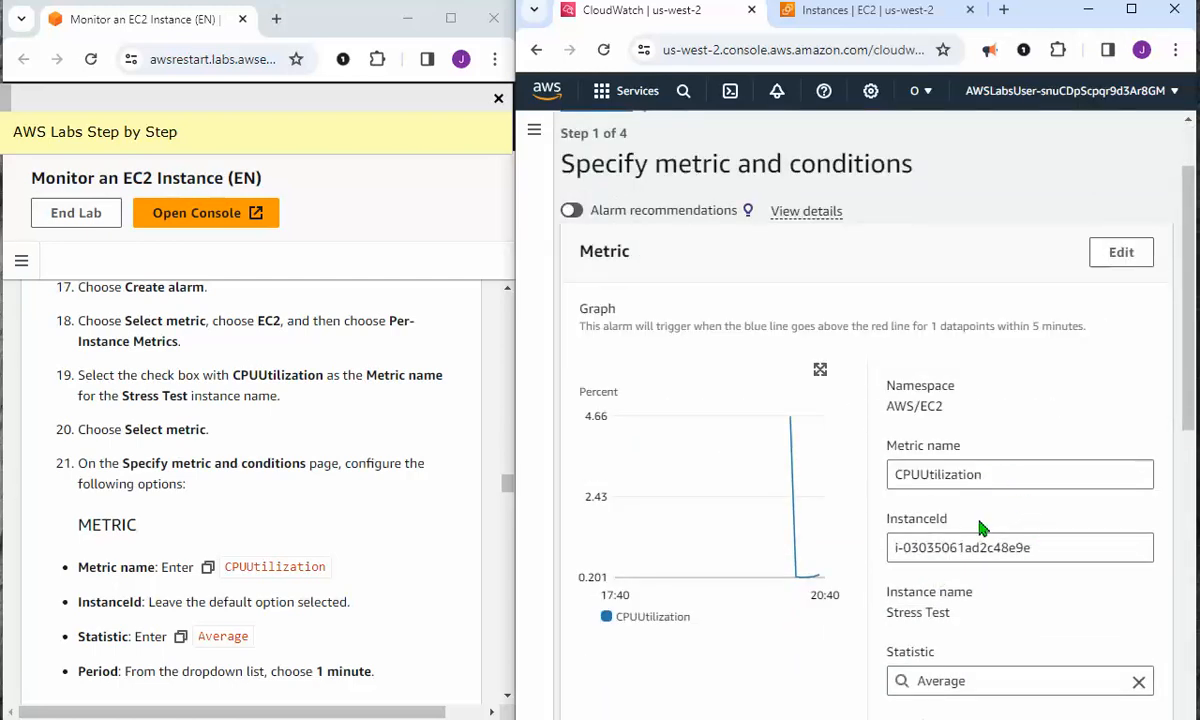
scroll(977, 607, down, 1)
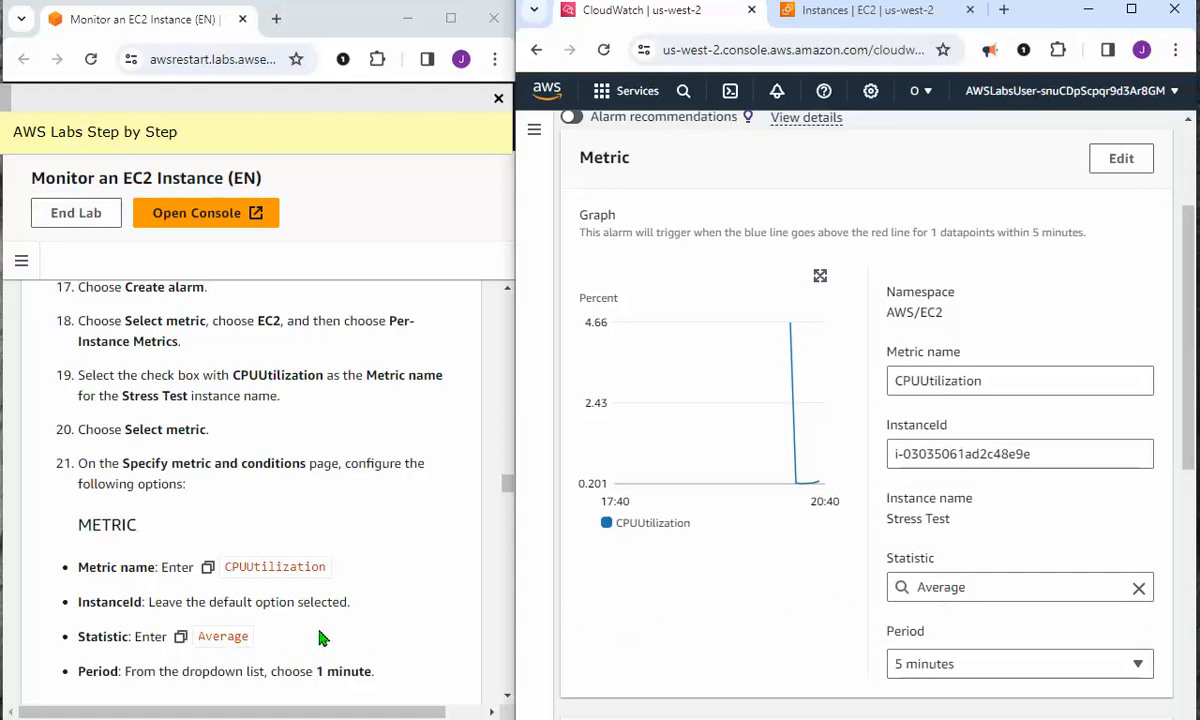
scroll(330, 636, down, 2)
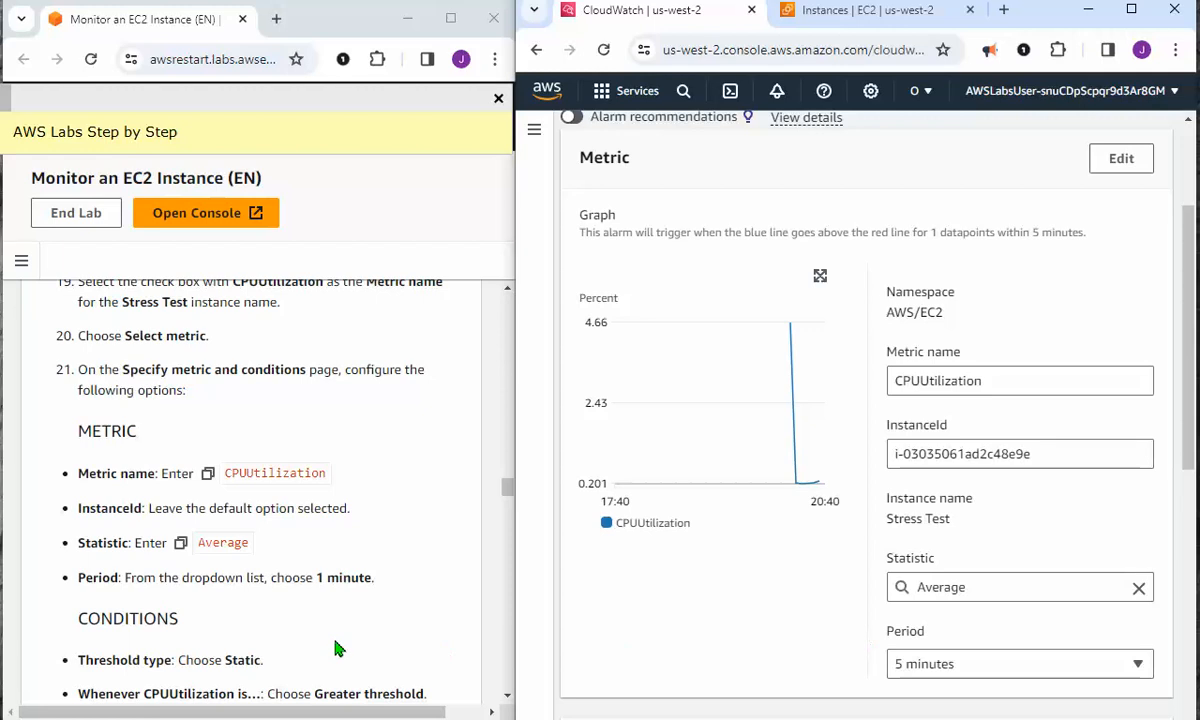
drag(123, 577, 373, 577)
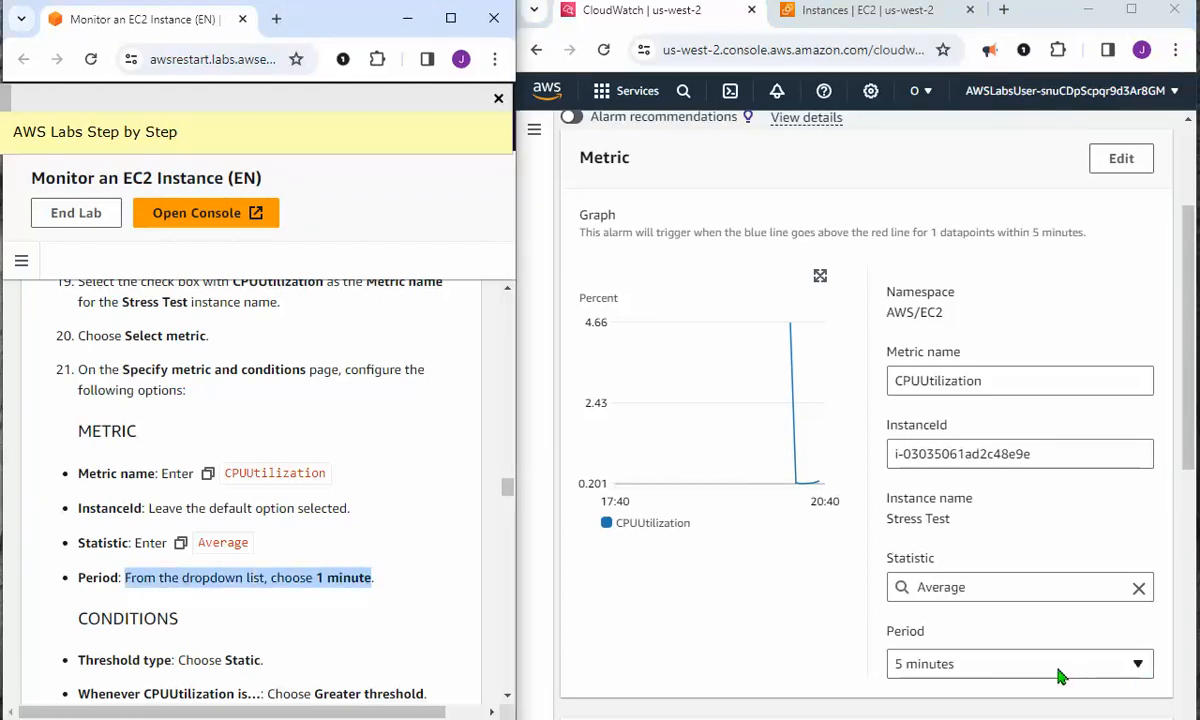
click(1096, 670)
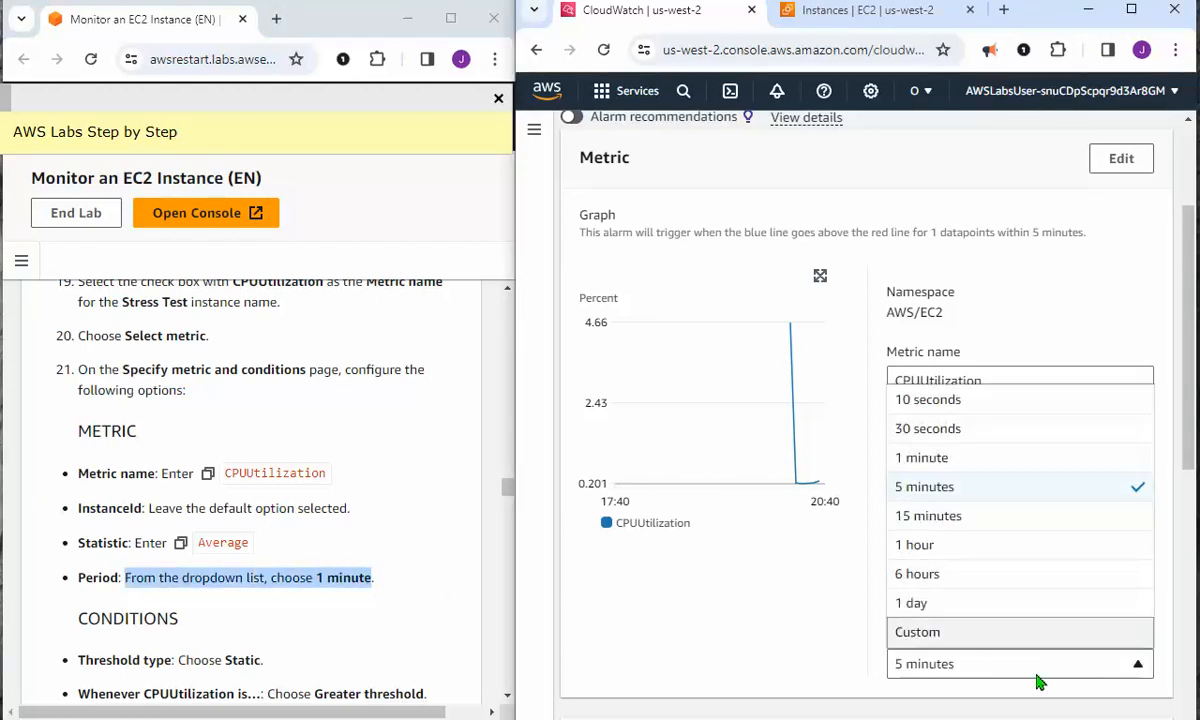
click(912, 460)
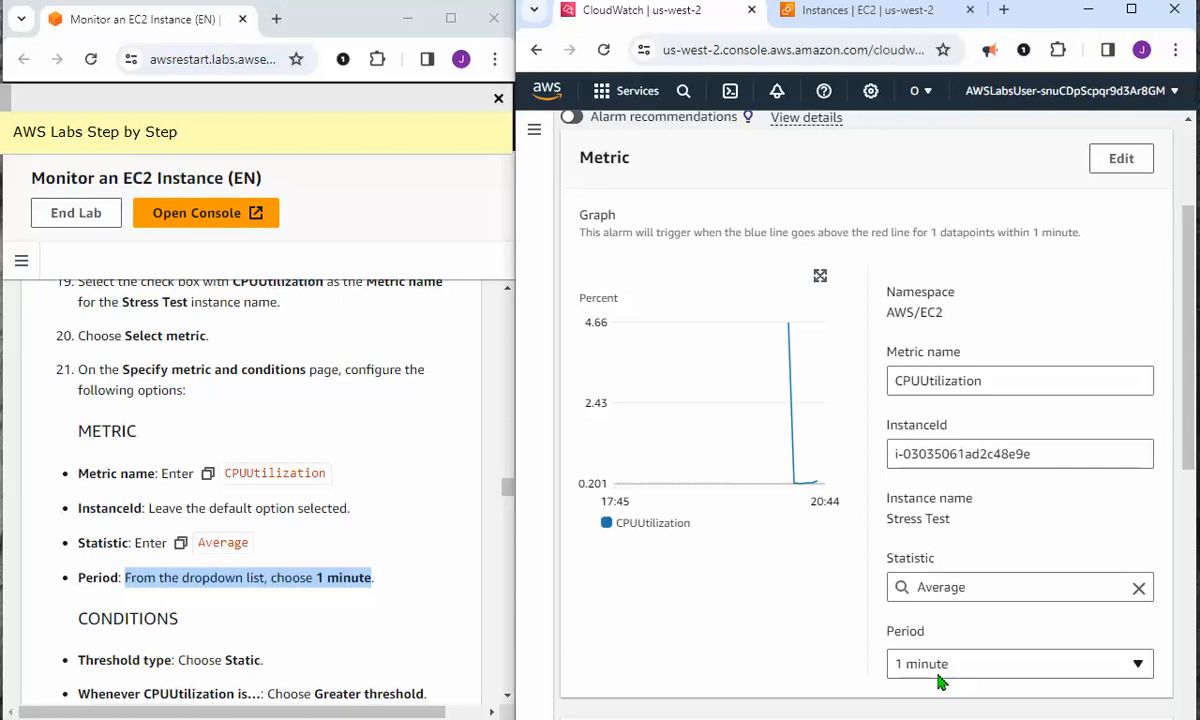
click(941, 678)
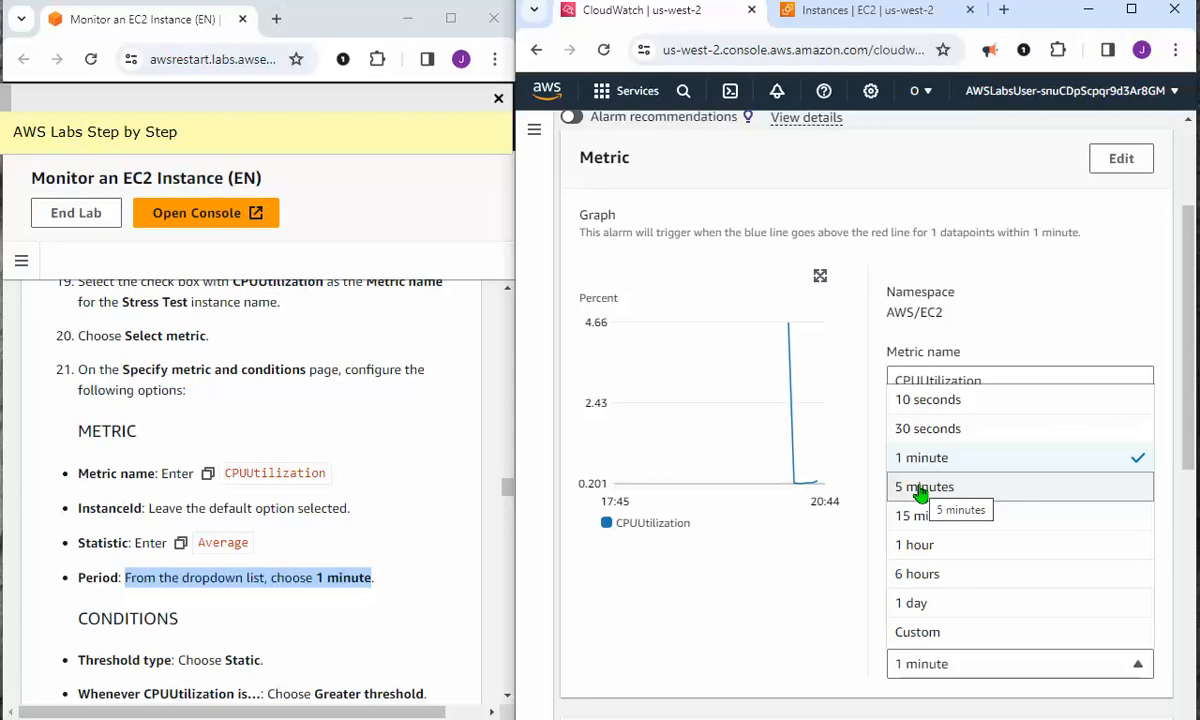
click(912, 668)
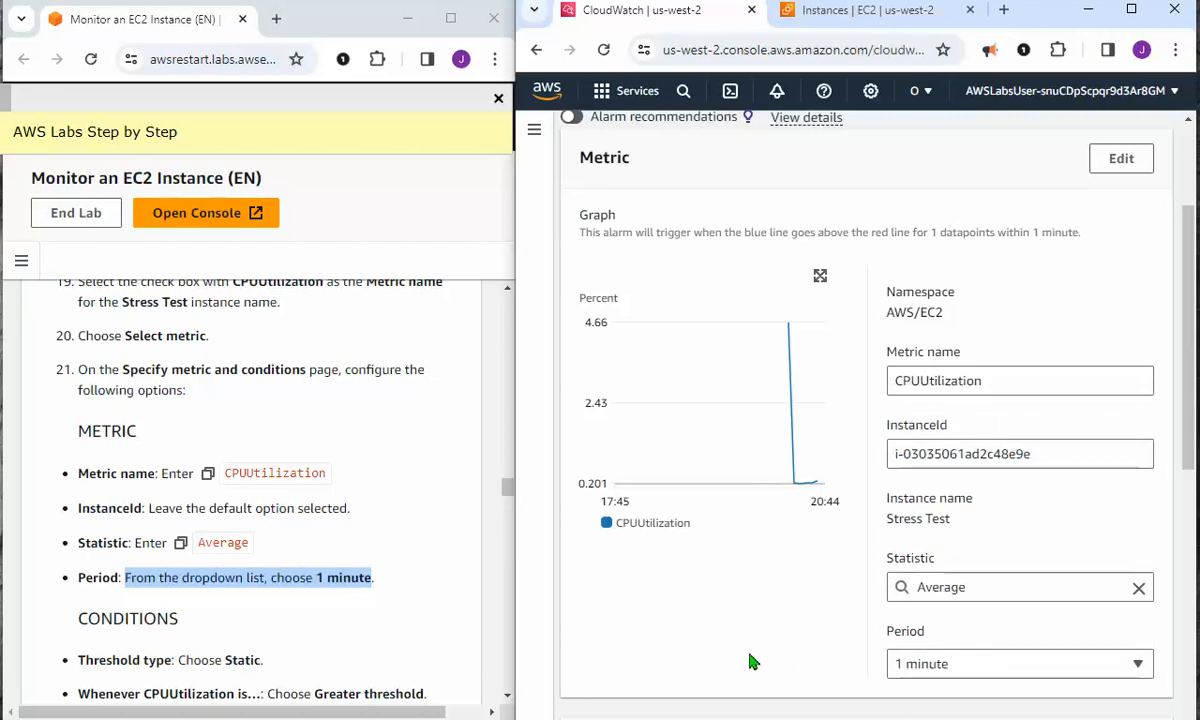
Define the alarm threshold as 60, keeping the Static type and Greater condition, and proceed to the action configuration
scroll(996, 583, down, 4)
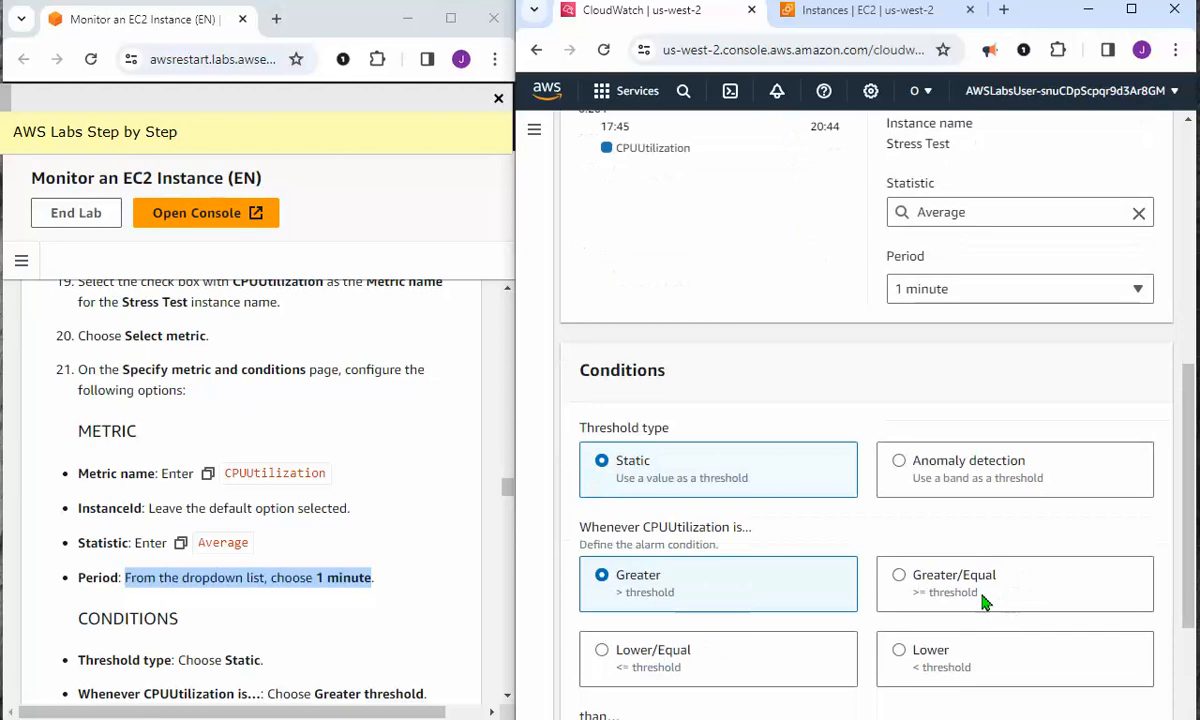
scroll(396, 580, down, 3)
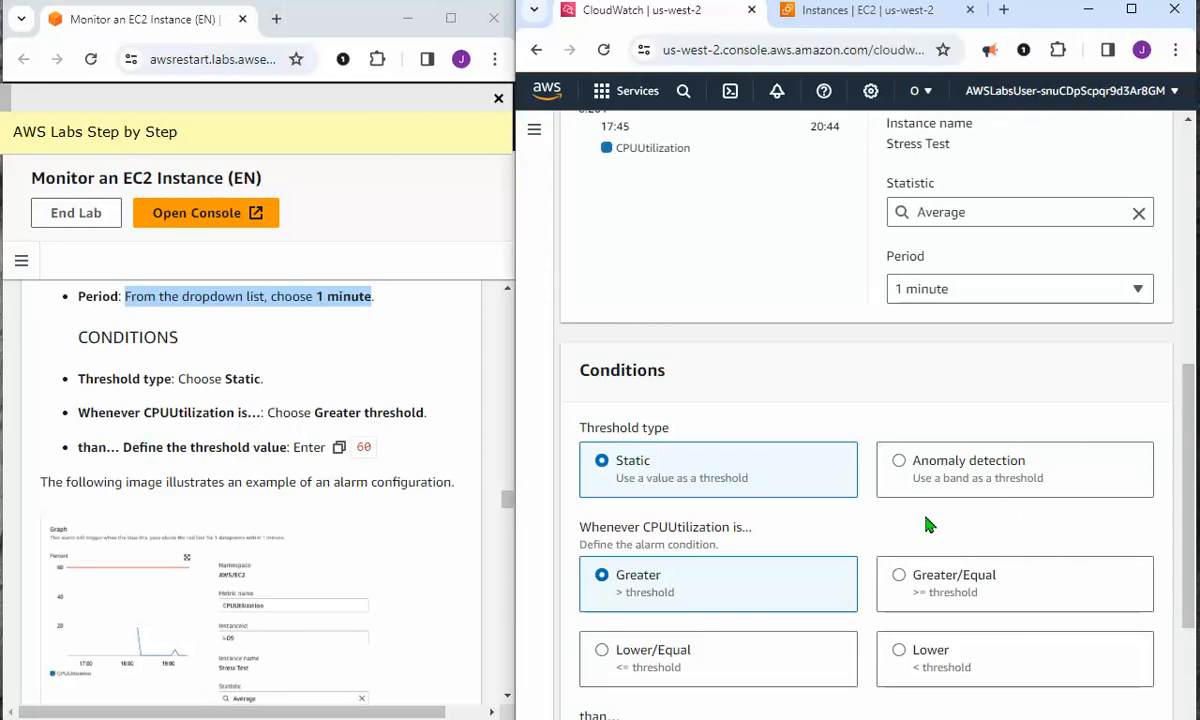
scroll(910, 525, down, 2)
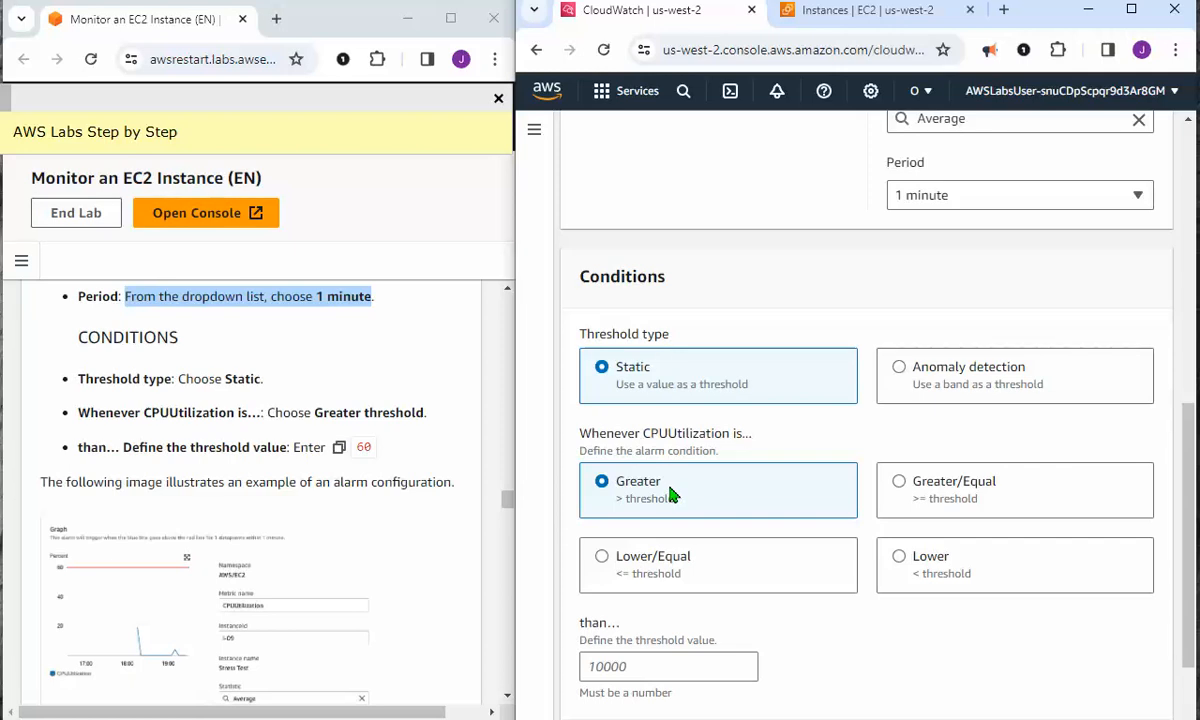
click(667, 666)
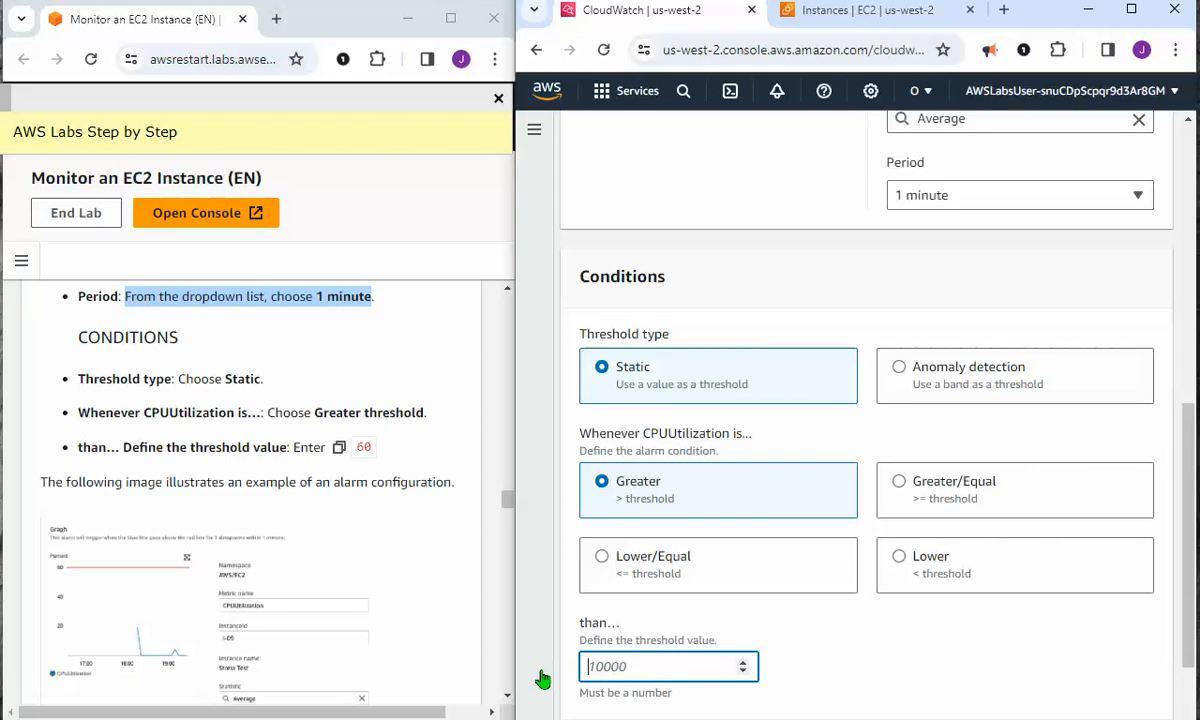
text(6)
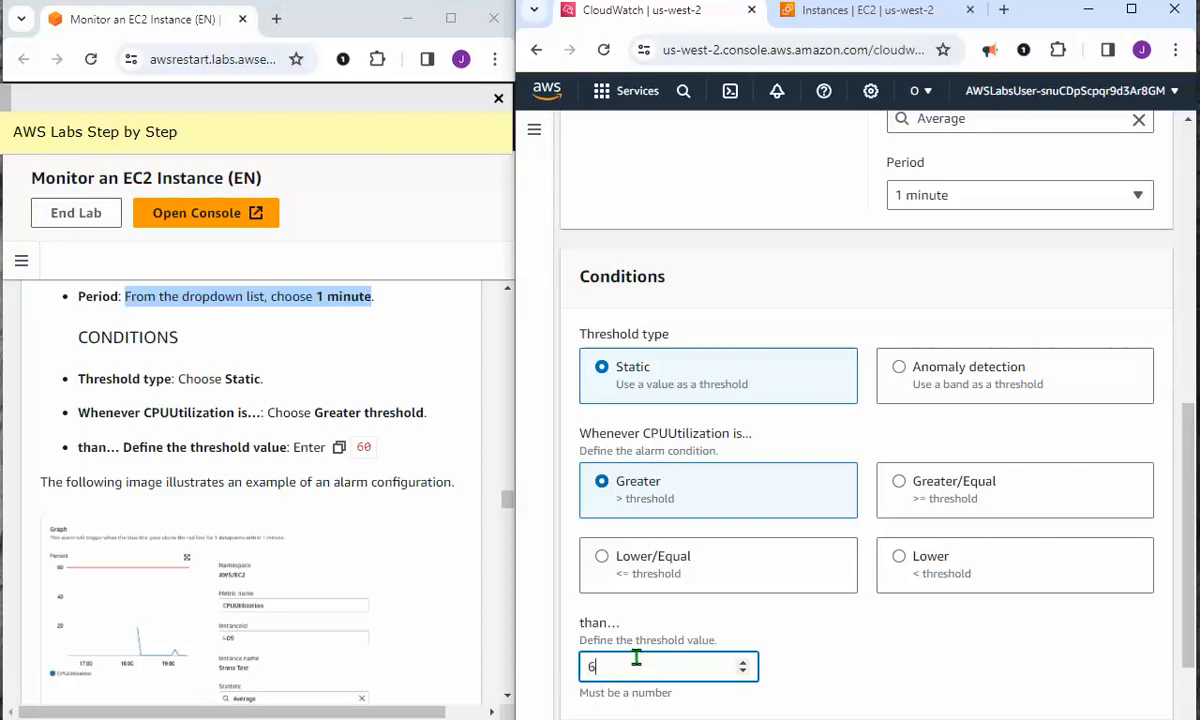
text(0)
scroll(838, 648, down, 2)
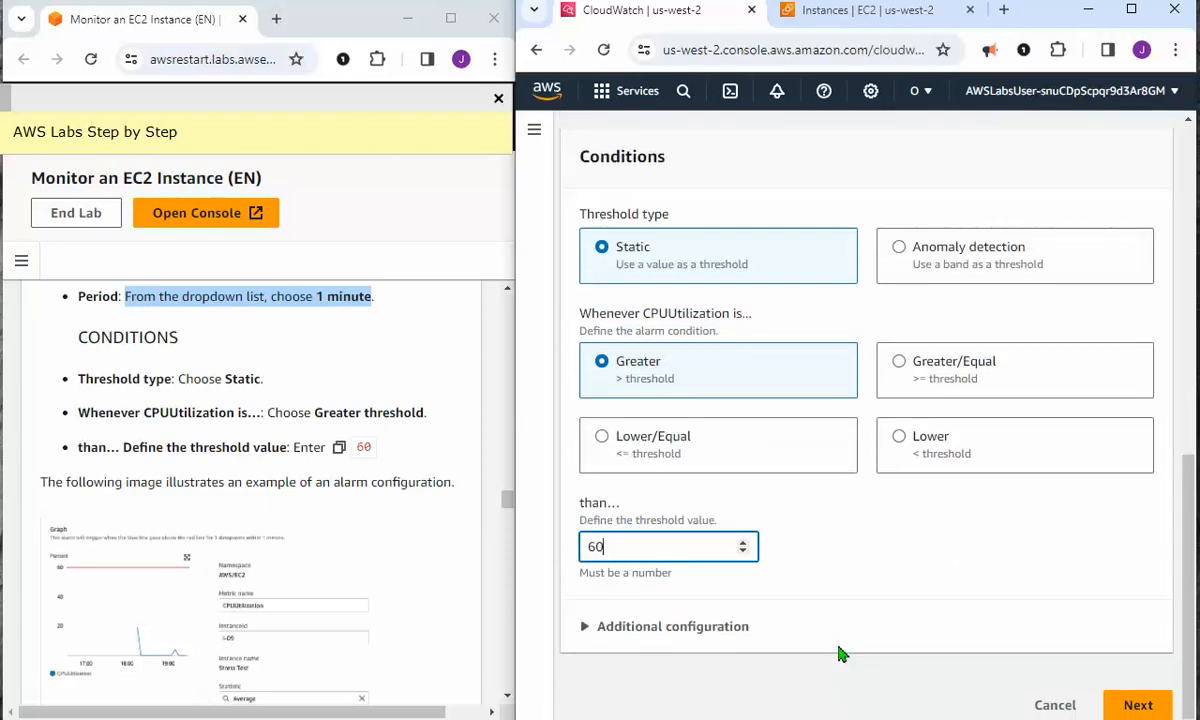
scroll(428, 528, down, 3)
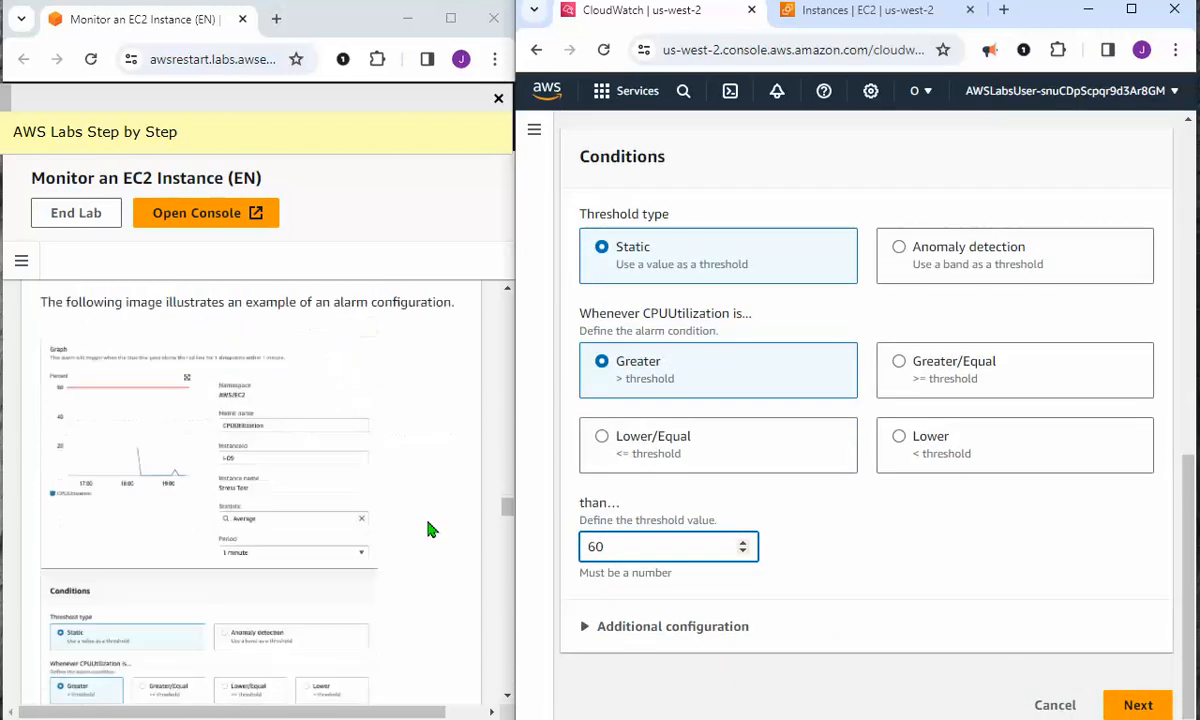
scroll(428, 528, down, 5)
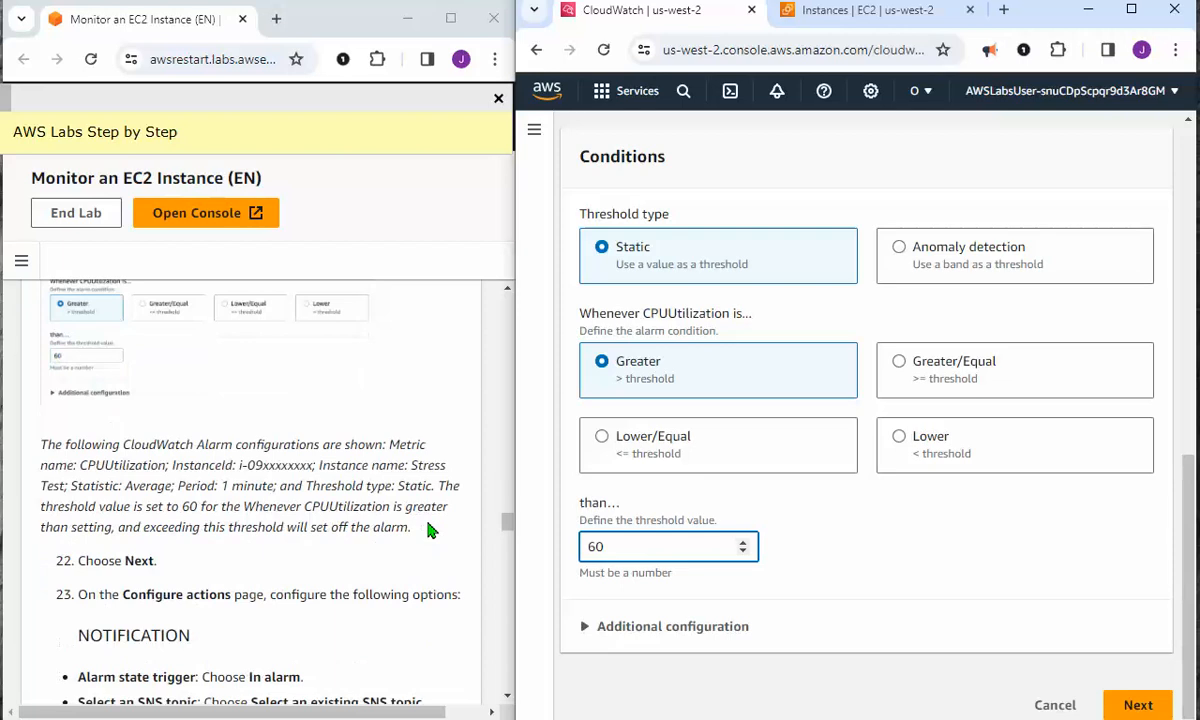
click(1138, 705)
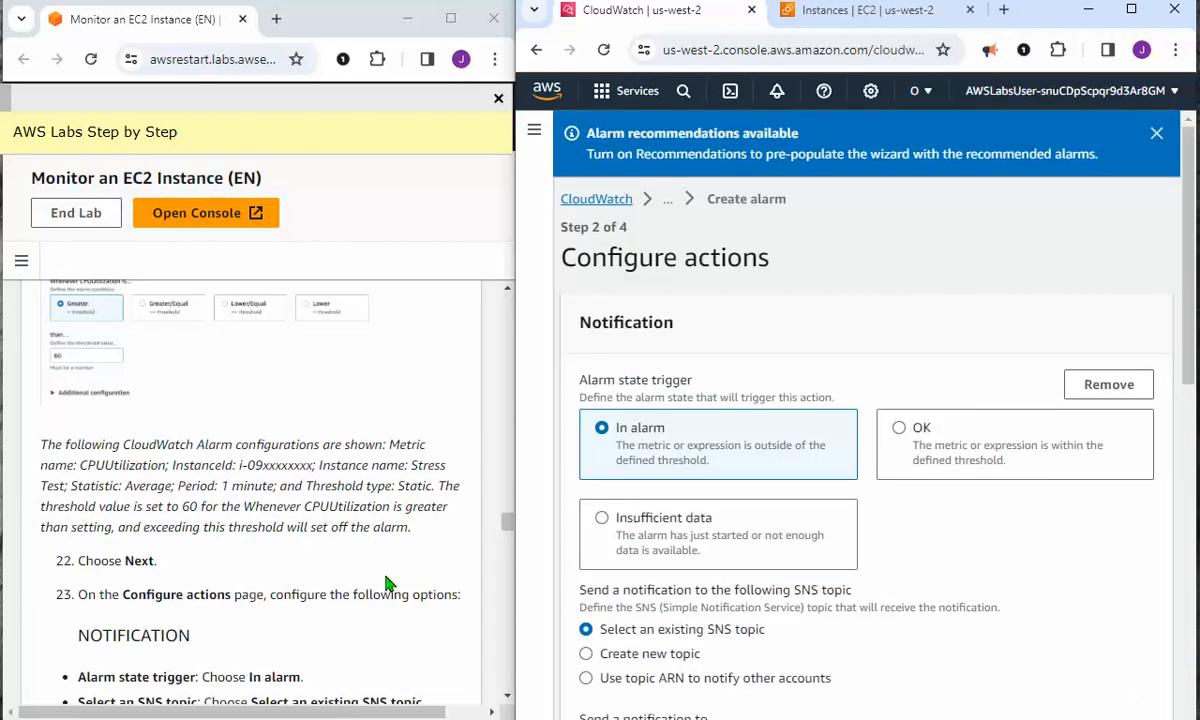
Choose the existing SNS topic MyCwAlarm as the notification target for the In alarm state
scroll(388, 582, down, 1)
scroll(388, 580, down, 1)
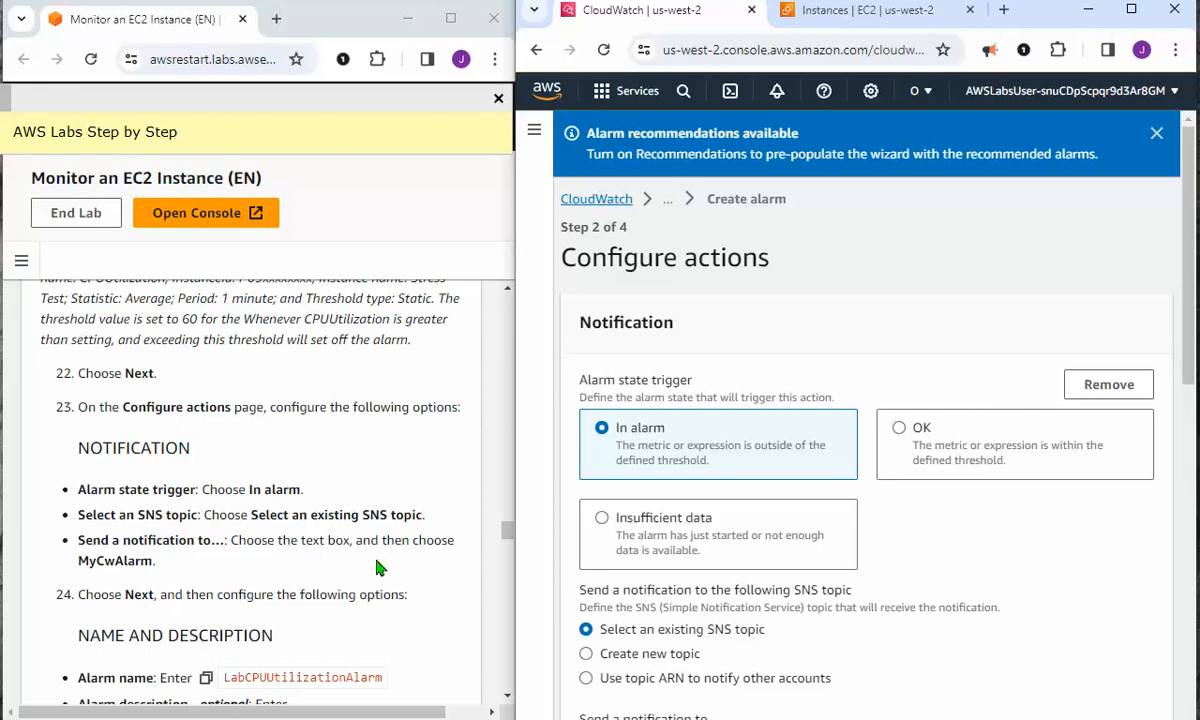
scroll(380, 565, down, 1)
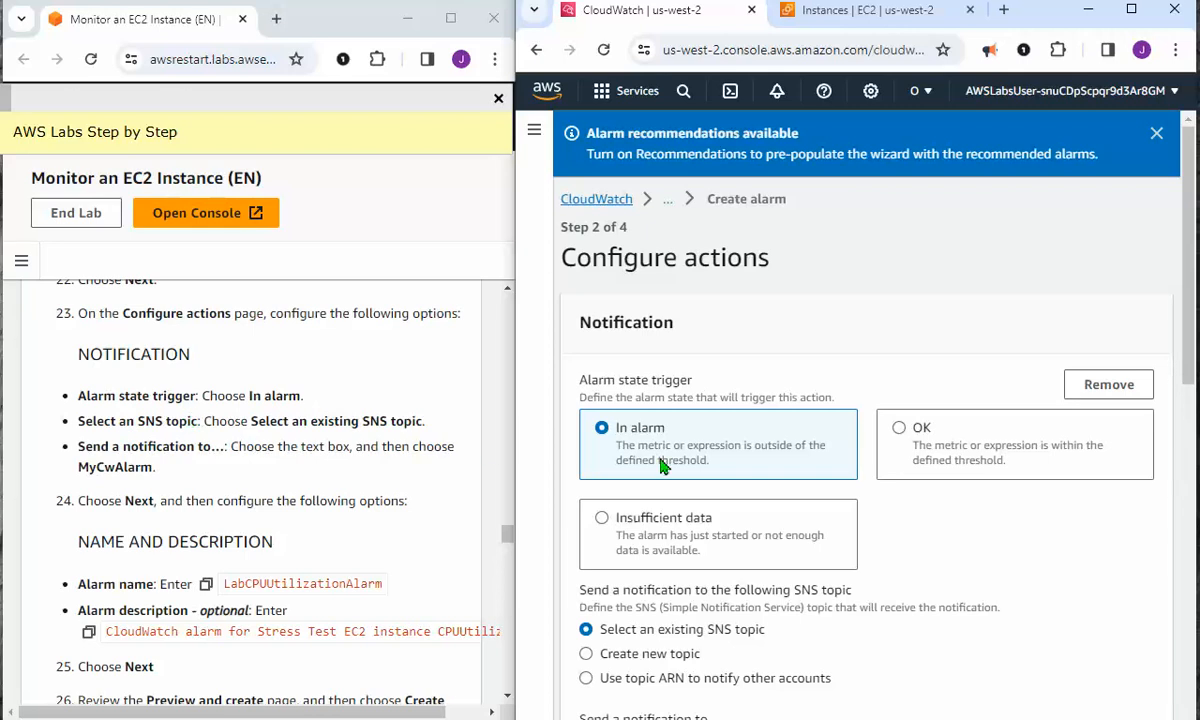
scroll(972, 537, down, 3)
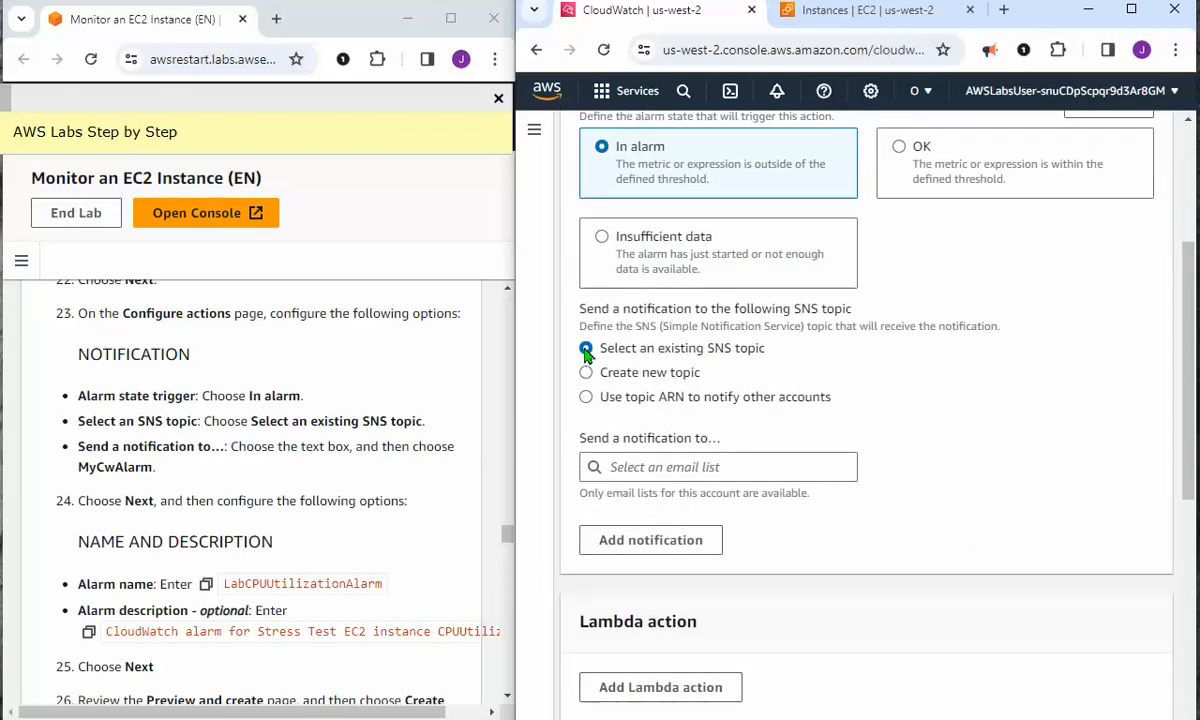
click(704, 466)
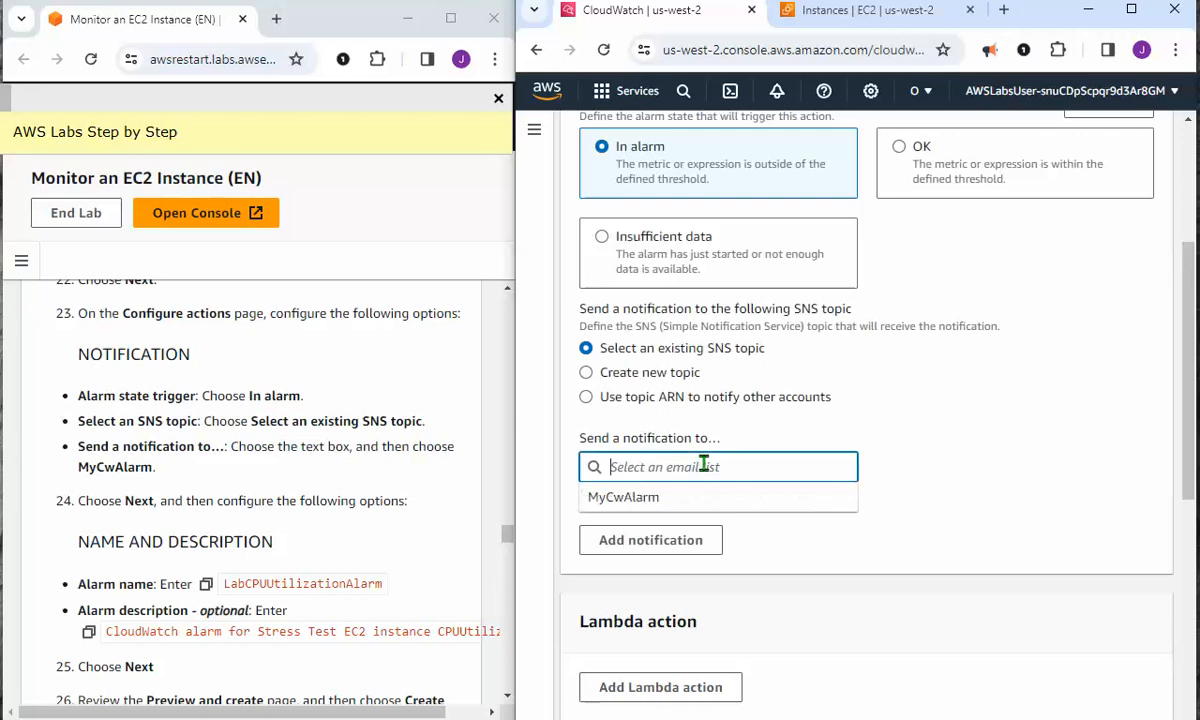
click(622, 497)
Check the alarm state trigger, SNS topic option and notification target against lab step 23, and read steps 24 to 26
scroll(965, 488, down, 3)
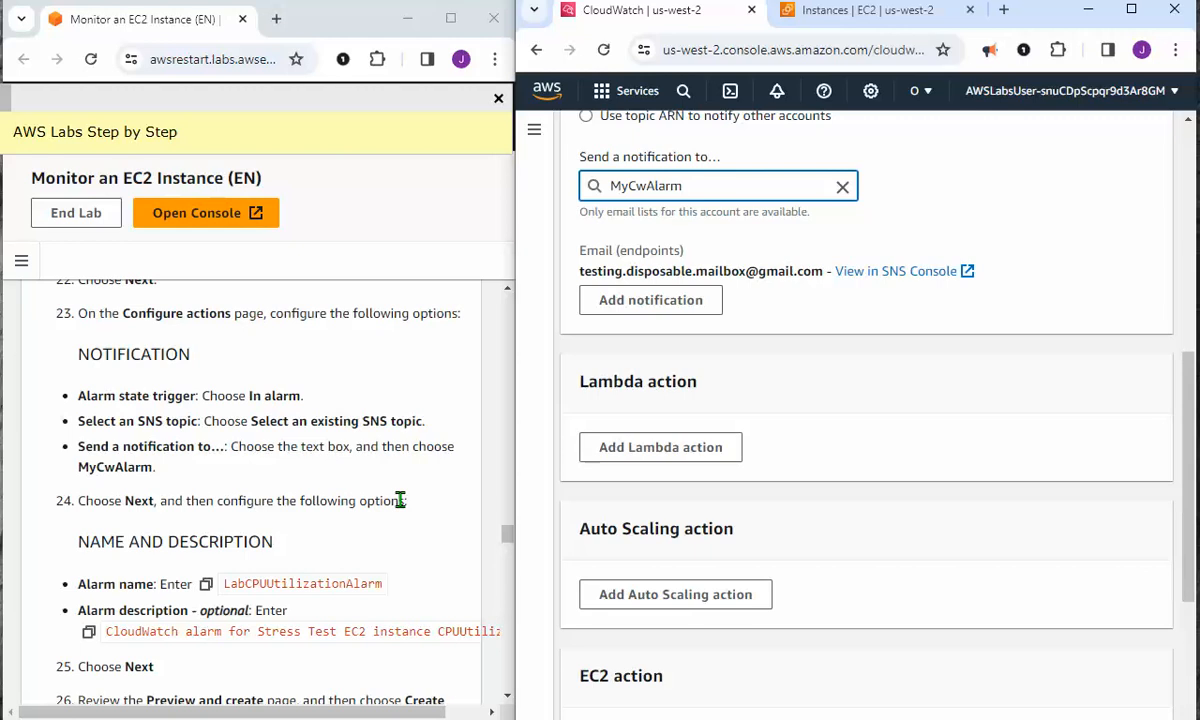
scroll(403, 509, down, 1)
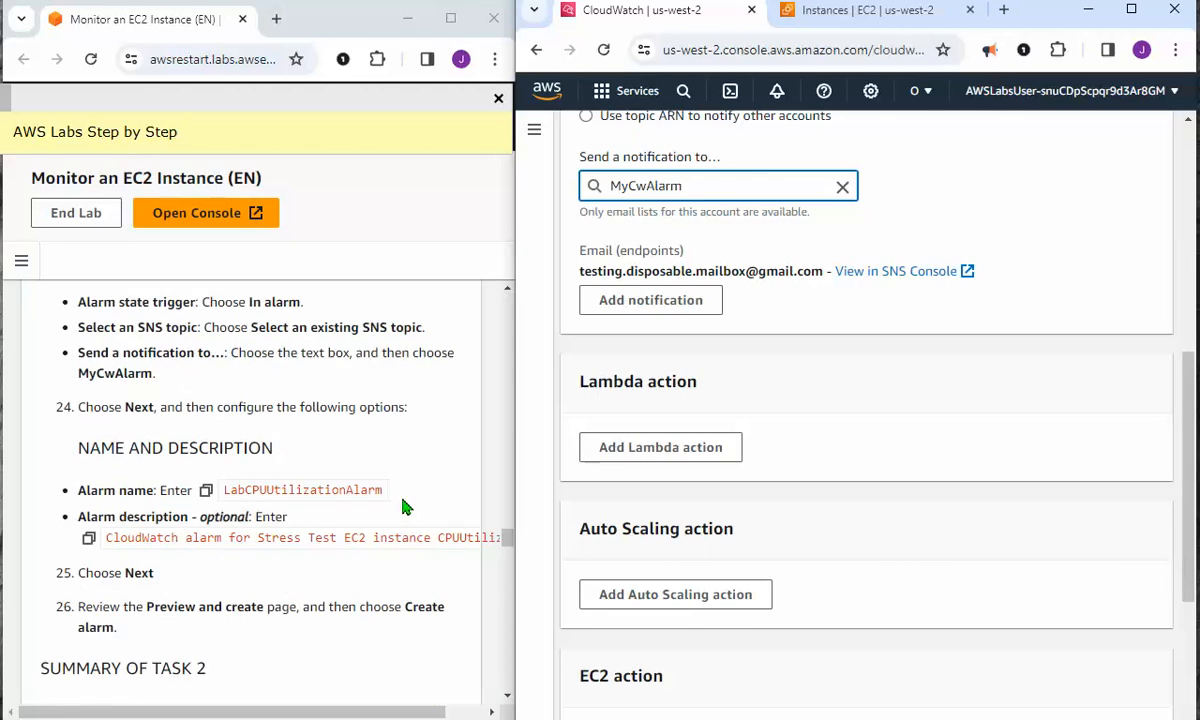
scroll(405, 507, up, 1)
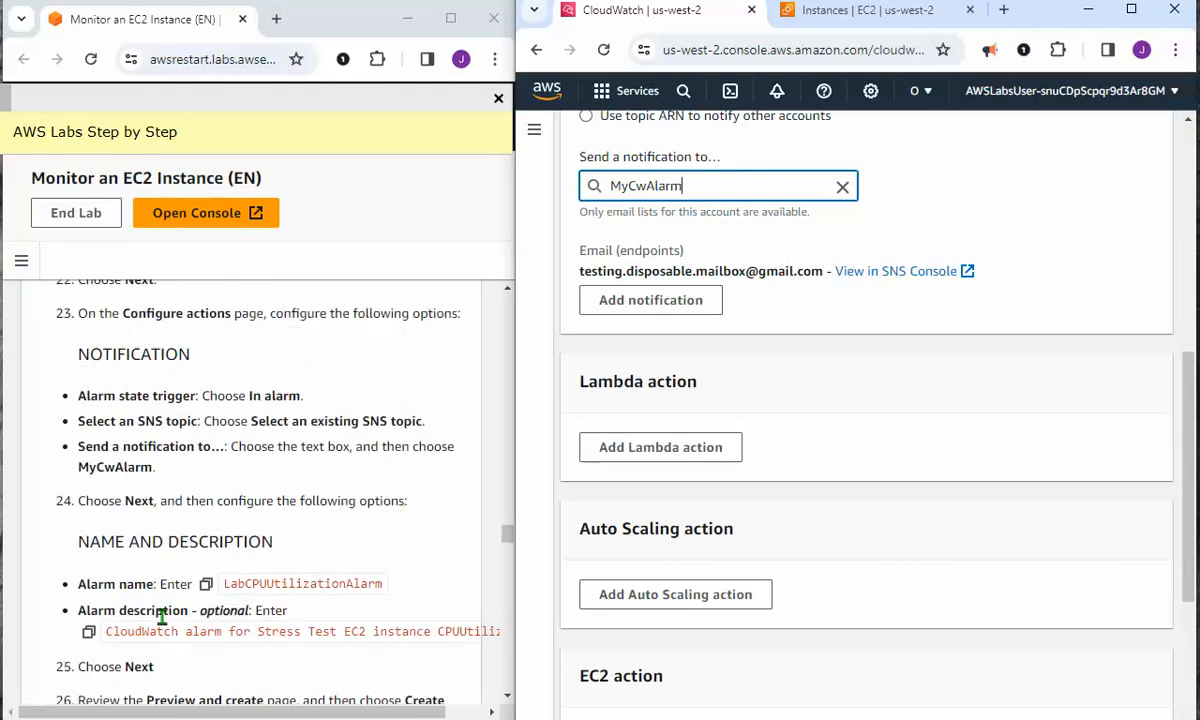
scroll(794, 377, up, 1)
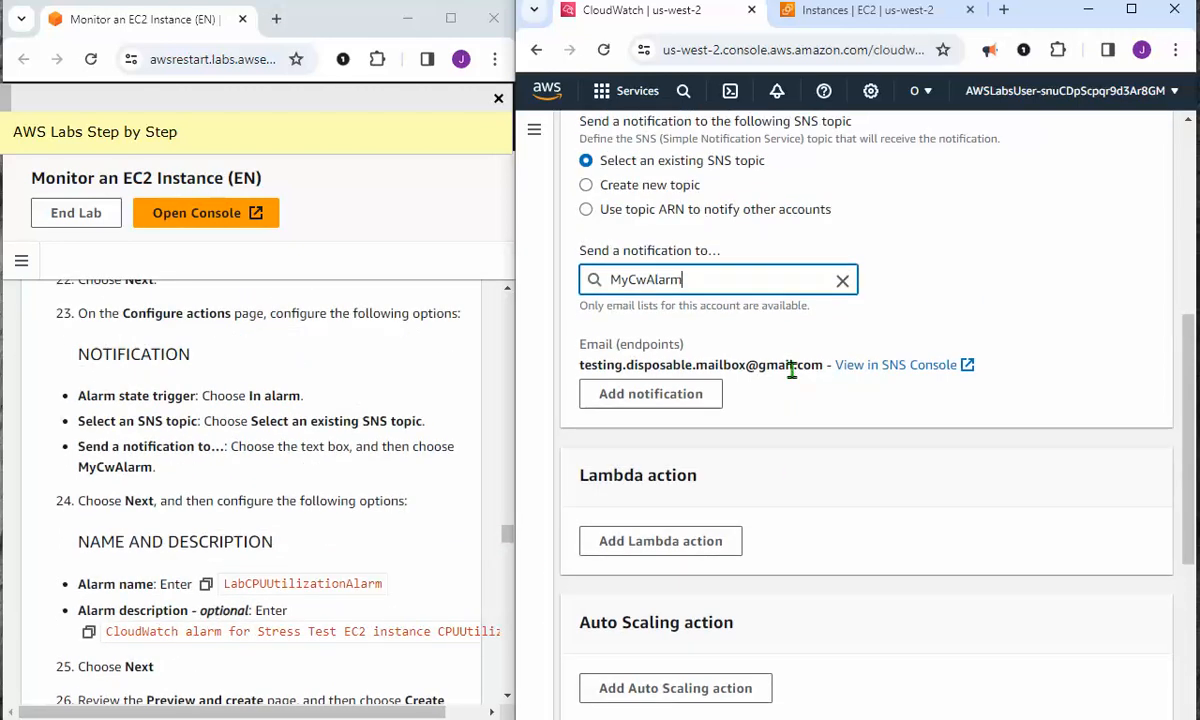
scroll(795, 380, up, 1)
scroll(795, 375, up, 1)
scroll(795, 375, down, 1)
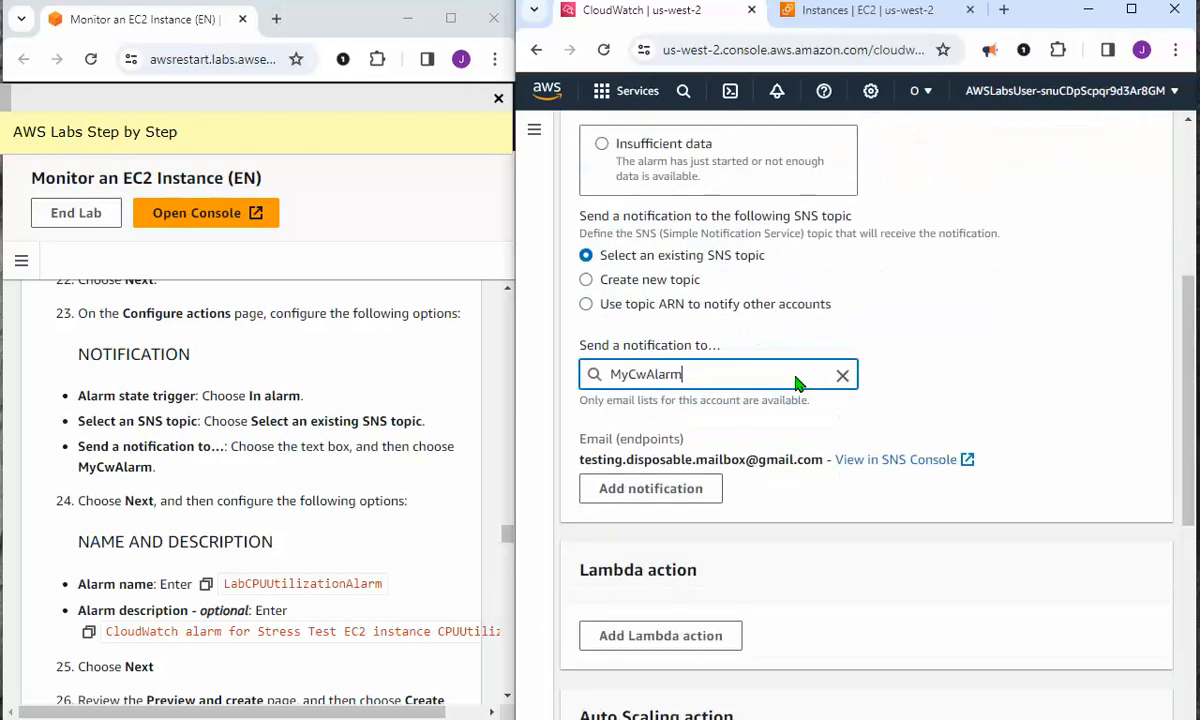
scroll(795, 375, down, 1)
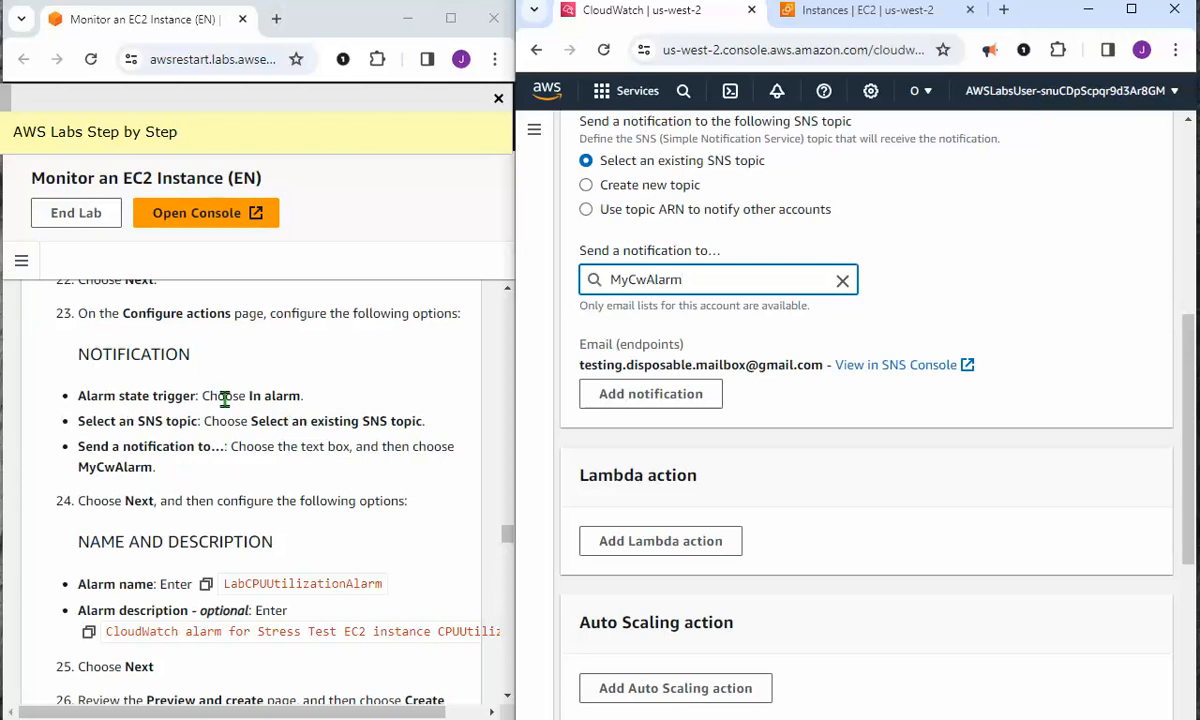
scroll(705, 322, up, 3)
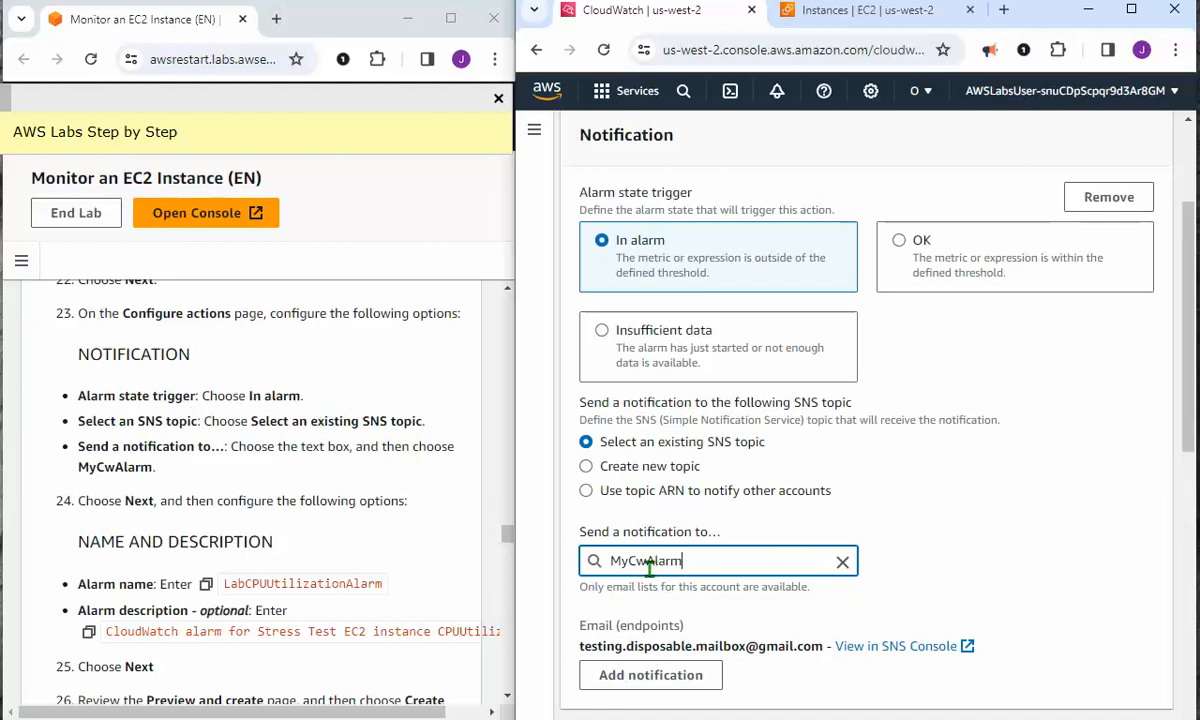
scroll(127, 505, down, 1)
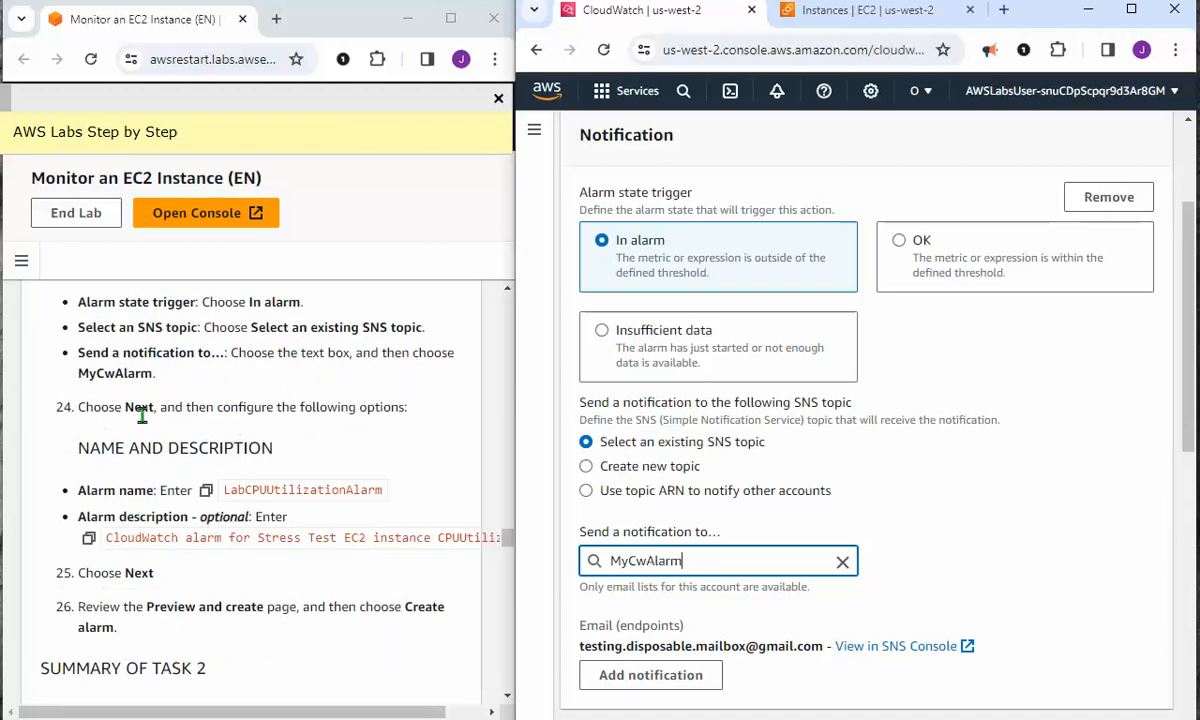
Accept the action configuration without adding further actions and continue to the alarm's name and description
scroll(1108, 512, down, 6)
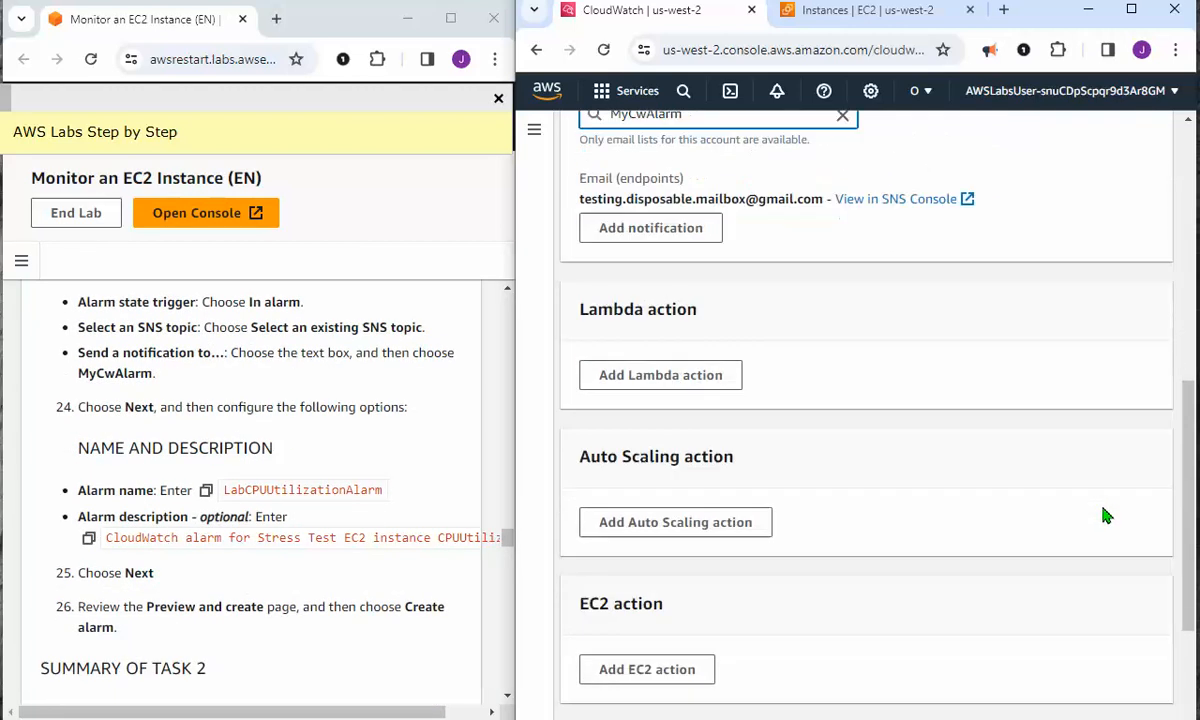
scroll(1105, 520, down, 1)
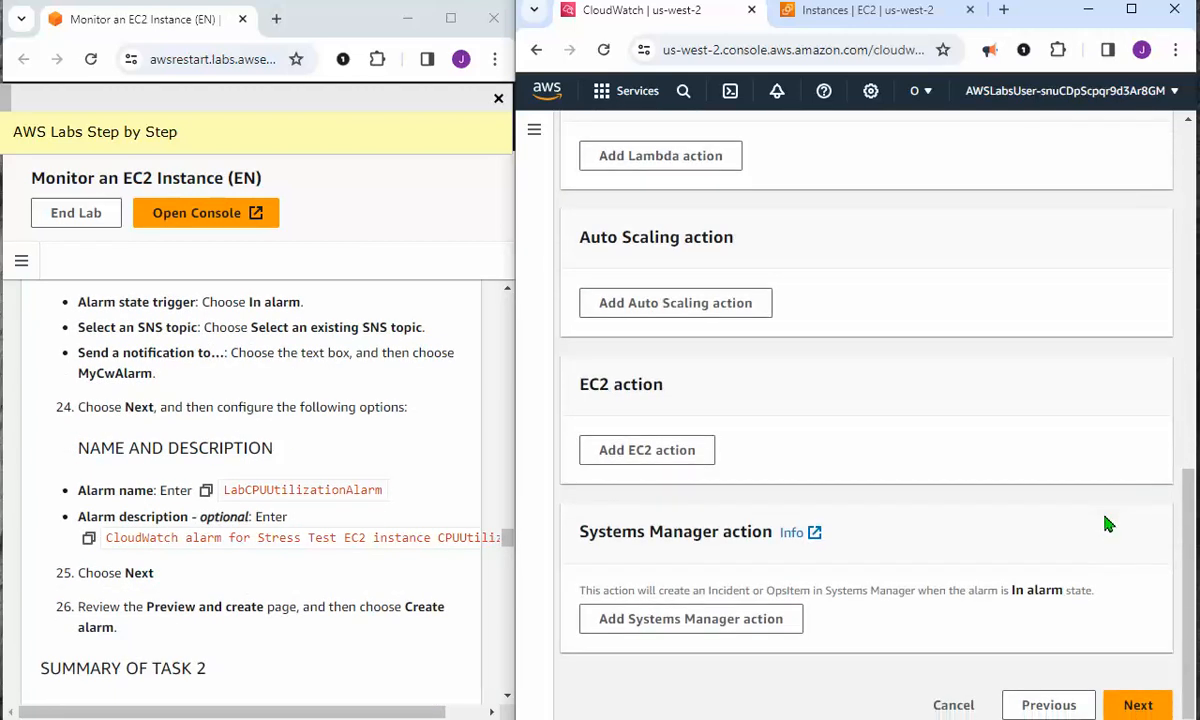
click(1142, 705)
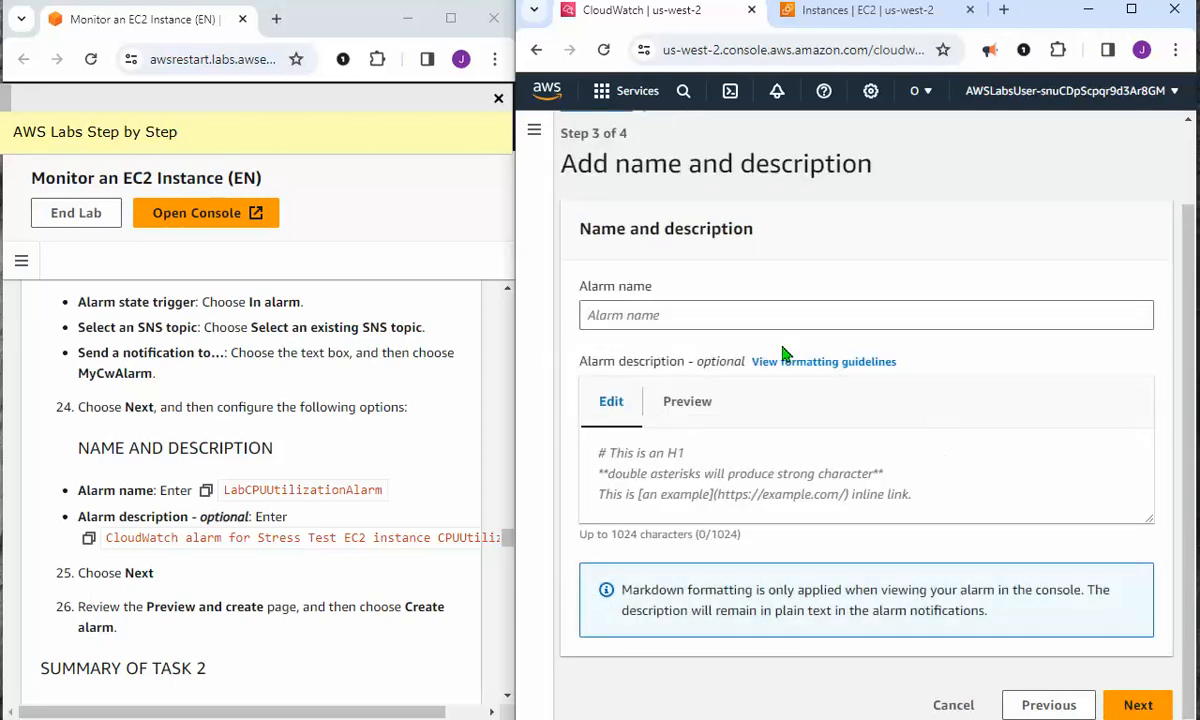
Name the alarm LabCPUUtilizationAlarm, copying the name from lab step 24
click(640, 315)
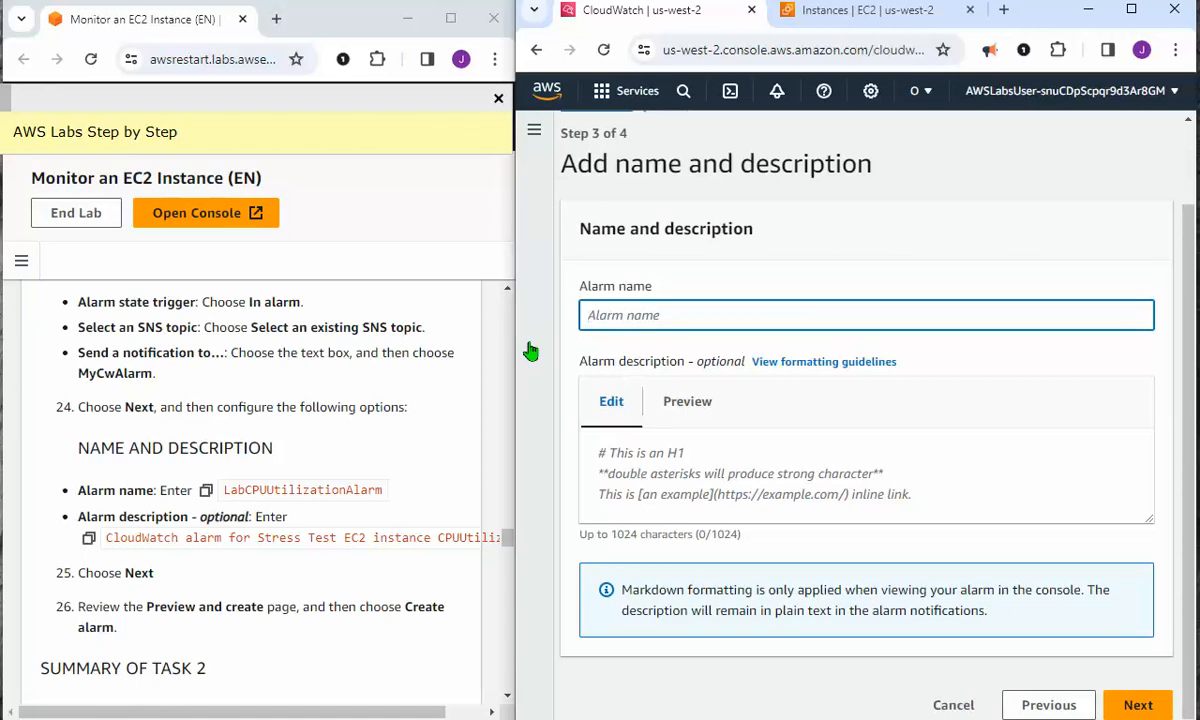
click(205, 490)
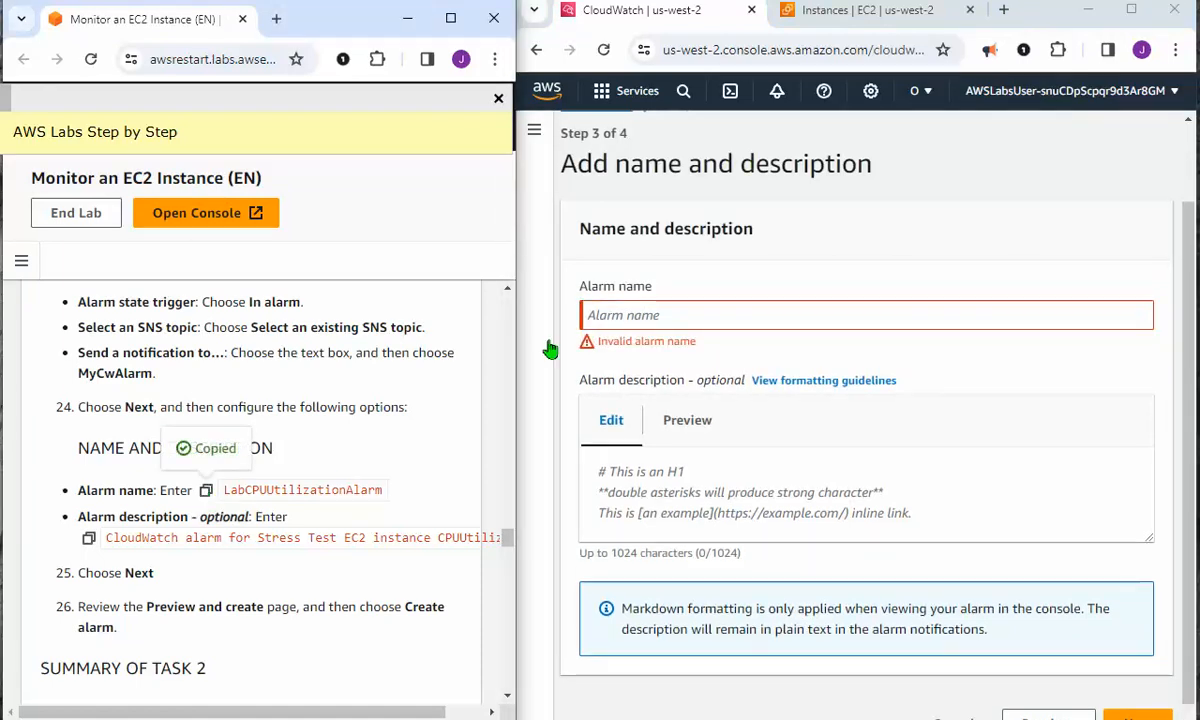
right_click(612, 315)
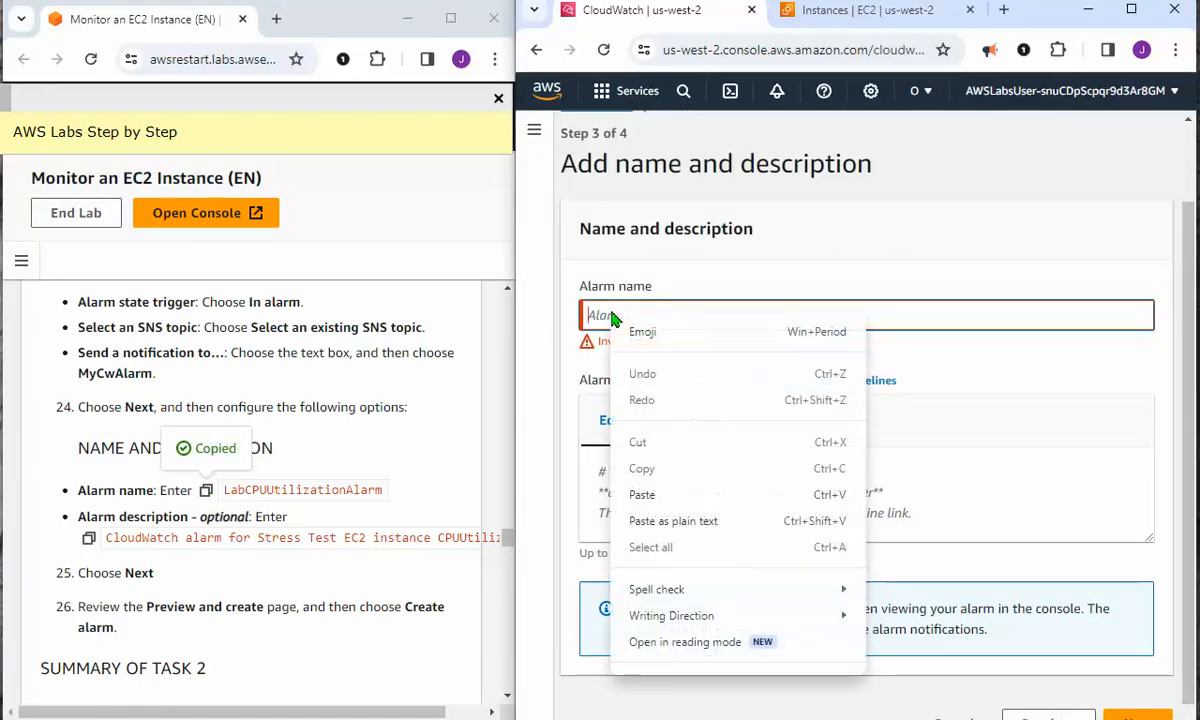
click(645, 494)
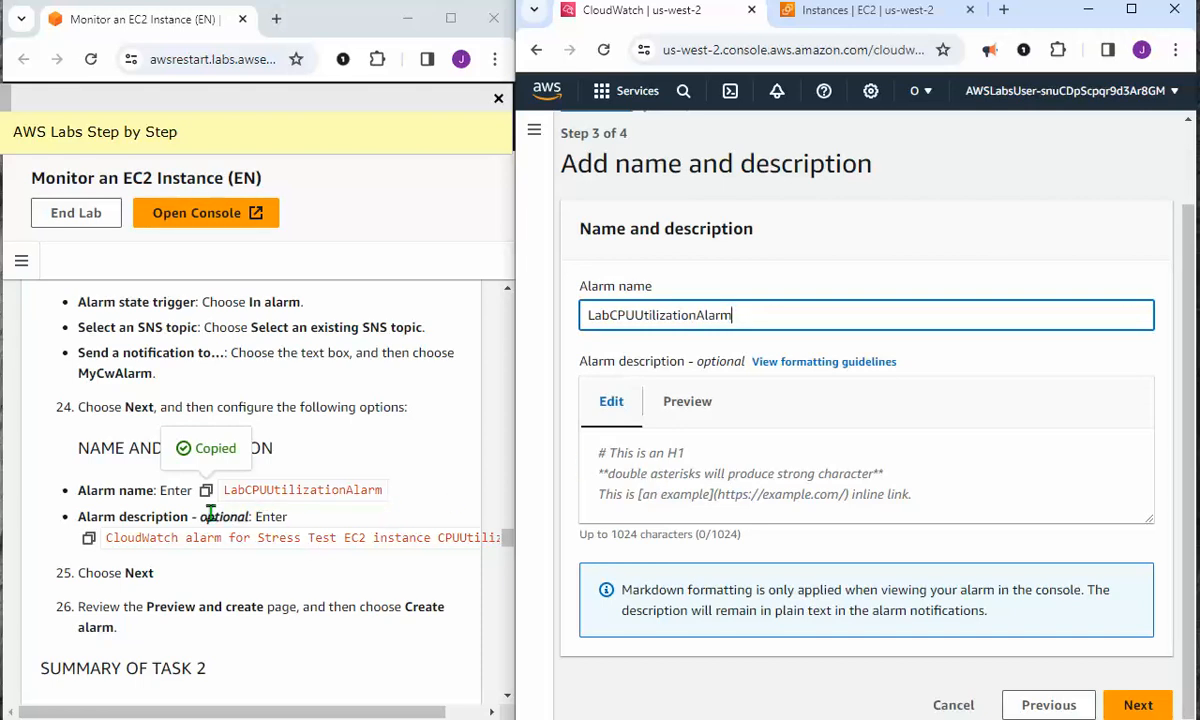
Copy the lab's description "CloudWatch alarm for Stress Test EC2 instance CPUUtilization" into the alarm description and continue to the preview
scroll(195, 537, down, 2)
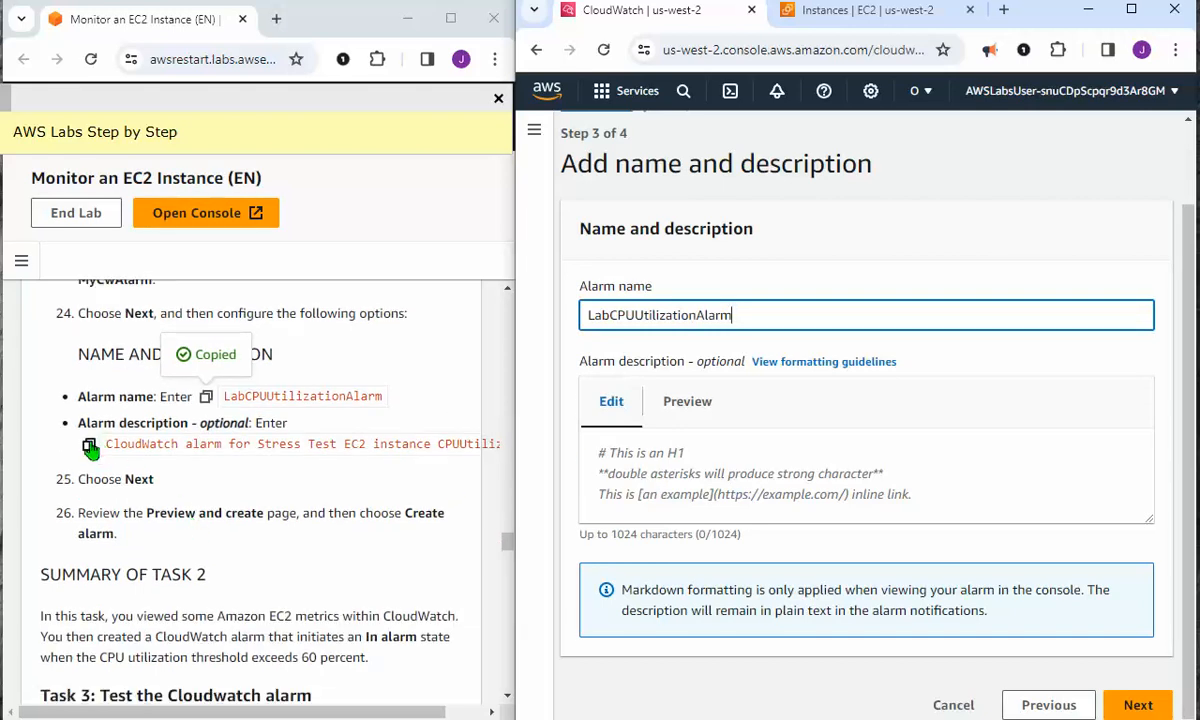
click(90, 444)
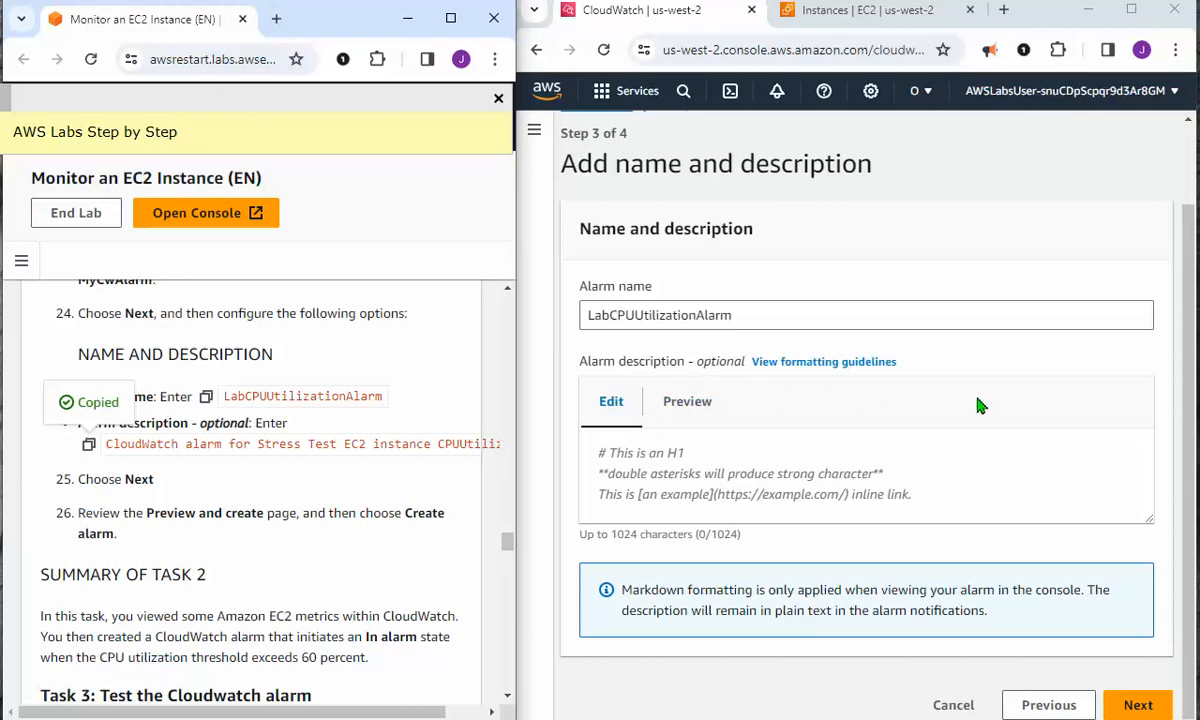
click(594, 461)
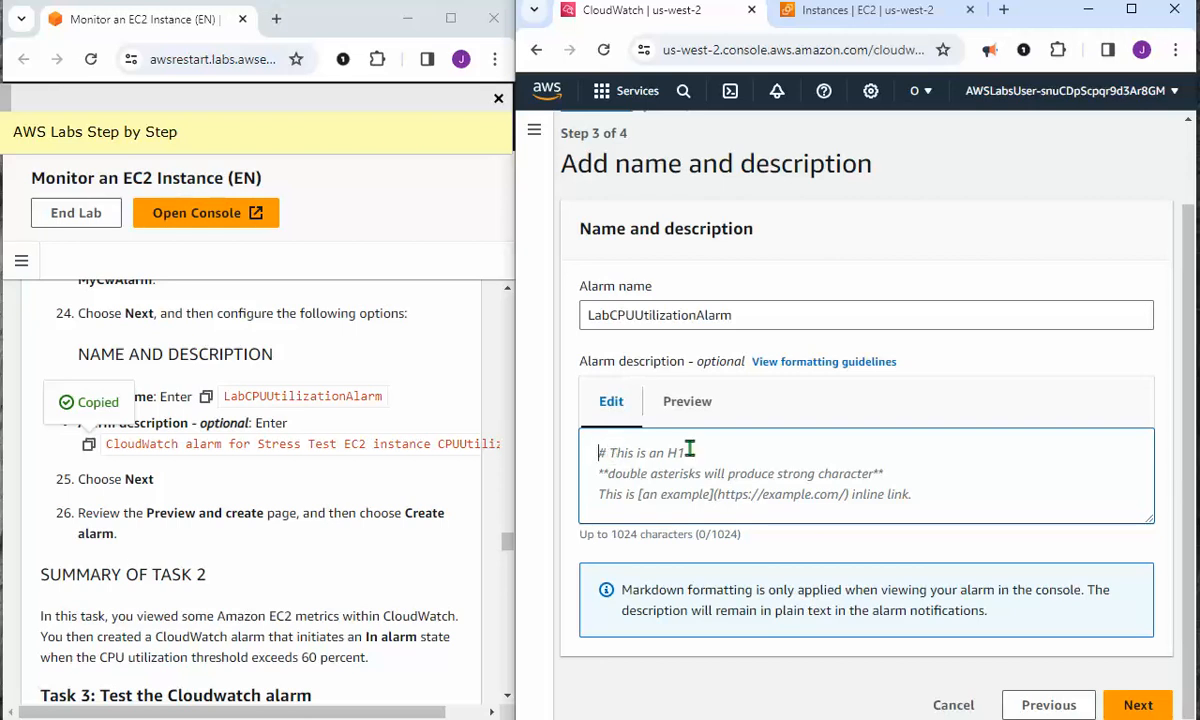
right_click(606, 450)
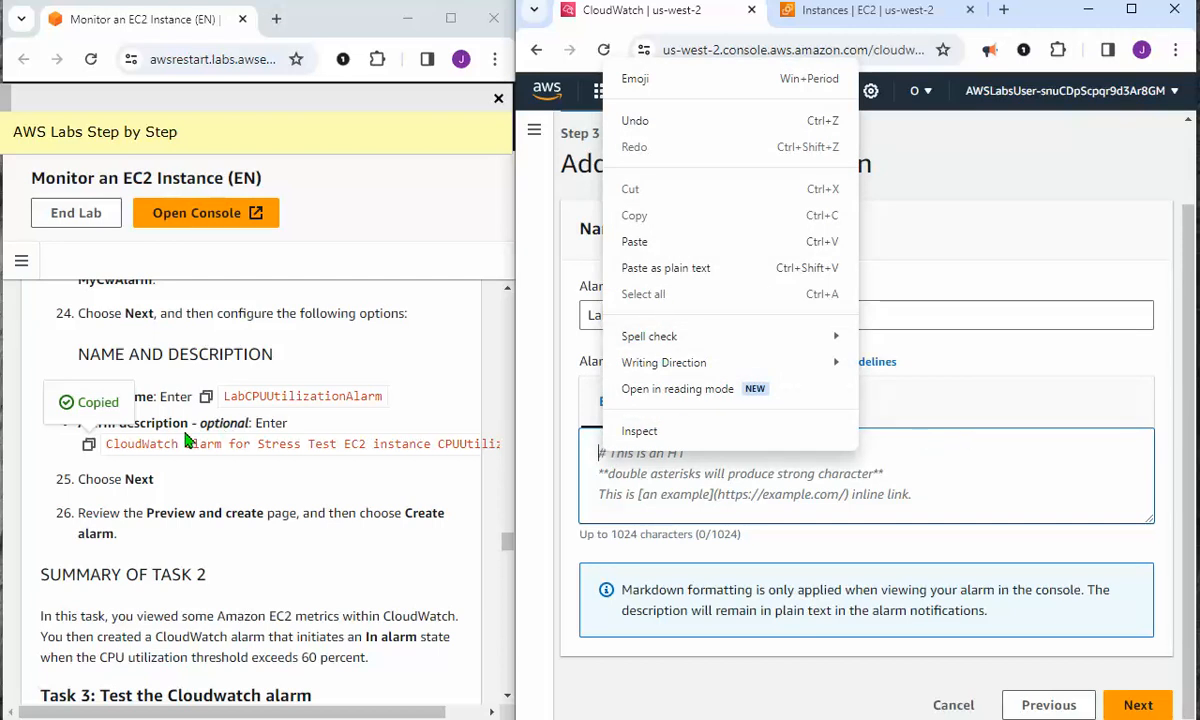
click(637, 457)
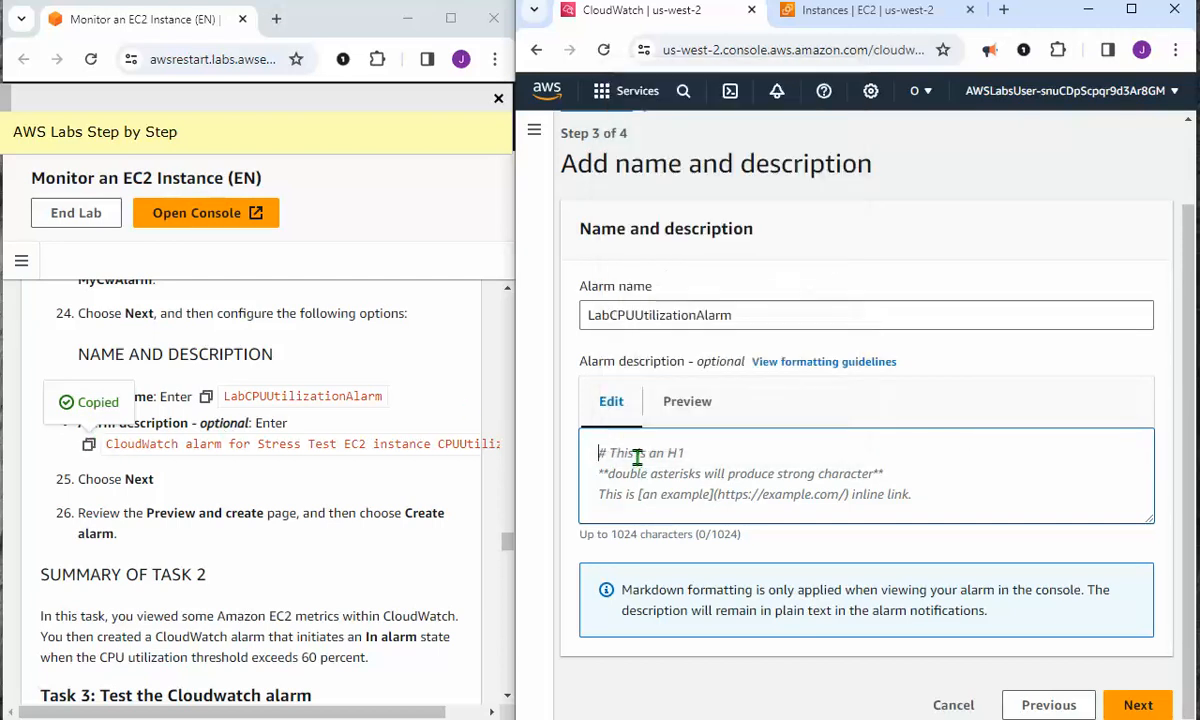
right_click(615, 453)
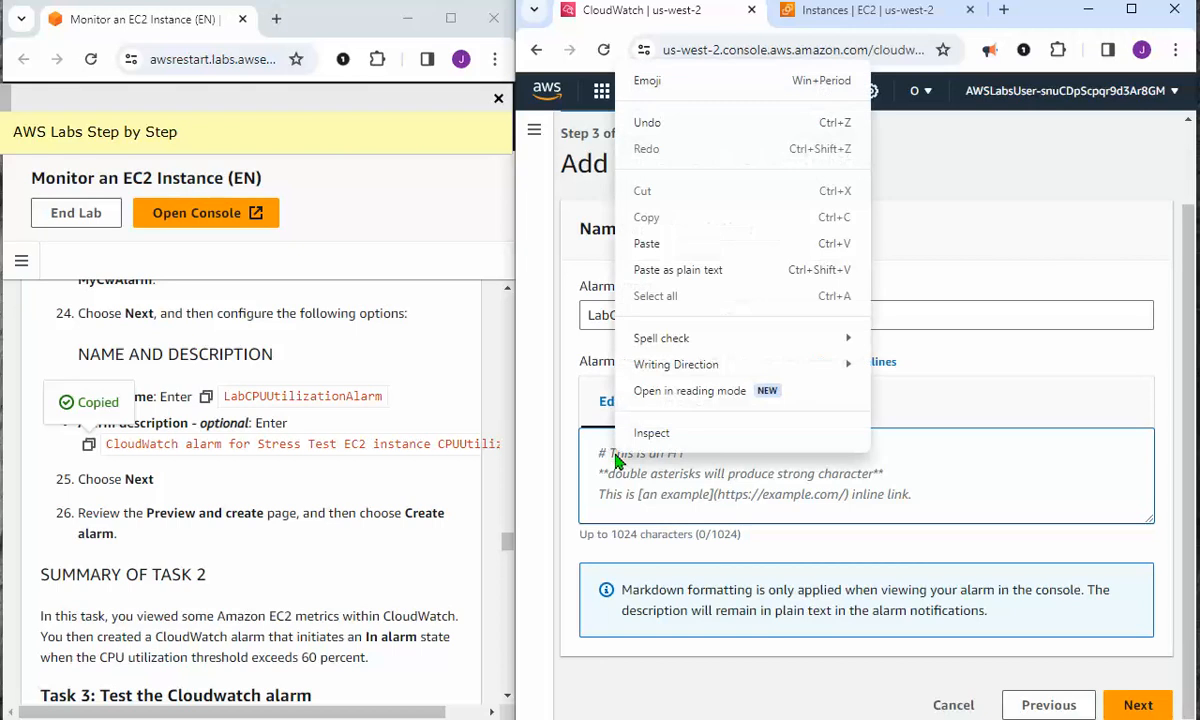
click(660, 240)
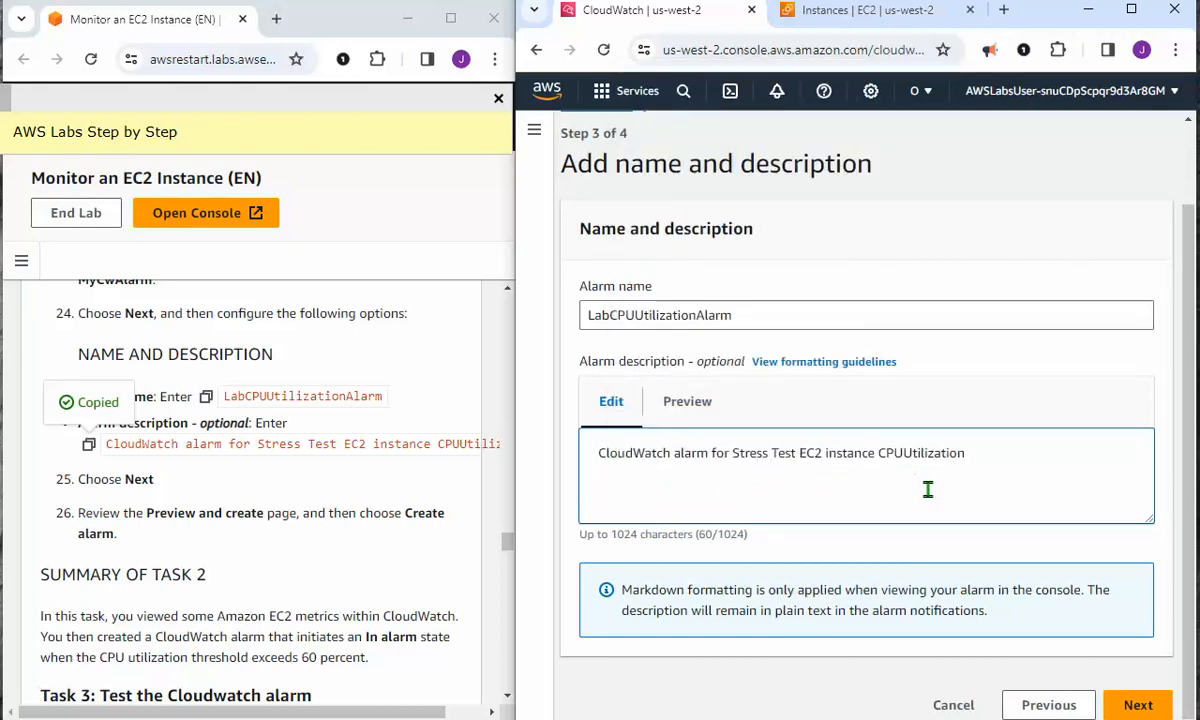
click(1138, 706)
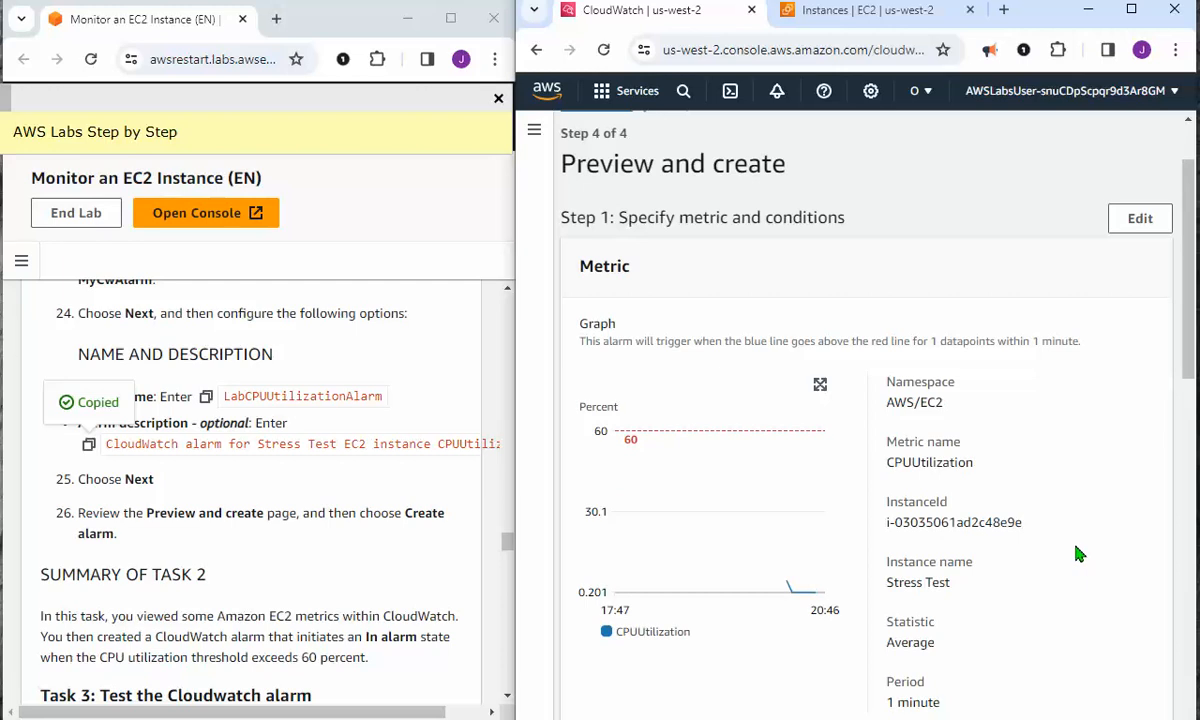
Review the metric, notification action, name and description on the preview page and create the alarm
scroll(313, 517, down, 1)
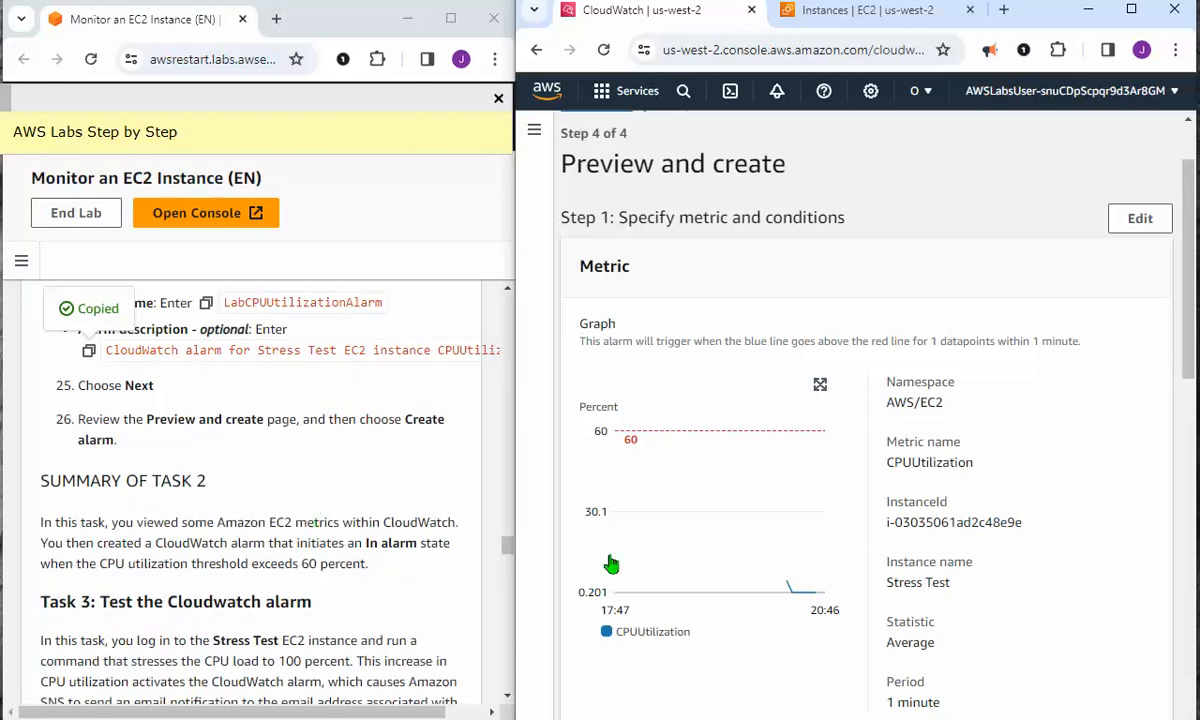
scroll(1018, 509, down, 8)
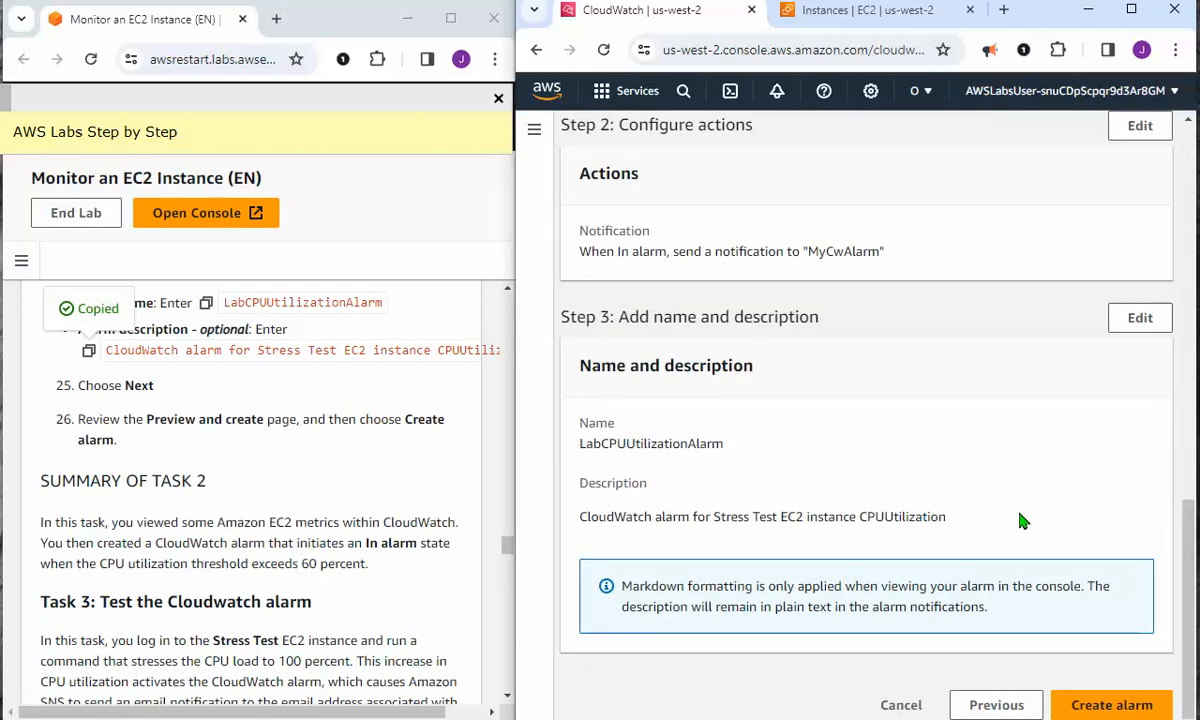
click(1108, 706)
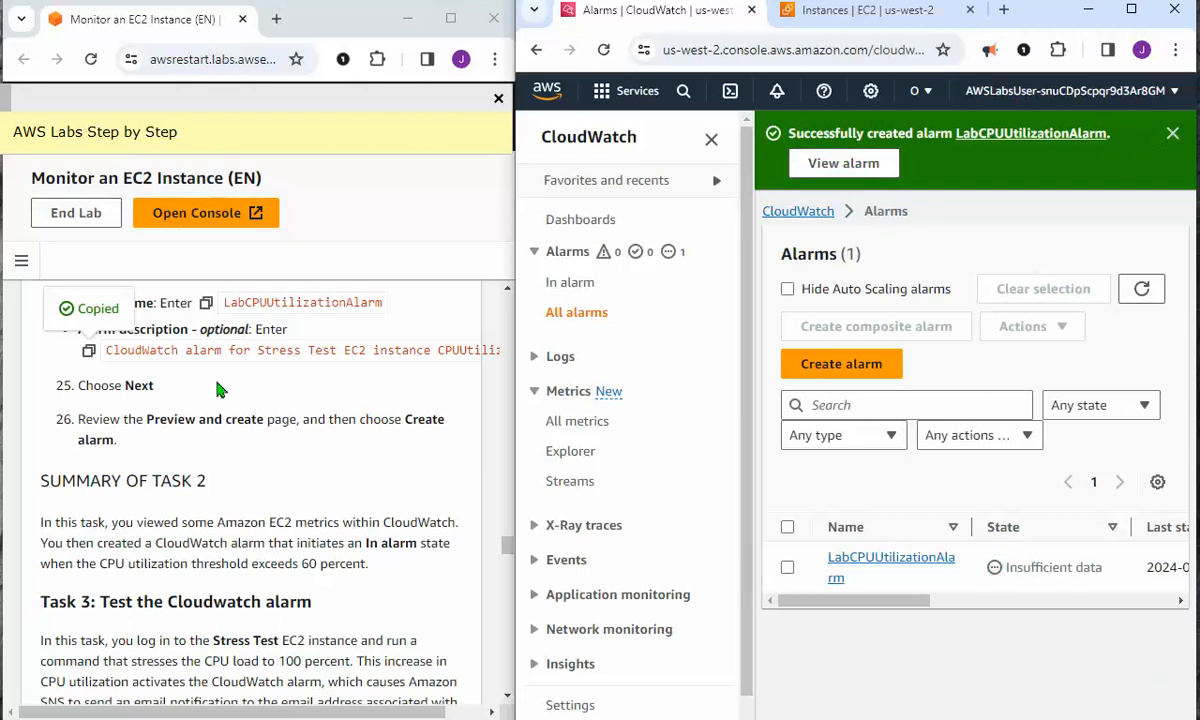
Read the start of Task 3 and connect to the Stress Test EC2 instance with Session Manager
scroll(297, 485, down, 5)
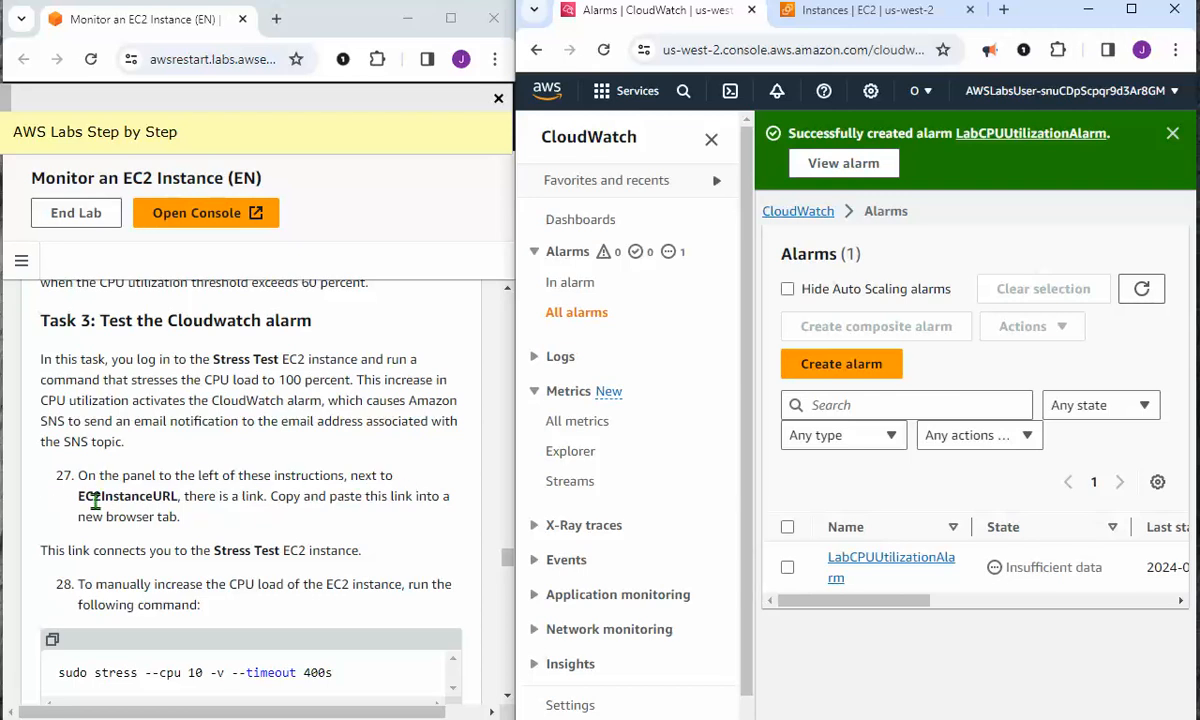
drag(76, 497, 179, 497)
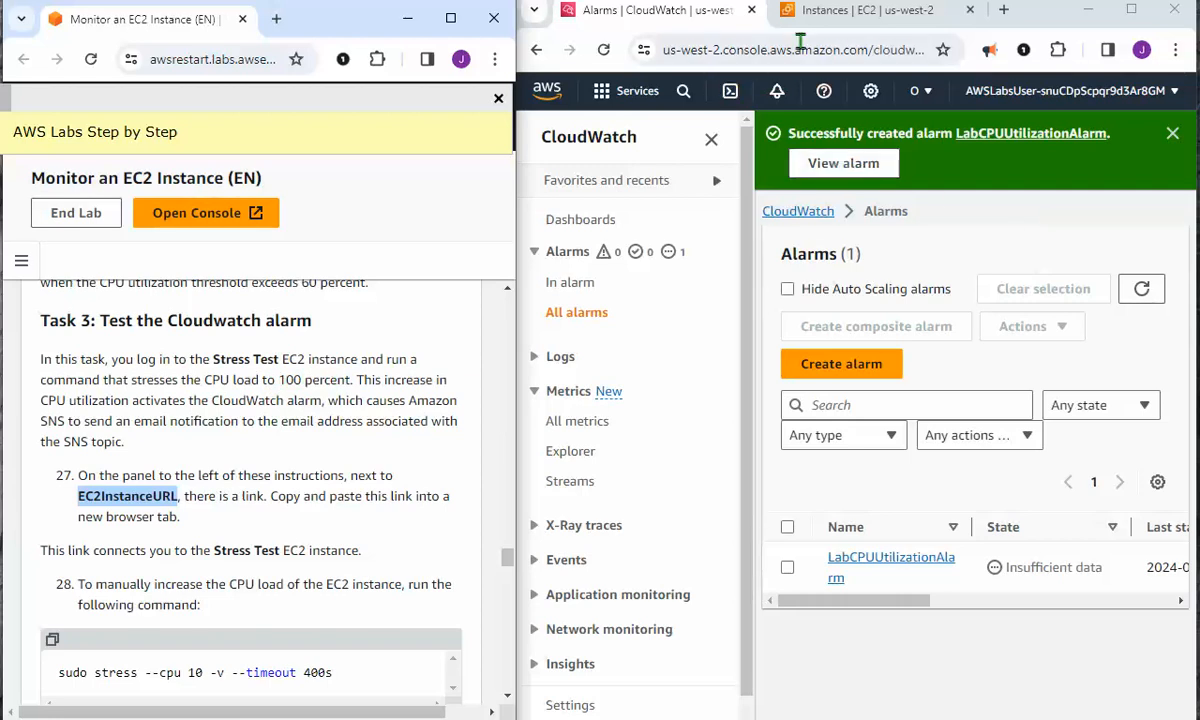
click(815, 14)
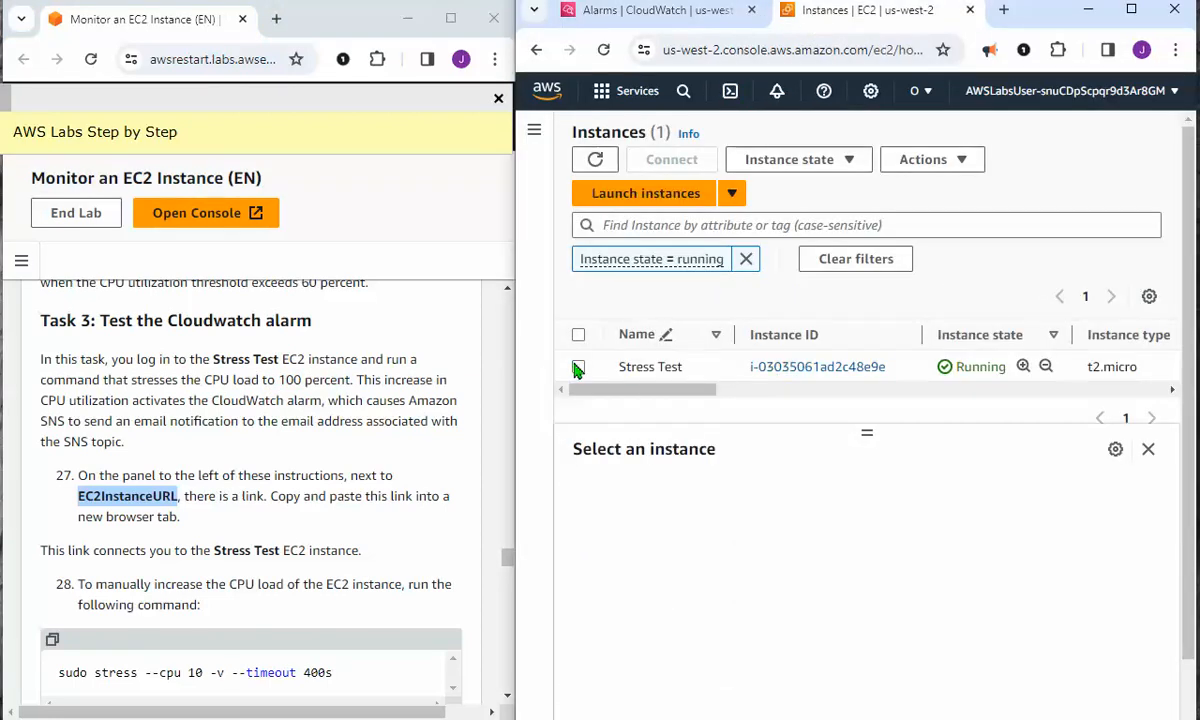
click(640, 366)
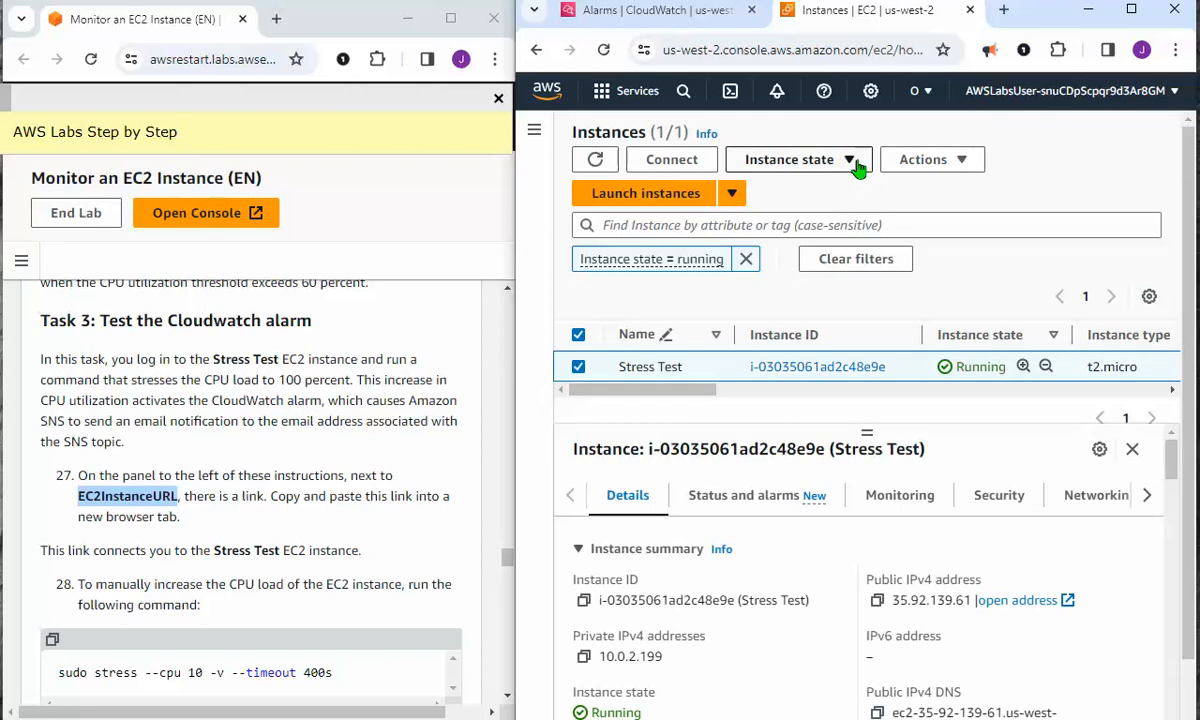
click(672, 162)
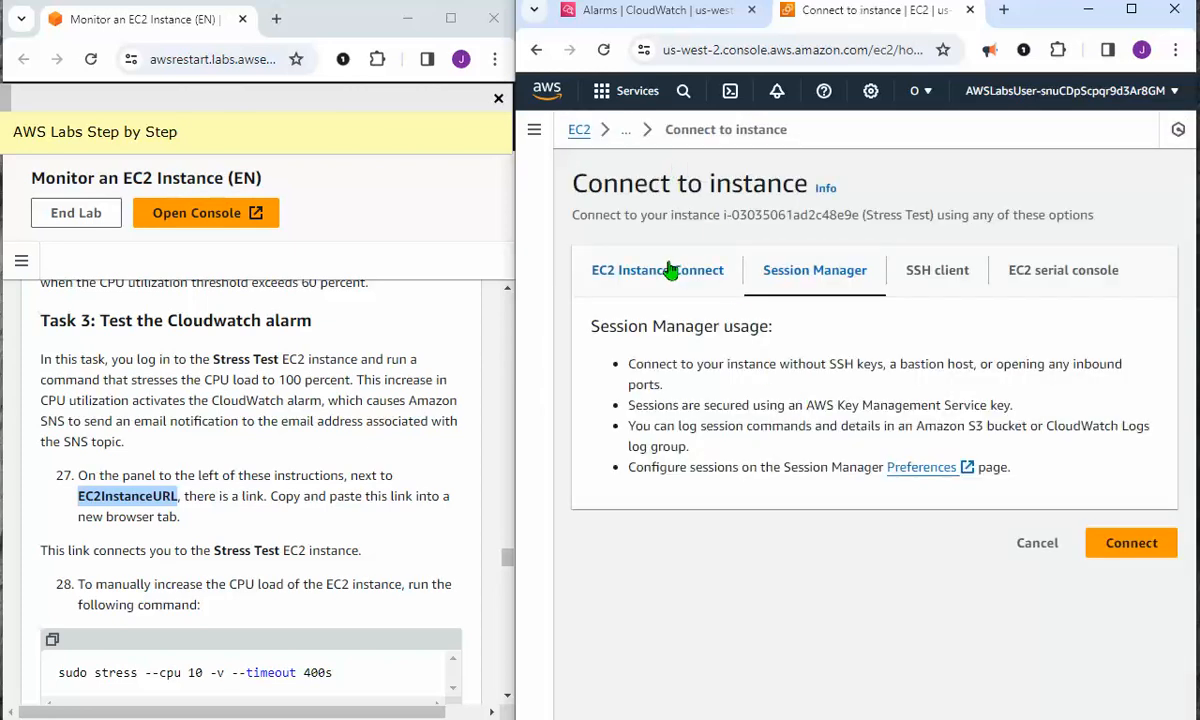
click(1124, 548)
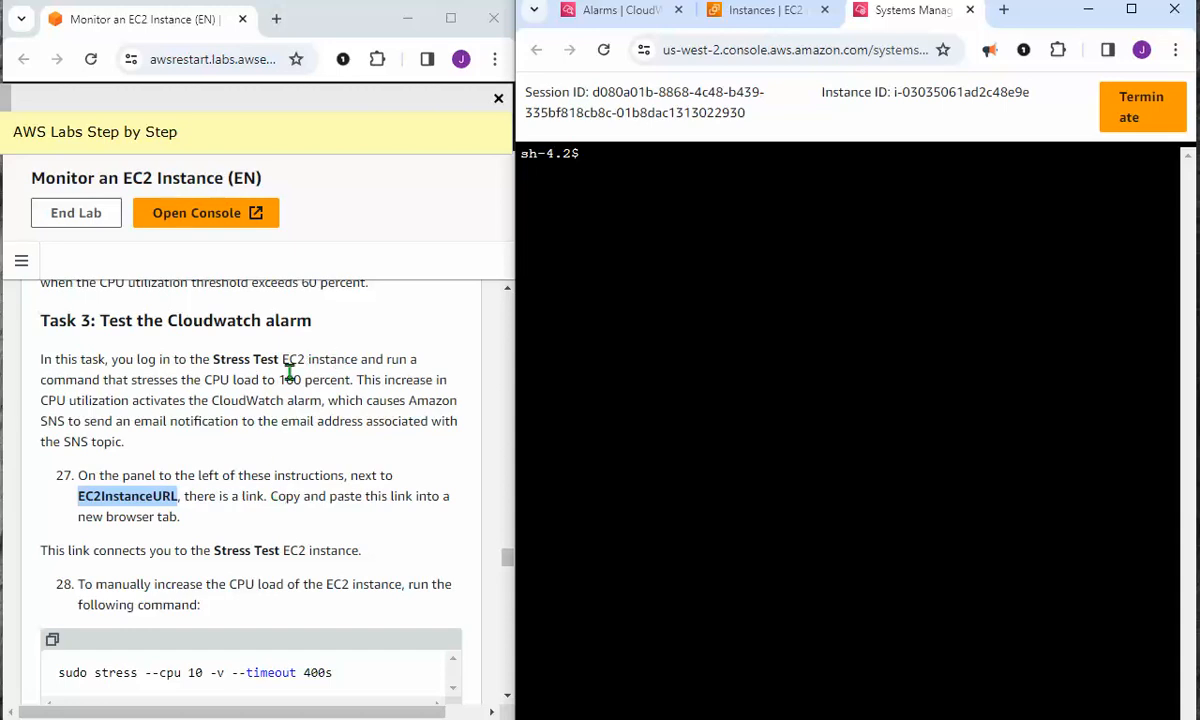
Copy the command from lab step 28 and run sudo stress --cpu 10 -v --timeout 400s in the instance's terminal
scroll(335, 510, down, 2)
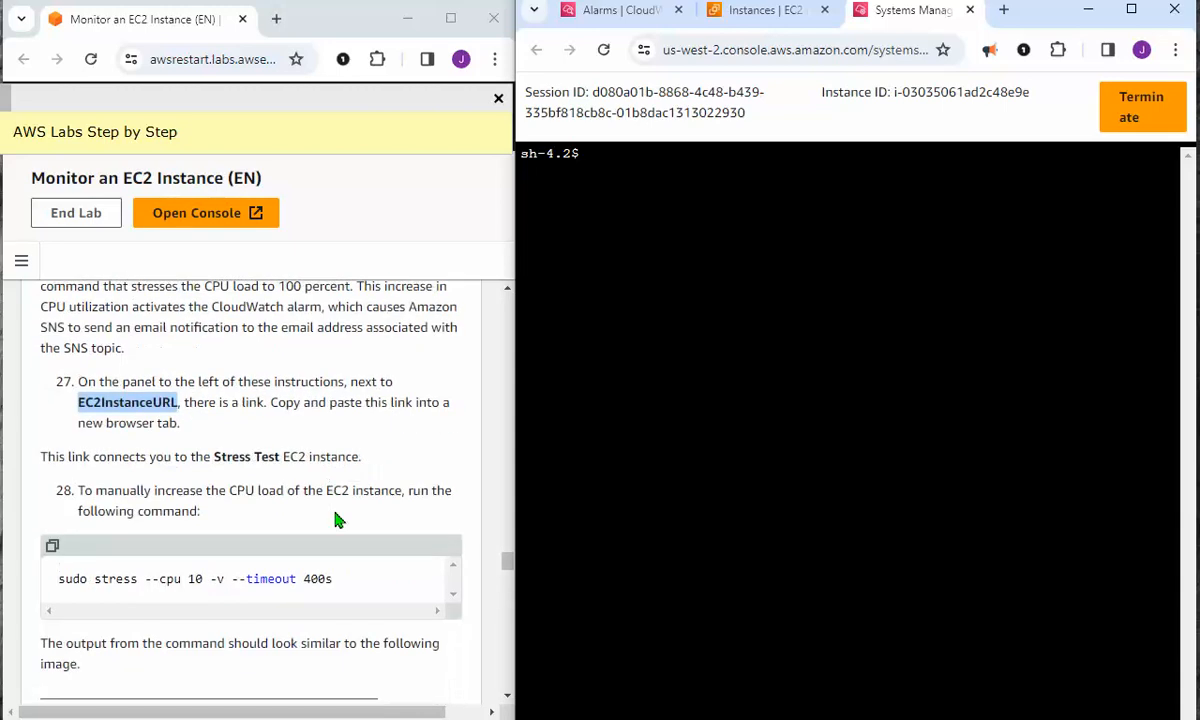
drag(336, 584, 134, 587)
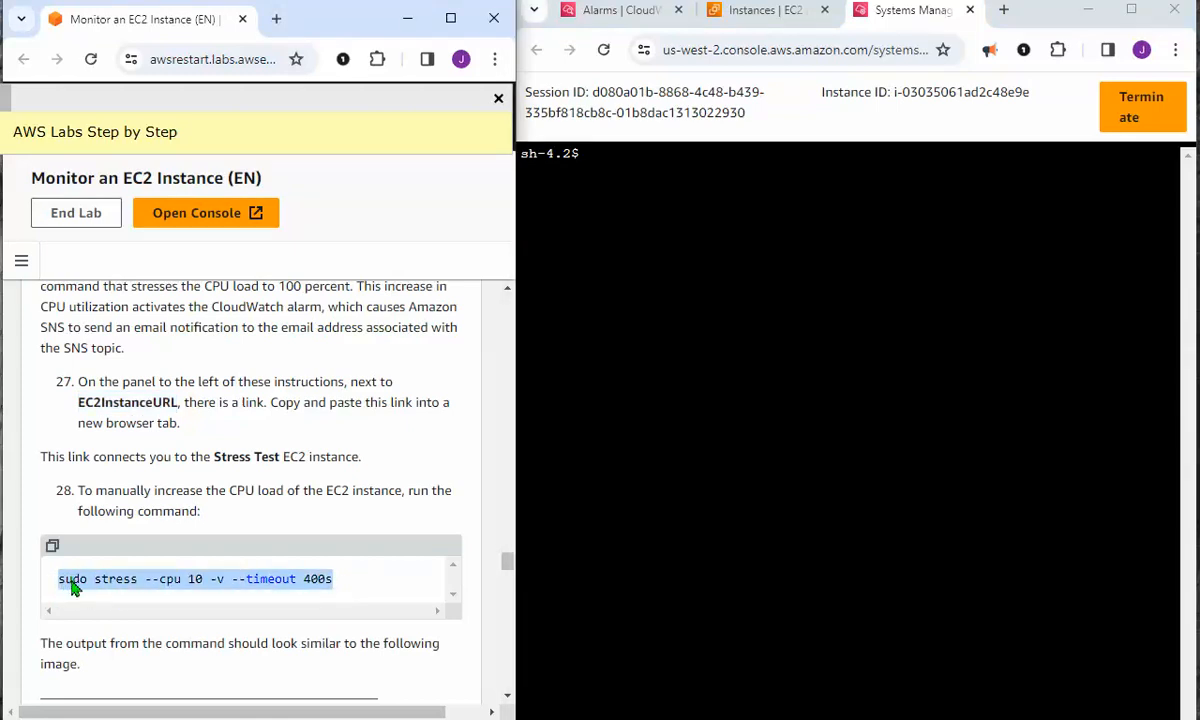
right_click(72, 580)
click(128, 347)
right_click(625, 198)
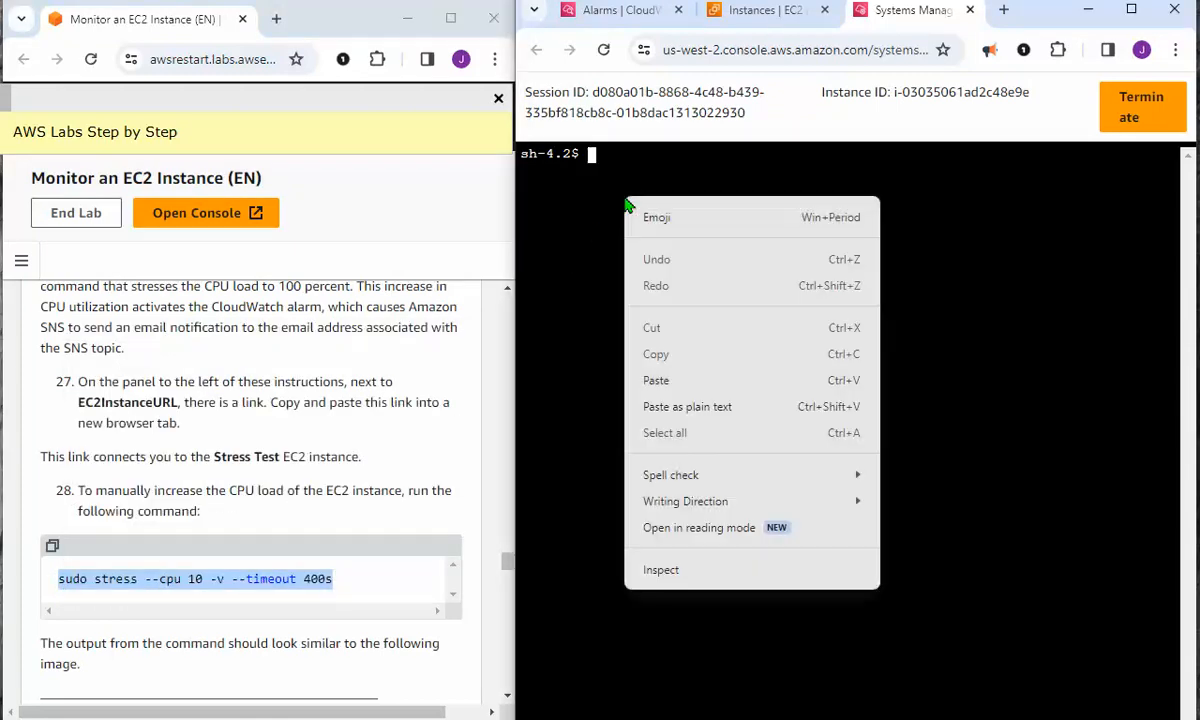
click(657, 381)
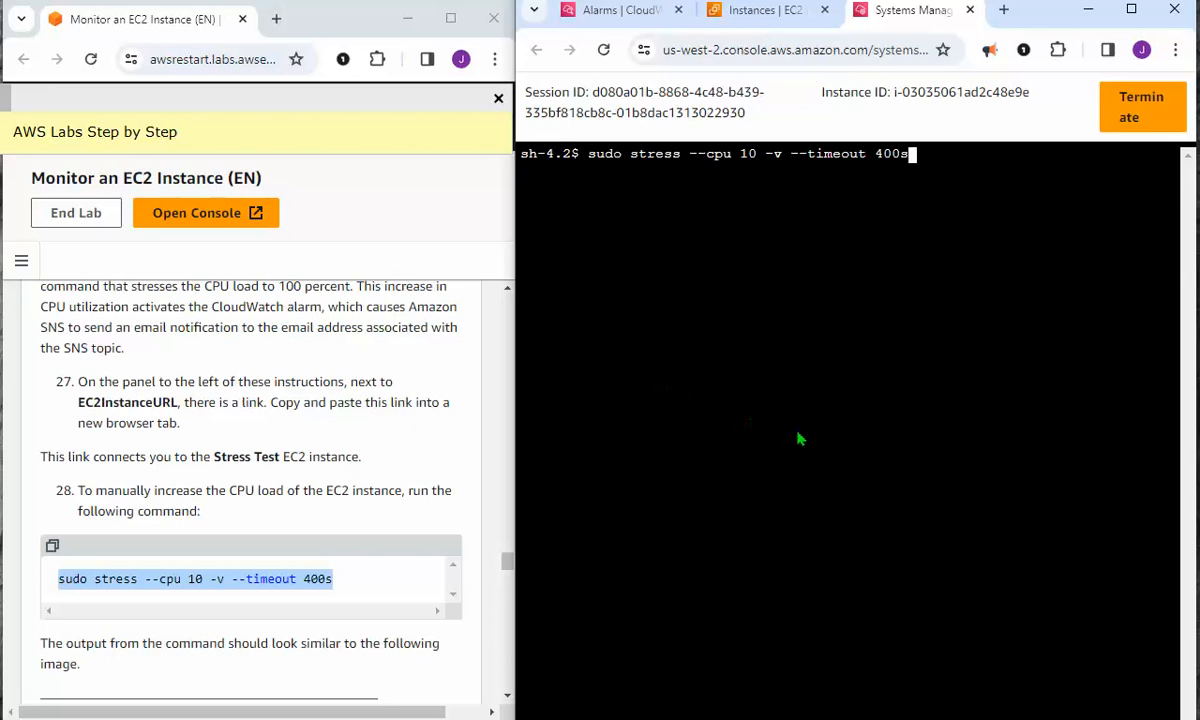
key(Return)
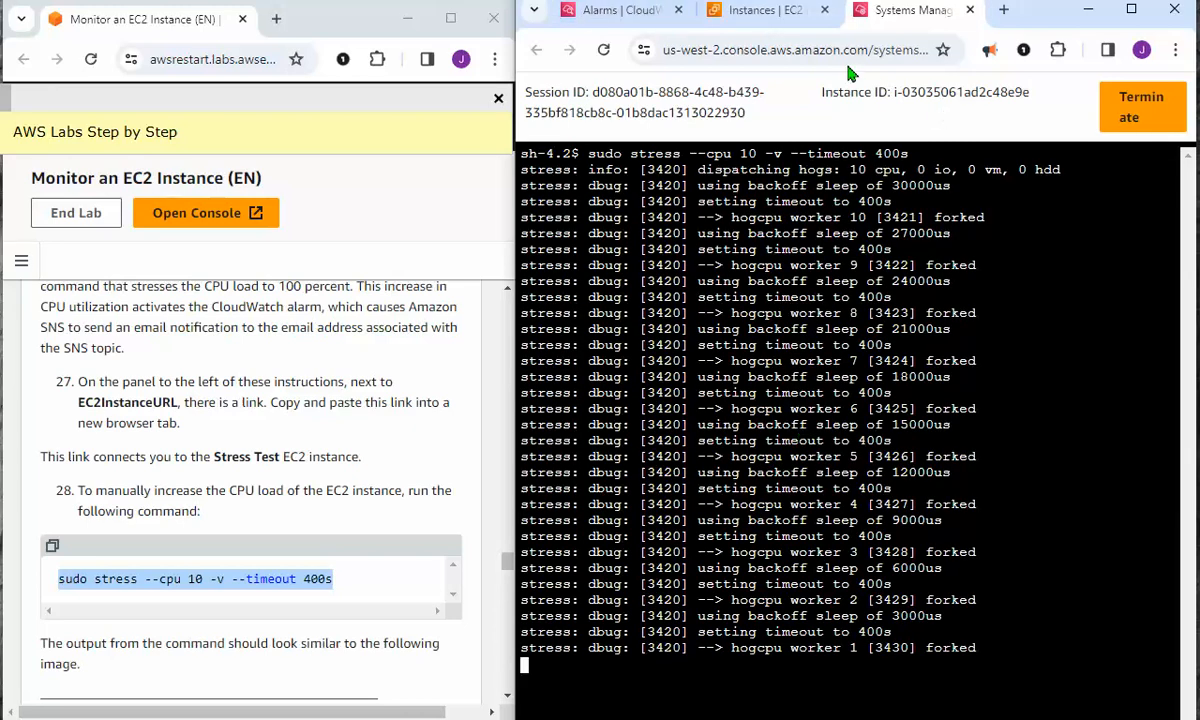
Check the state of LabCPUUtilizationAlarm in the CloudWatch alarms list and collapse the CloudWatch navigation pane
click(778, 12)
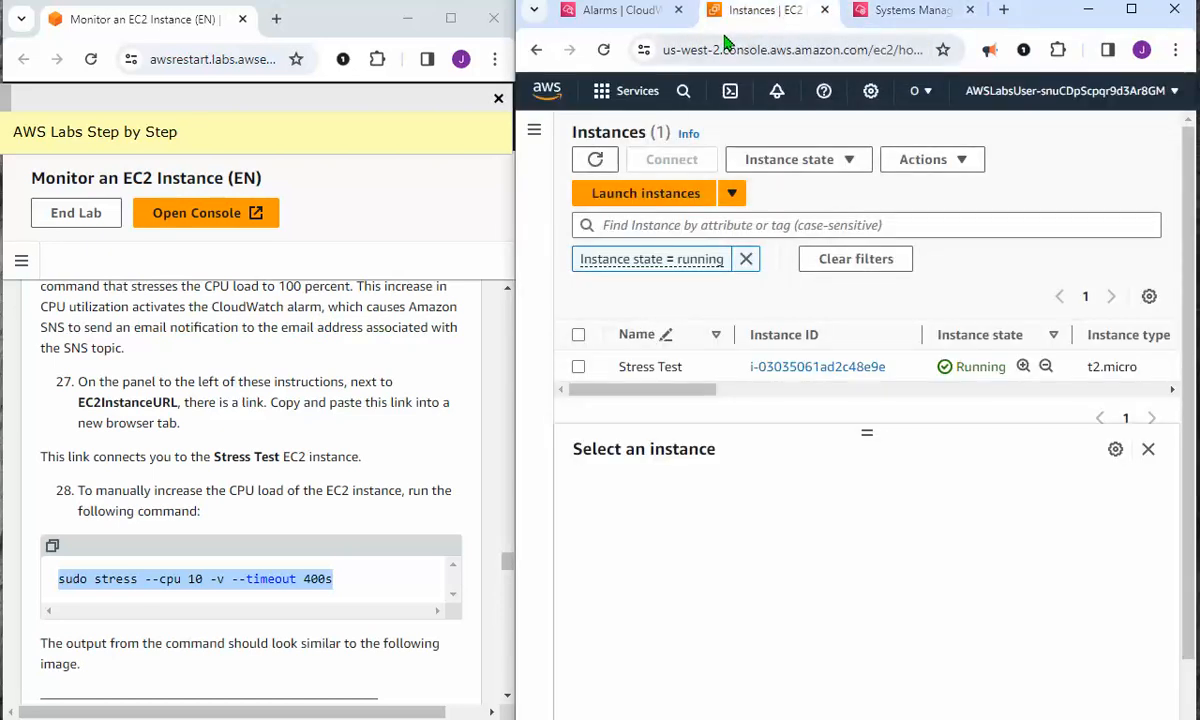
click(650, 12)
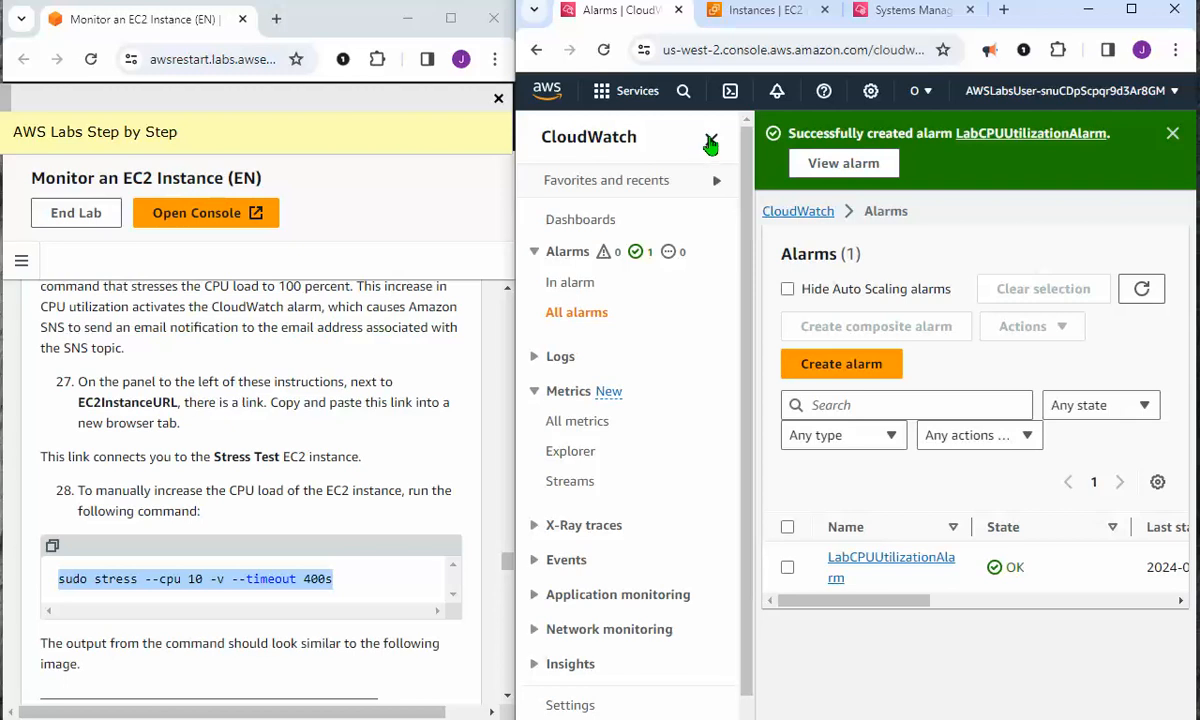
click(711, 145)
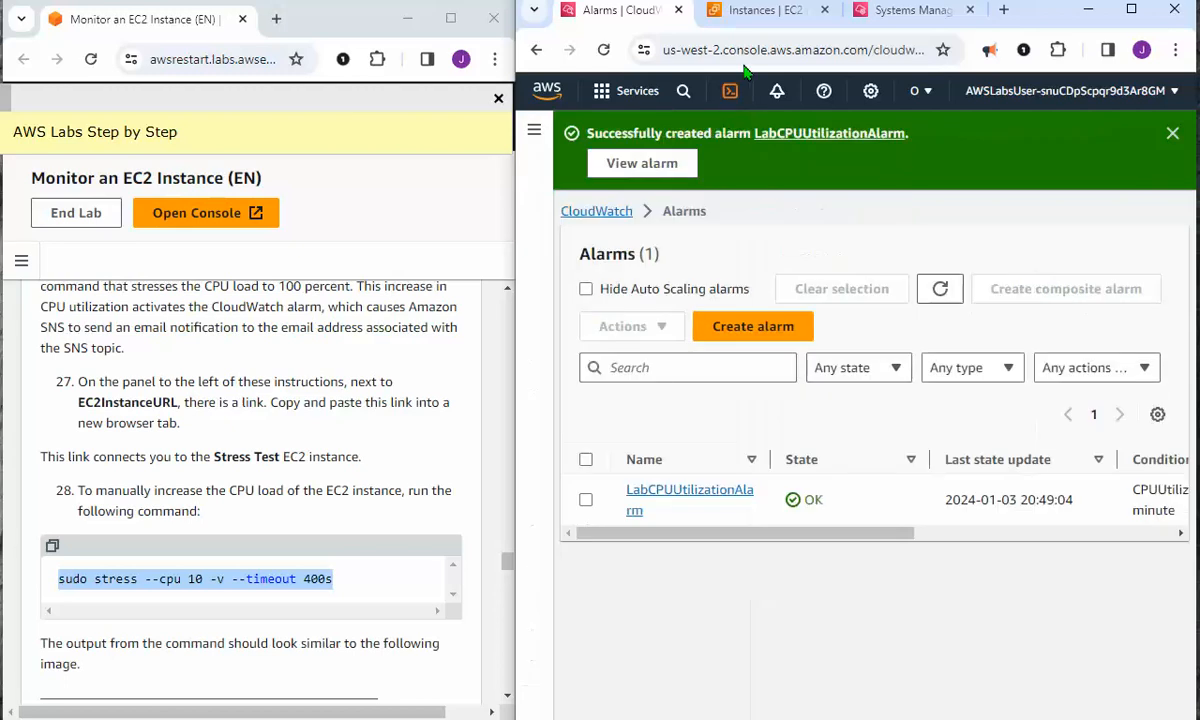
Select the Stress Test instance in the EC2 instances list and examine its CPU utilization among the monitoring graphs
click(765, 12)
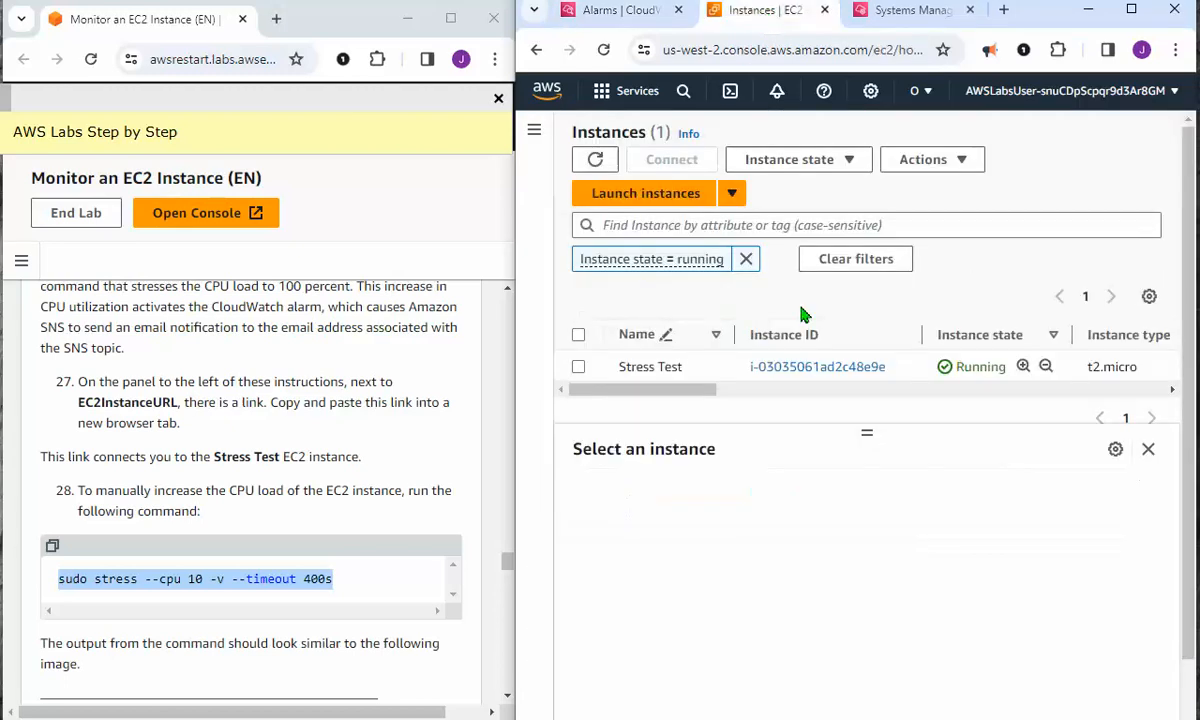
click(578, 367)
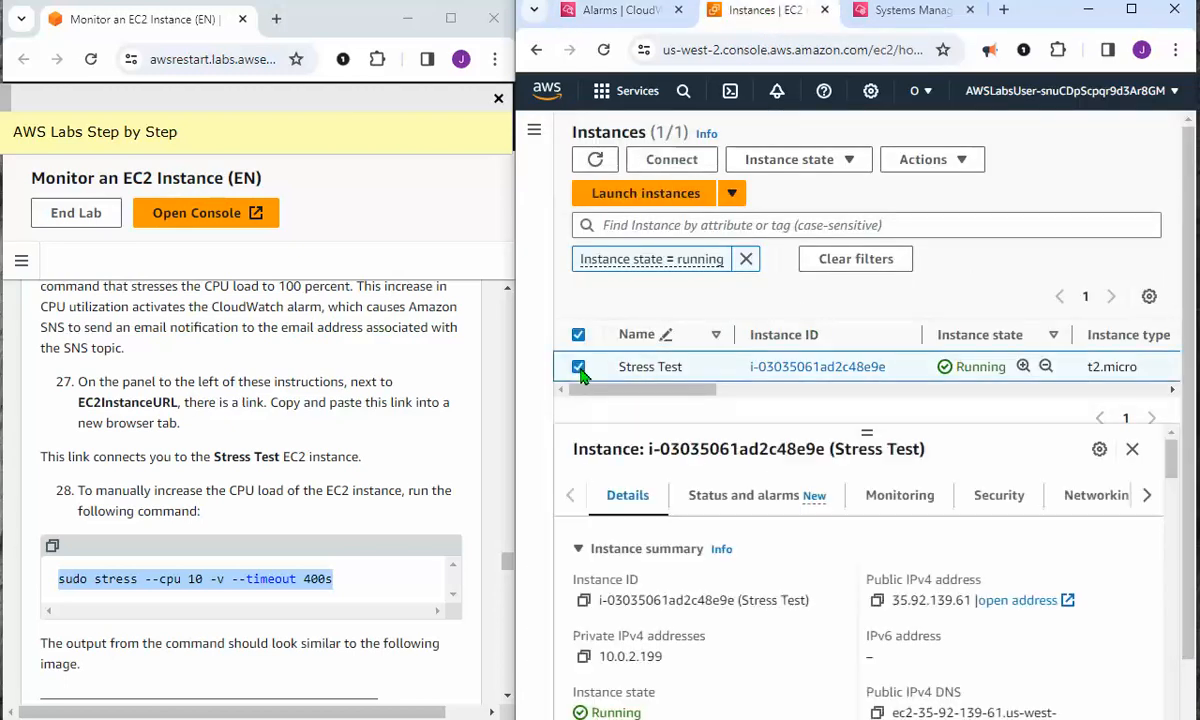
click(905, 497)
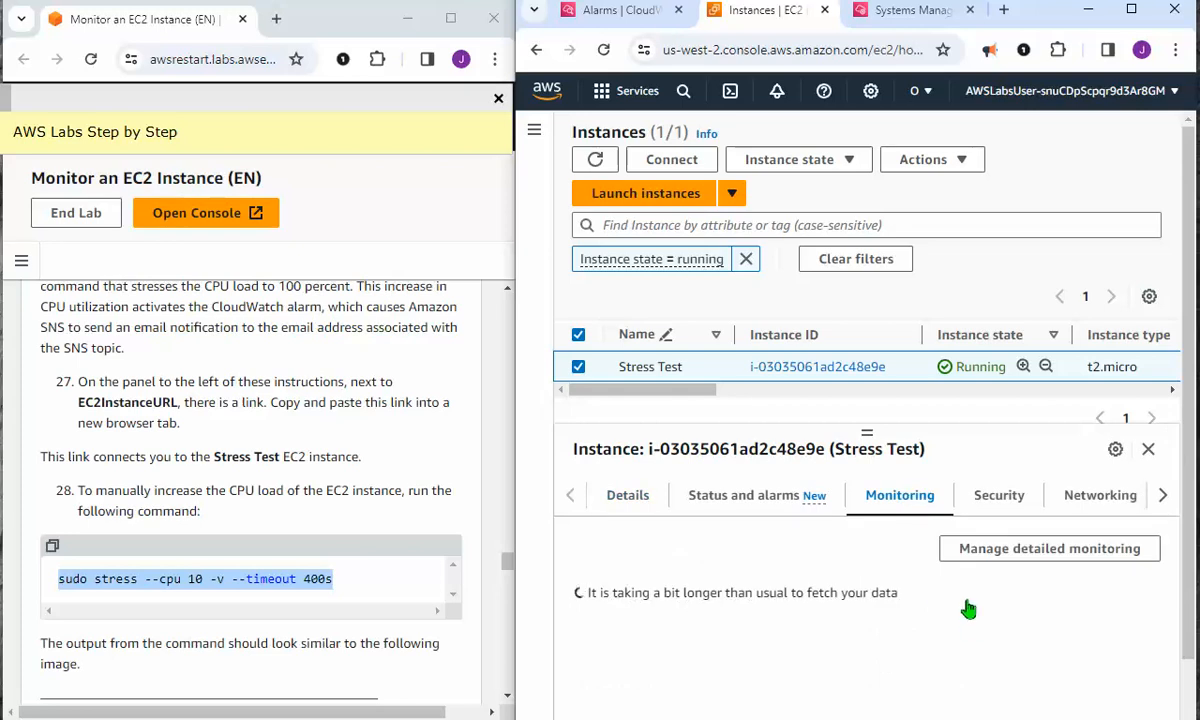
scroll(1000, 595, down, 2)
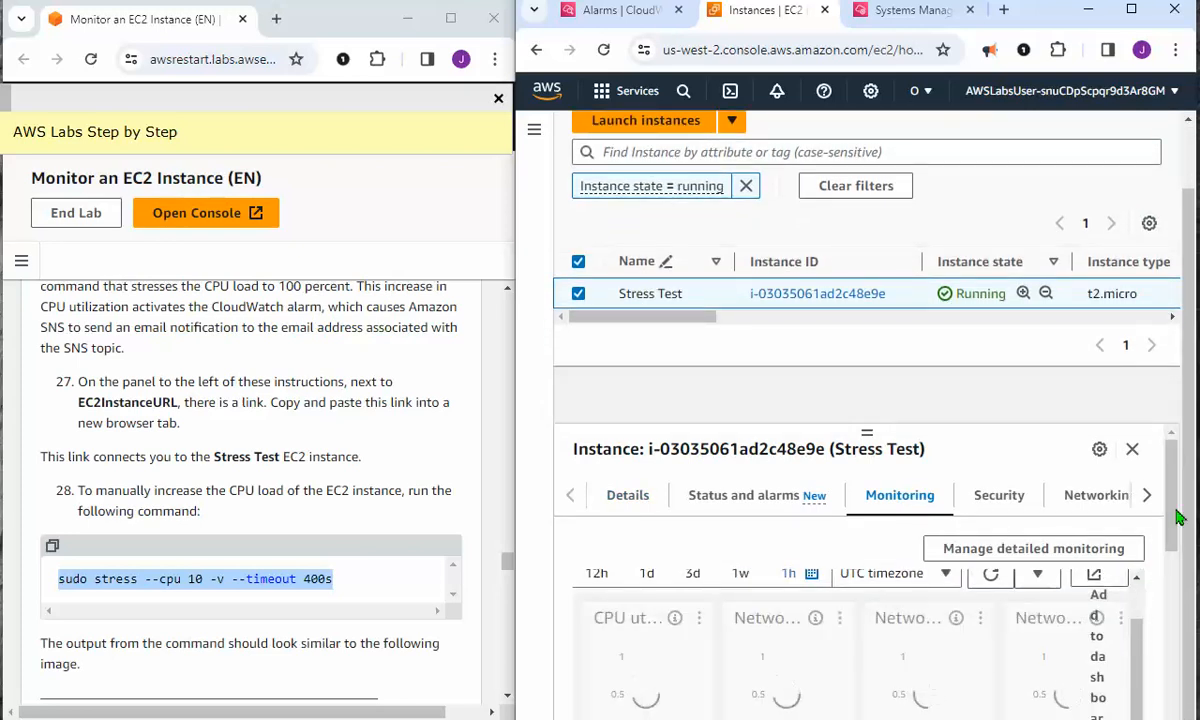
scroll(700, 640, down, 1)
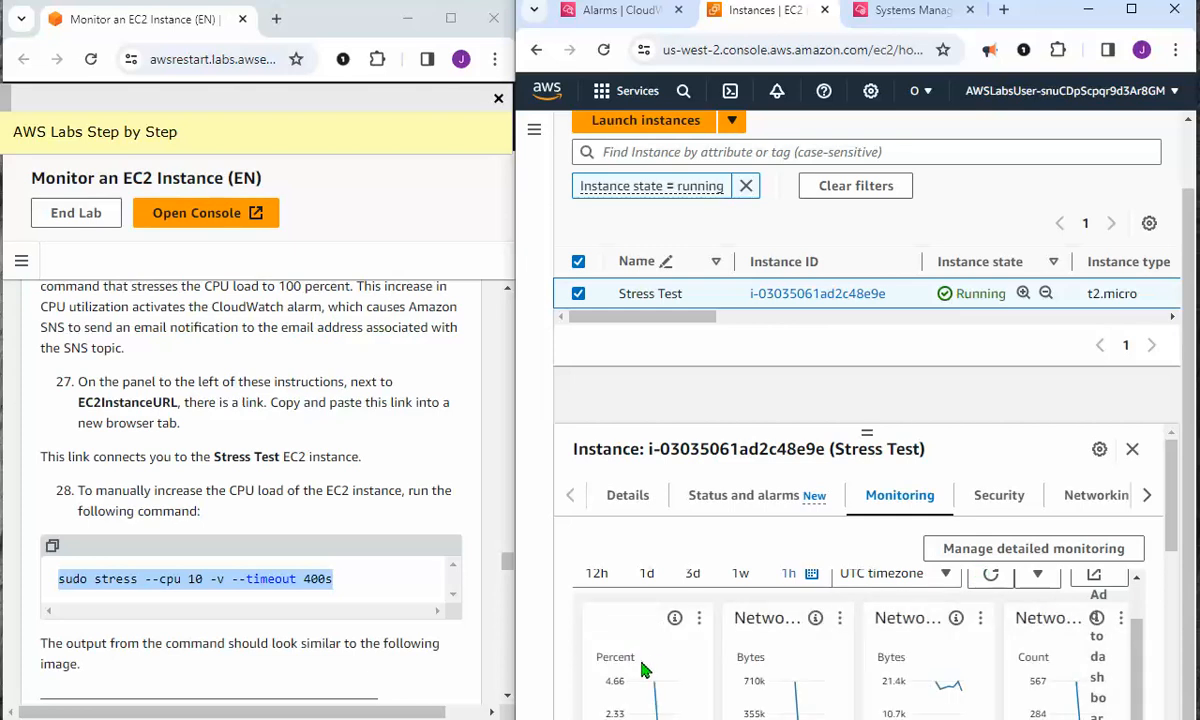
scroll(645, 640, down, 3)
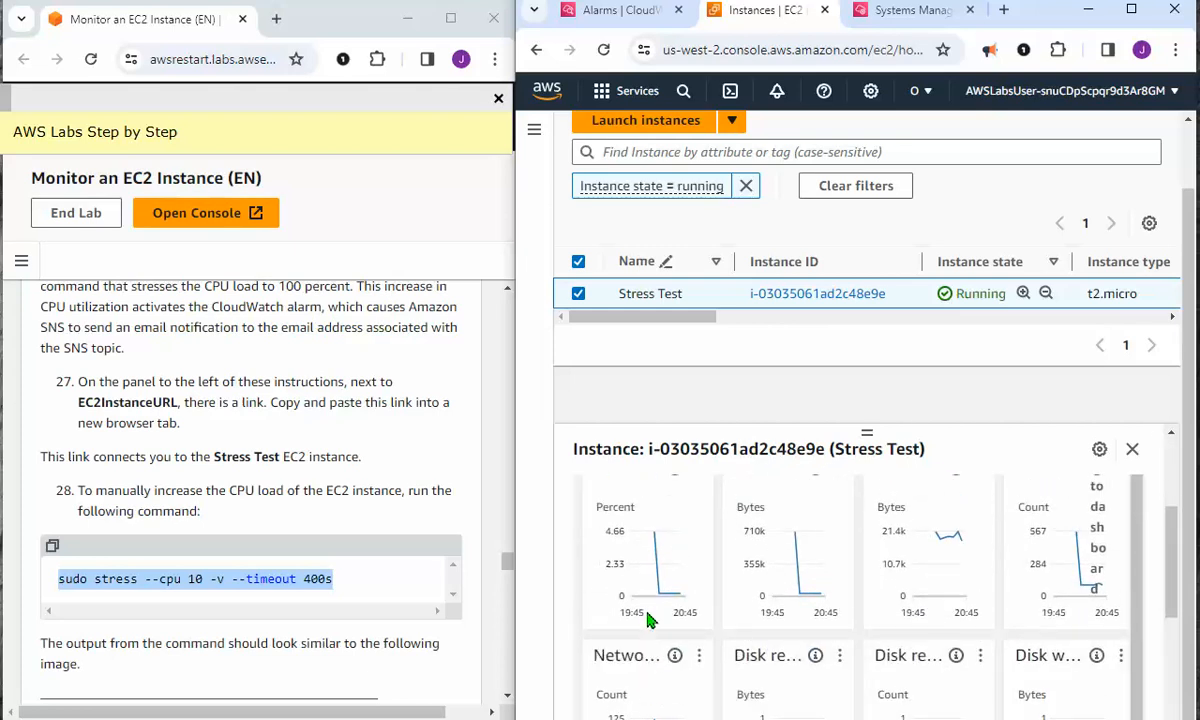
Open LabCPUUtilizationAlarm from the CloudWatch alarms list and examine its CPUUtilization graph, state timeline and details
mouse_move(665, 618)
mouse_move(682, 595)
click(630, 12)
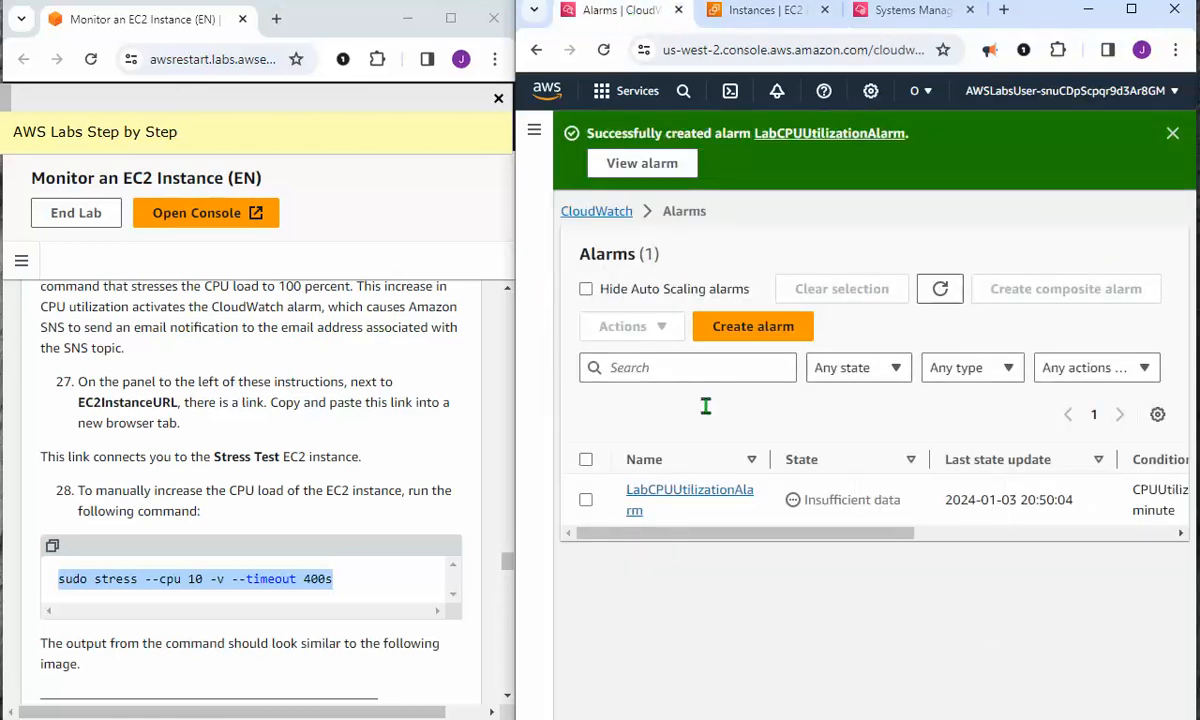
click(691, 496)
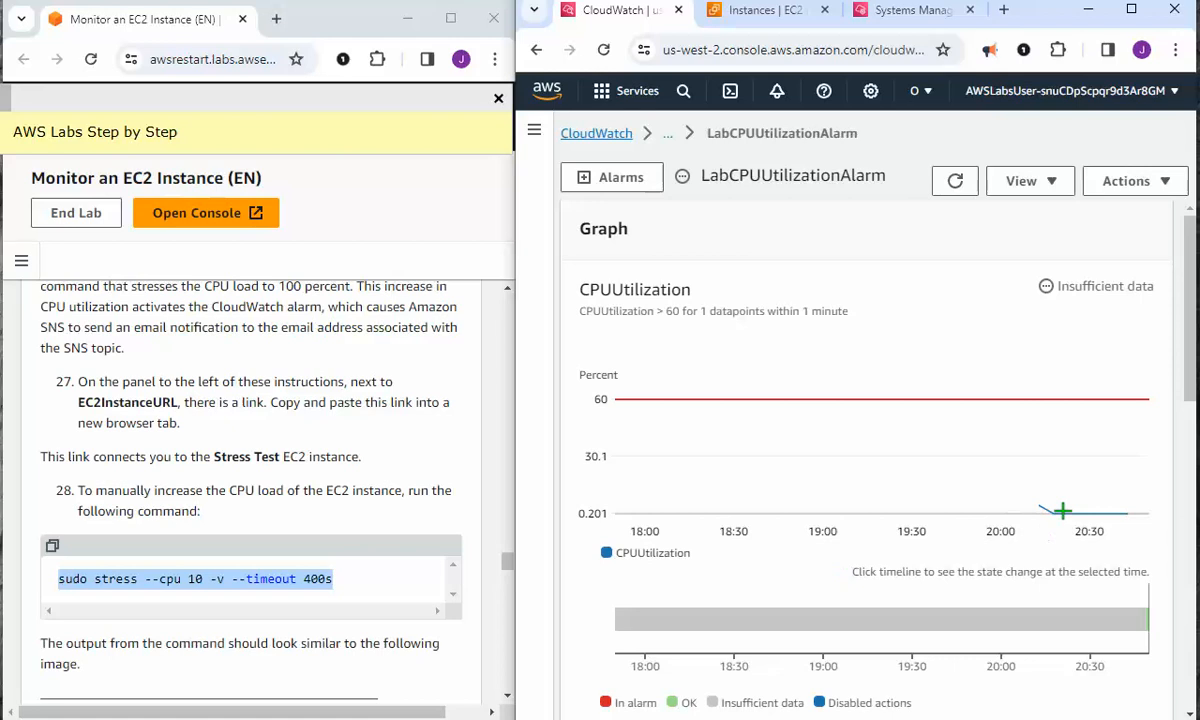
mouse_move(1045, 512)
scroll(943, 555, down, 4)
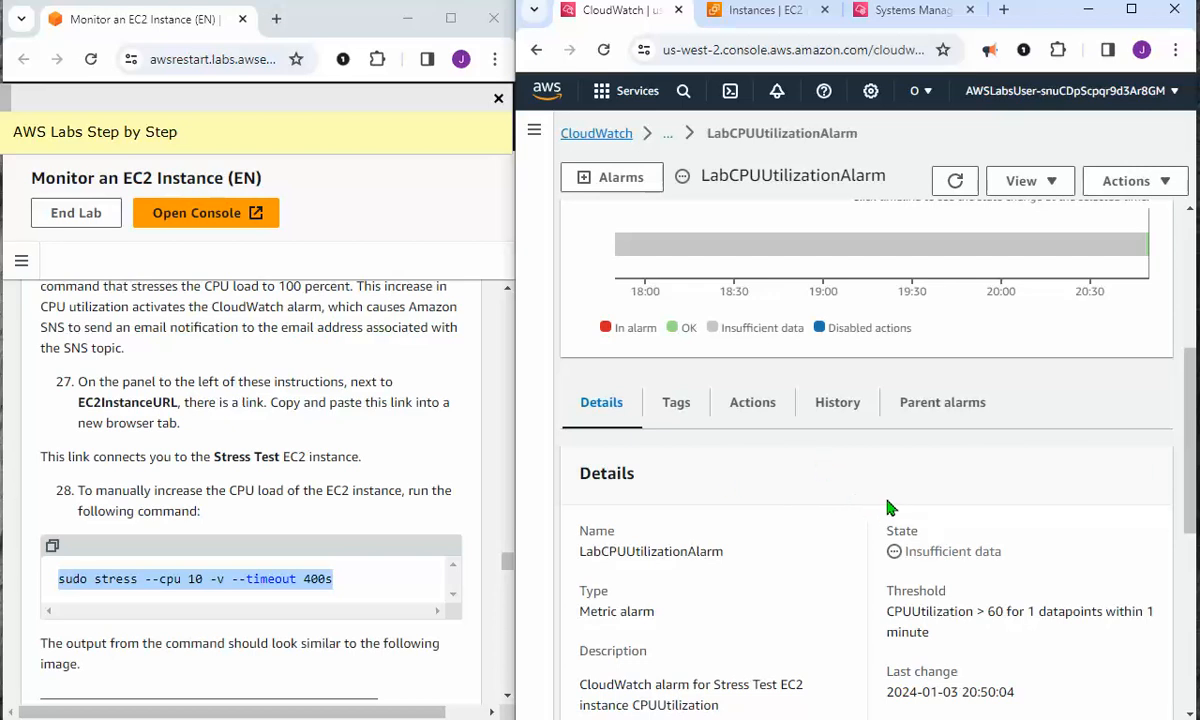
scroll(890, 508, up, 4)
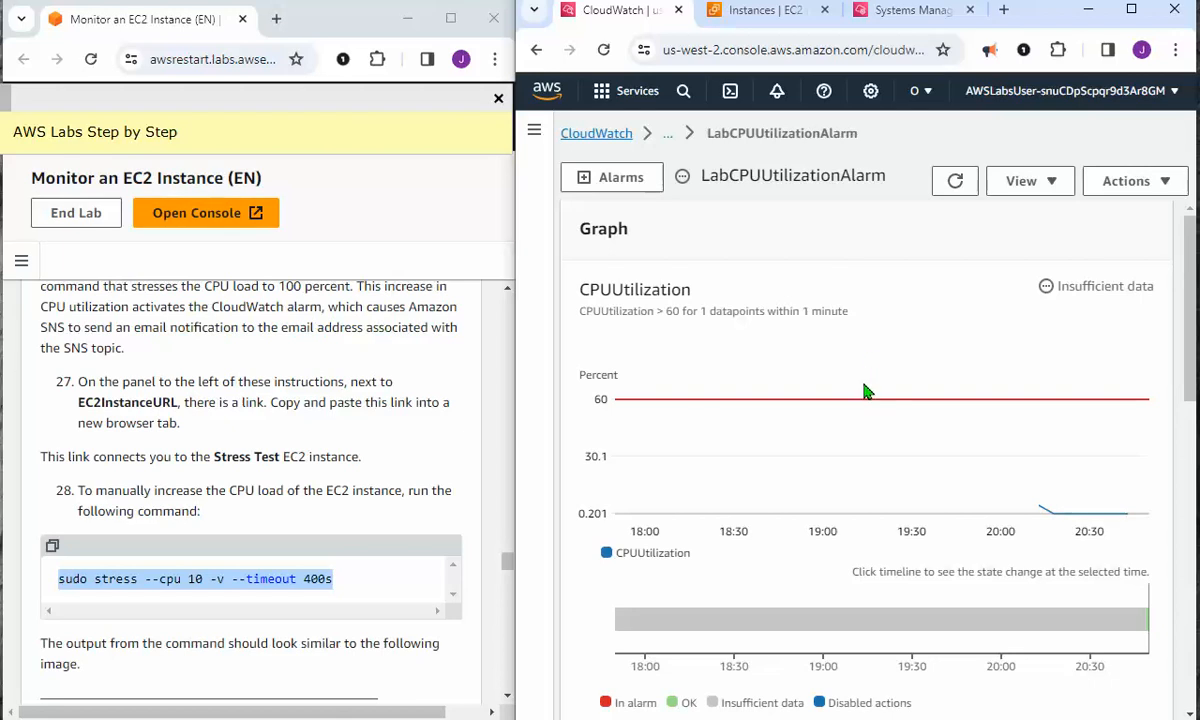
scroll(866, 391, down, 7)
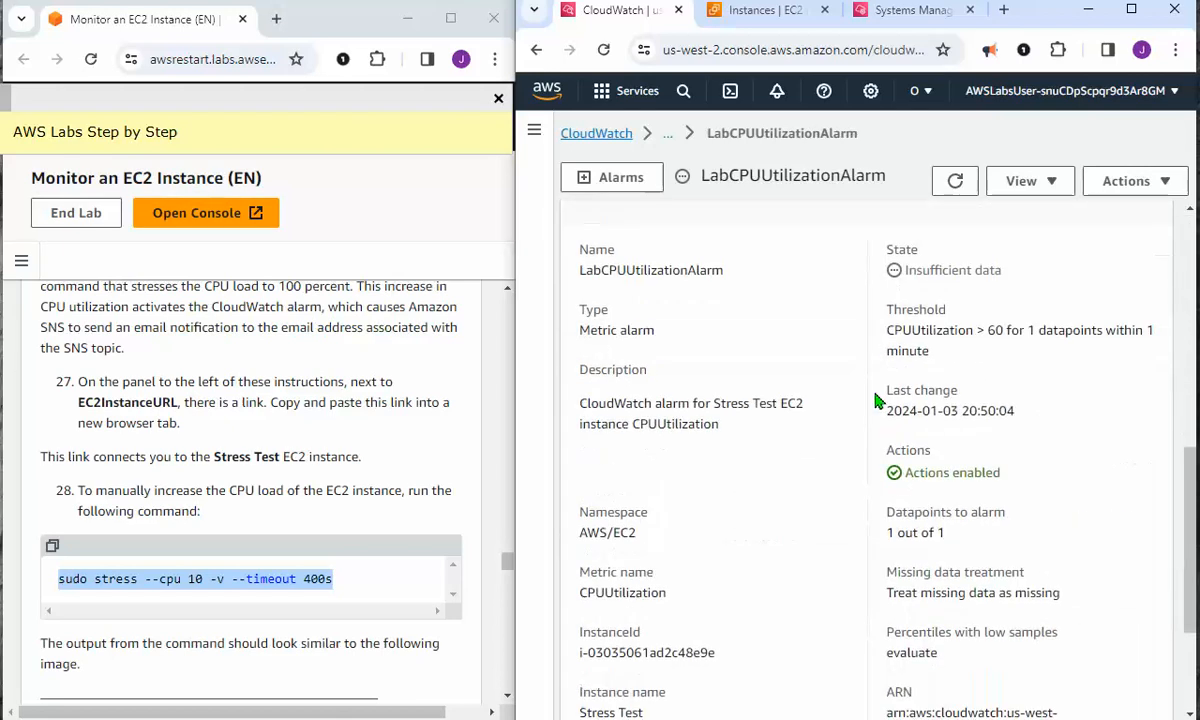
scroll(876, 401, down, 2)
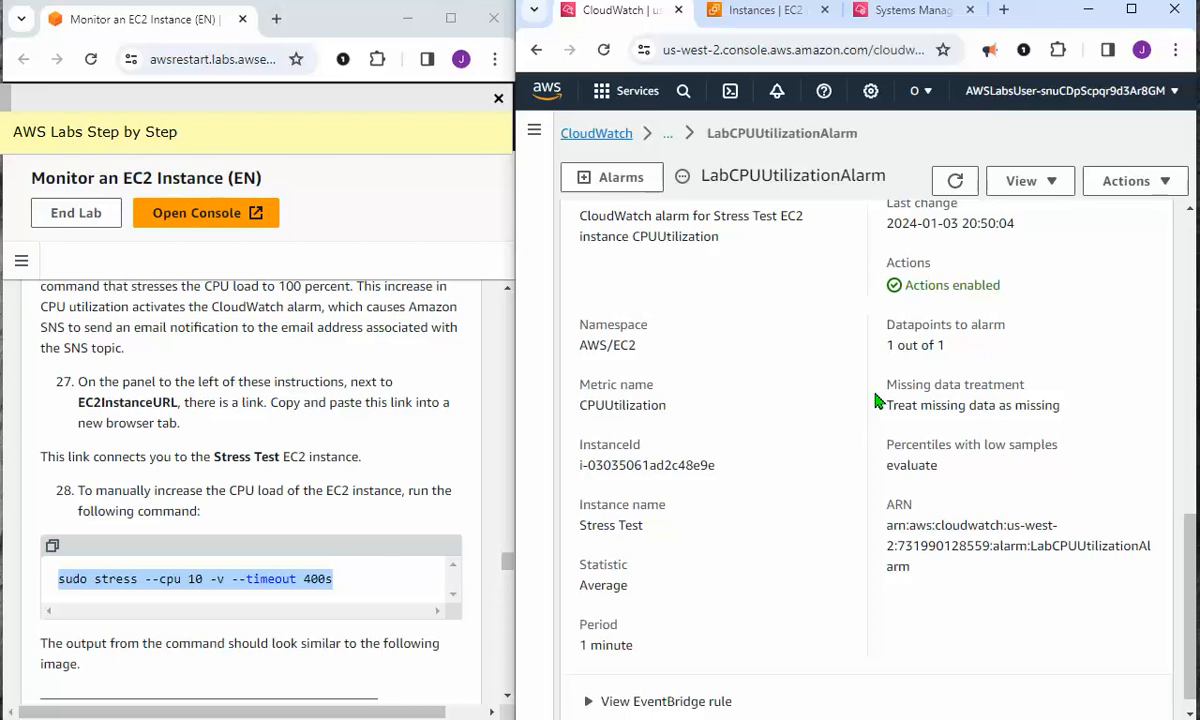
scroll(876, 401, up, 6)
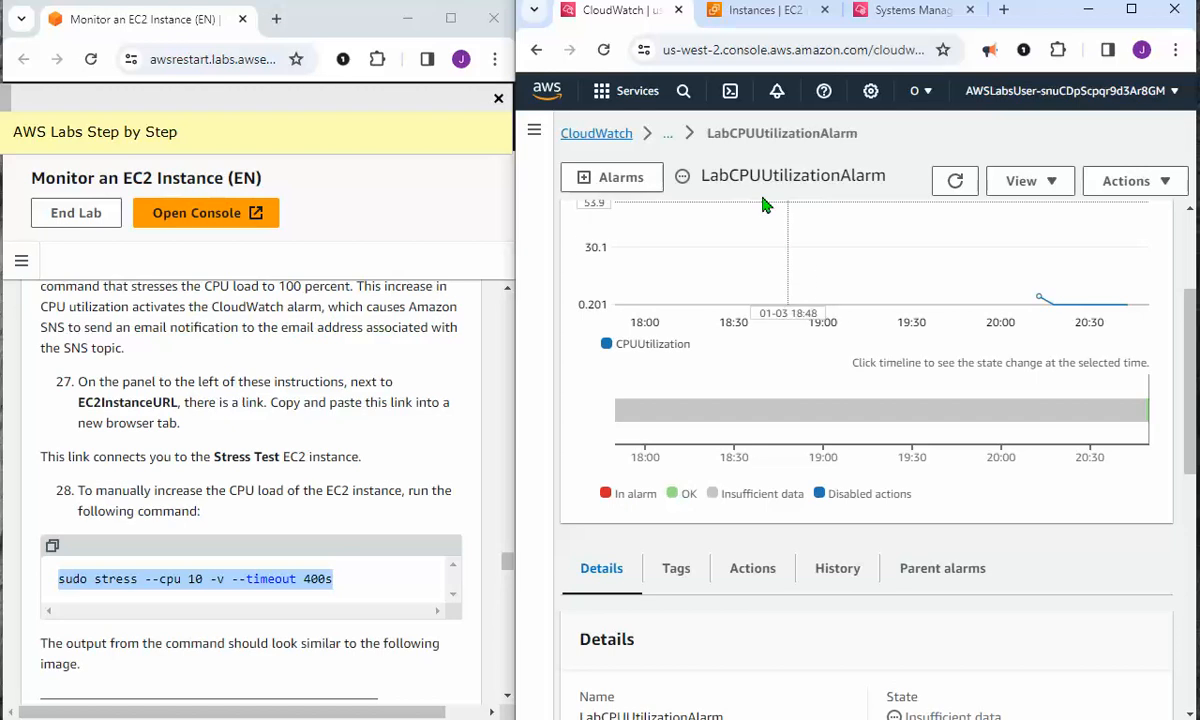
Reload the LabCPUUtilizationAlarm page and recheck its CPUUtilization graph, state and configuration details
click(603, 51)
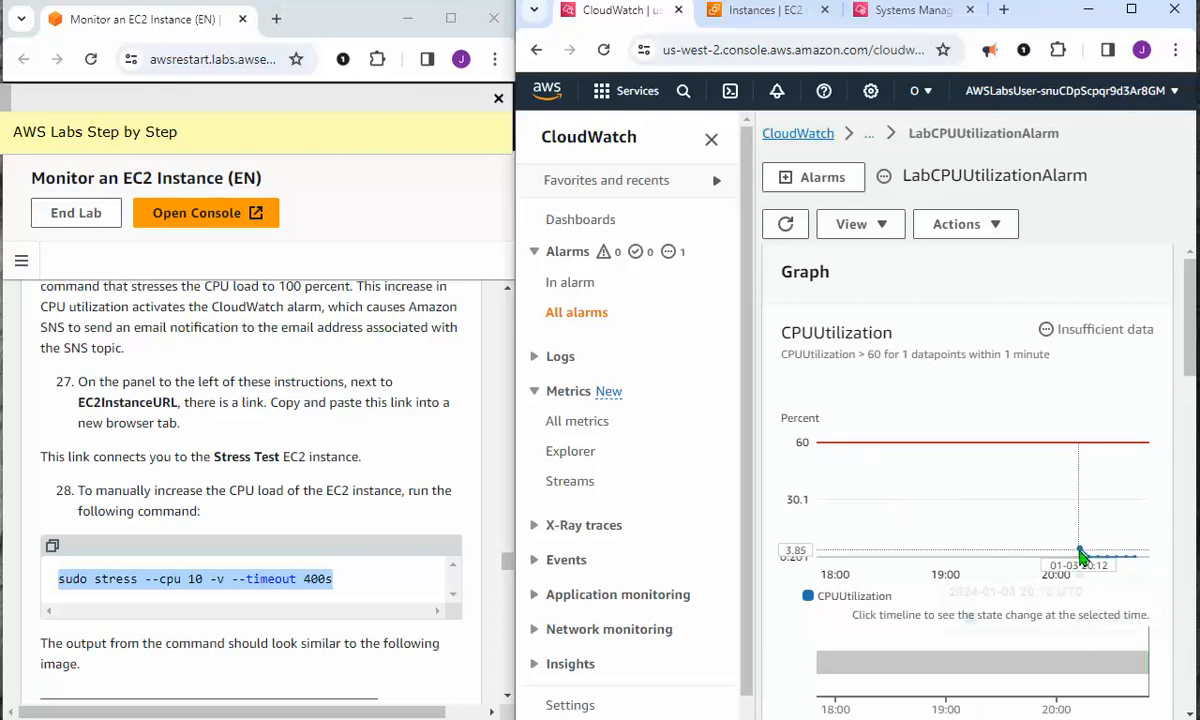
scroll(1062, 690, down, 3)
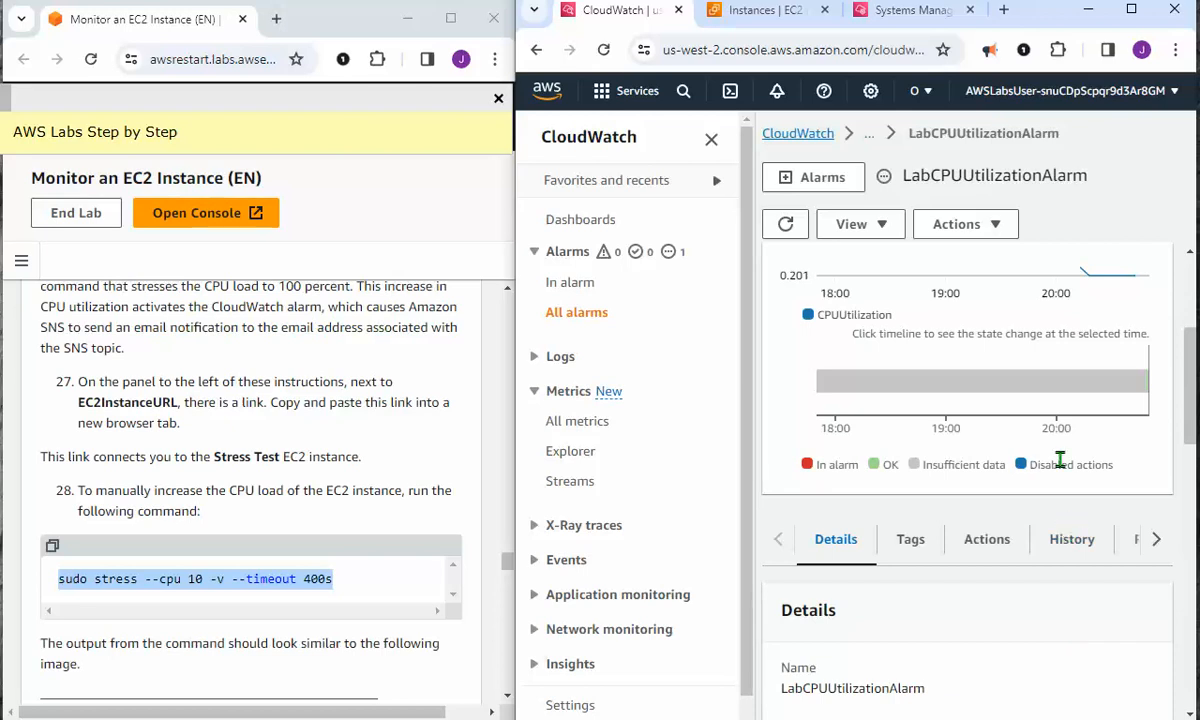
scroll(990, 506, down, 3)
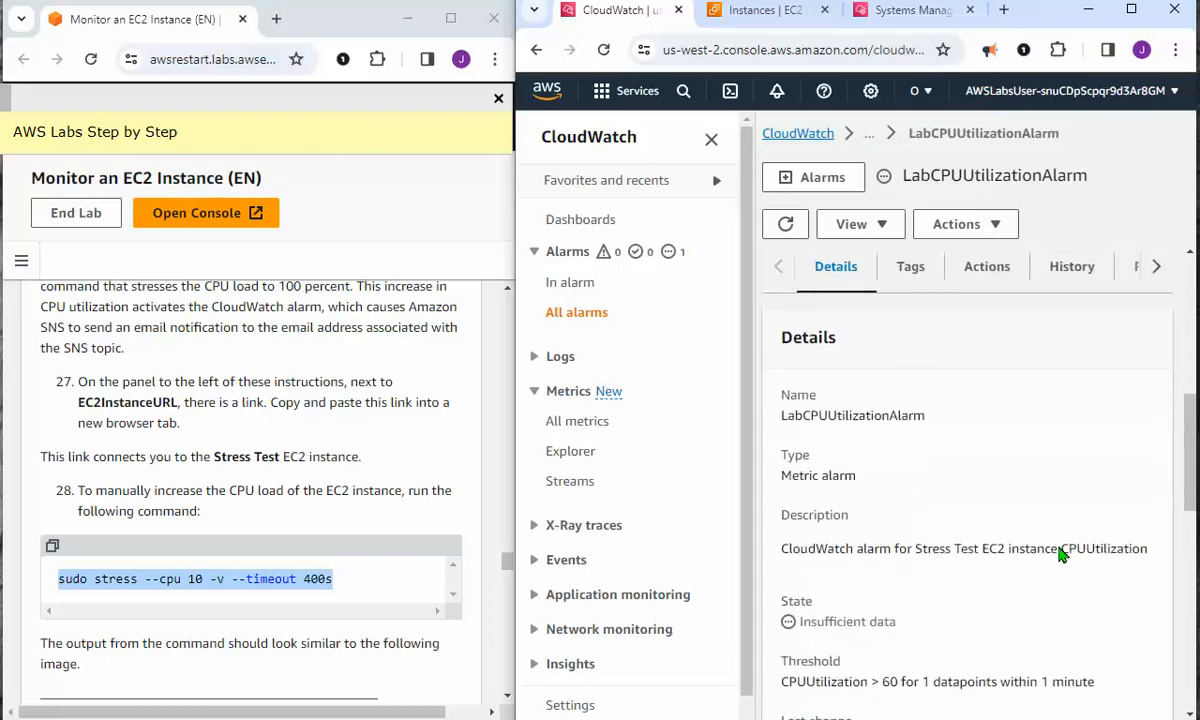
scroll(1060, 548, down, 2)
scroll(1063, 555, down, 3)
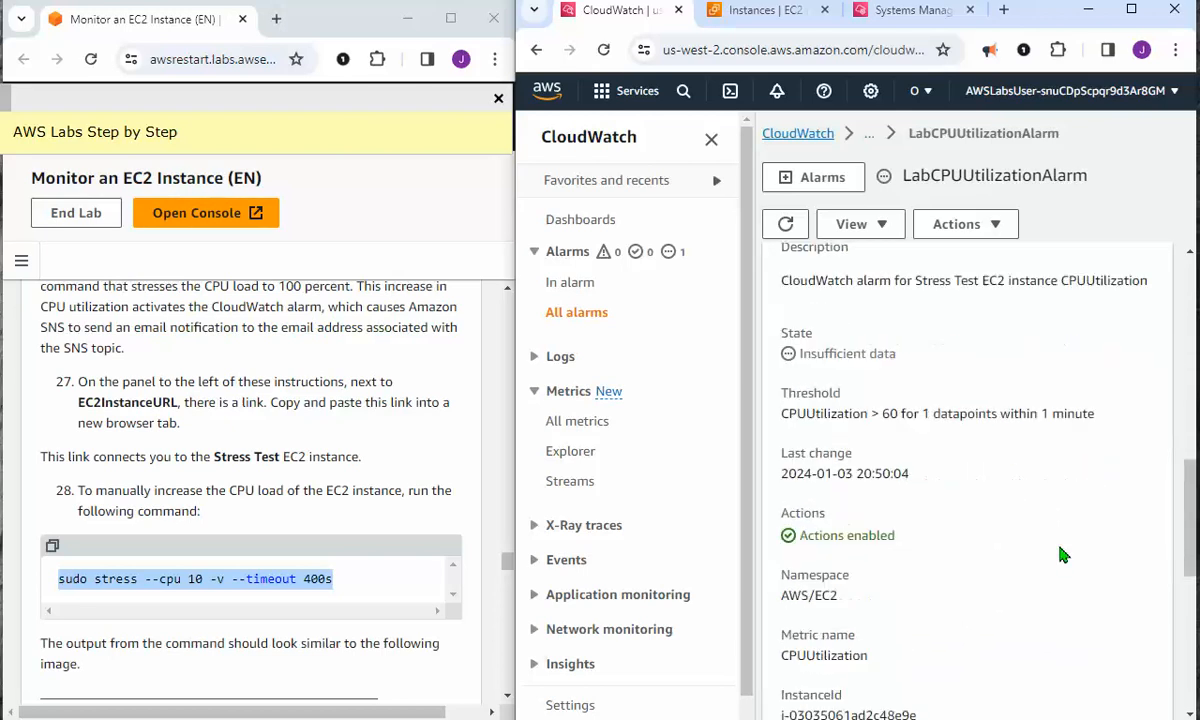
scroll(1063, 555, down, 3)
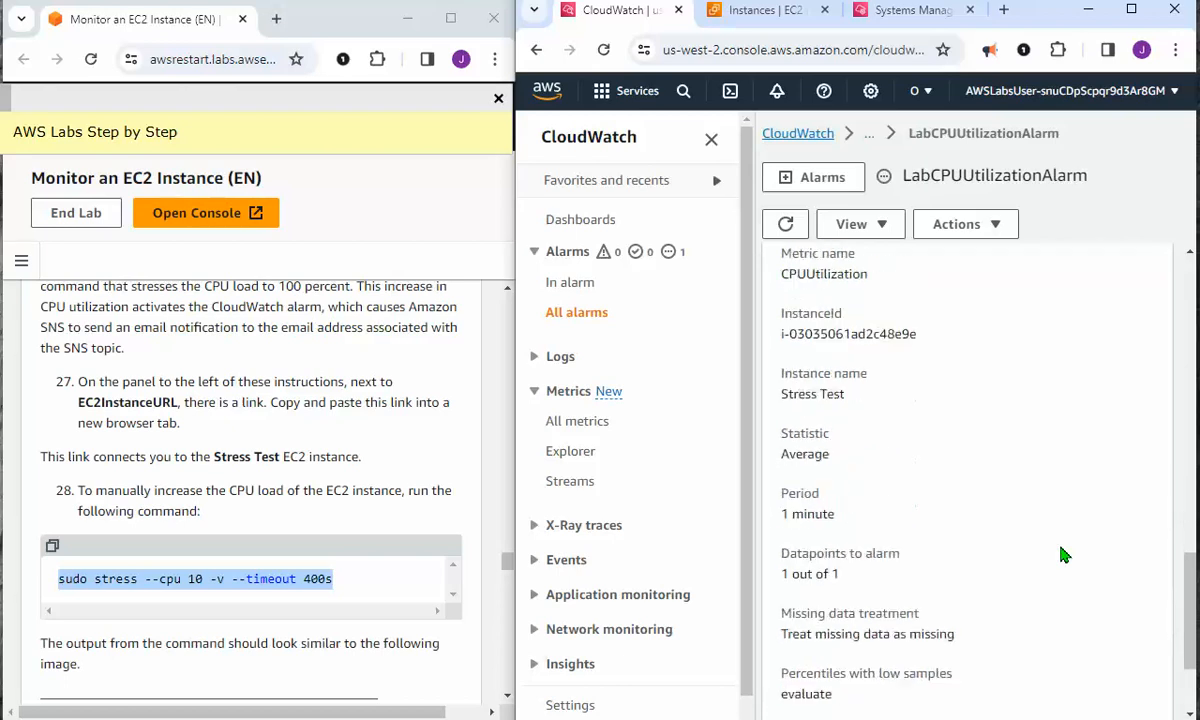
scroll(1032, 541, up, 3)
scroll(1032, 541, up, 5)
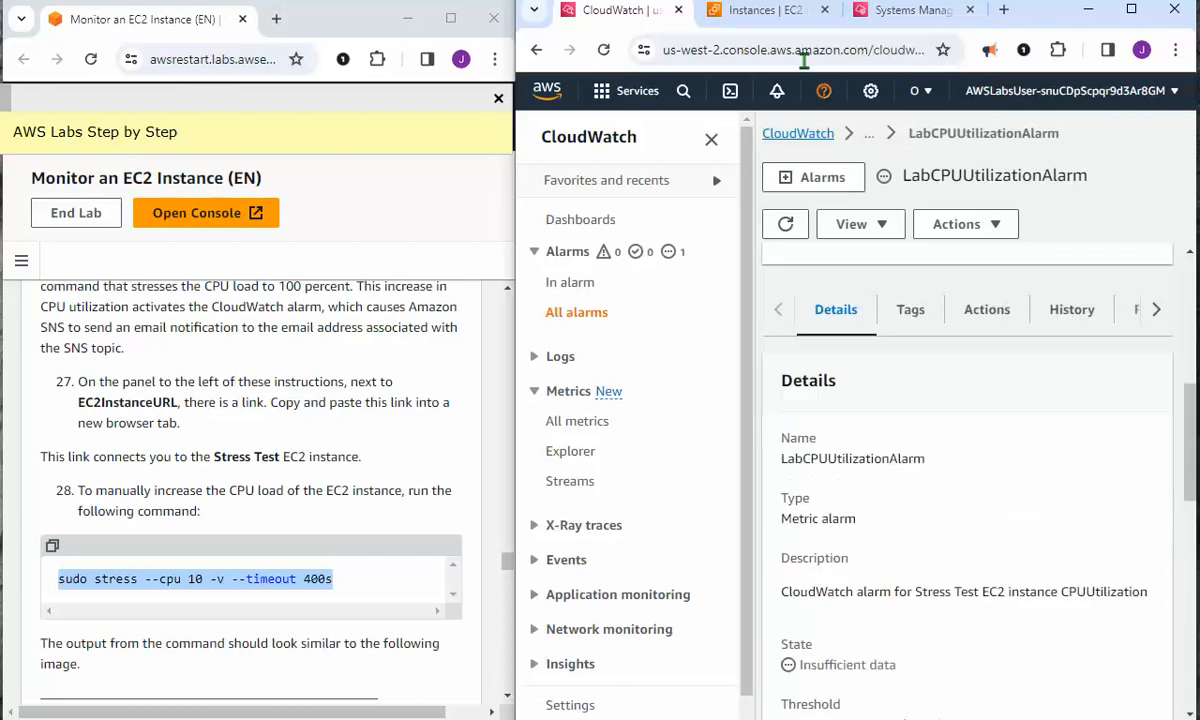
Return to the EC2 instances page and examine the Stress Test instance's CPU, network, disk and CPU credit graphs
click(757, 12)
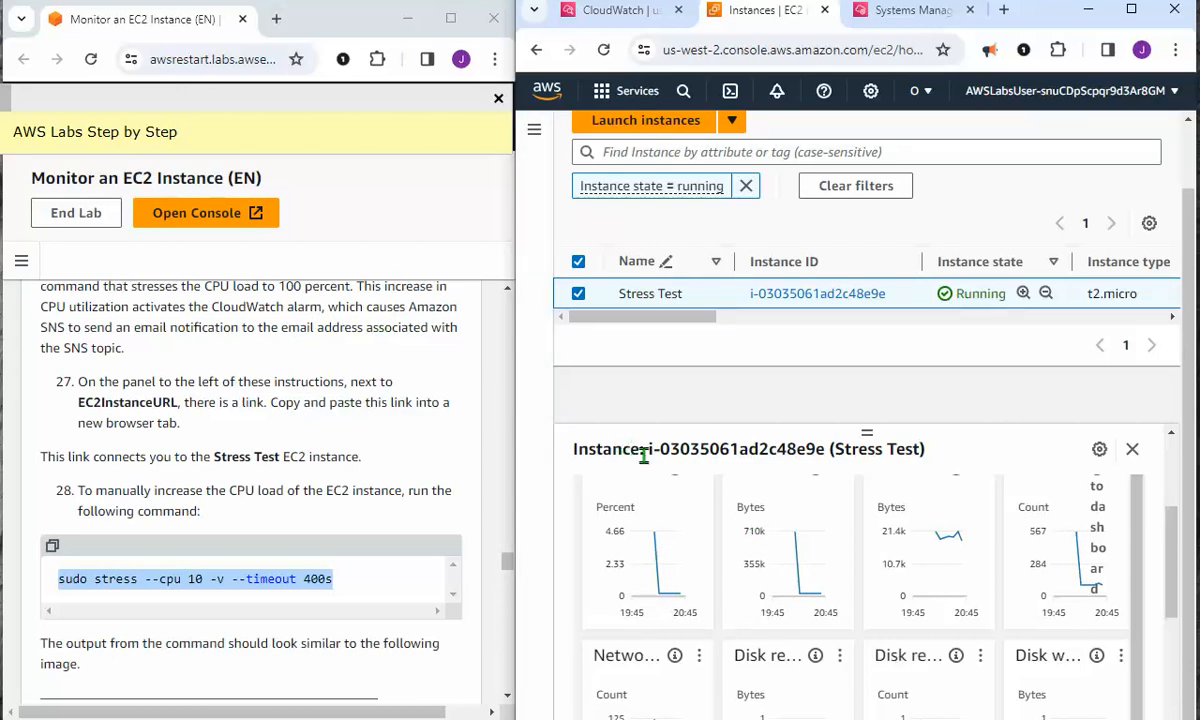
scroll(632, 520, up, 3)
scroll(622, 570, down, 1)
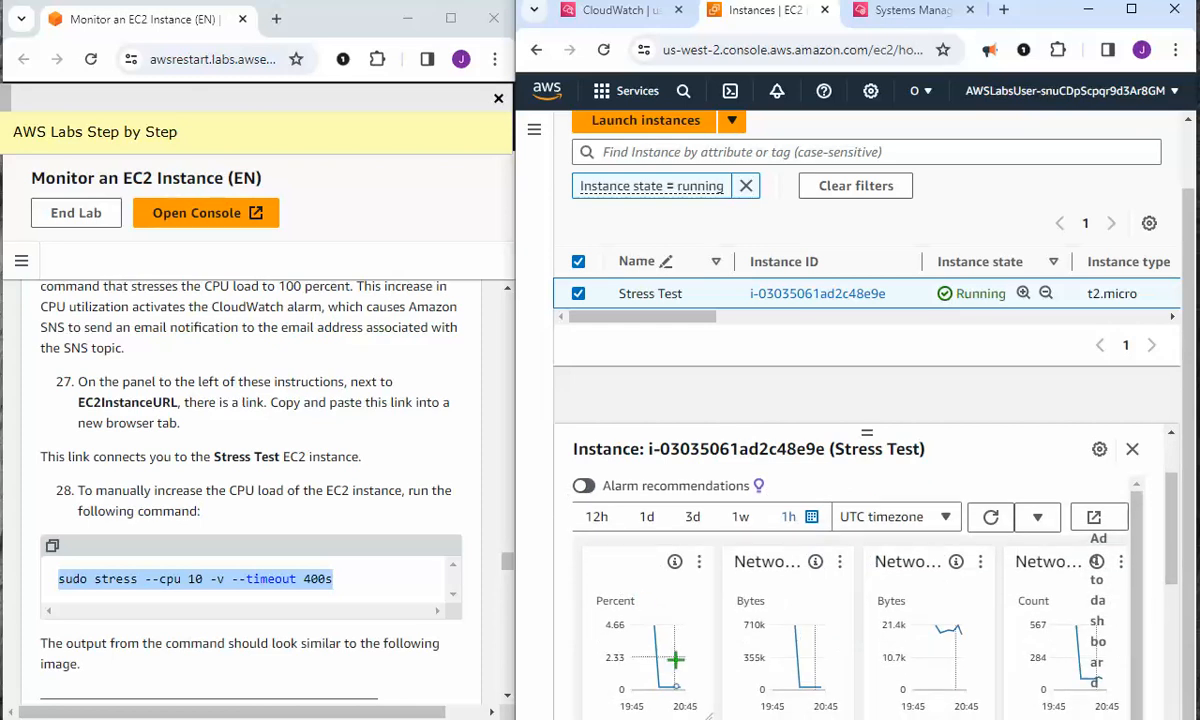
scroll(675, 675, down, 2)
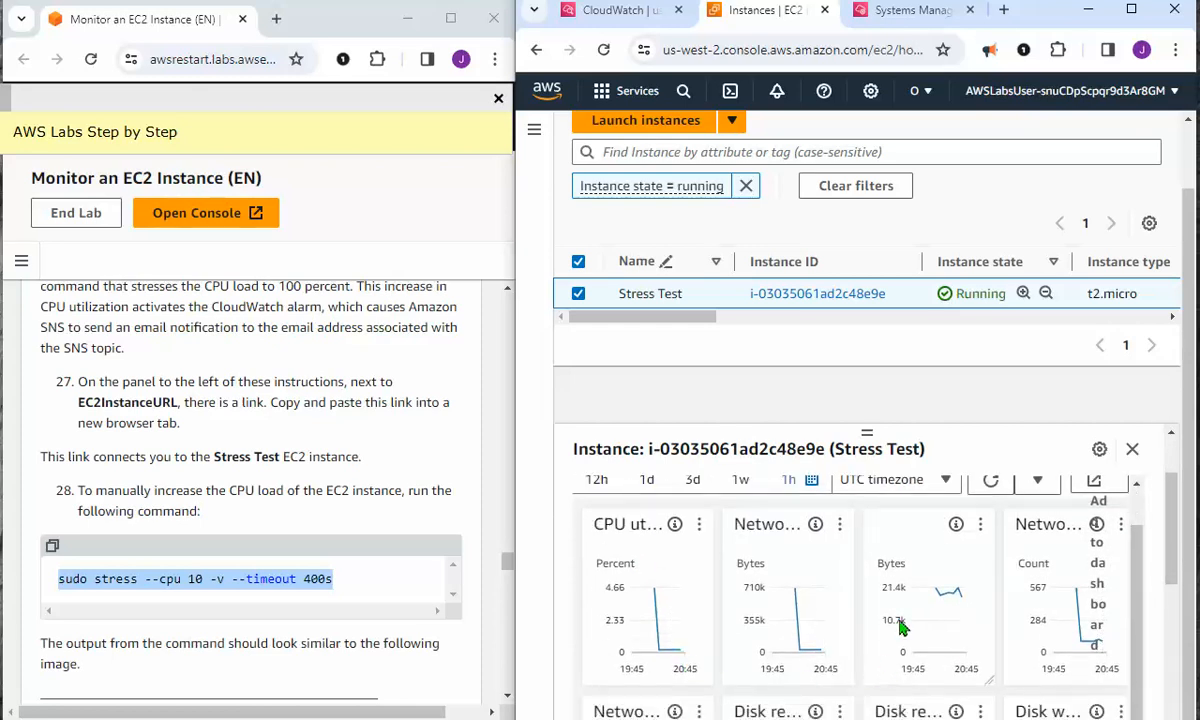
scroll(1035, 617, down, 5)
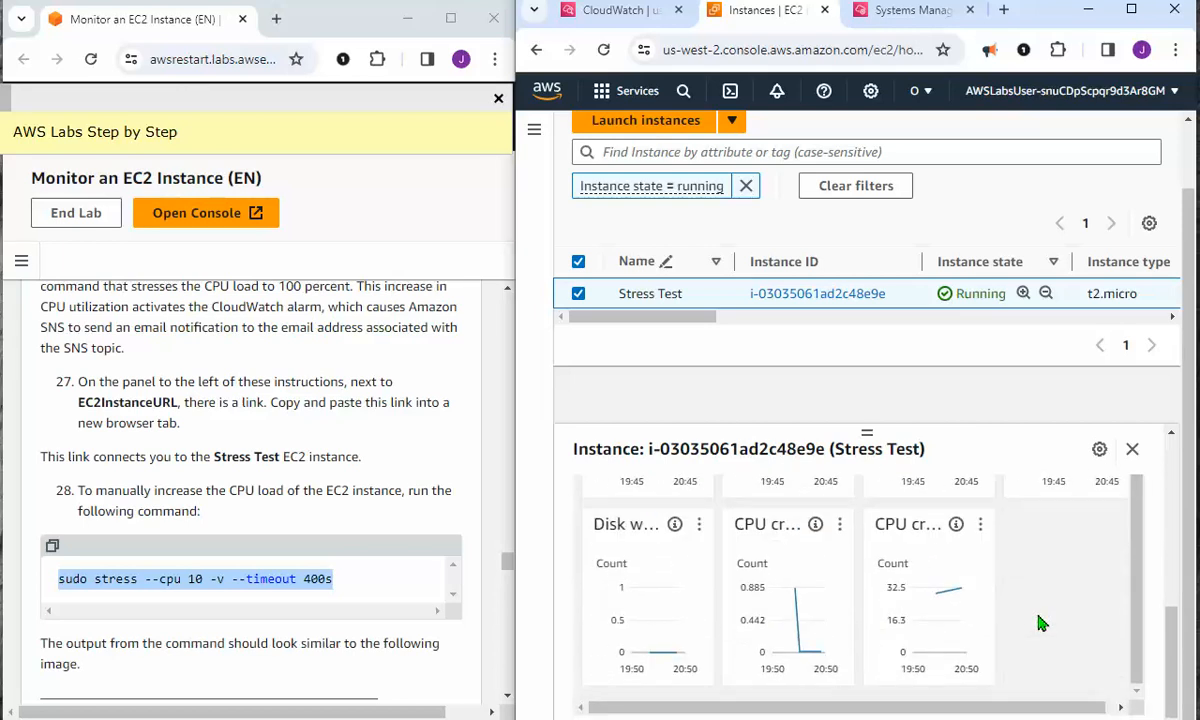
scroll(1040, 623, up, 1)
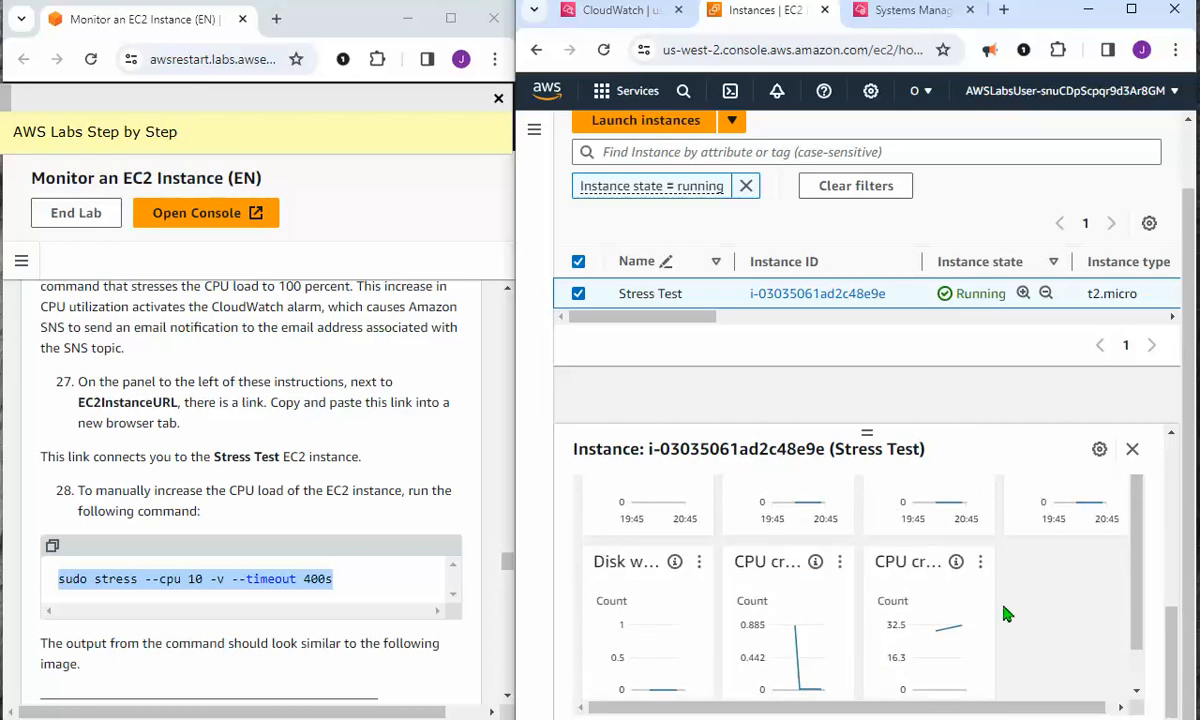
scroll(970, 600, up, 5)
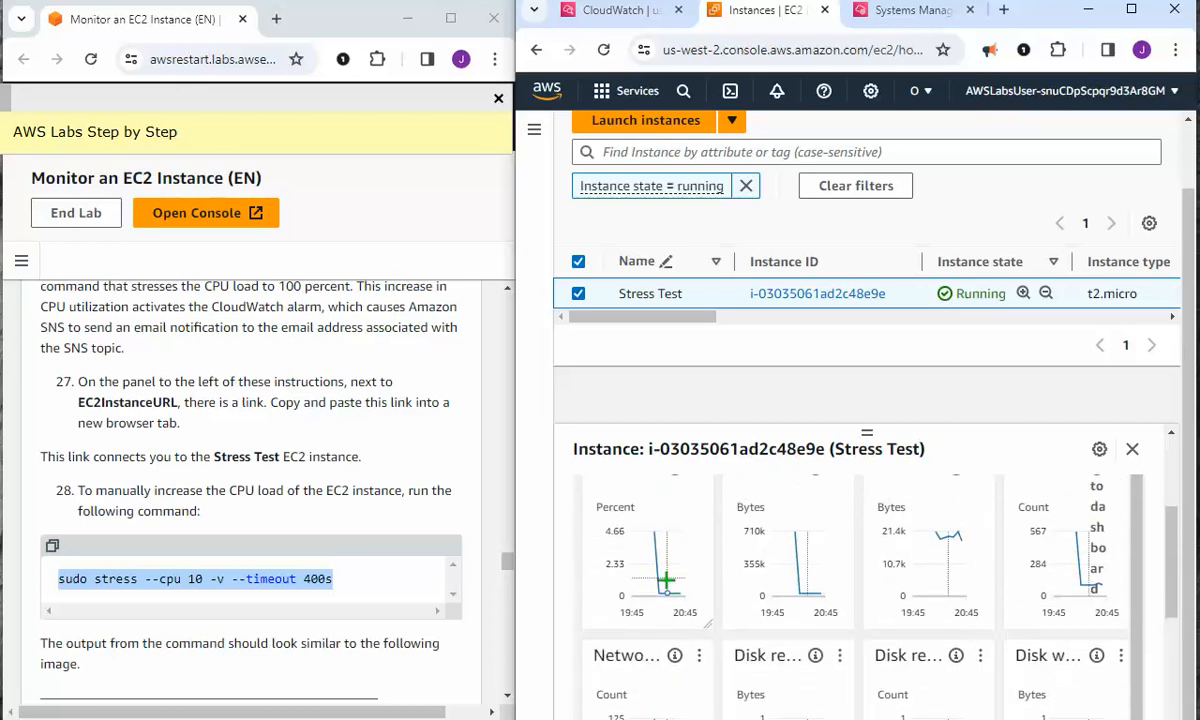
scroll(666, 580, up, 3)
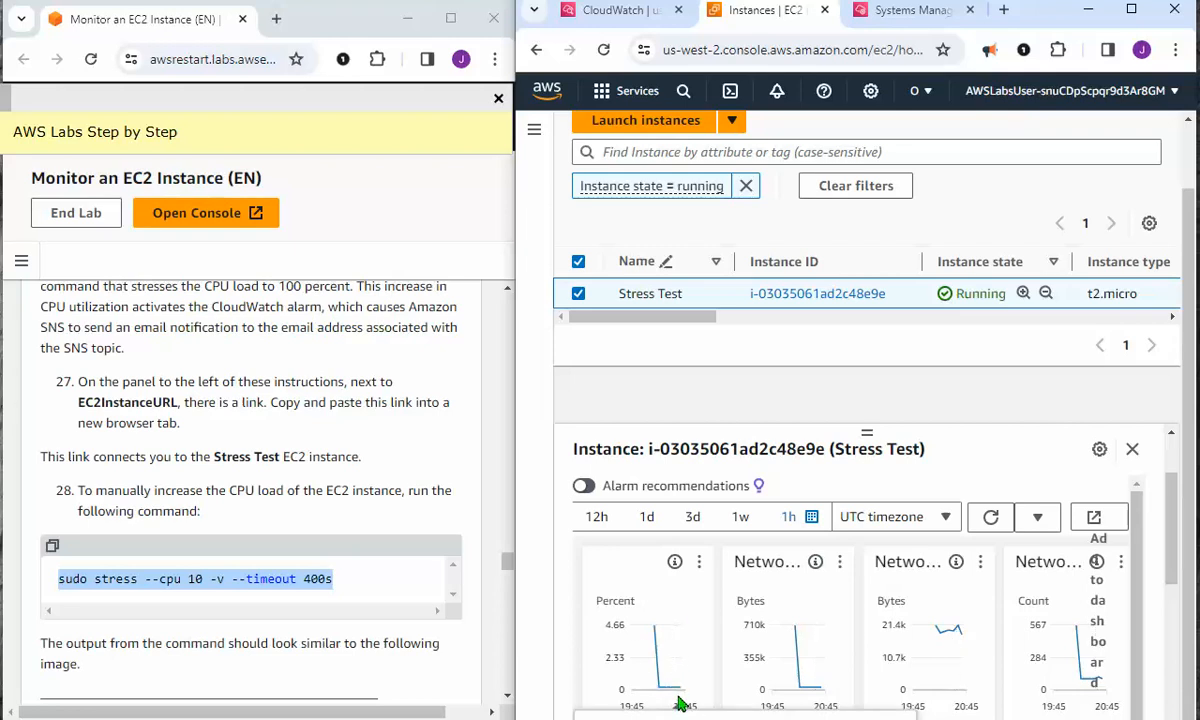
Check the stress command's output in the Session Manager terminal, then look again at the instance's monitoring graphs
click(903, 12)
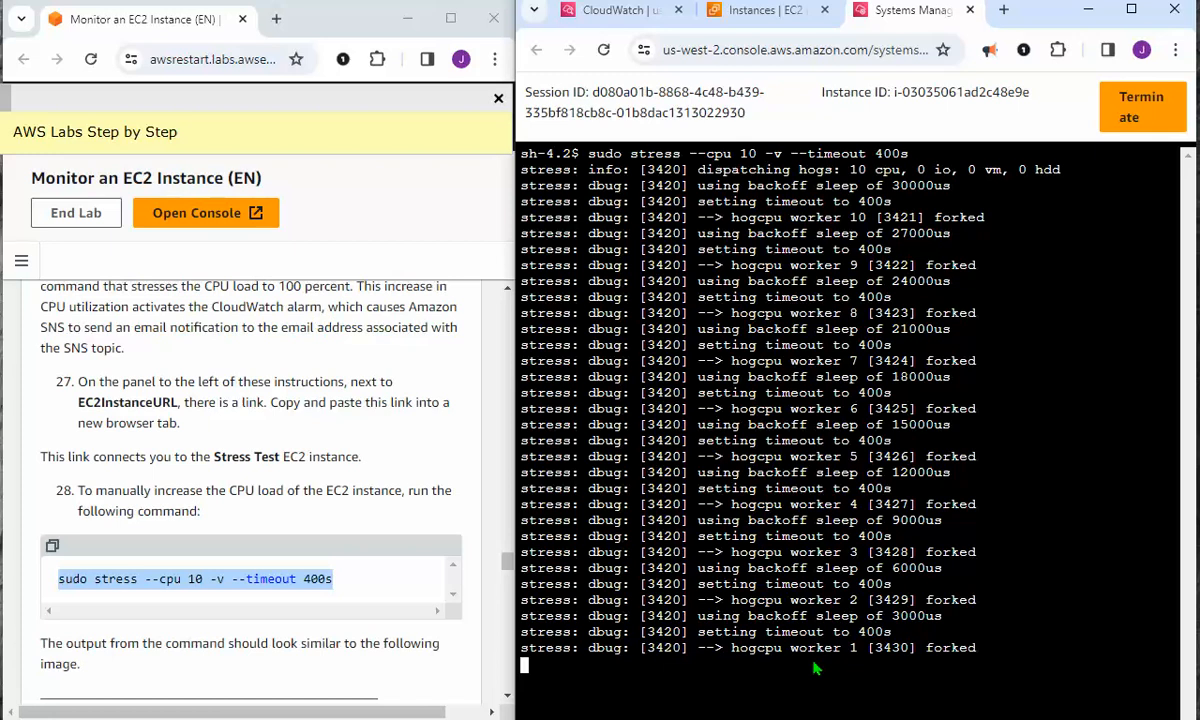
click(778, 12)
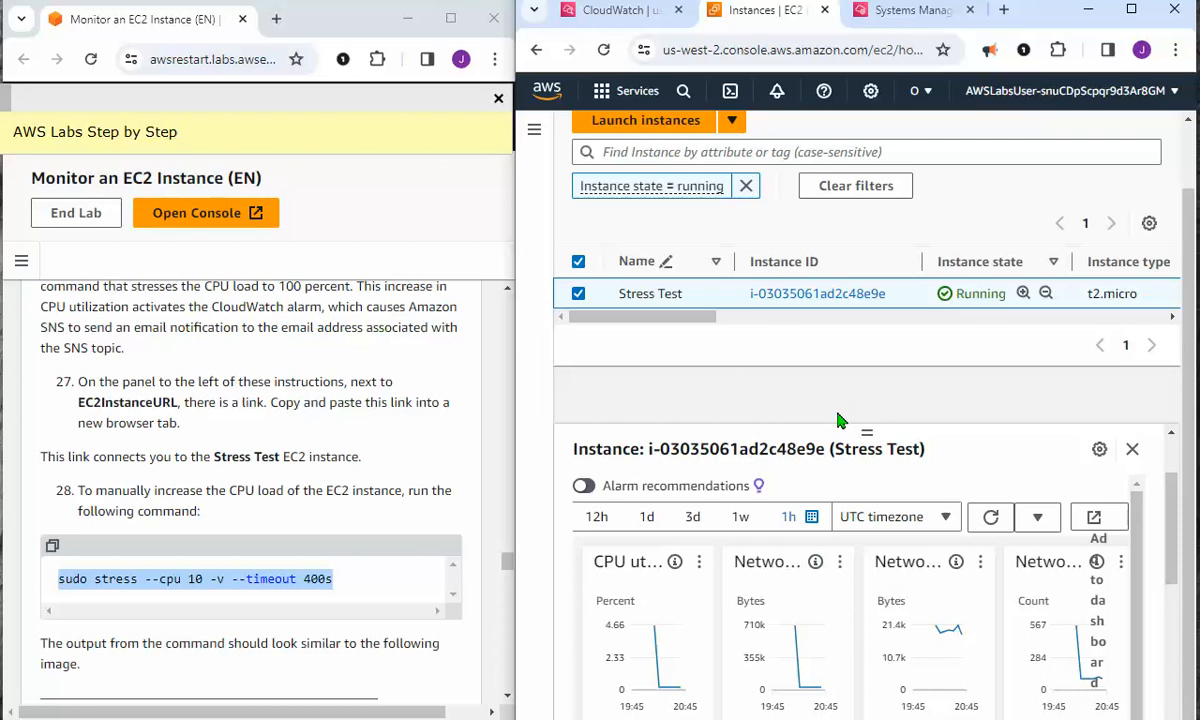
scroll(700, 600, down, 1)
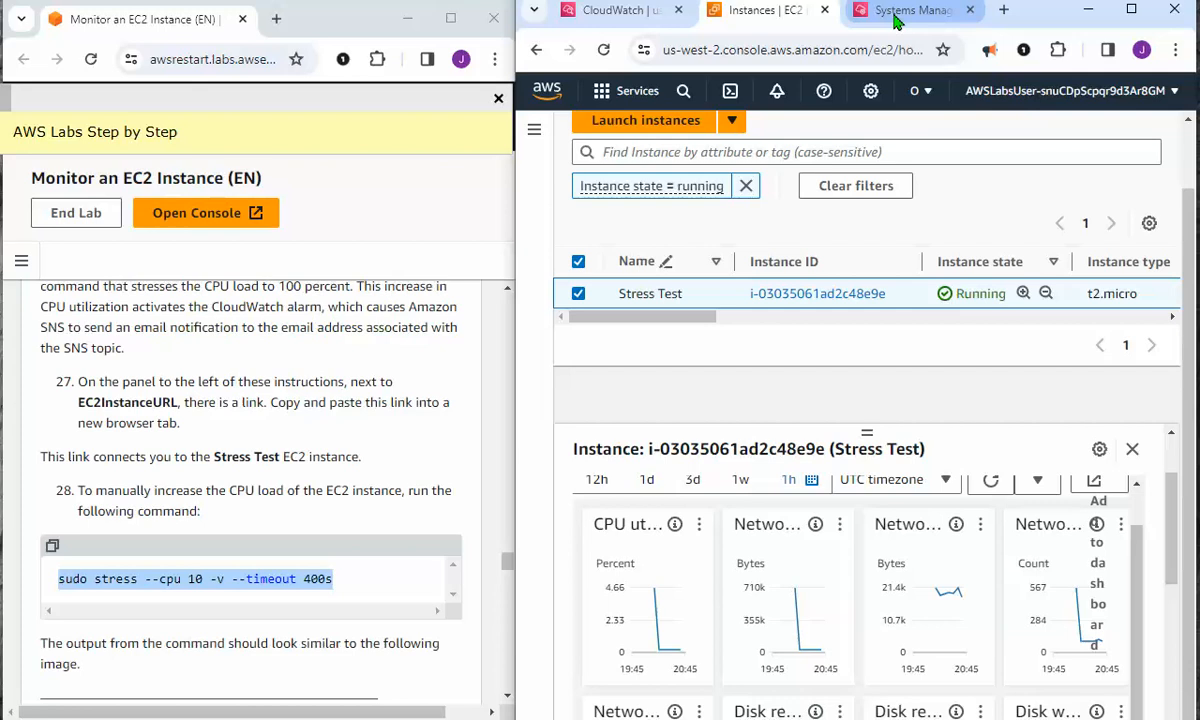
Check the alarm's state on its CloudWatch page and inspect the latest points on the instance's CPU utilization graph
click(640, 14)
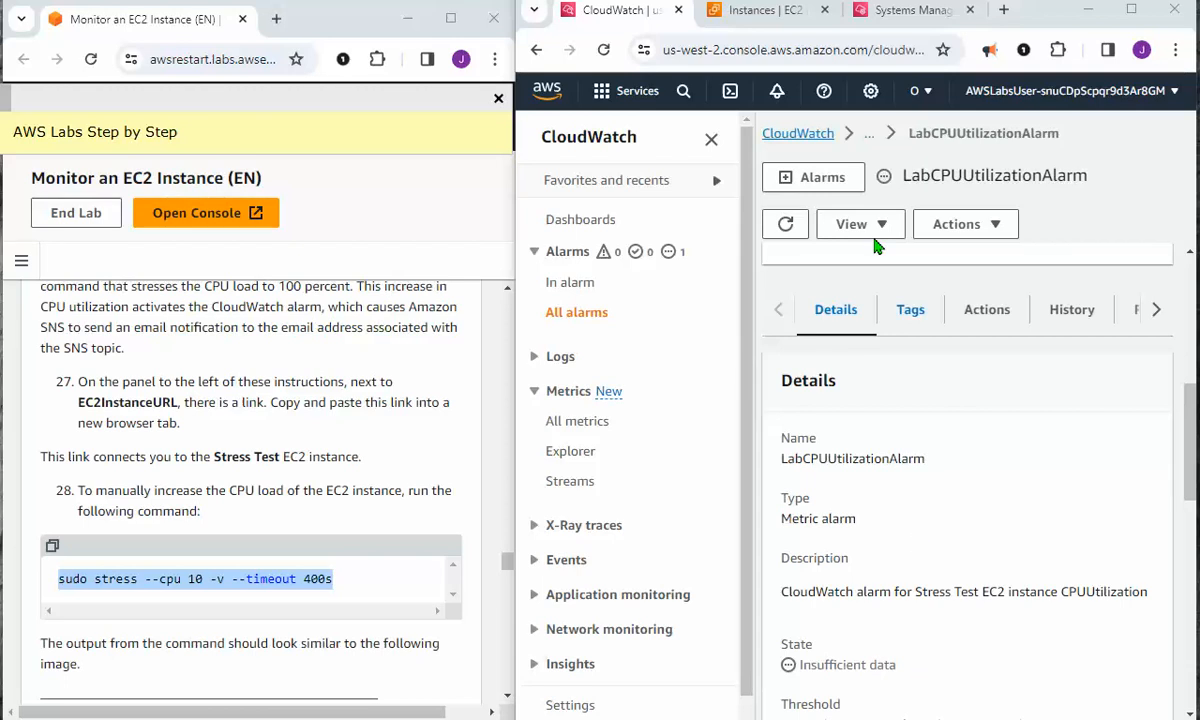
right_click(831, 306)
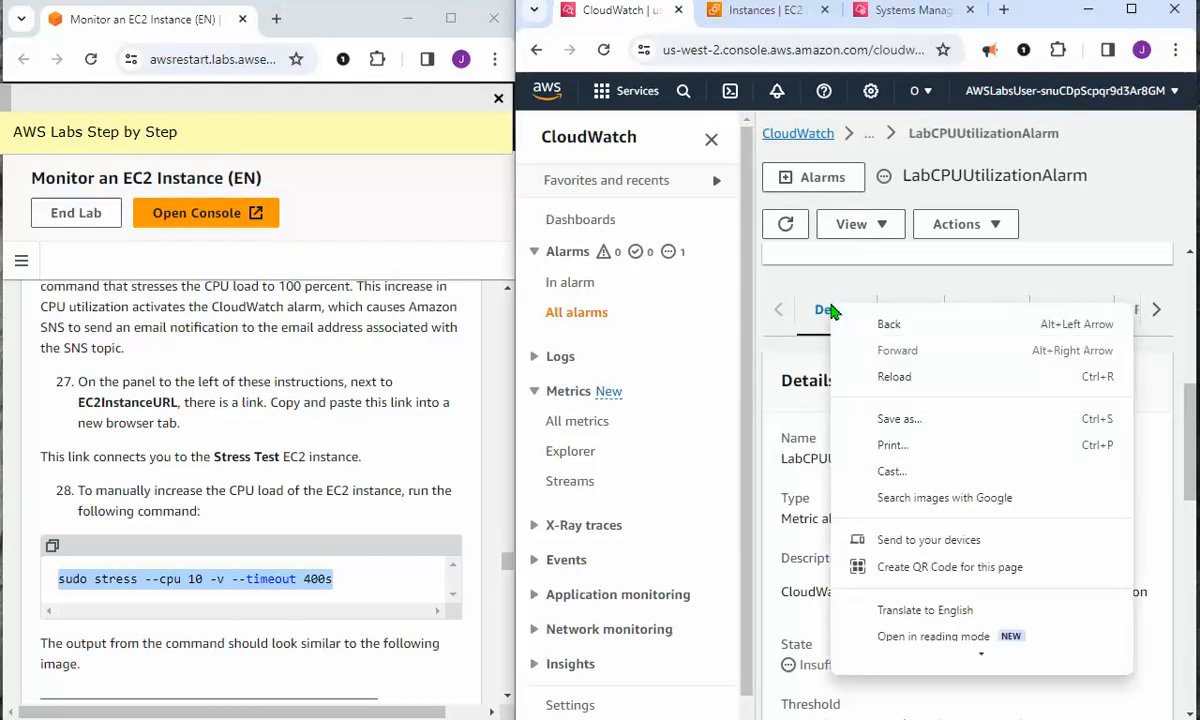
click(978, 247)
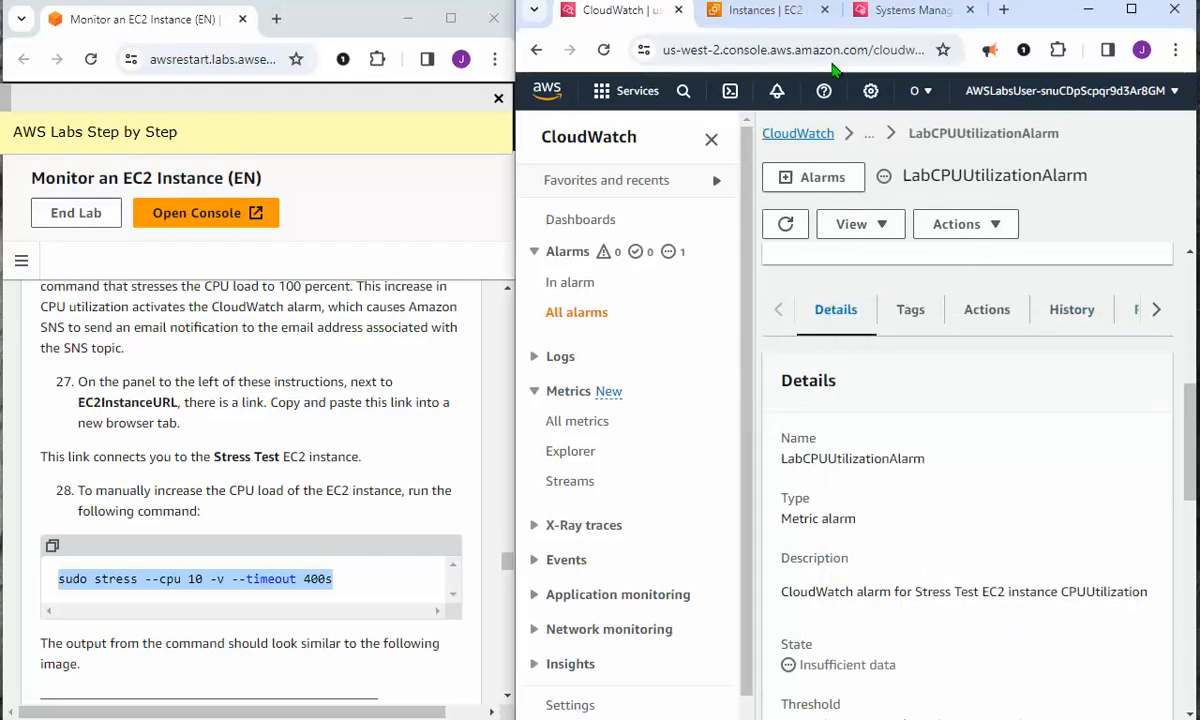
click(763, 14)
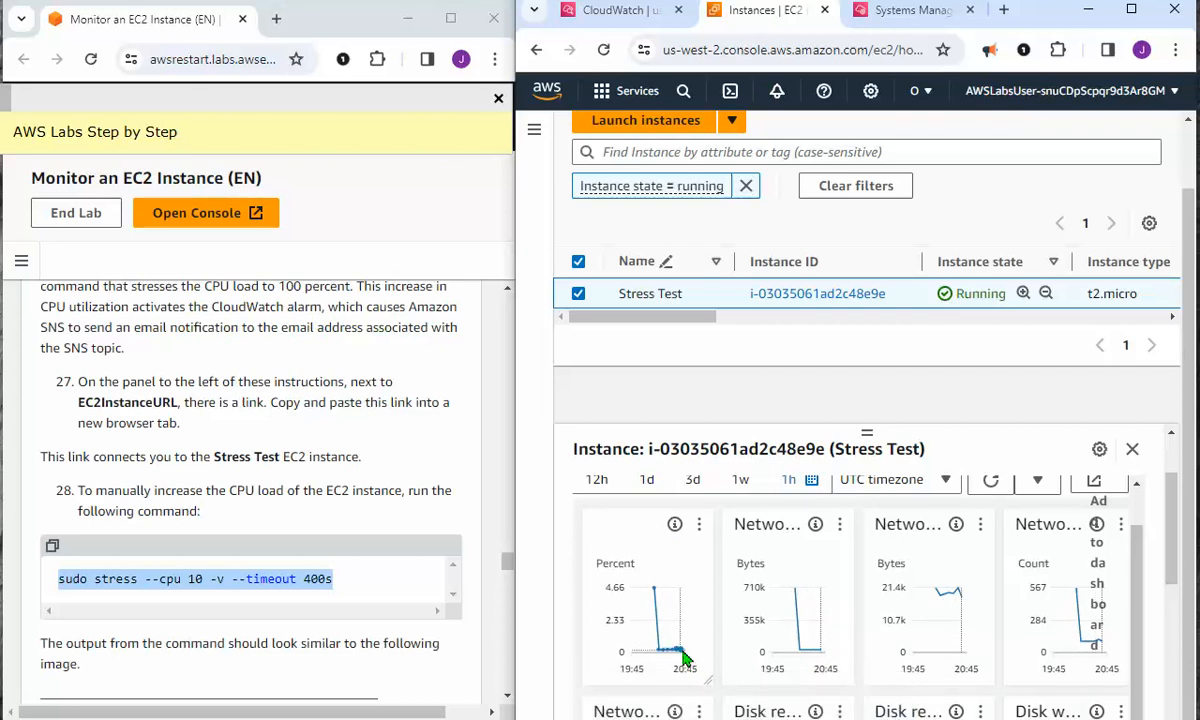
Check the CloudWatch list of alarms in the In alarm state, then view the list of all alarms
click(614, 14)
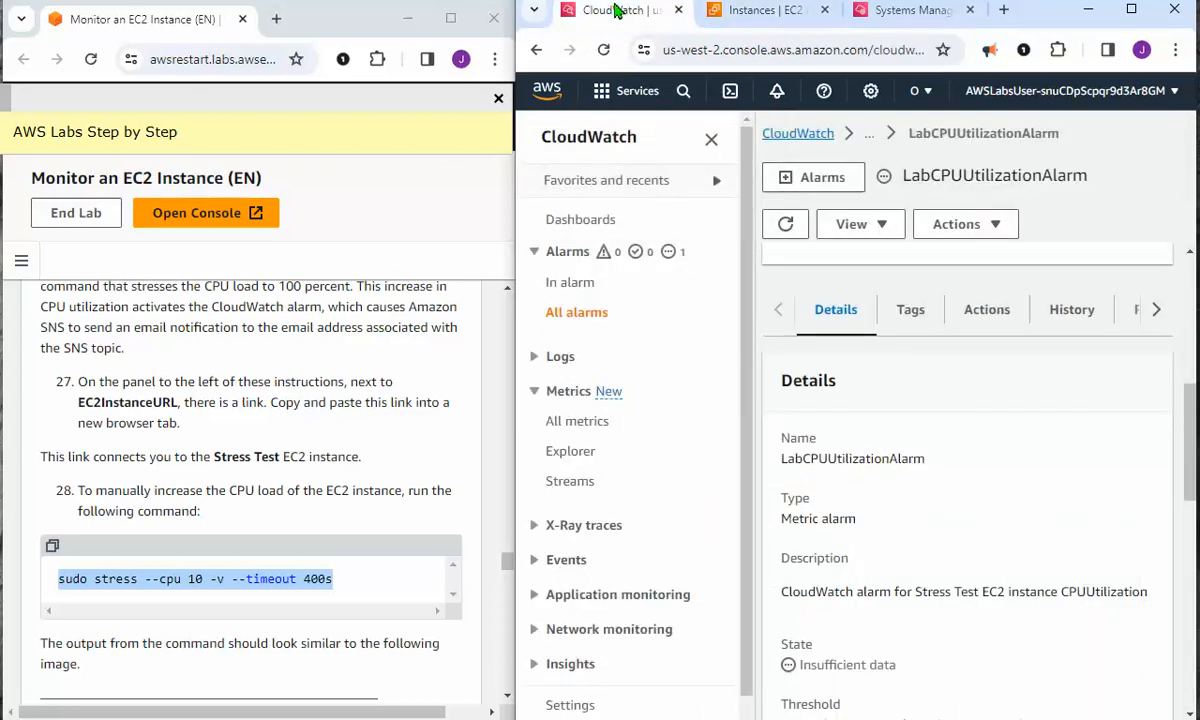
click(563, 282)
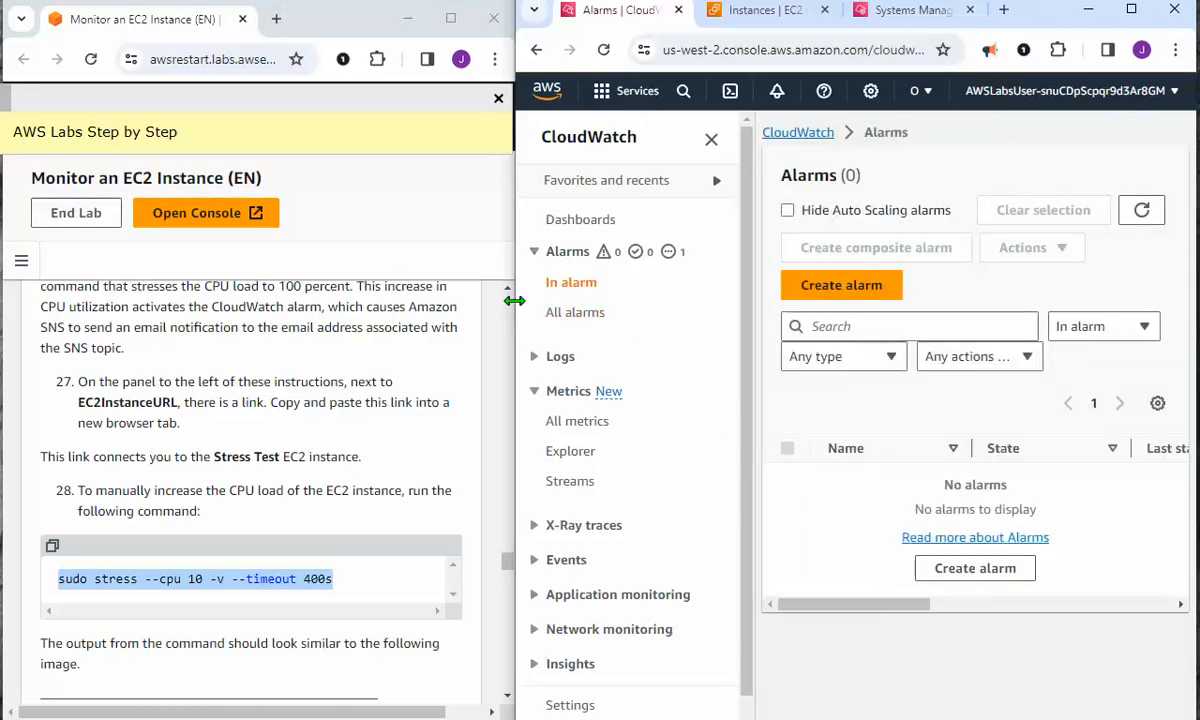
click(586, 314)
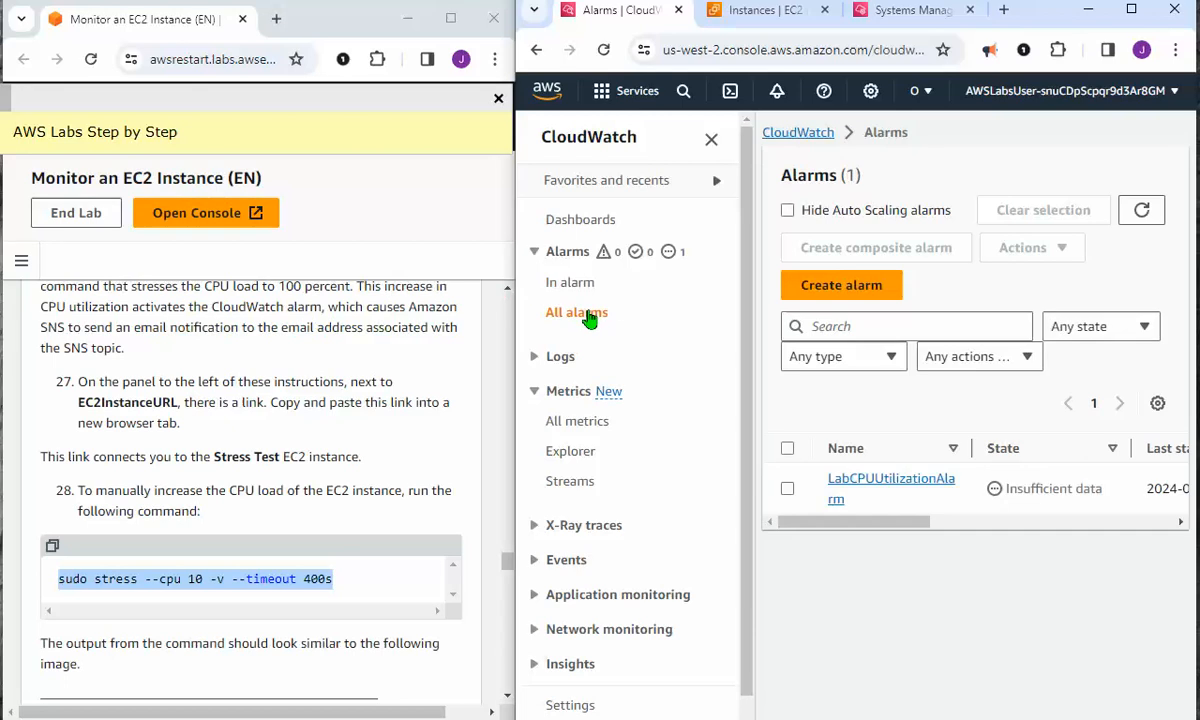
drag(855, 524, 836, 549)
Reopen LabCPUUtilizationAlarm from the full alarms list and examine its state, threshold, last change and actions
click(893, 479)
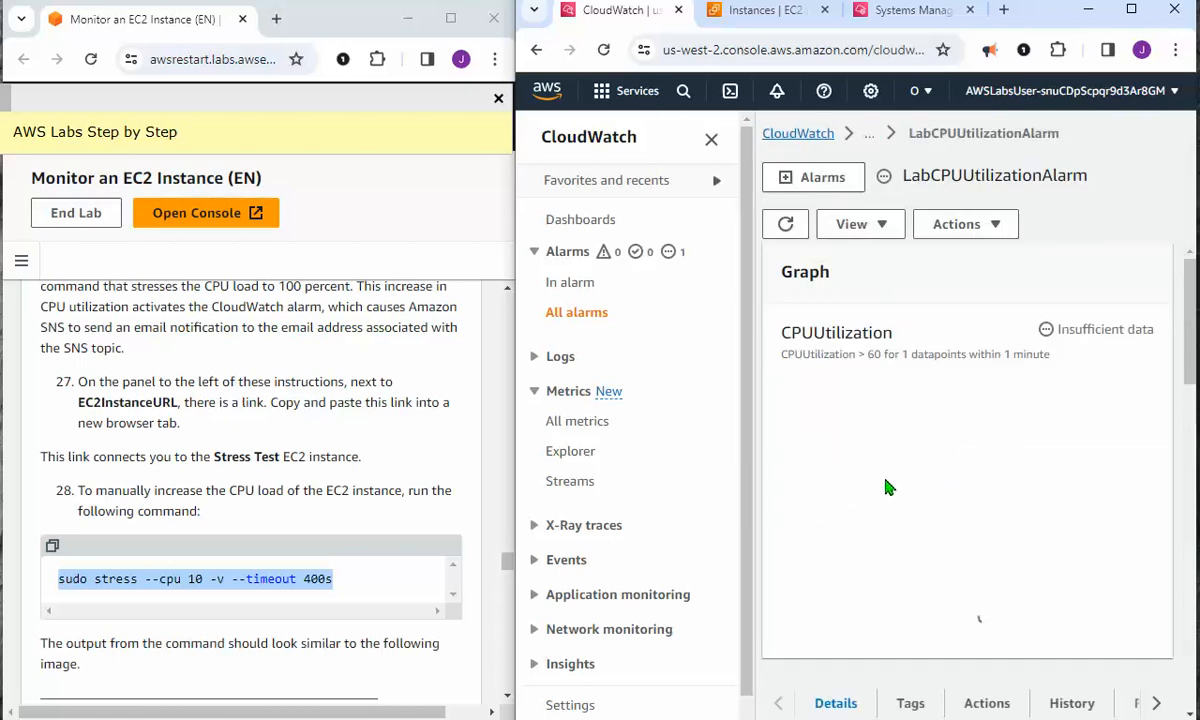
scroll(1044, 457, down, 3)
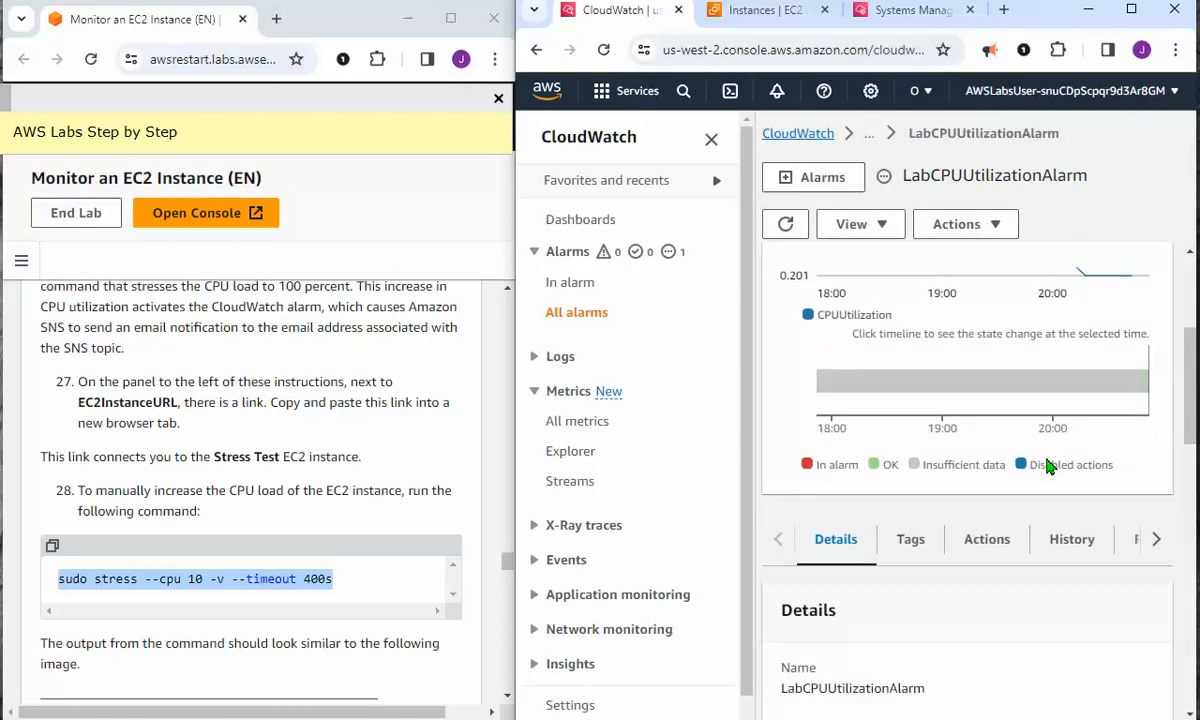
scroll(1046, 459, down, 2)
scroll(1050, 466, down, 1)
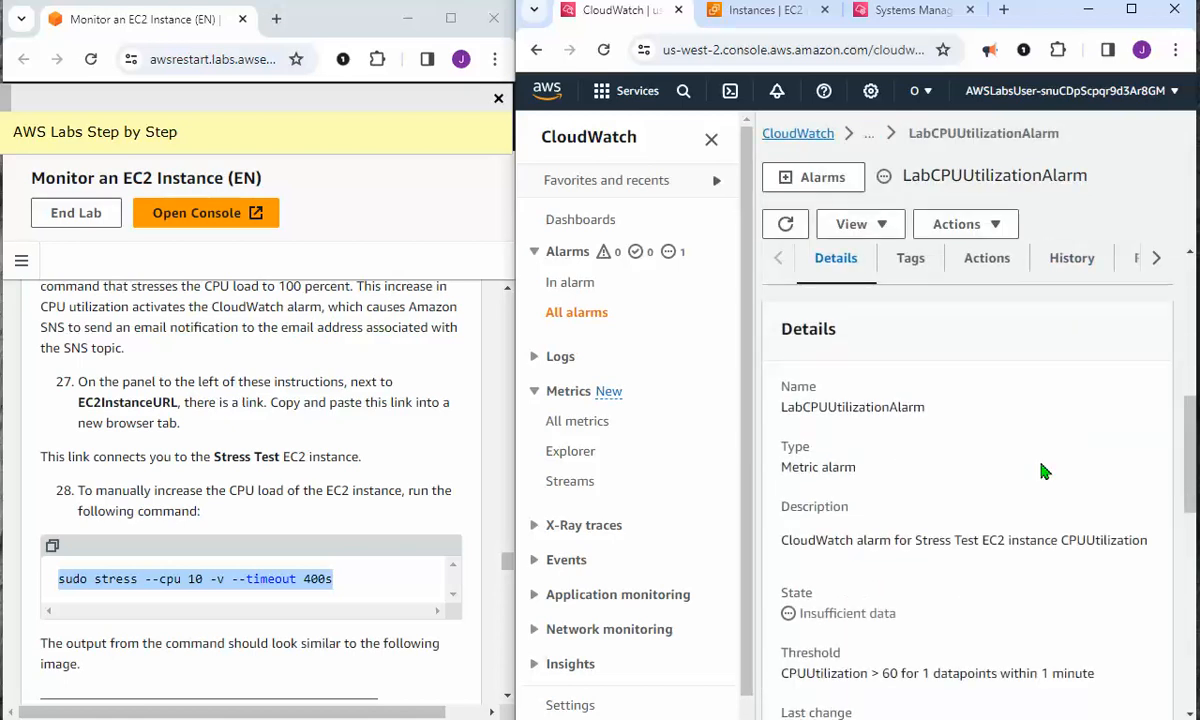
scroll(806, 482, down, 1)
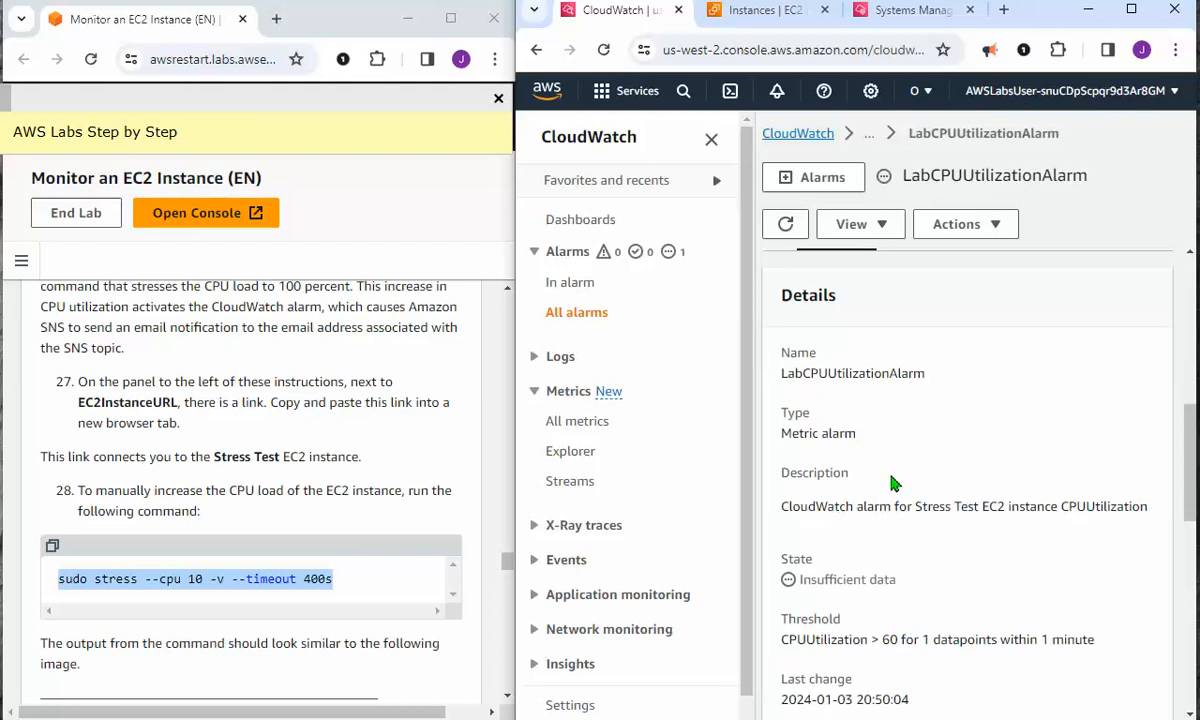
scroll(910, 483, down, 2)
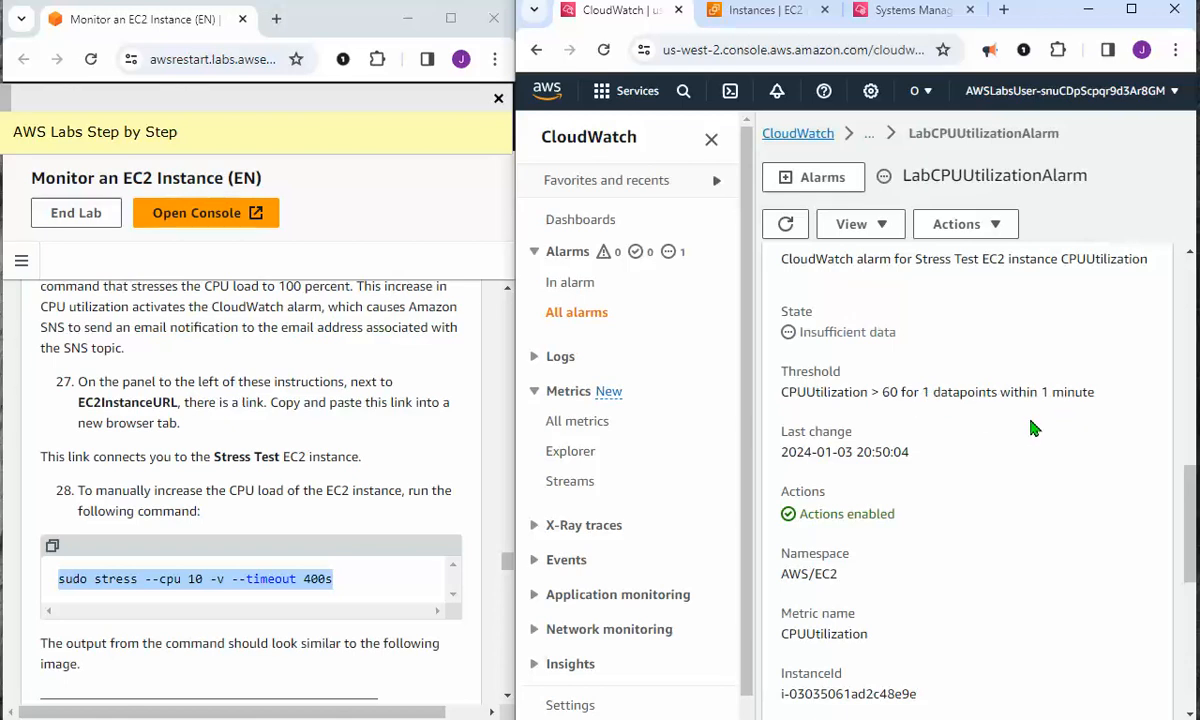
Examine the rest of LabCPUUtilizationAlarm's details, from namespace, metric and instance down to period, missing data treatment and ARN
scroll(1008, 450, down, 2)
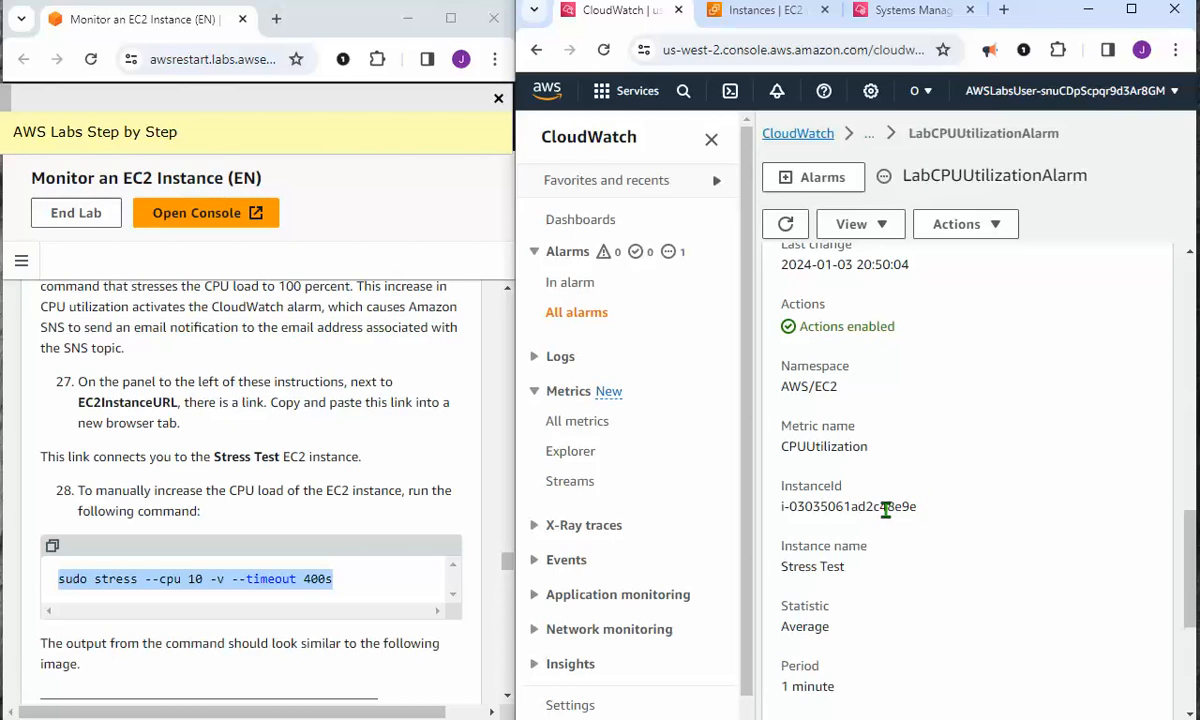
drag(881, 508, 911, 514)
scroll(964, 511, down, 2)
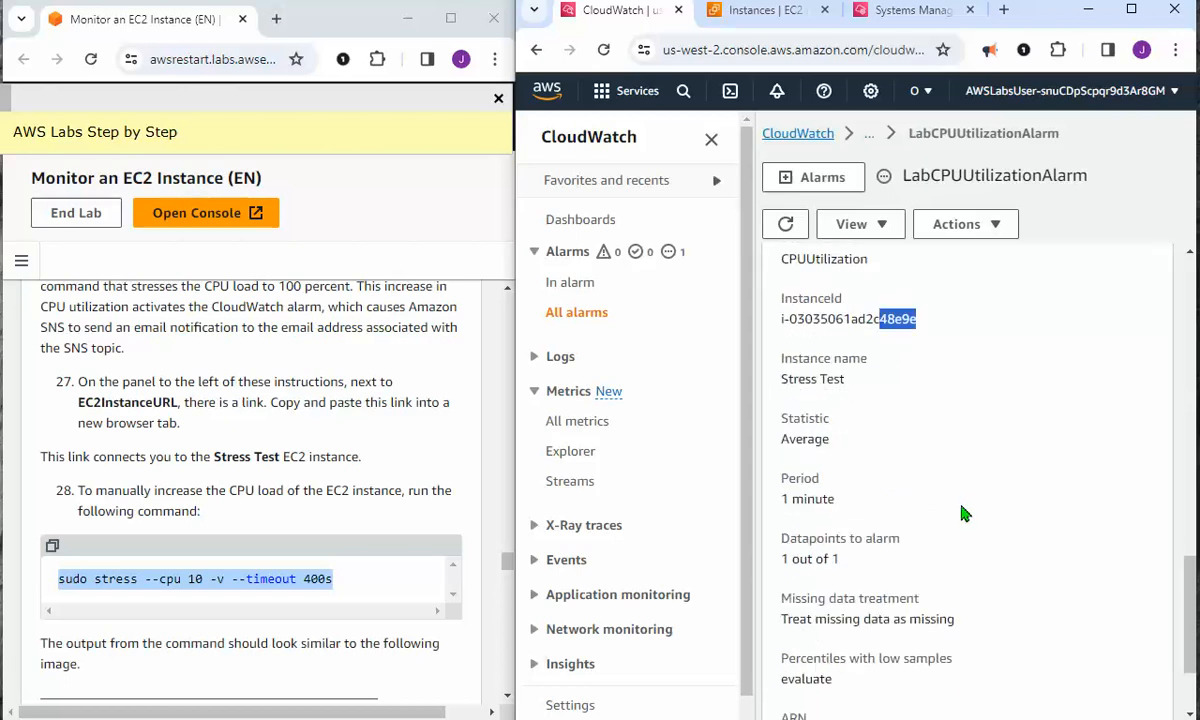
scroll(870, 390, down, 1)
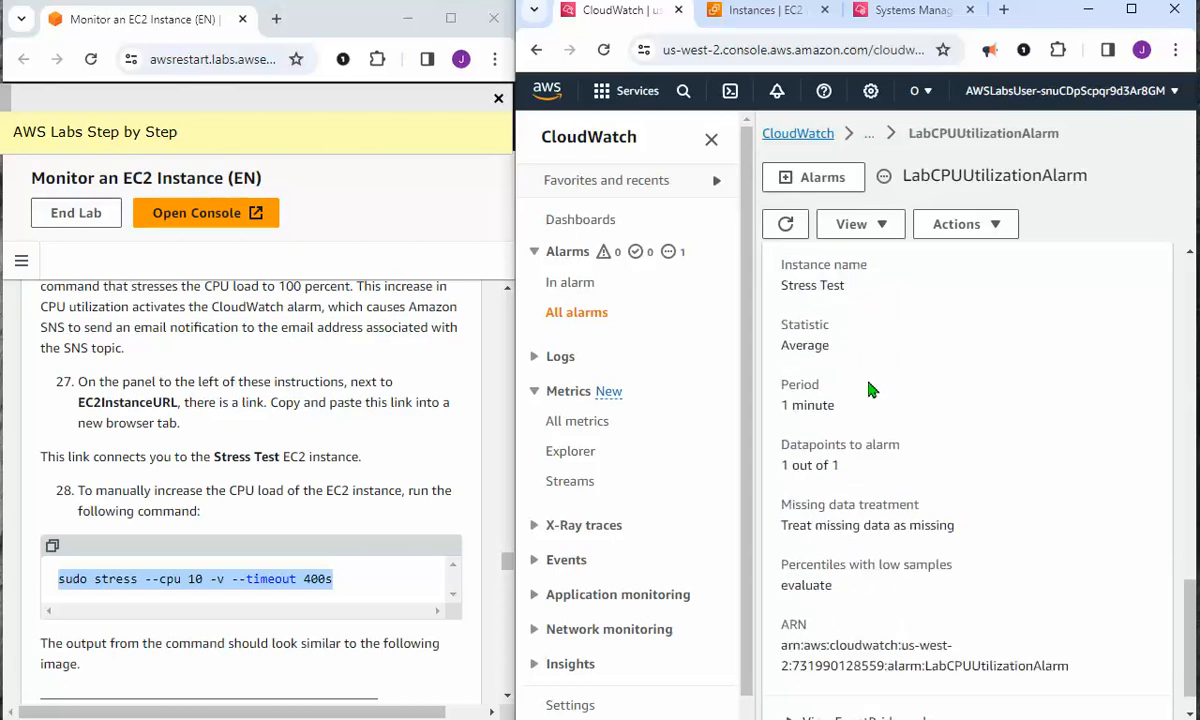
scroll(870, 390, down, 1)
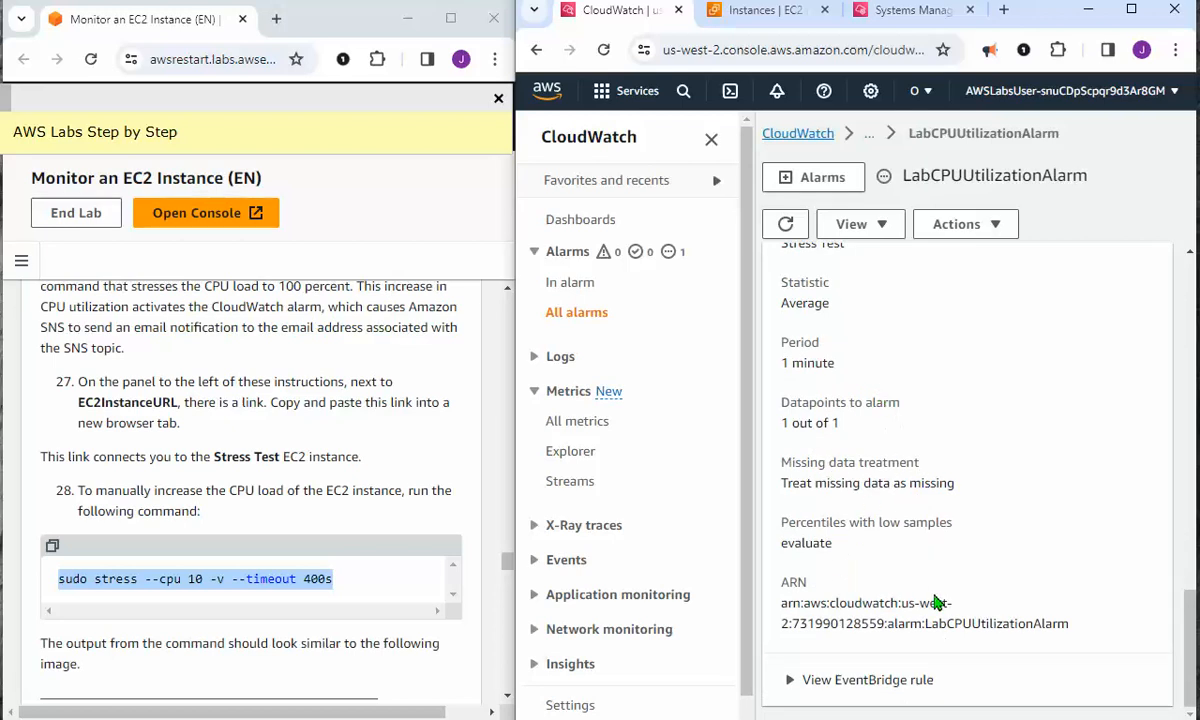
Inspect the points on LabCPUUtilizationAlarm's CPUUtilization graph and the options for viewing the alarm elsewhere
scroll(938, 474, up, 10)
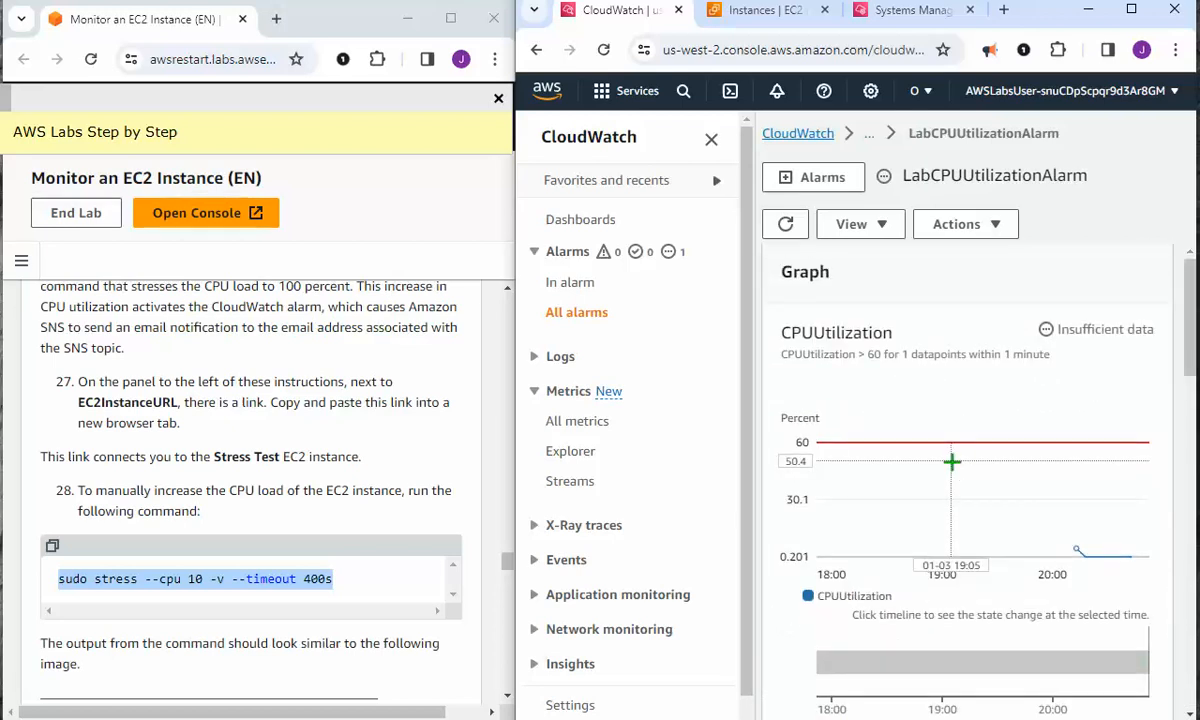
scroll(952, 461, down, 1)
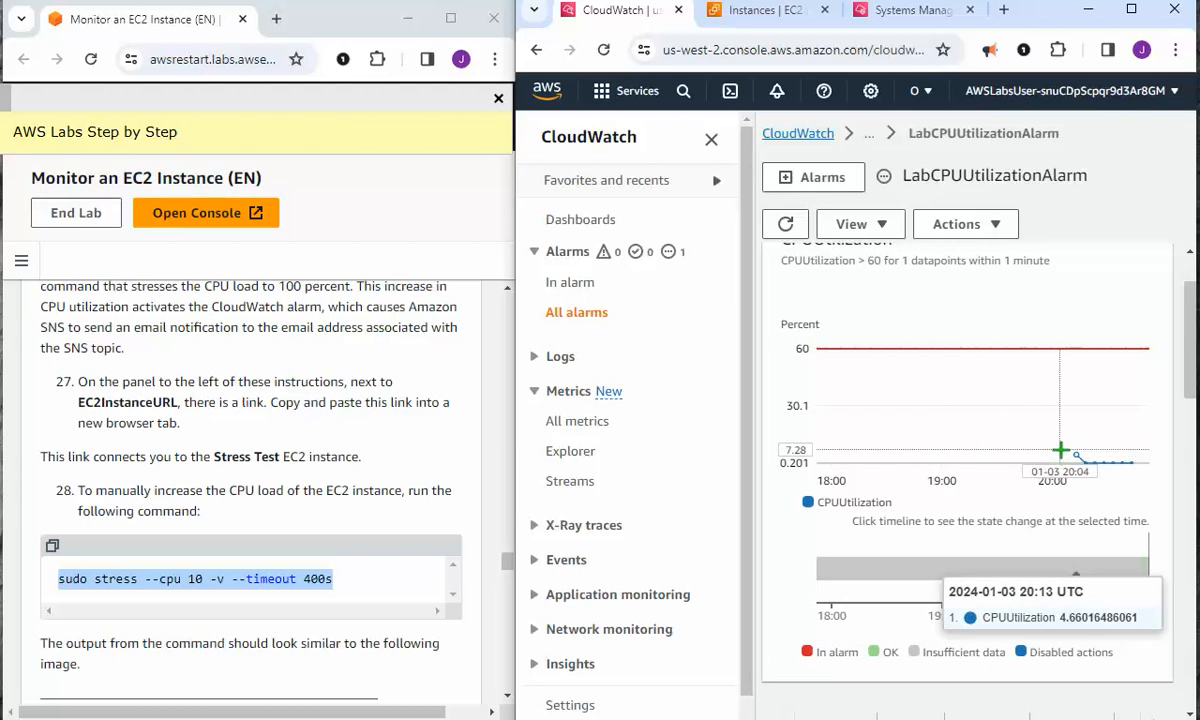
right_click(750, 428)
click(1130, 343)
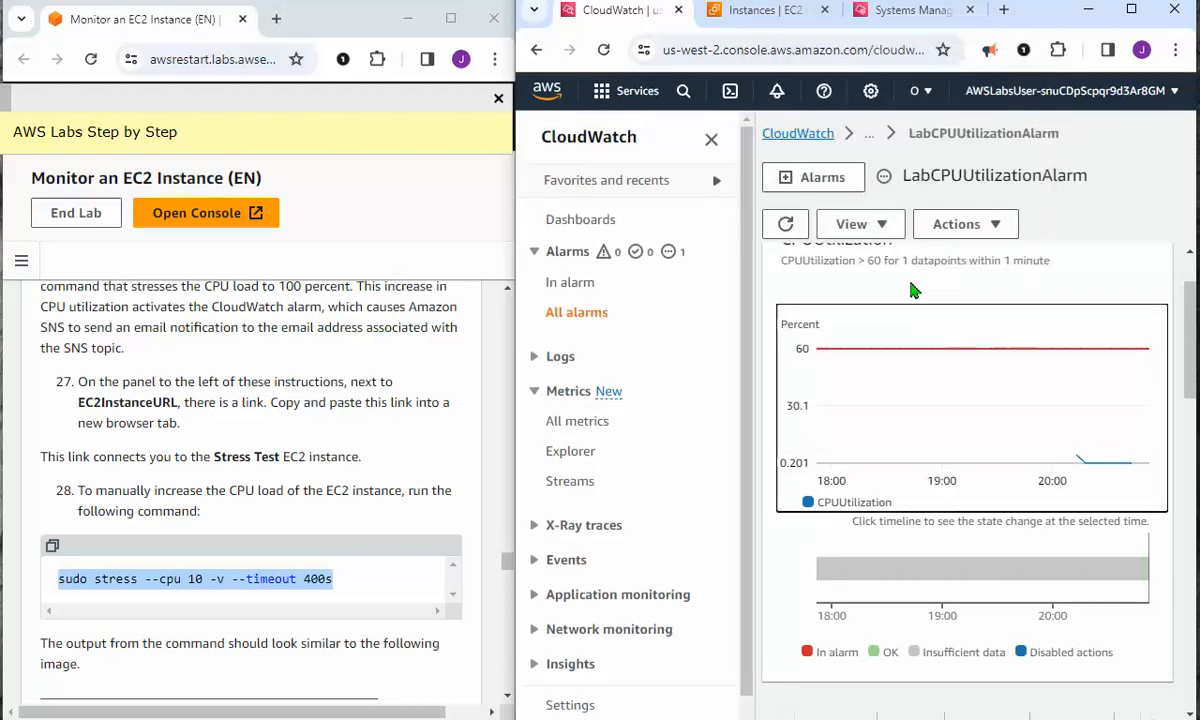
click(880, 228)
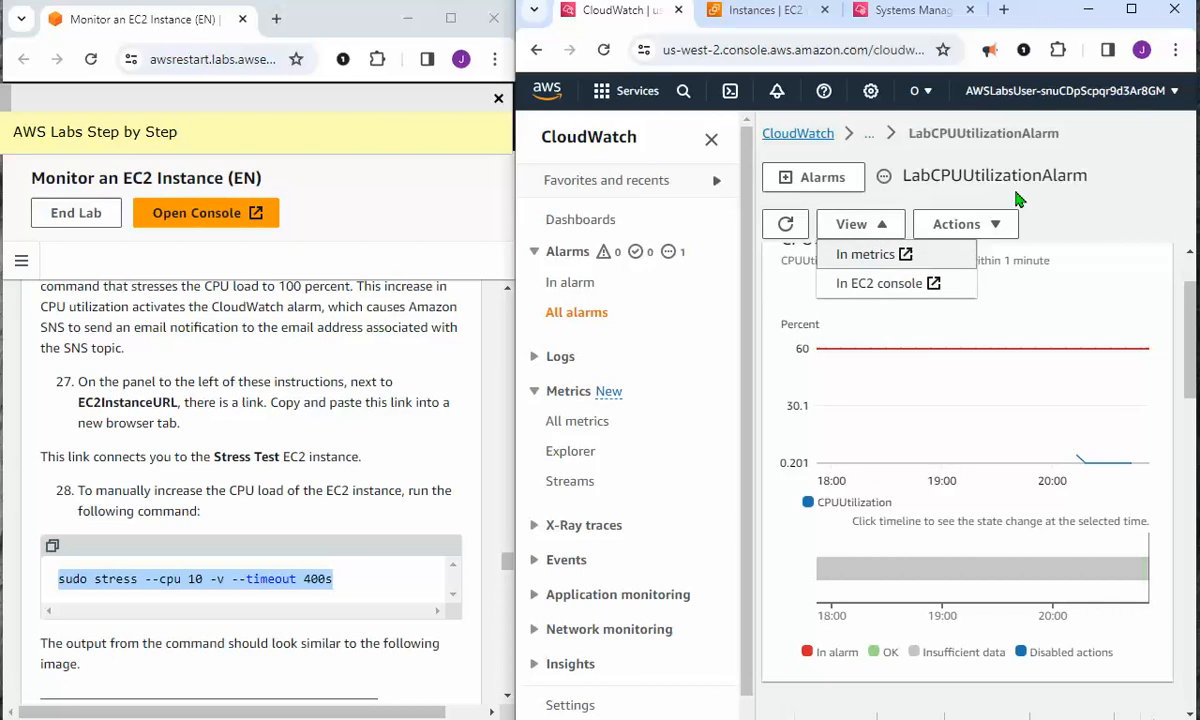
drag(1072, 207, 1066, 208)
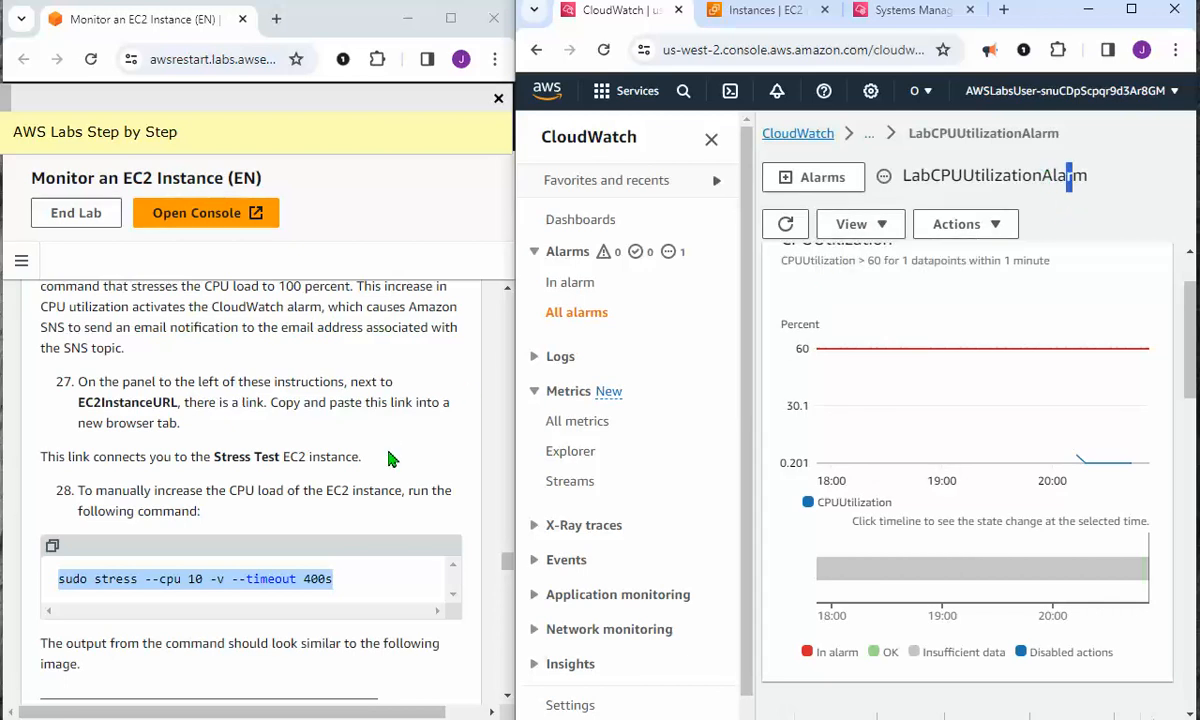
Read the lab instructions on the stress command's expected output, the second terminal and the top command
scroll(388, 458, down, 3)
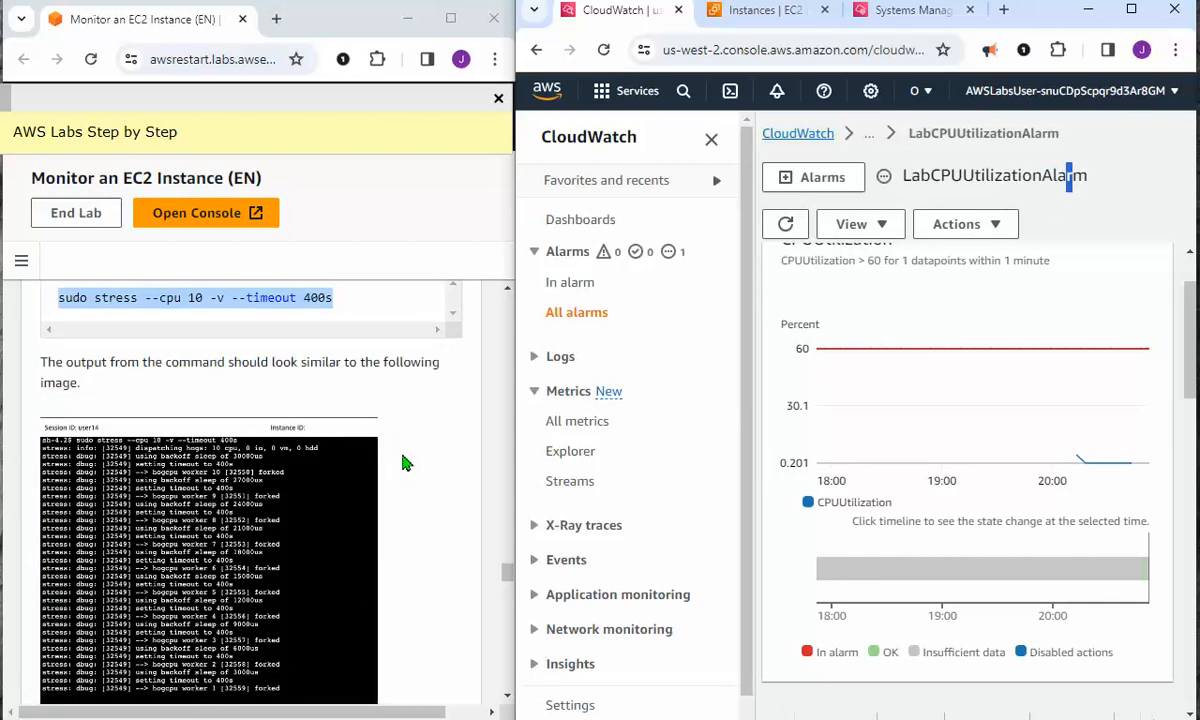
scroll(404, 462, down, 4)
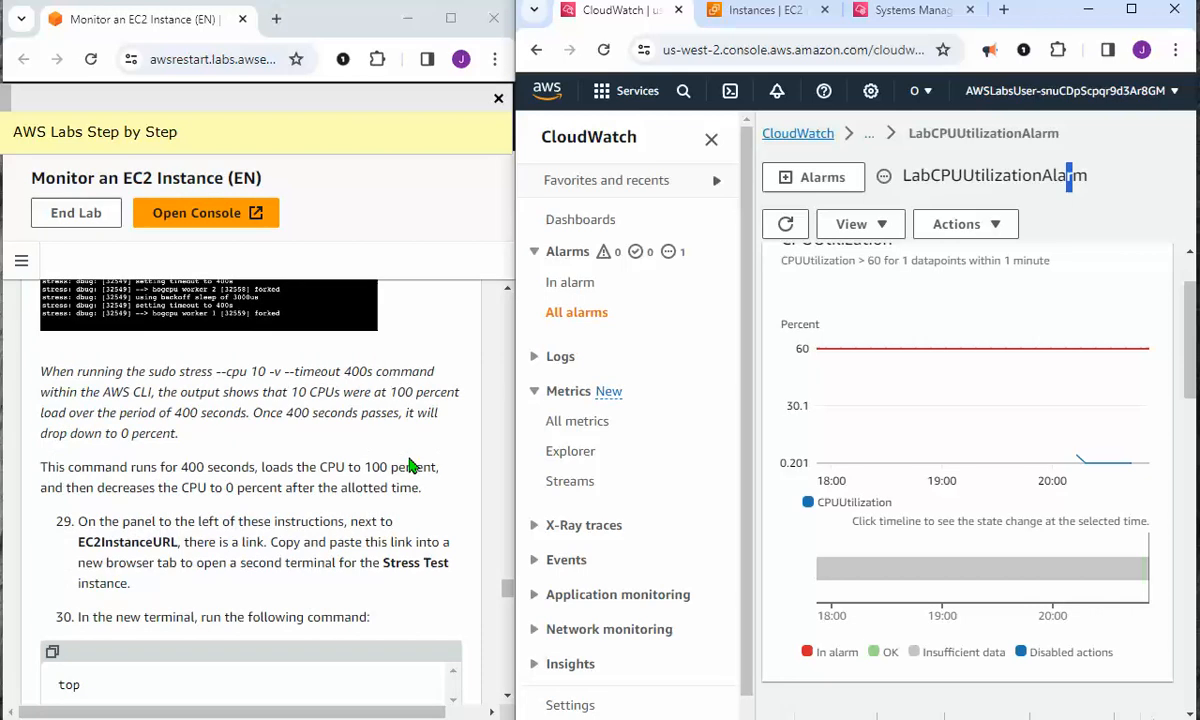
scroll(410, 465, down, 1)
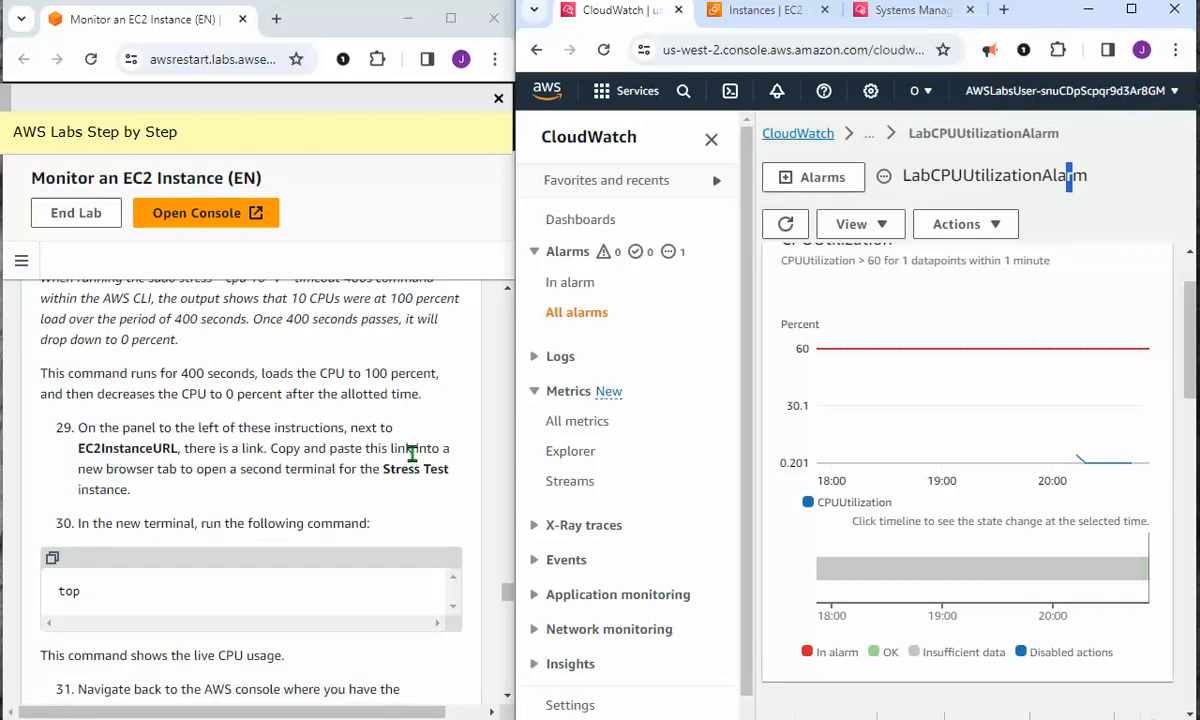
scroll(410, 457, up, 1)
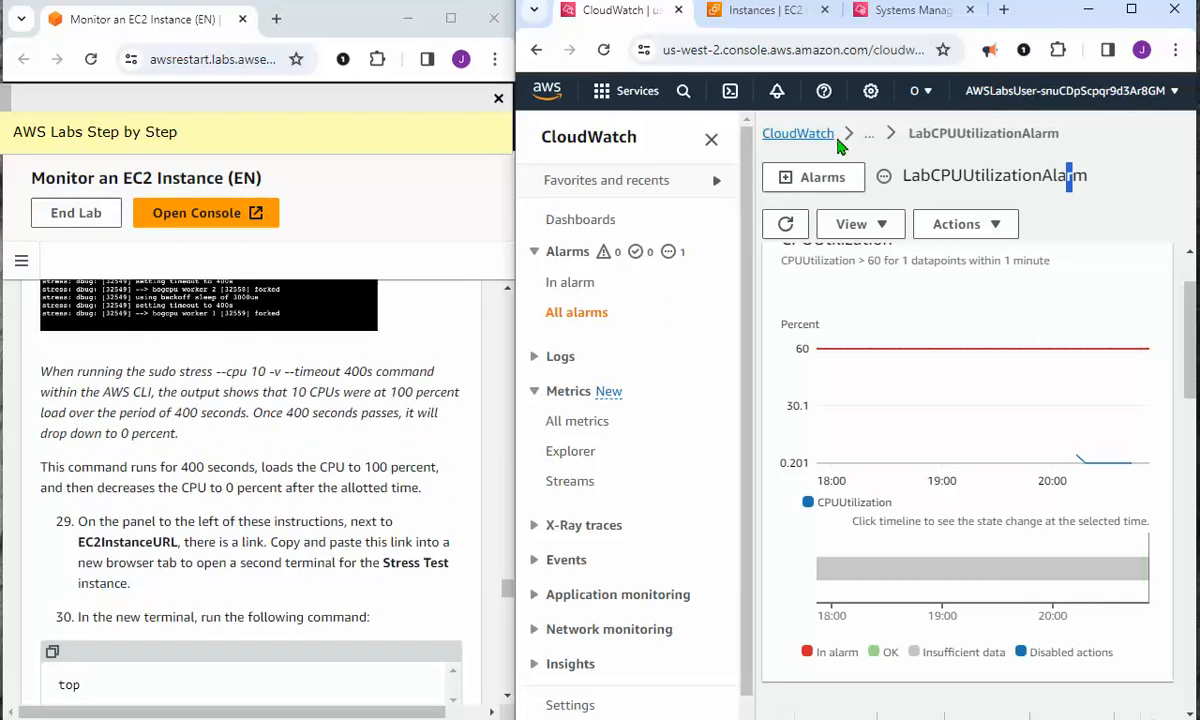
Check the Stress Test instance's EC2 monitoring graphs, then watch LabCPUUtilizationAlarm's CPUUtilization graph in CloudWatch for new data
click(772, 12)
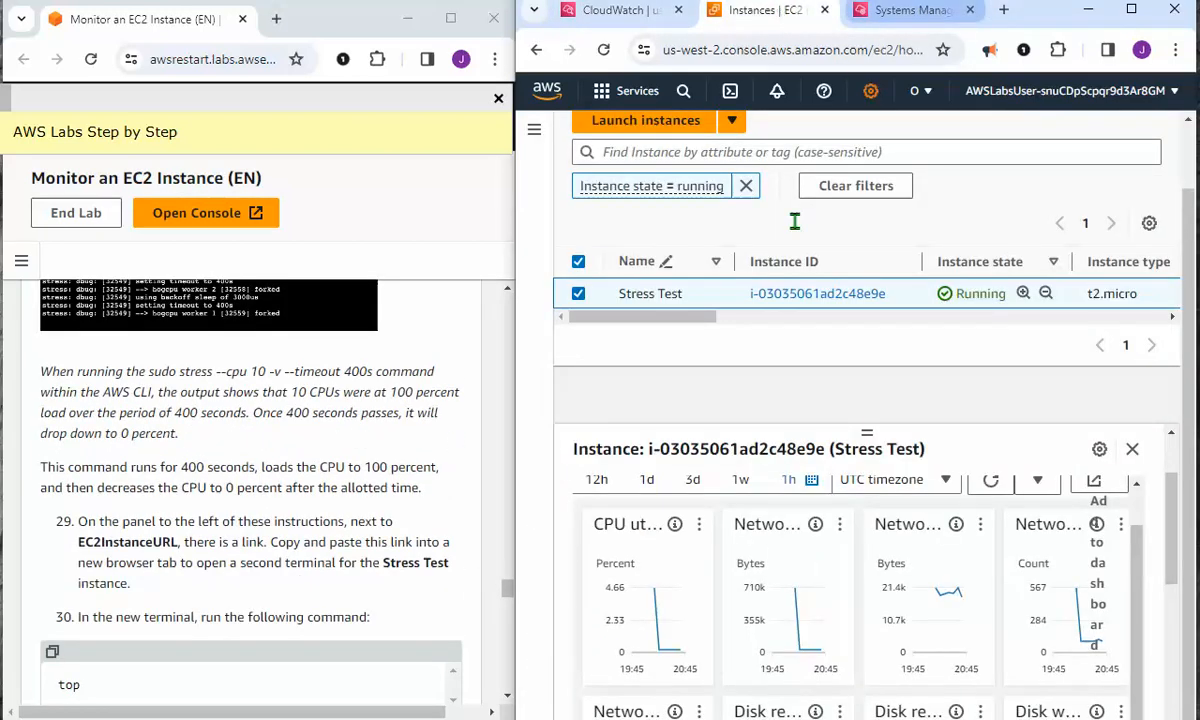
mouse_move(658, 615)
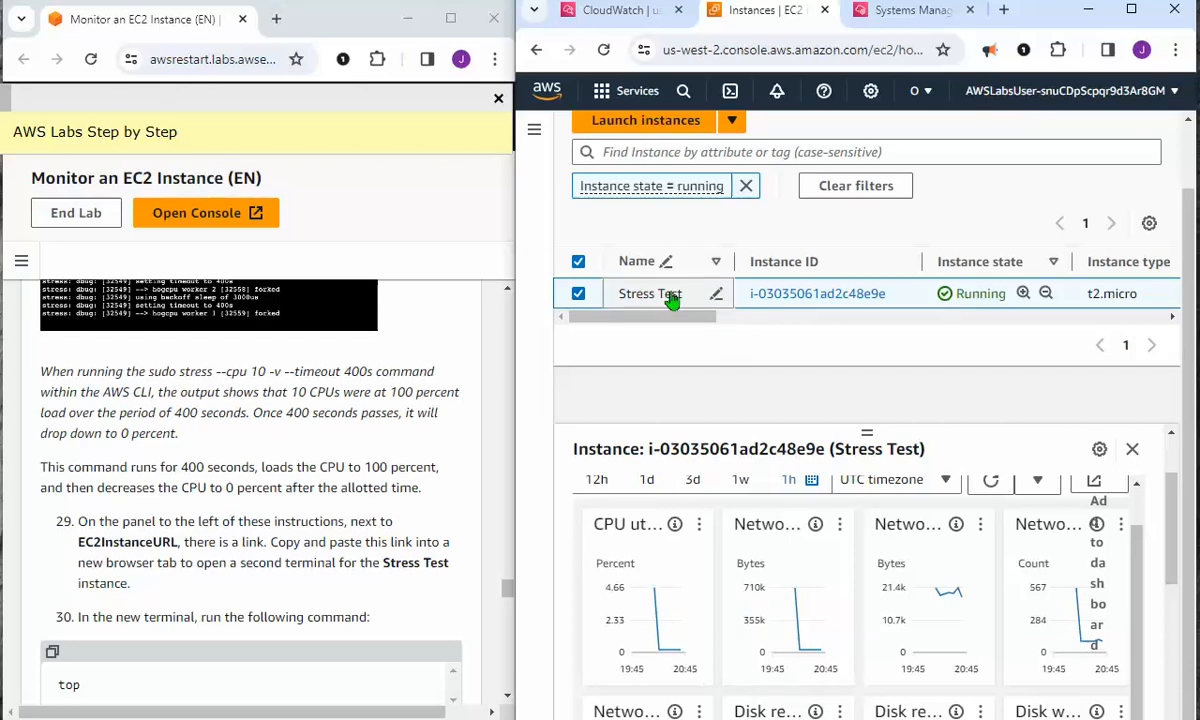
click(640, 10)
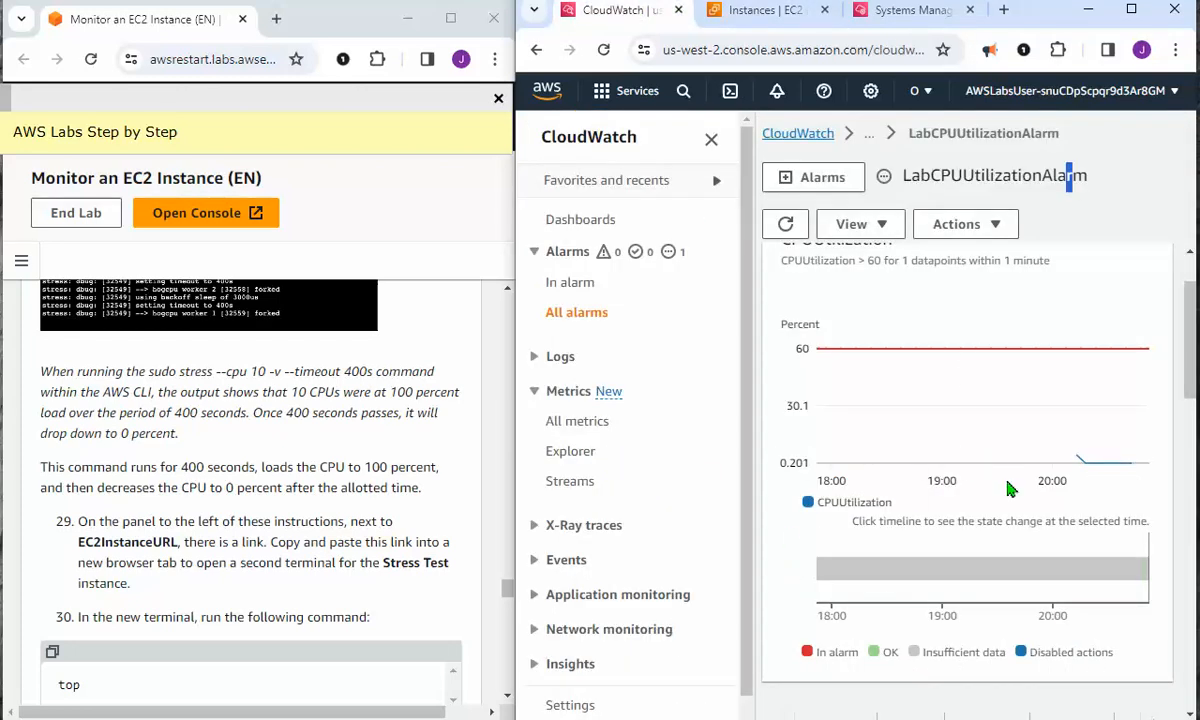
mouse_move(1105, 463)
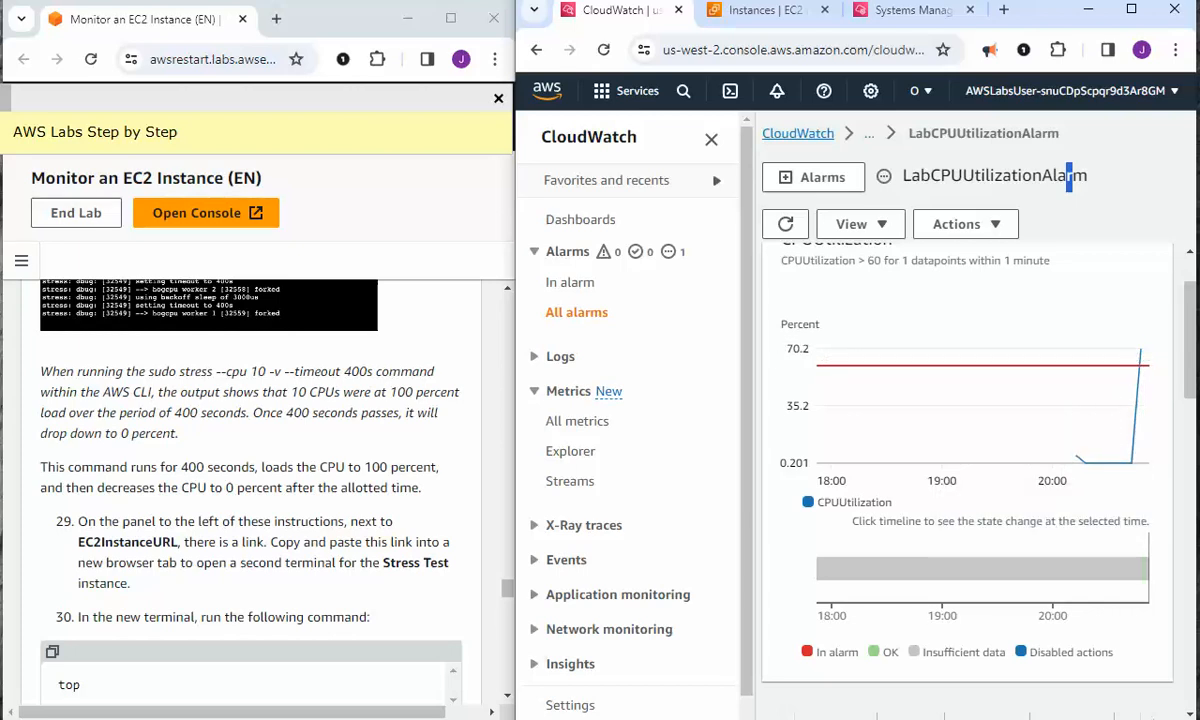
Bring up the Gmail inbox, read the MyCwAlarm notification email about LabCPUUtilizationAlarm, then move the mail window out of the way
drag(1199, 235, 707, 75)
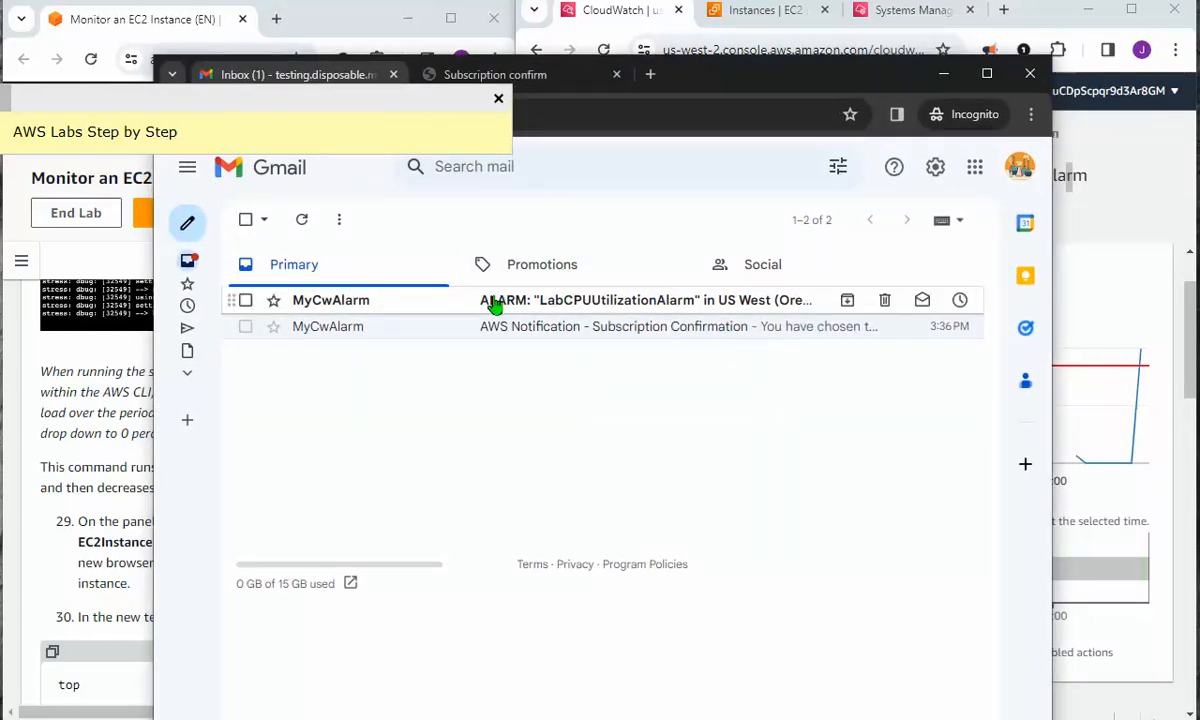
click(570, 308)
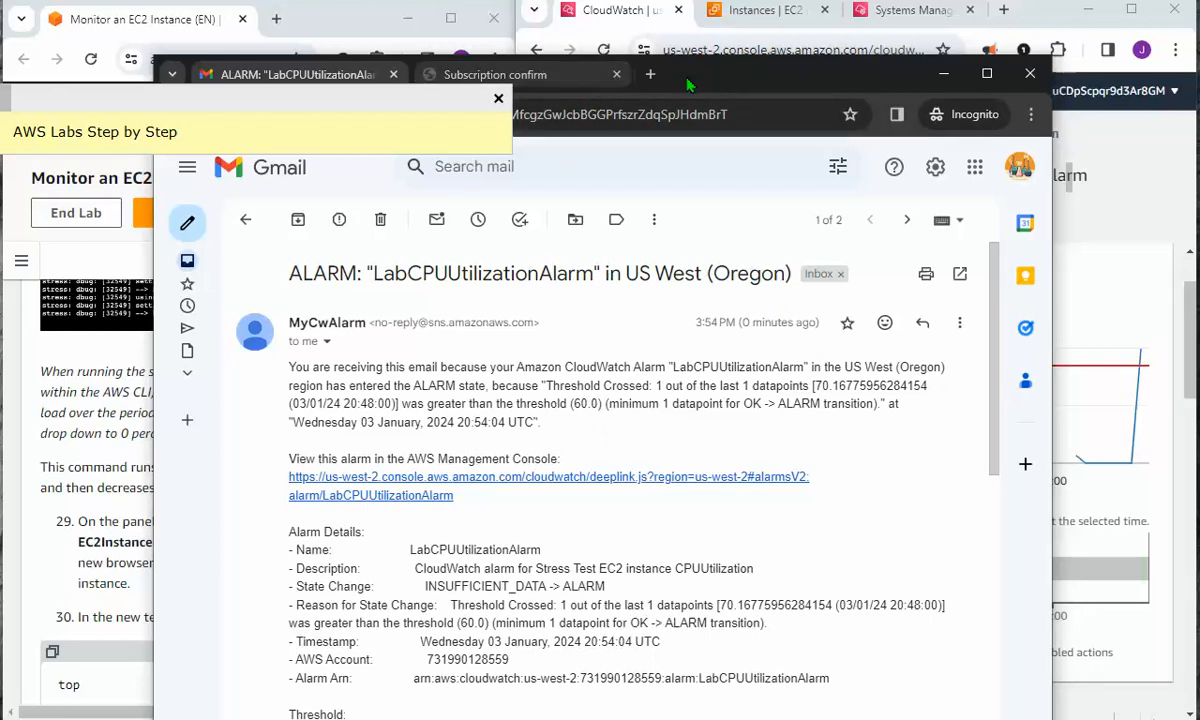
drag(744, 93, 1199, 130)
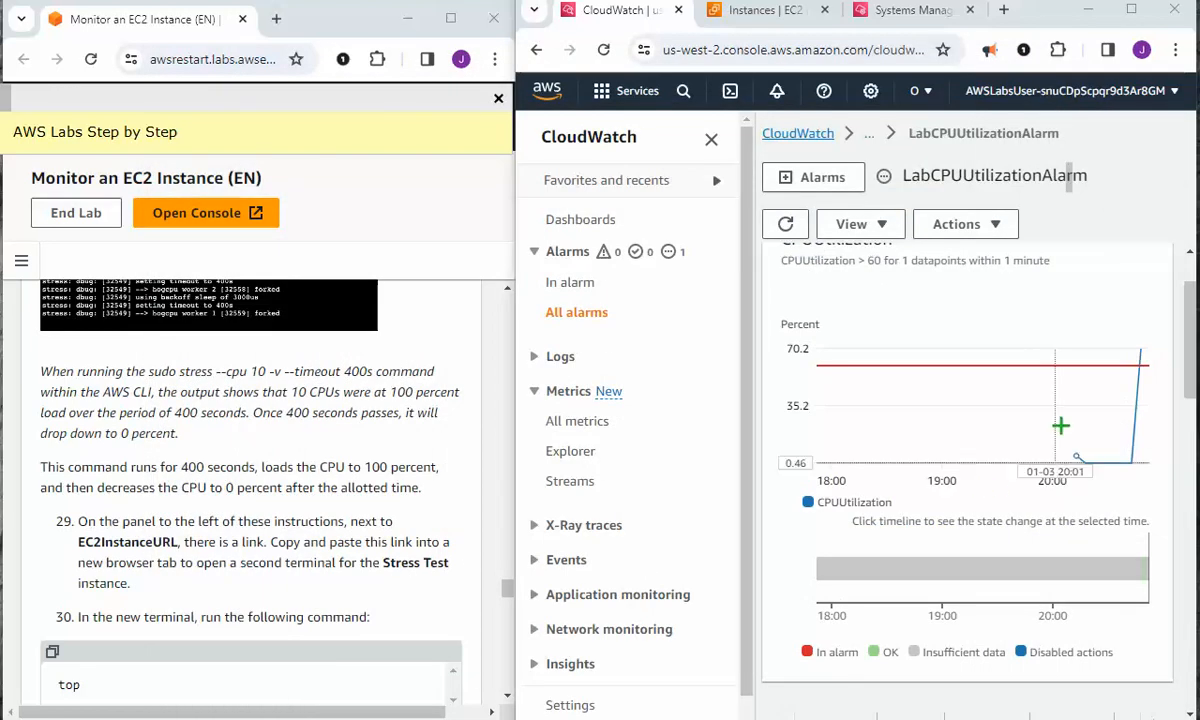
Consult the lab's step about the top command, then interrupt the running stress command in the Session Manager terminal
scroll(197, 510, down, 1)
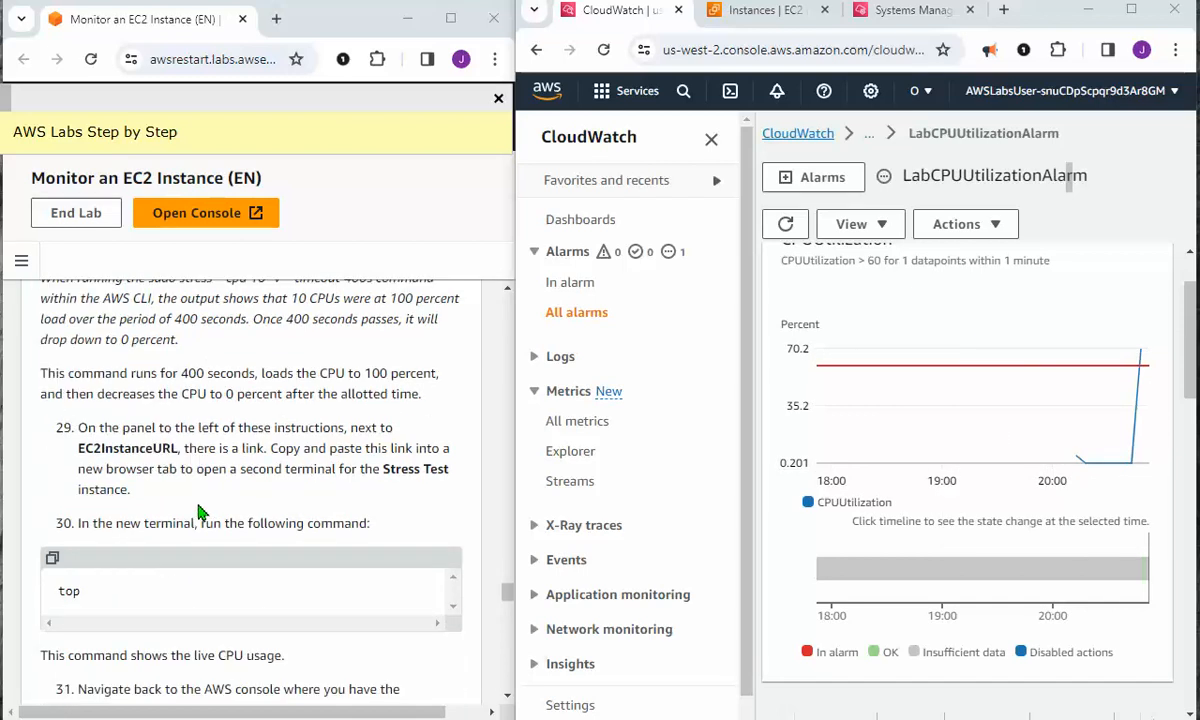
scroll(205, 509, down, 1)
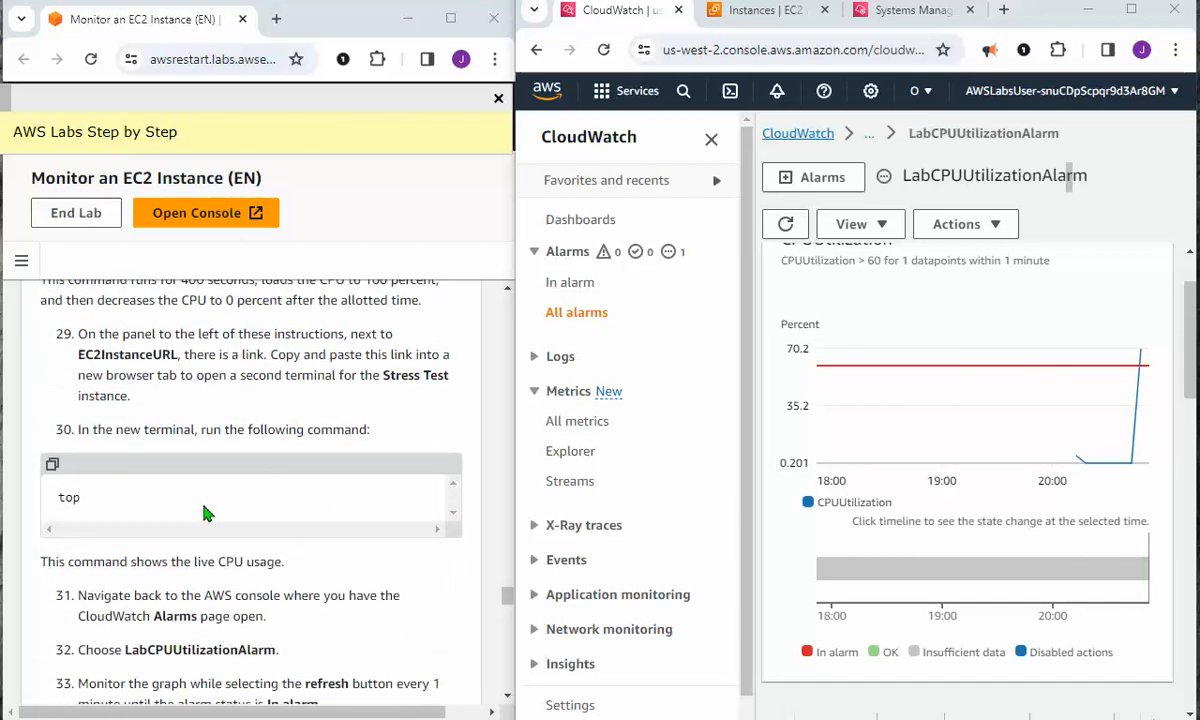
click(780, 12)
click(882, 12)
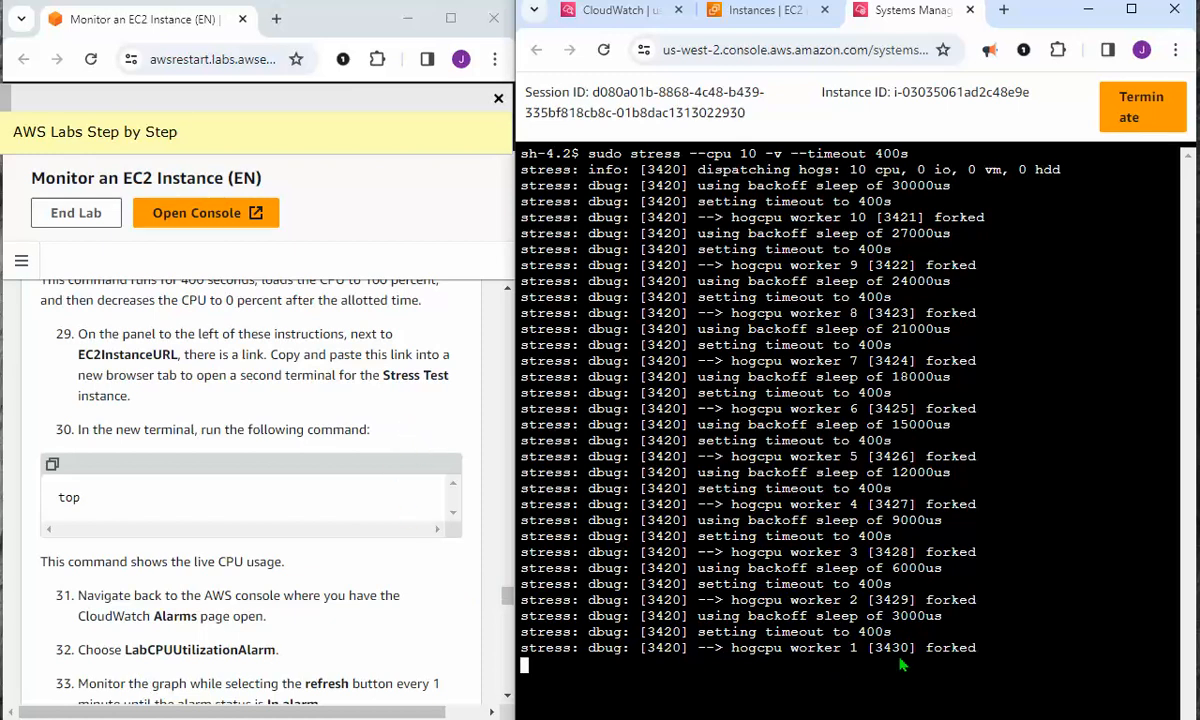
key(Return)
key(Return)
key(ctrl+c)
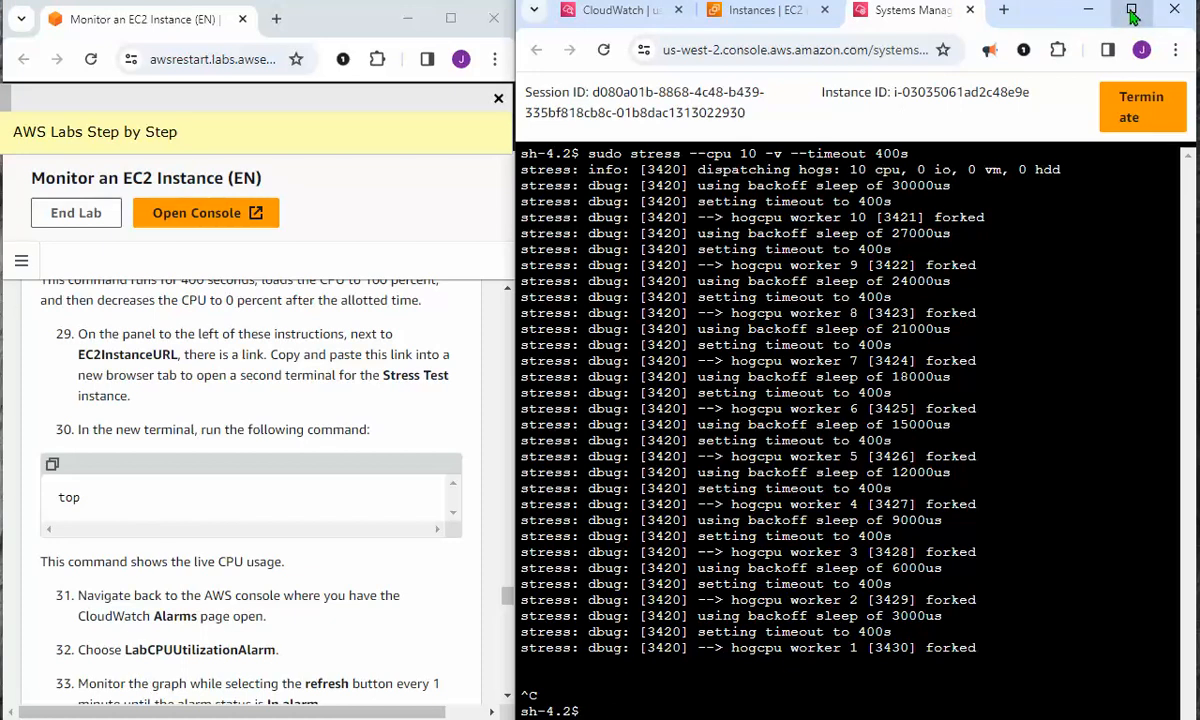
Reposition the AWS console window so the terminal prompt is in view, and run the top command to show live CPU usage
mouse_move(1066, 11)
mouse_down()
mouse_move(1055, 18)
mouse_move(1058, 8)
mouse_up()
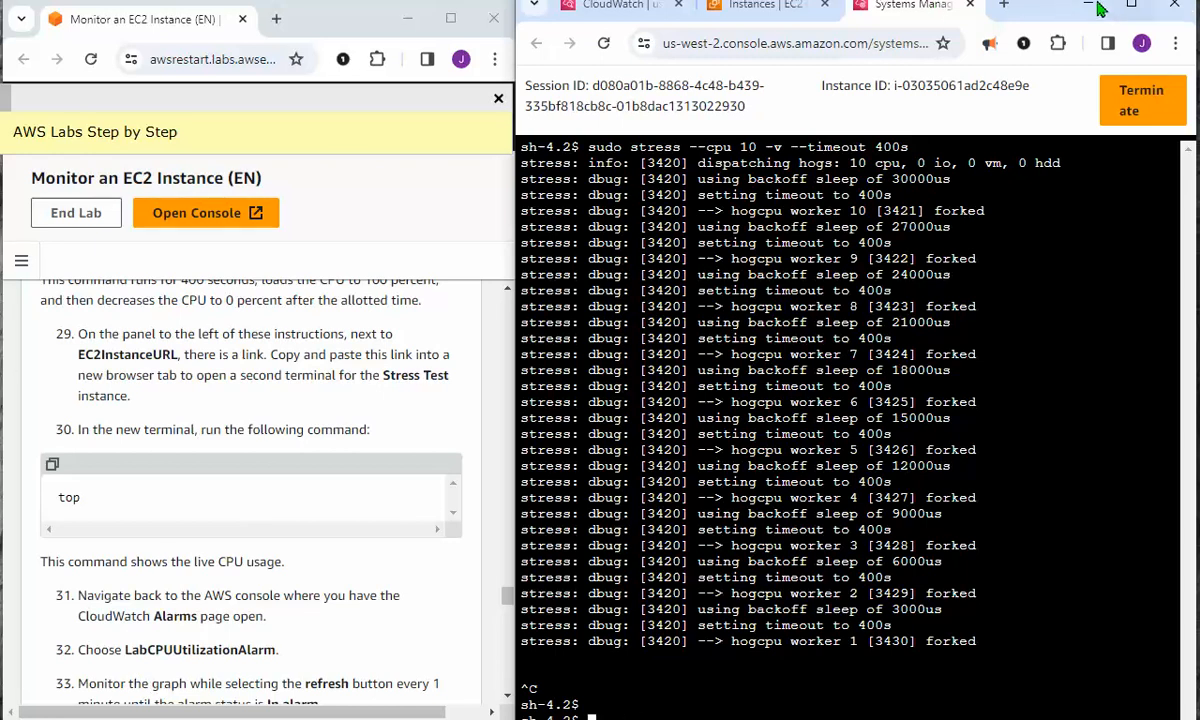
drag(1035, 13, 1040, 38)
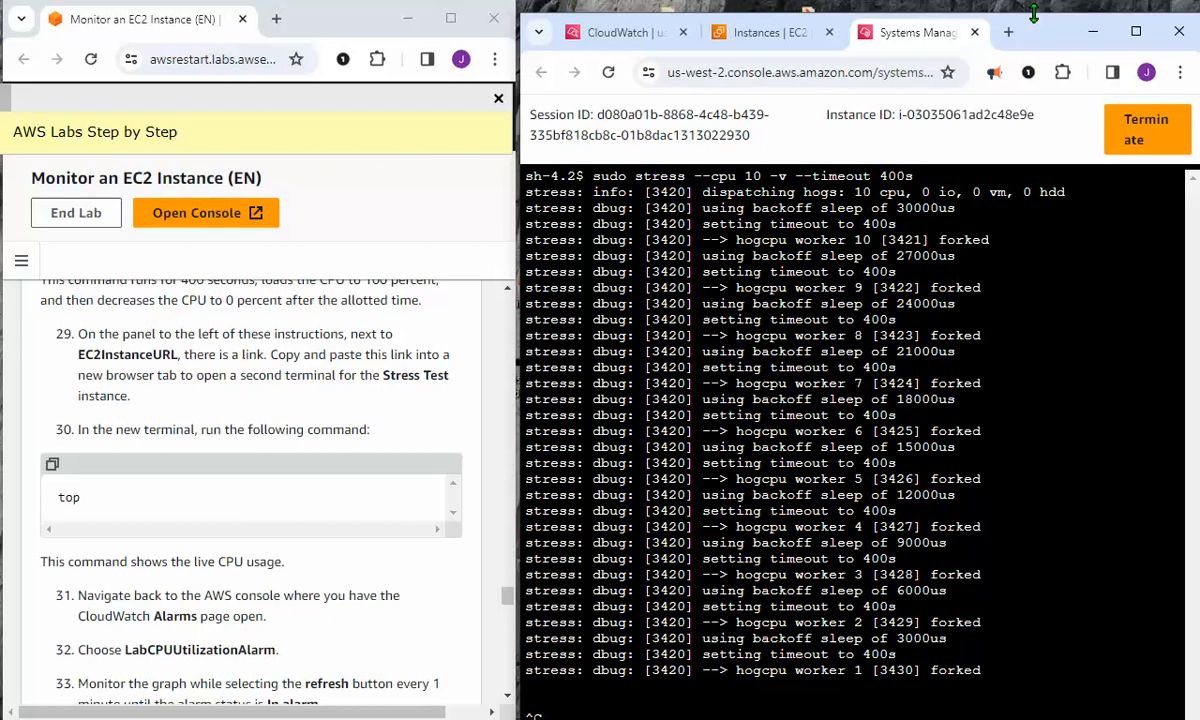
mouse_move(1034, 13)
mouse_down()
mouse_move(1039, 40)
mouse_move(1043, 7)
mouse_move(1042, 39)
mouse_move(1033, 12)
mouse_move(1040, 19)
mouse_up()
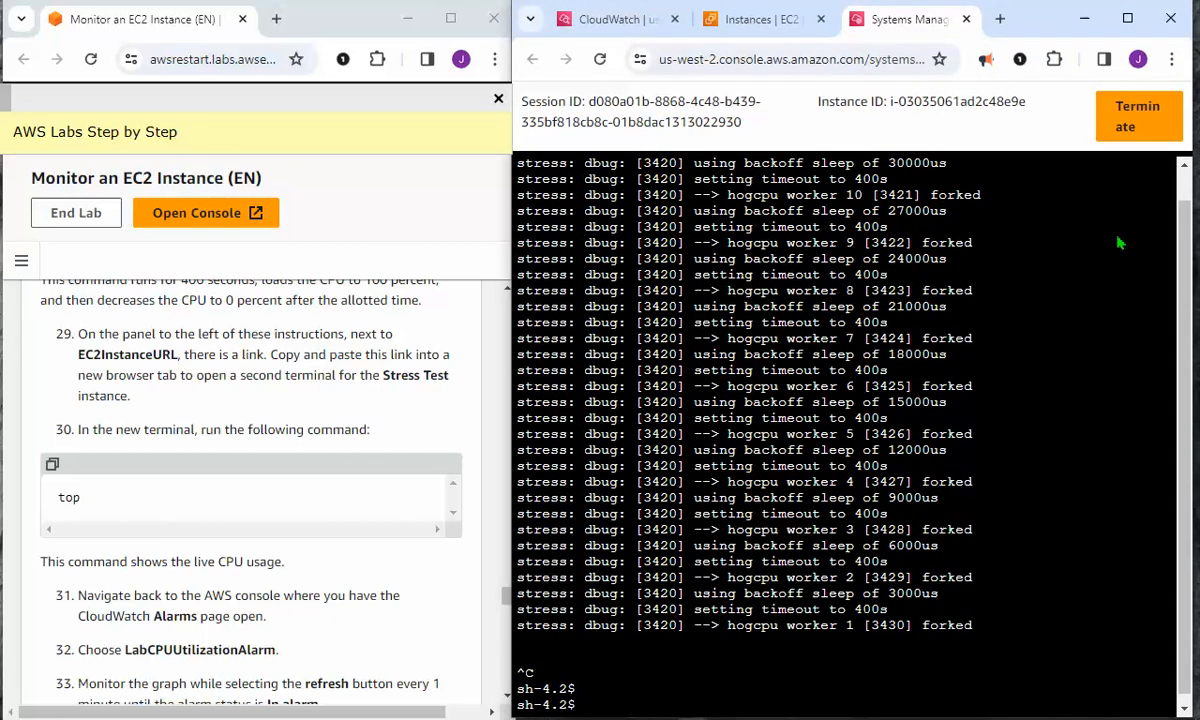
text(top)
key(Return)
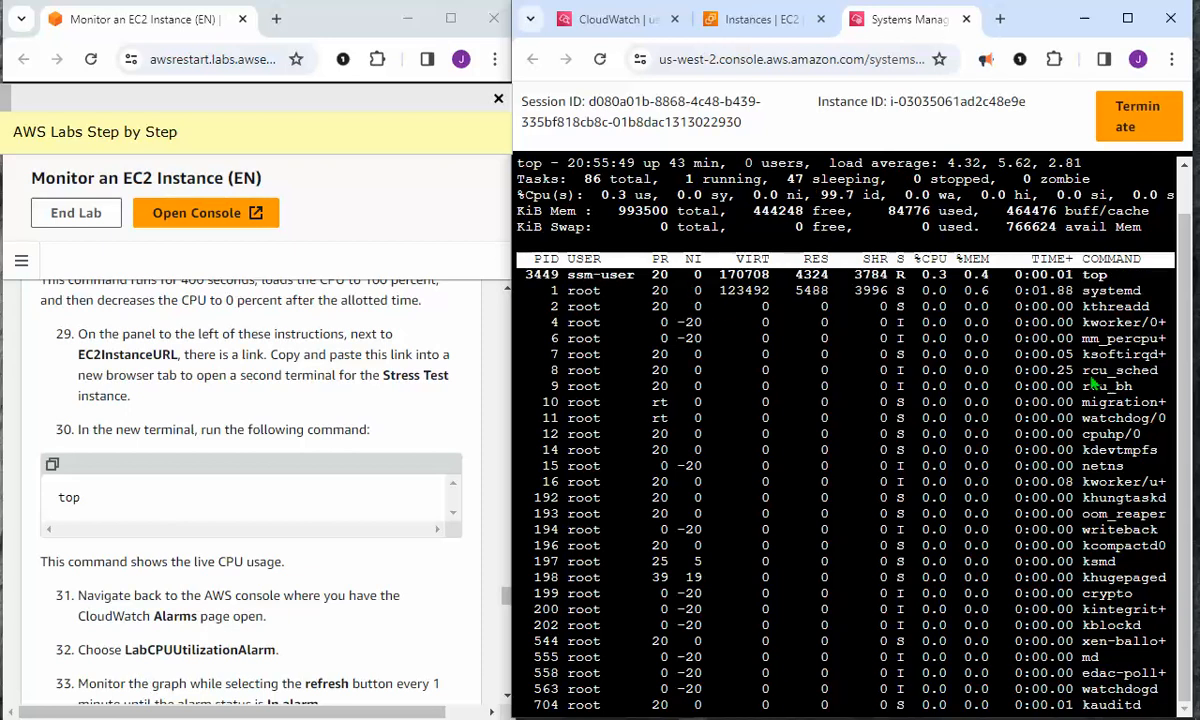
scroll(1110, 397, down, 1)
Look at the Stress Test instance's monitoring graphs again, then return to LabCPUUtilizationAlarm's CloudWatch graph and examine the CPU spike
click(757, 22)
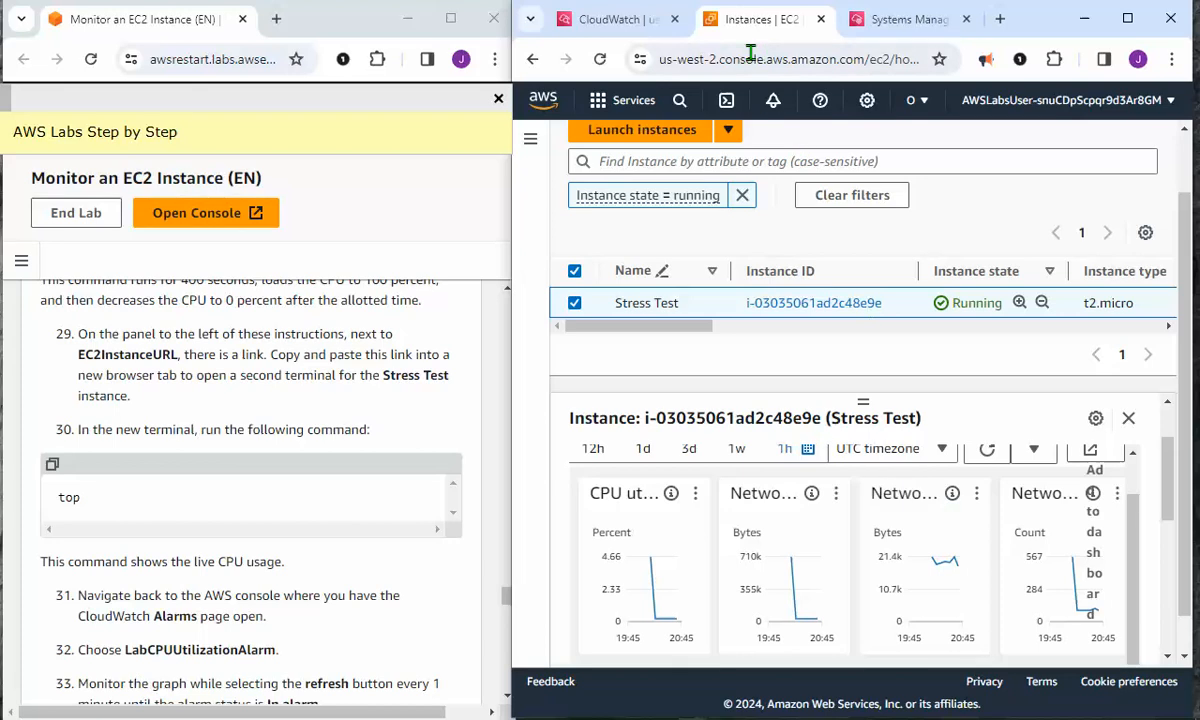
click(645, 22)
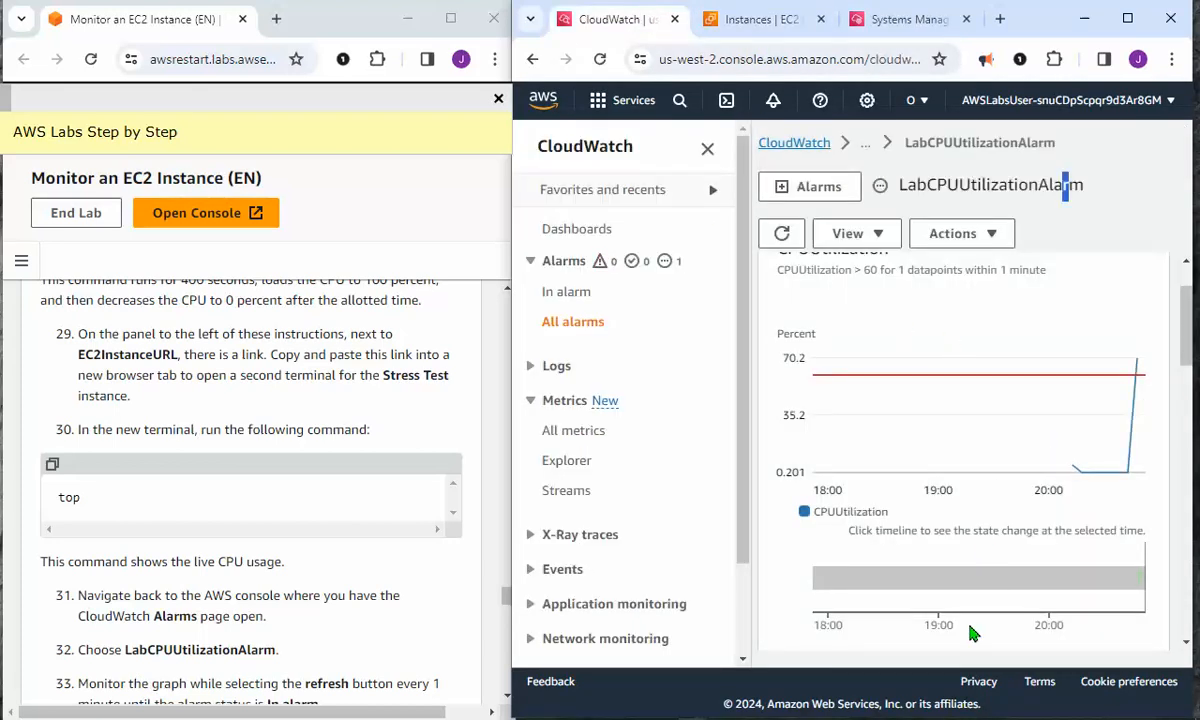
mouse_move(1066, 358)
Read the remaining Task 3 instructions and the start of Task 4 on CloudWatch dashboards, and admit the waiting Zoom participant
scroll(245, 632, down, 1)
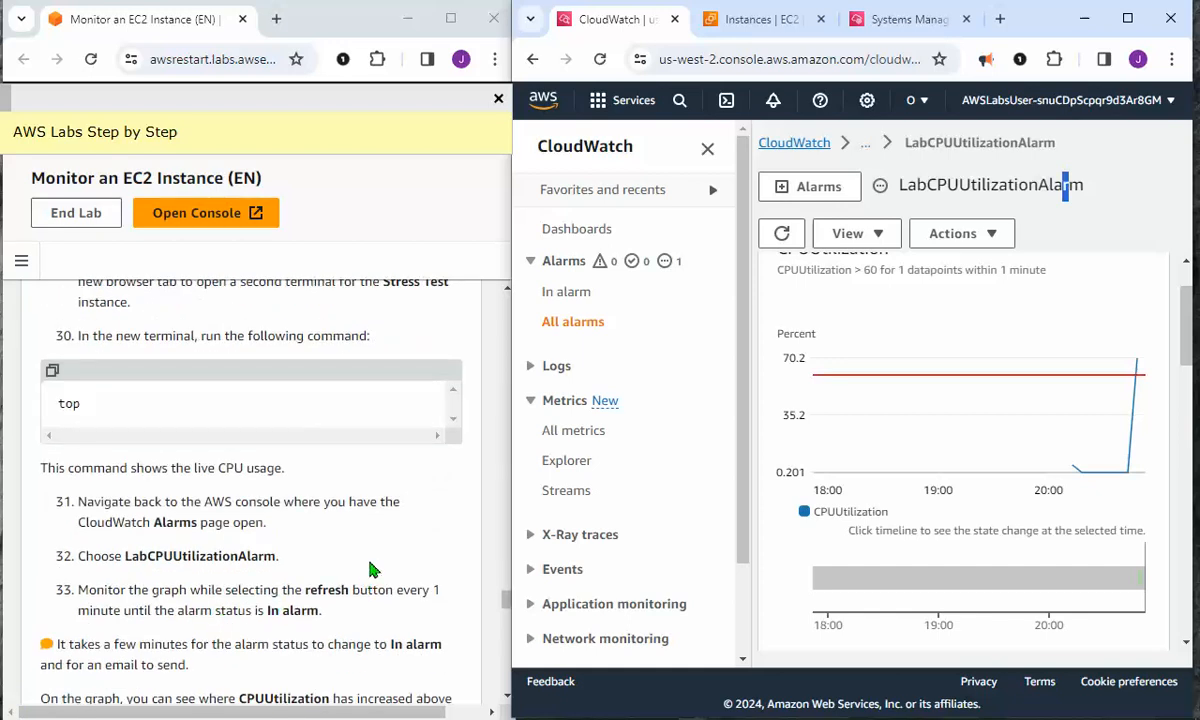
scroll(370, 568, down, 3)
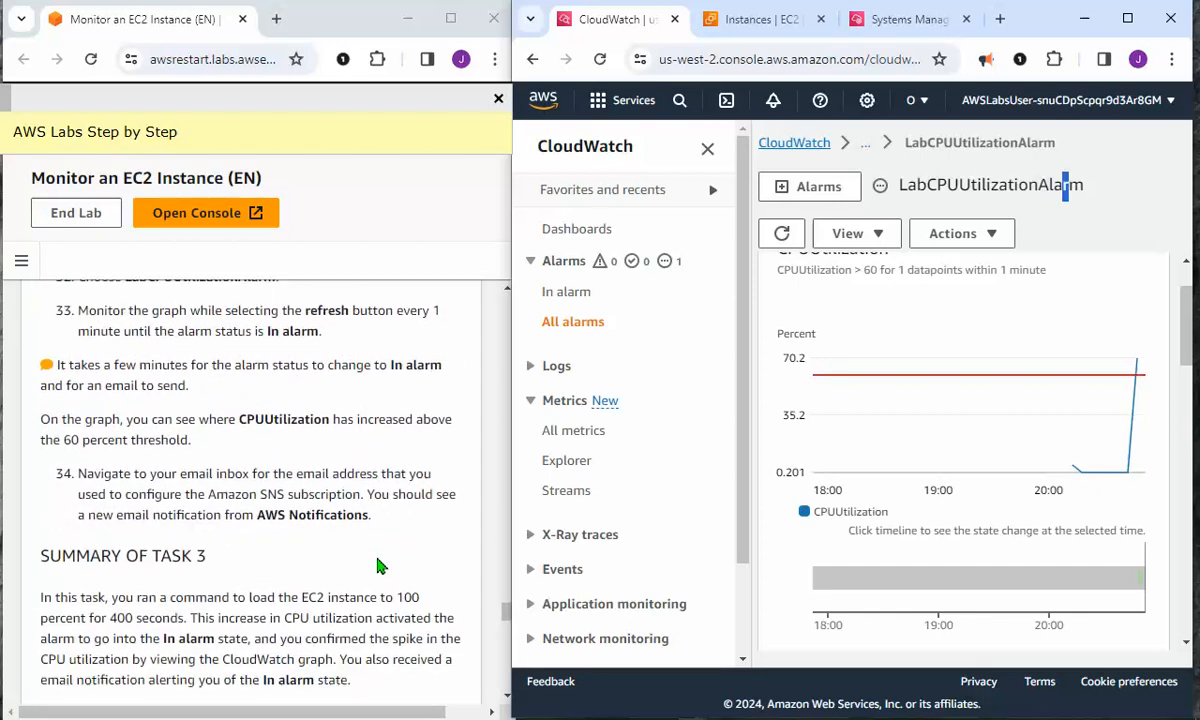
scroll(380, 564, down, 1)
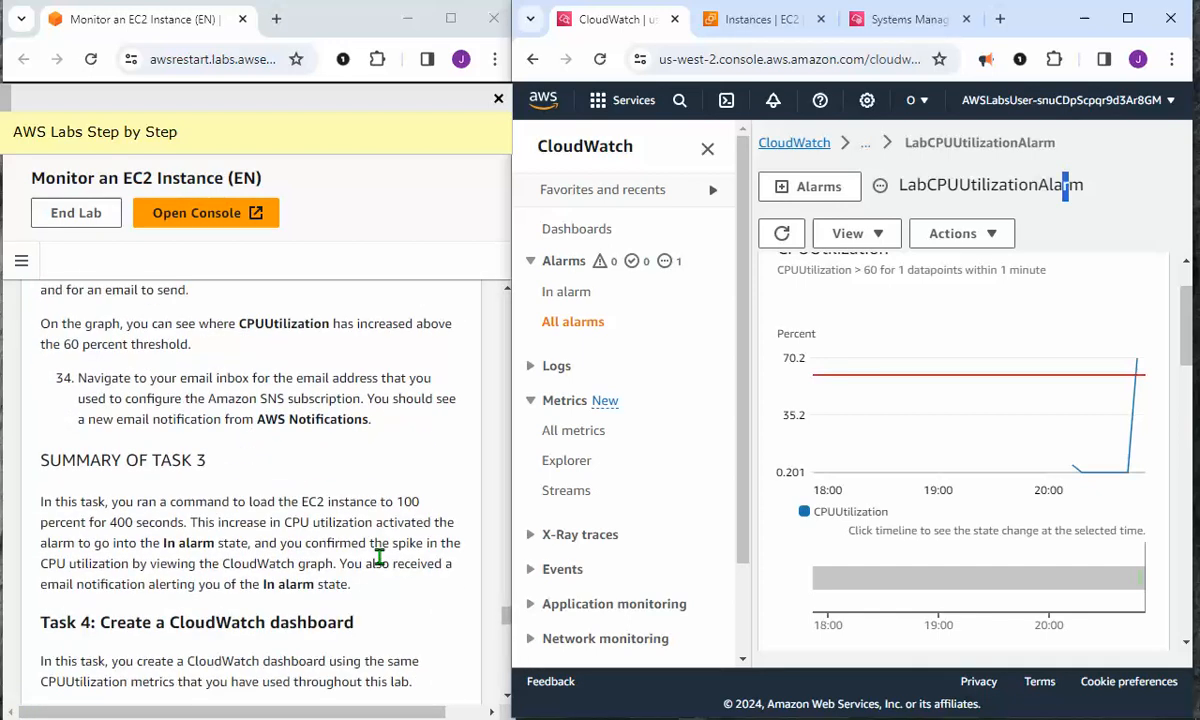
scroll(380, 560, down, 1)
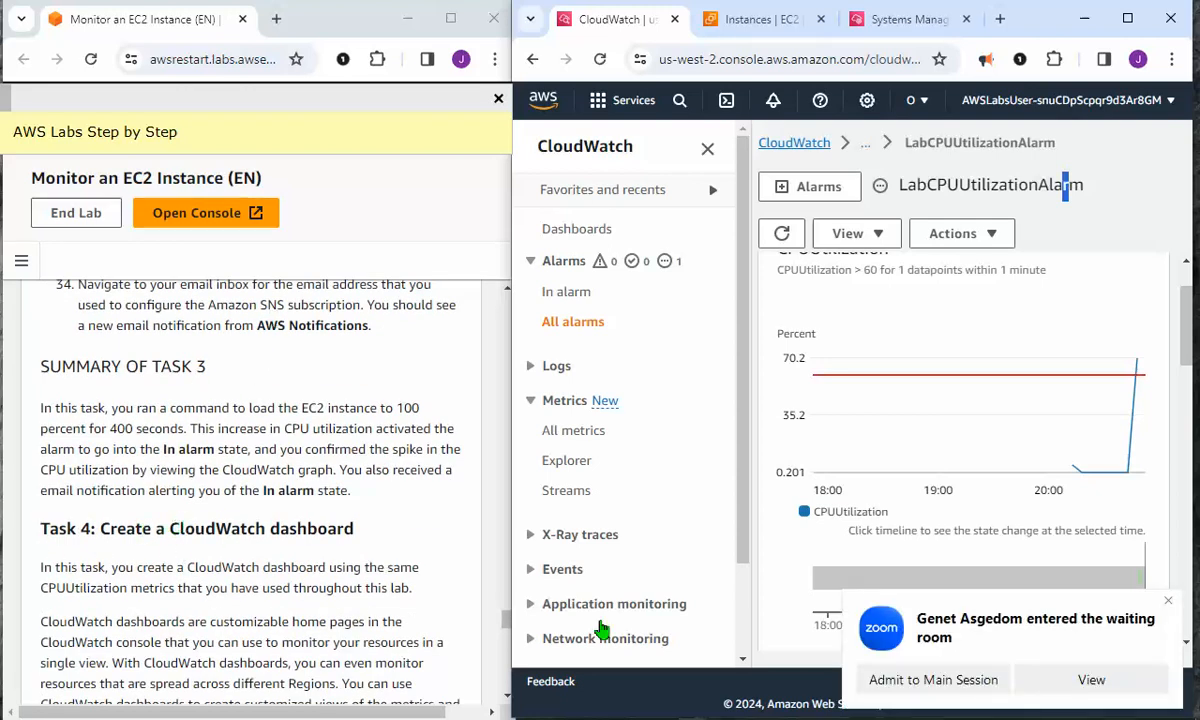
click(985, 690)
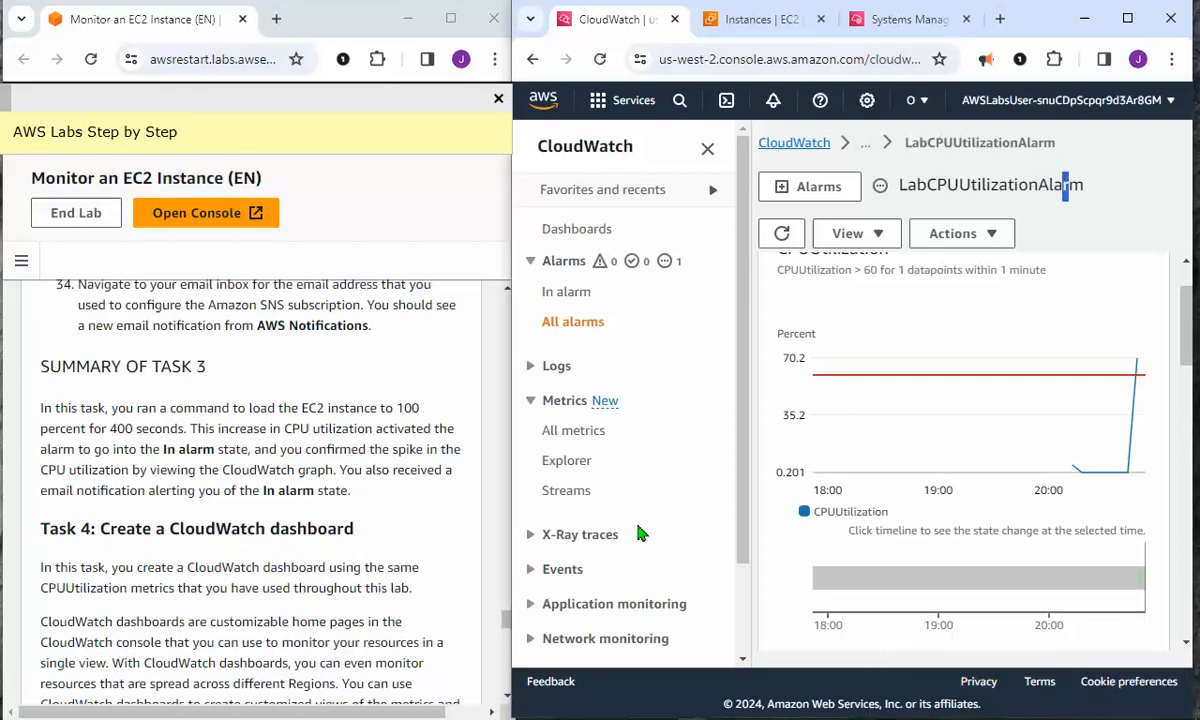
Read the lab's Task 4 instructions and open the list of CloudWatch dashboards
scroll(170, 462, down, 6)
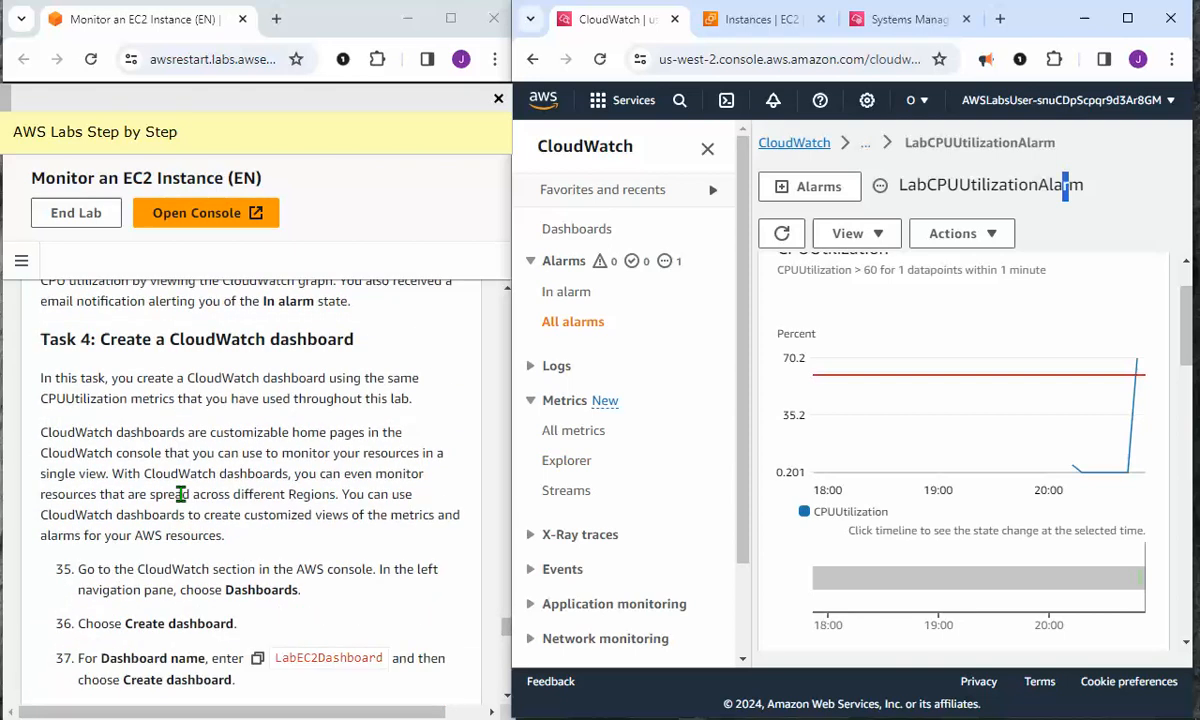
scroll(165, 455, up, 1)
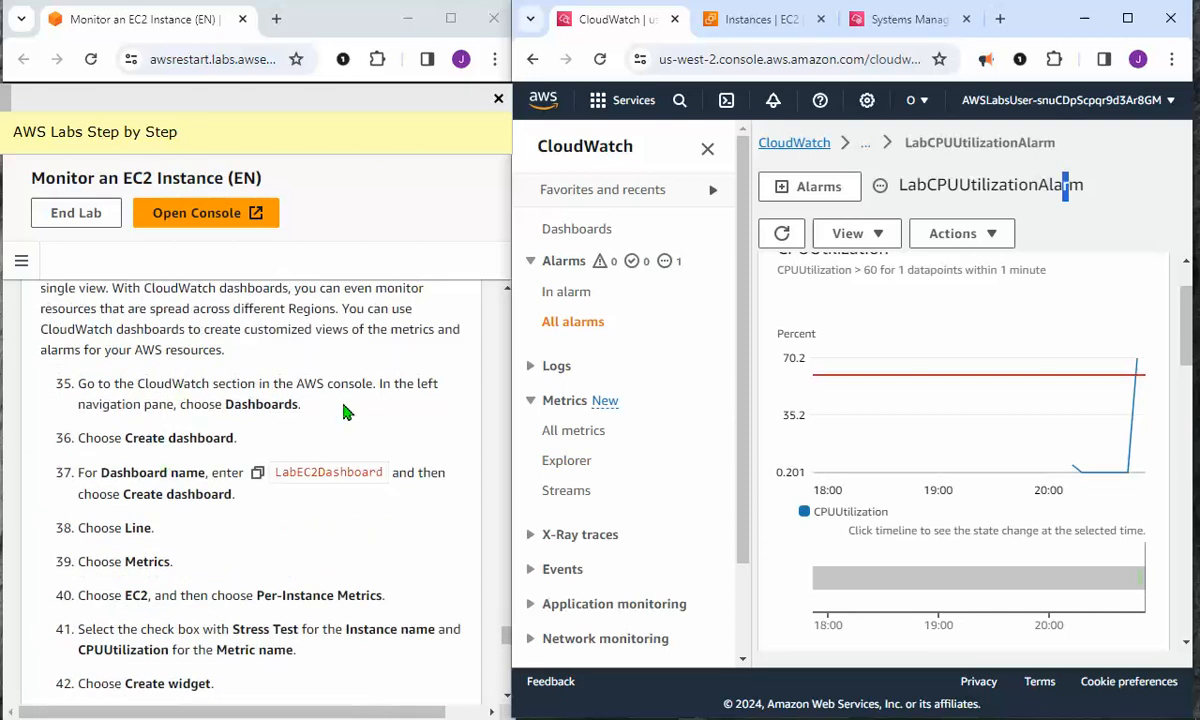
click(585, 150)
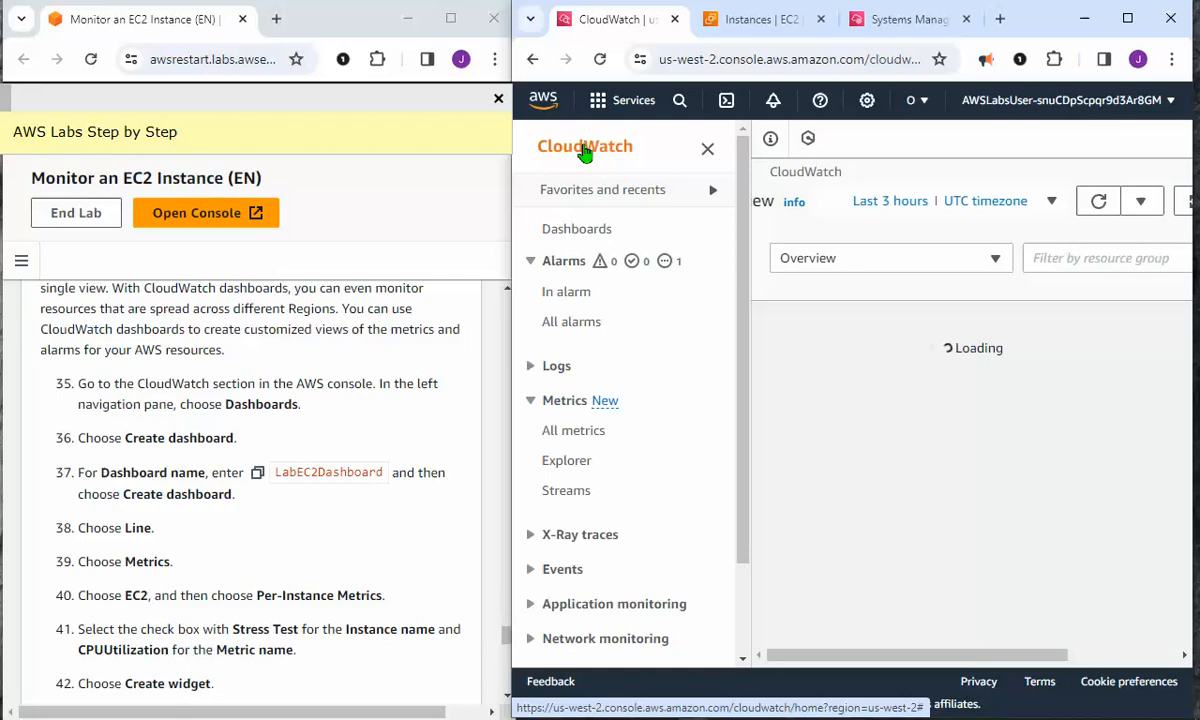
click(568, 232)
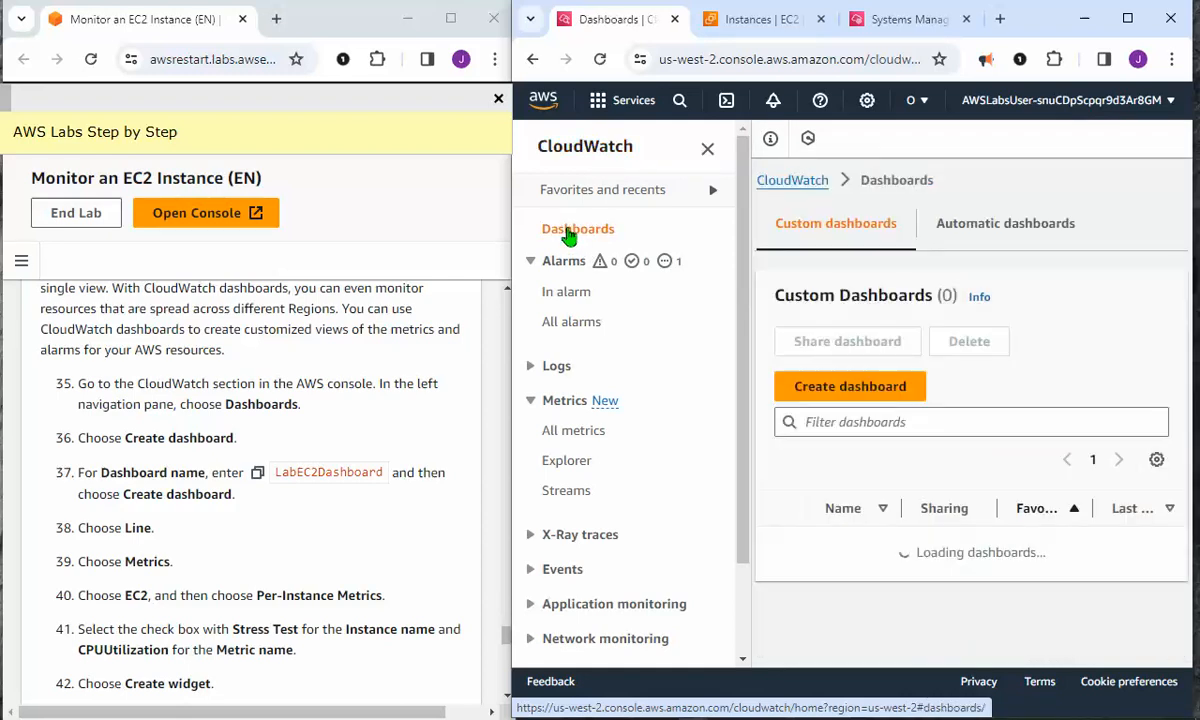
Create a new custom dashboard named LabEC2Dashboard, copying the name from the lab instructions
click(843, 390)
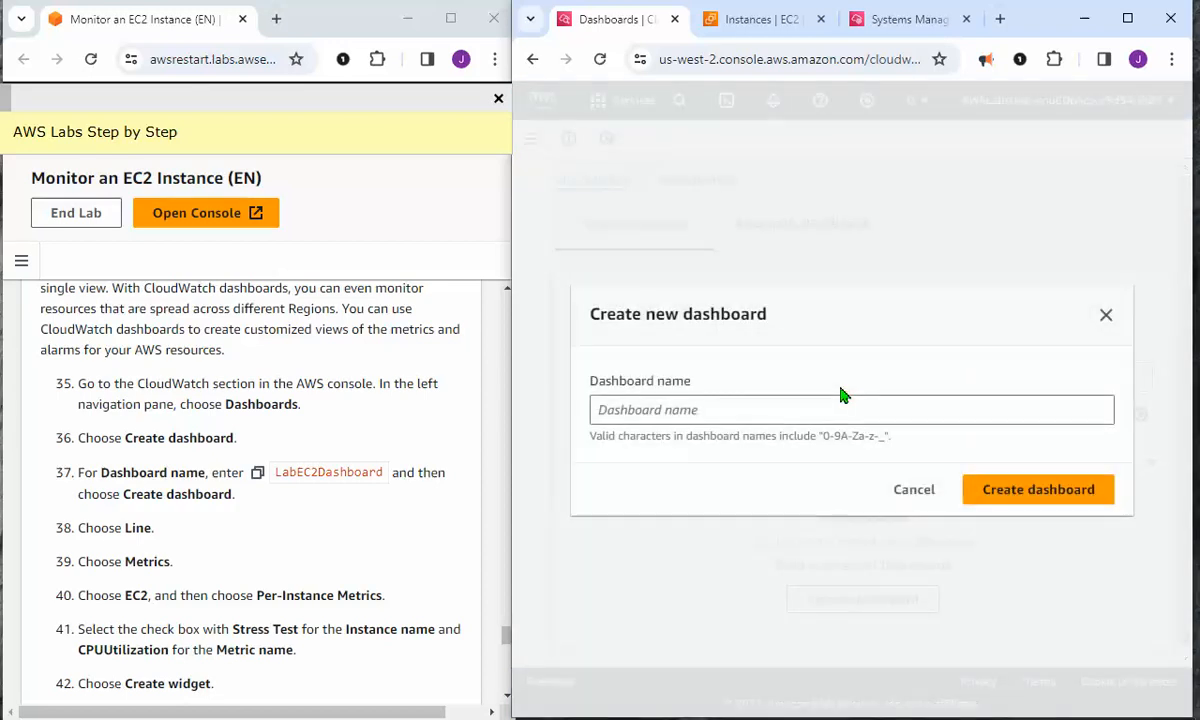
click(257, 472)
right_click(635, 414)
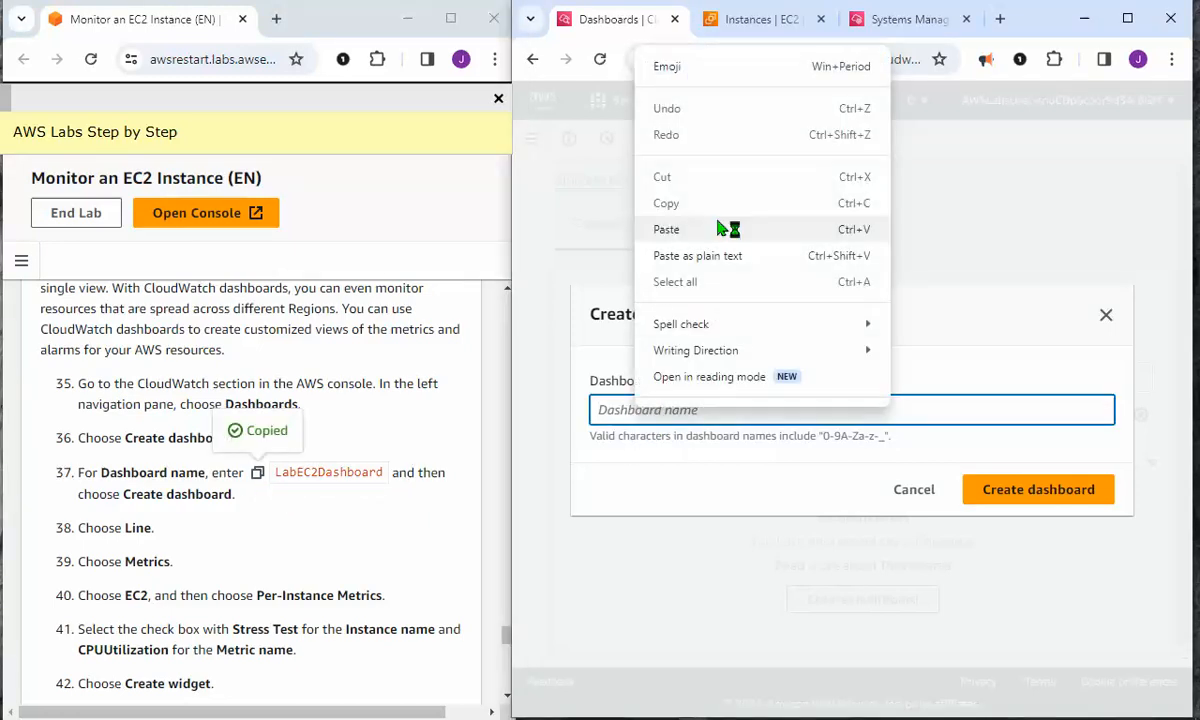
click(683, 234)
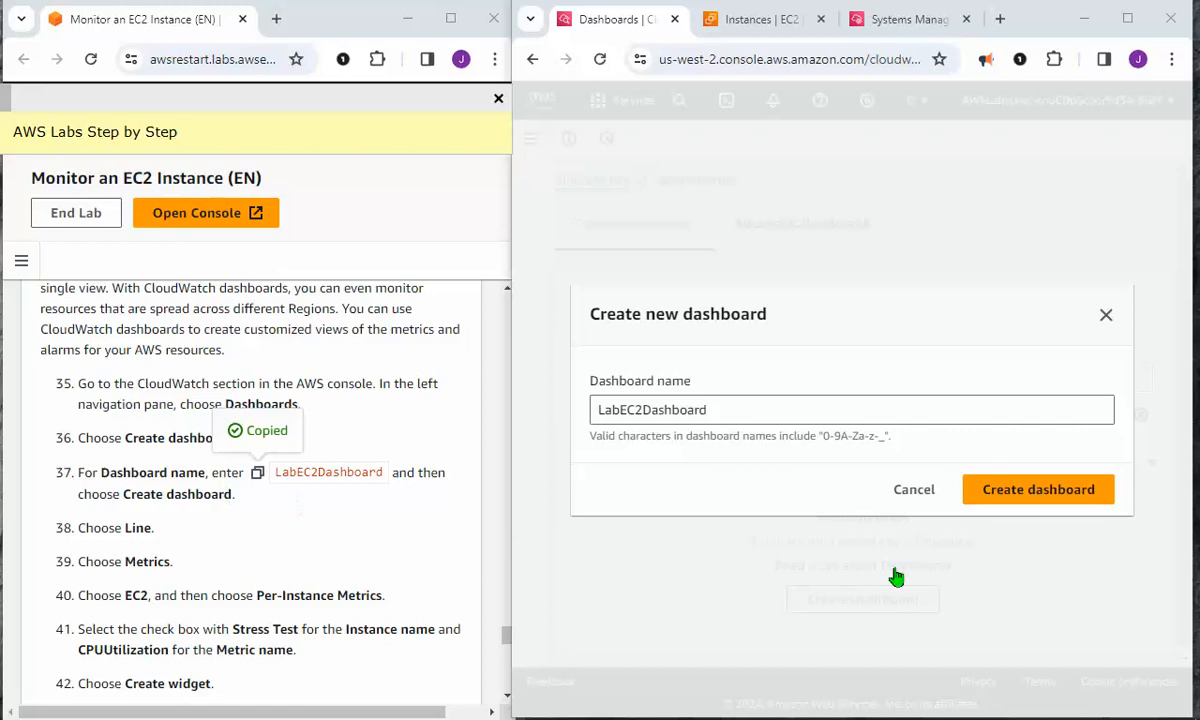
click(978, 496)
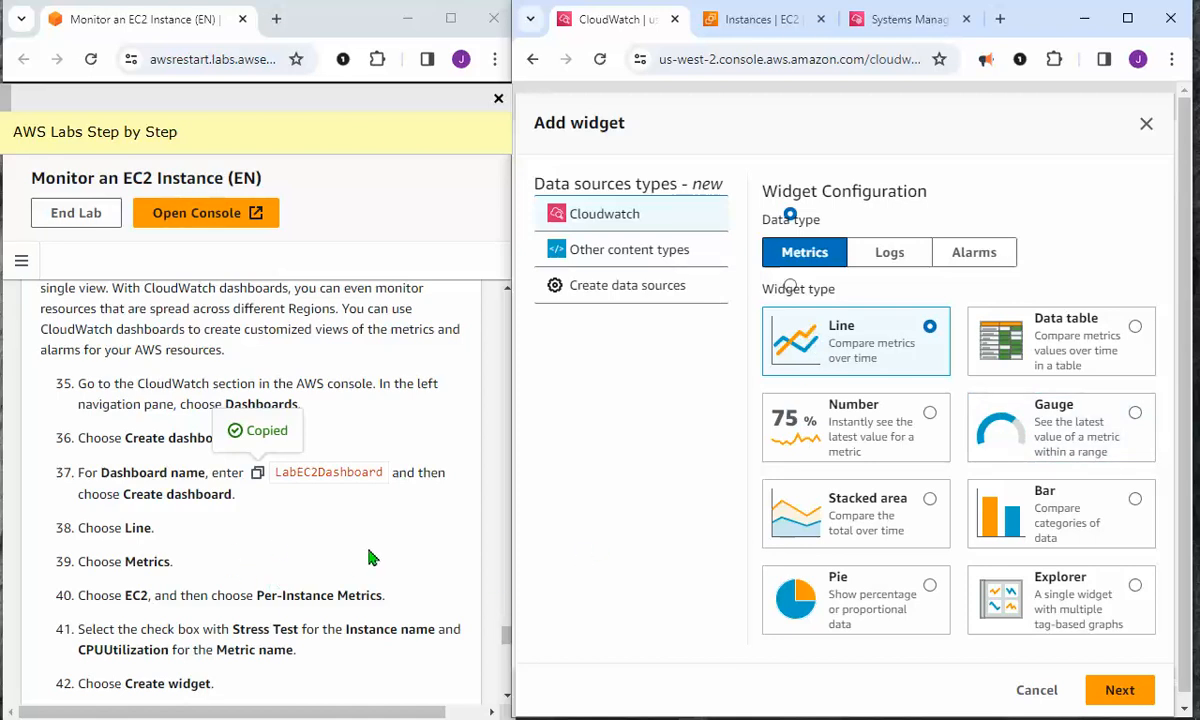
Proceed with a Line widget using the Metrics data type from CloudWatch for the dashboard
scroll(697, 568, down, 1)
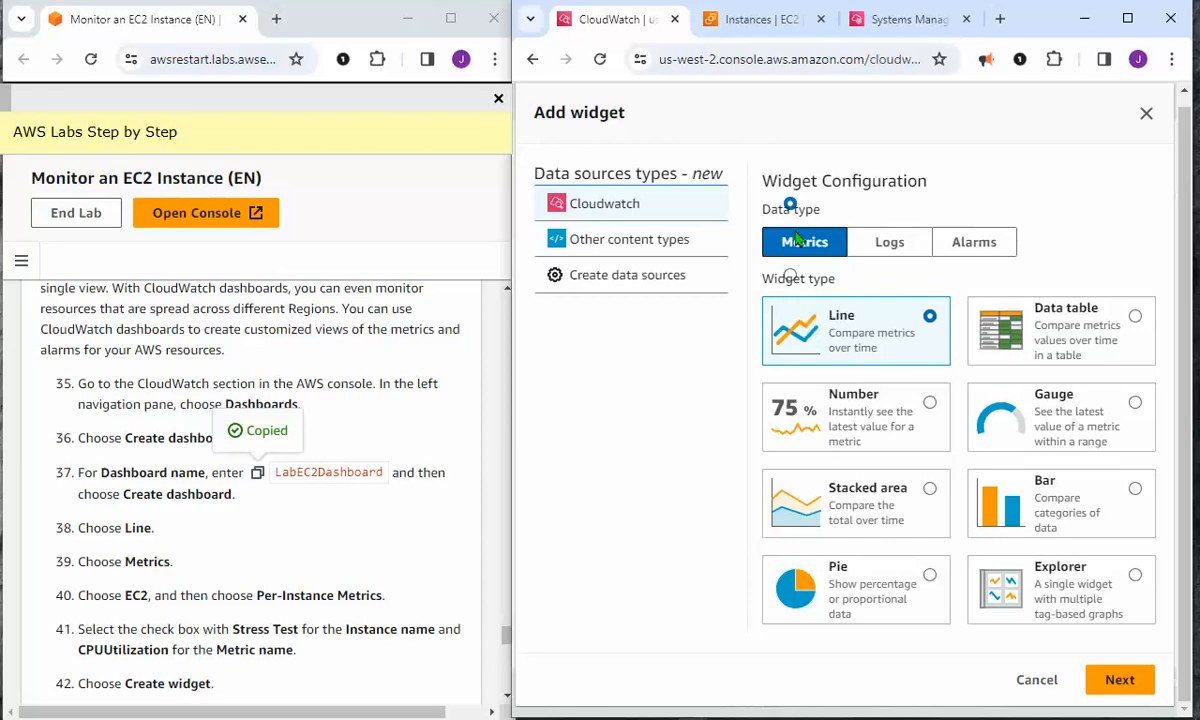
scroll(819, 208, up, 1)
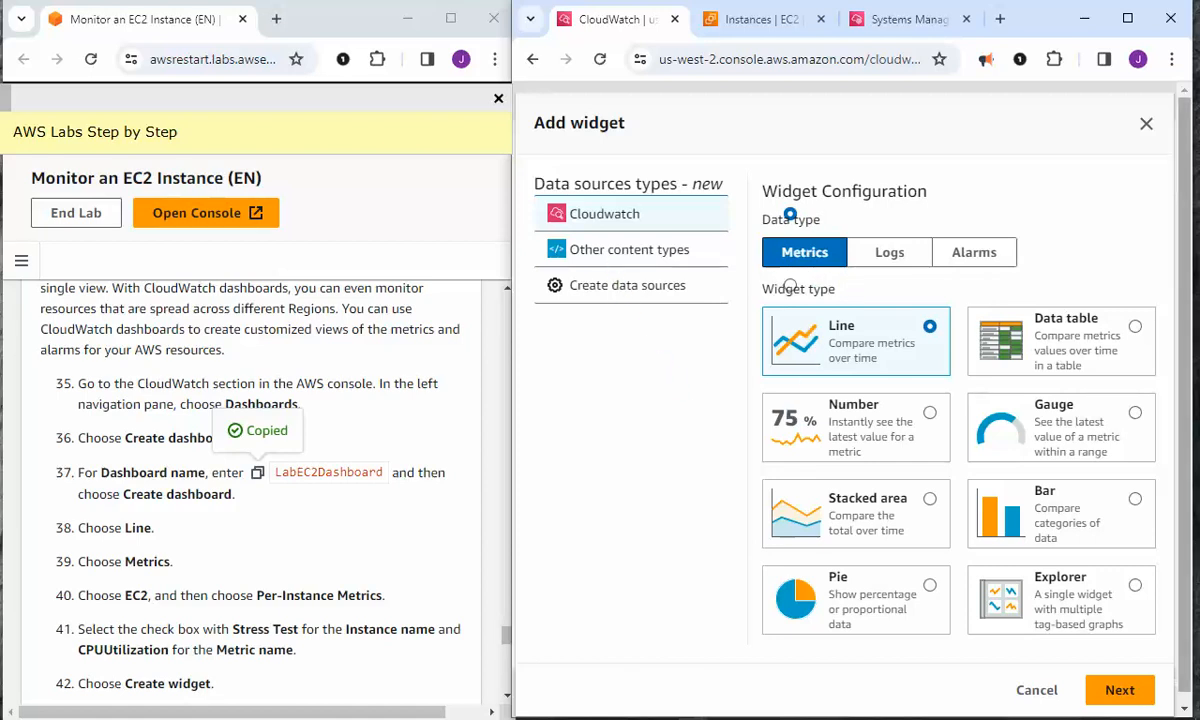
click(1120, 690)
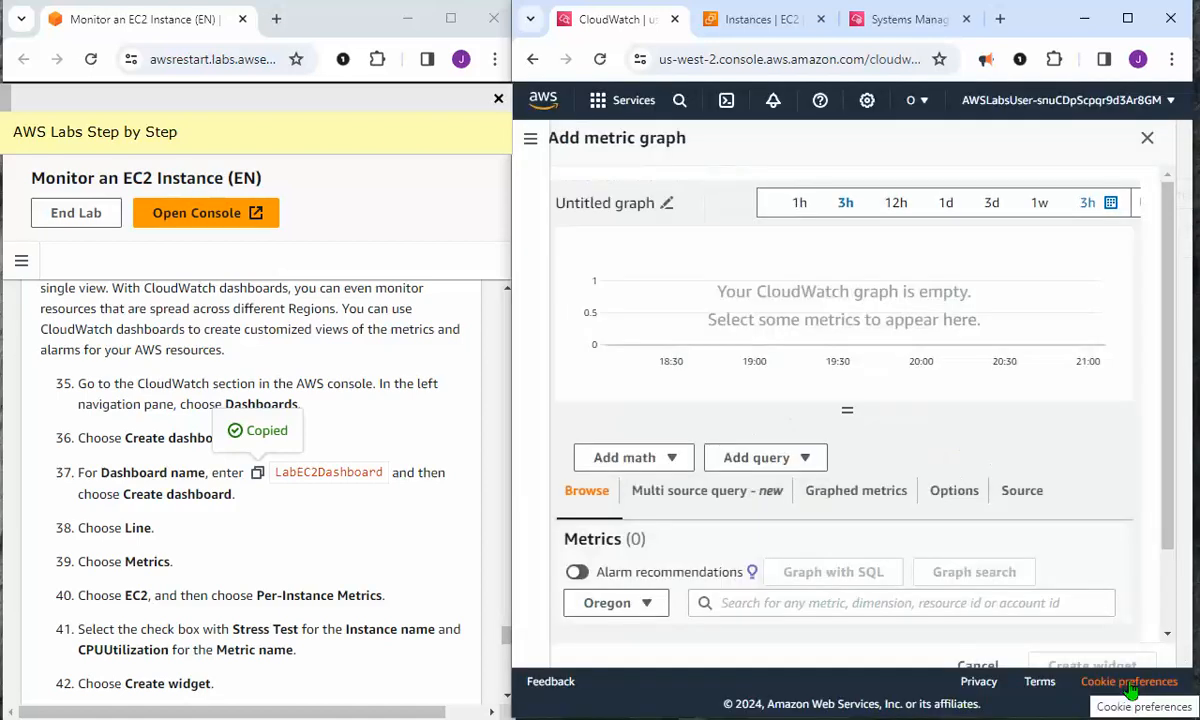
Browse the available metrics for the graph to EC2's Per-Instance Metrics
scroll(892, 492, down, 1)
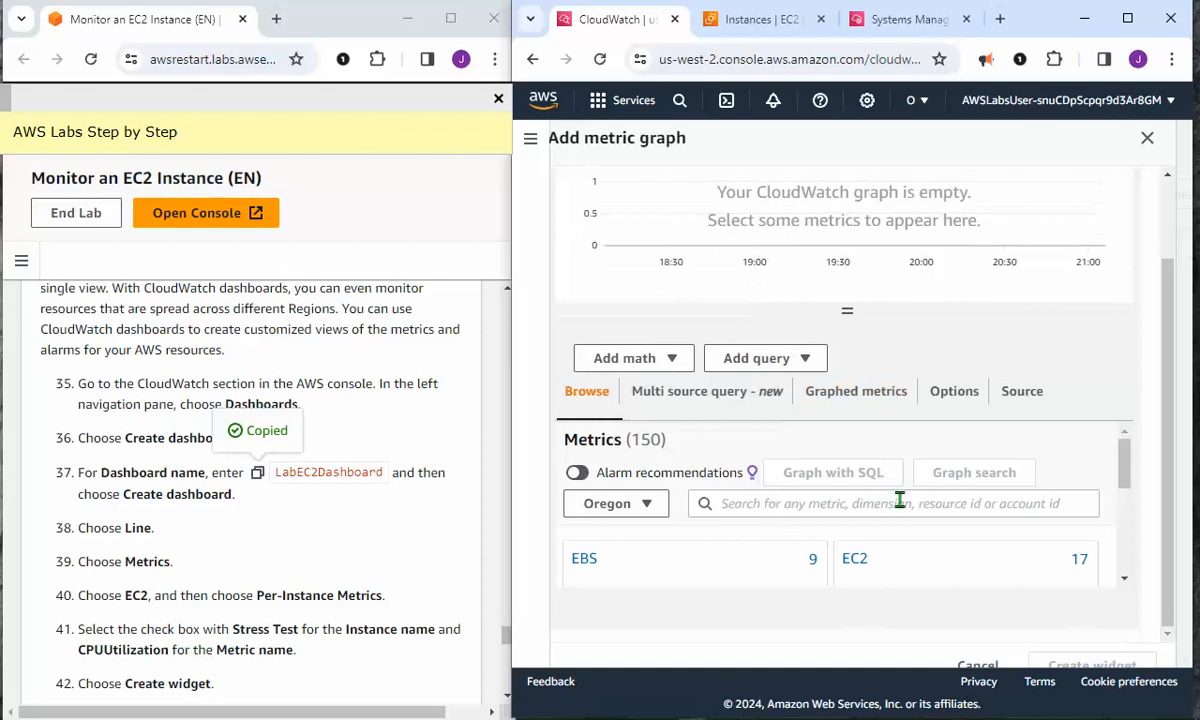
scroll(948, 490, up, 1)
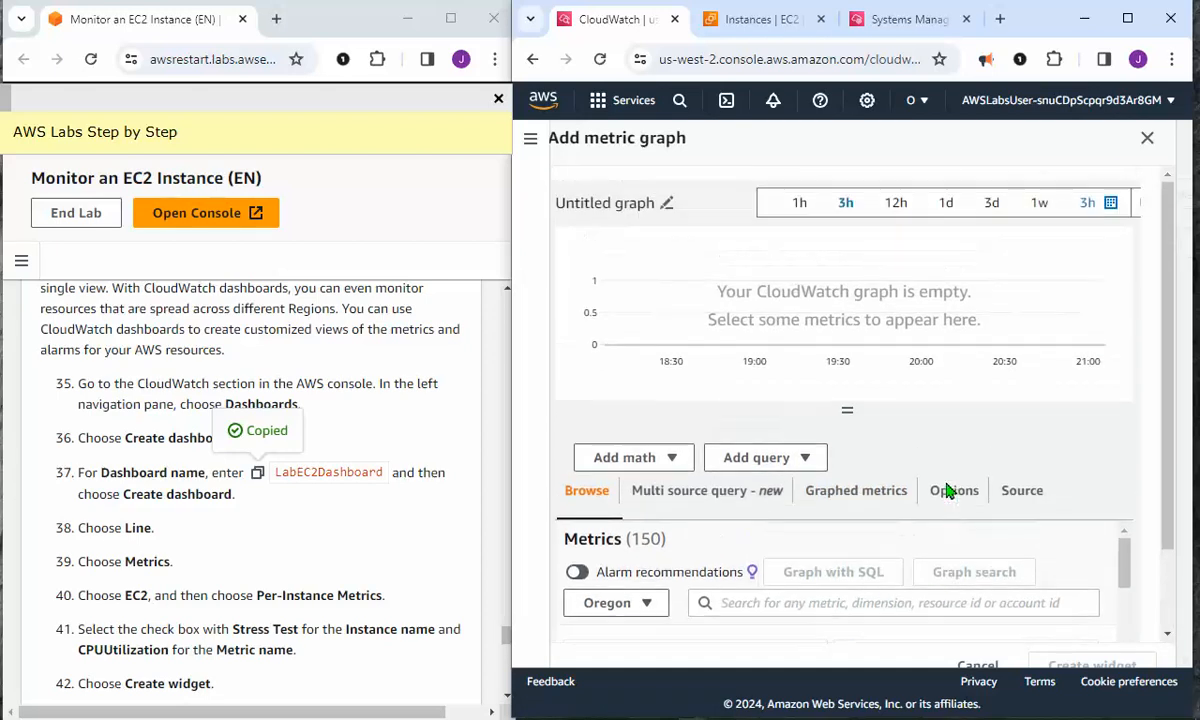
scroll(945, 492, down, 1)
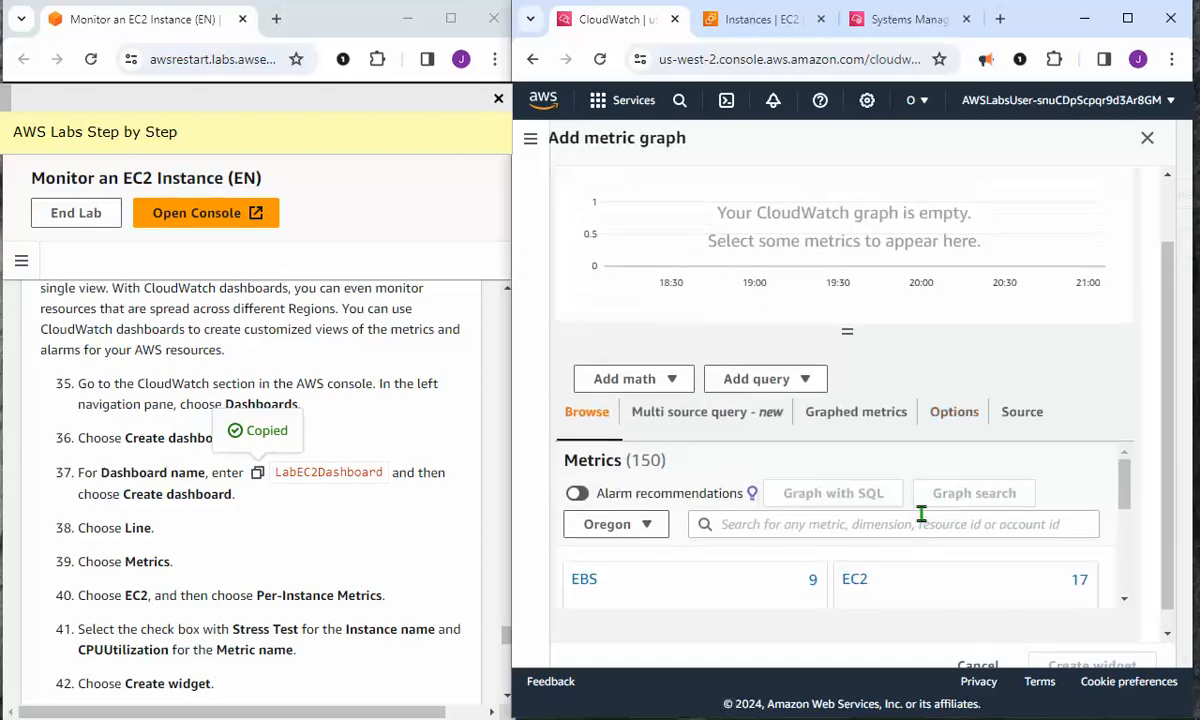
scroll(919, 509, up, 1)
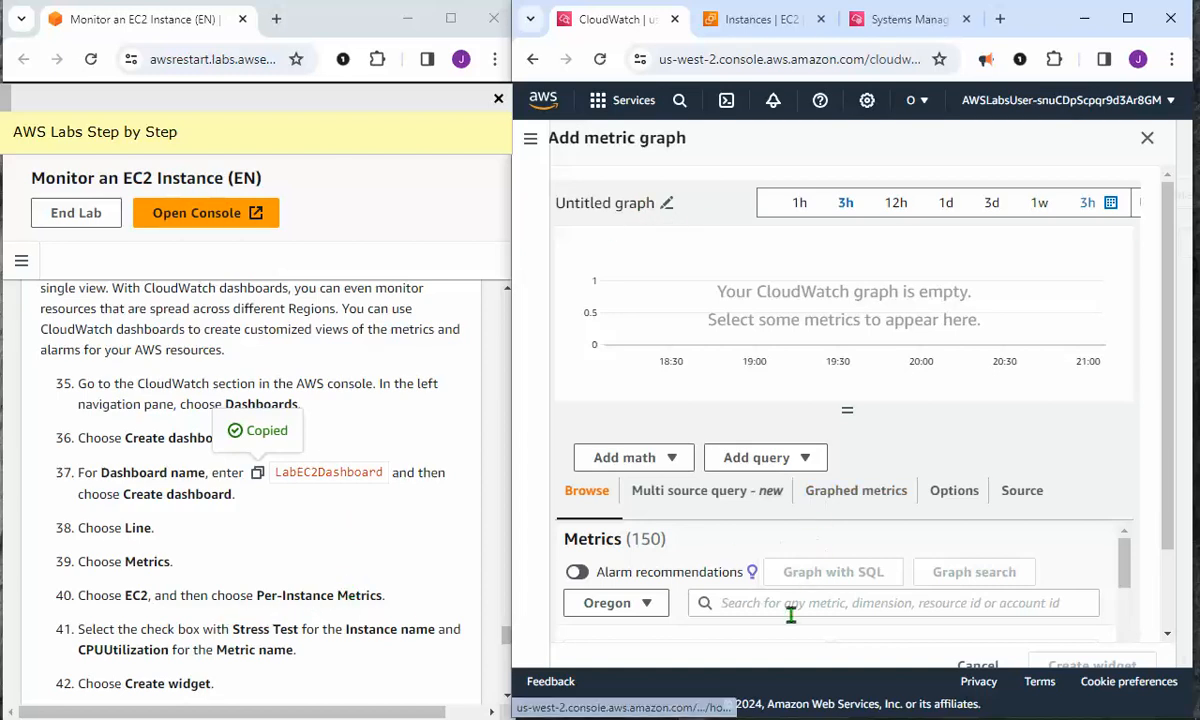
scroll(903, 510, down, 2)
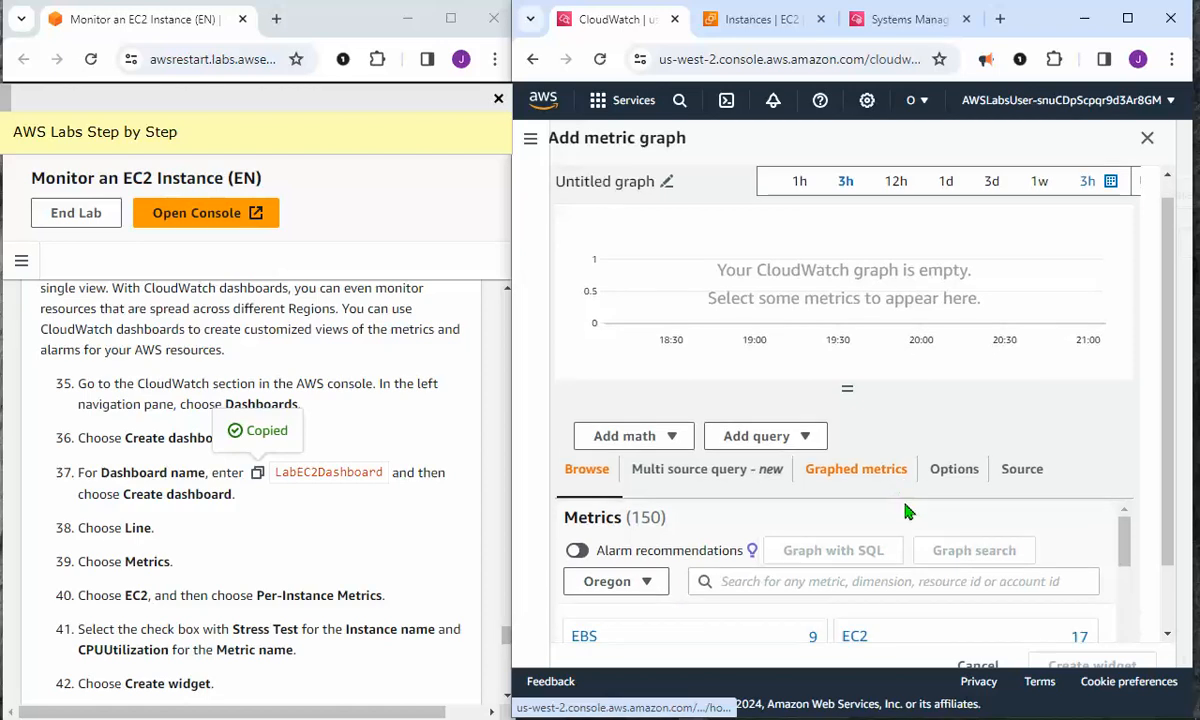
click(855, 560)
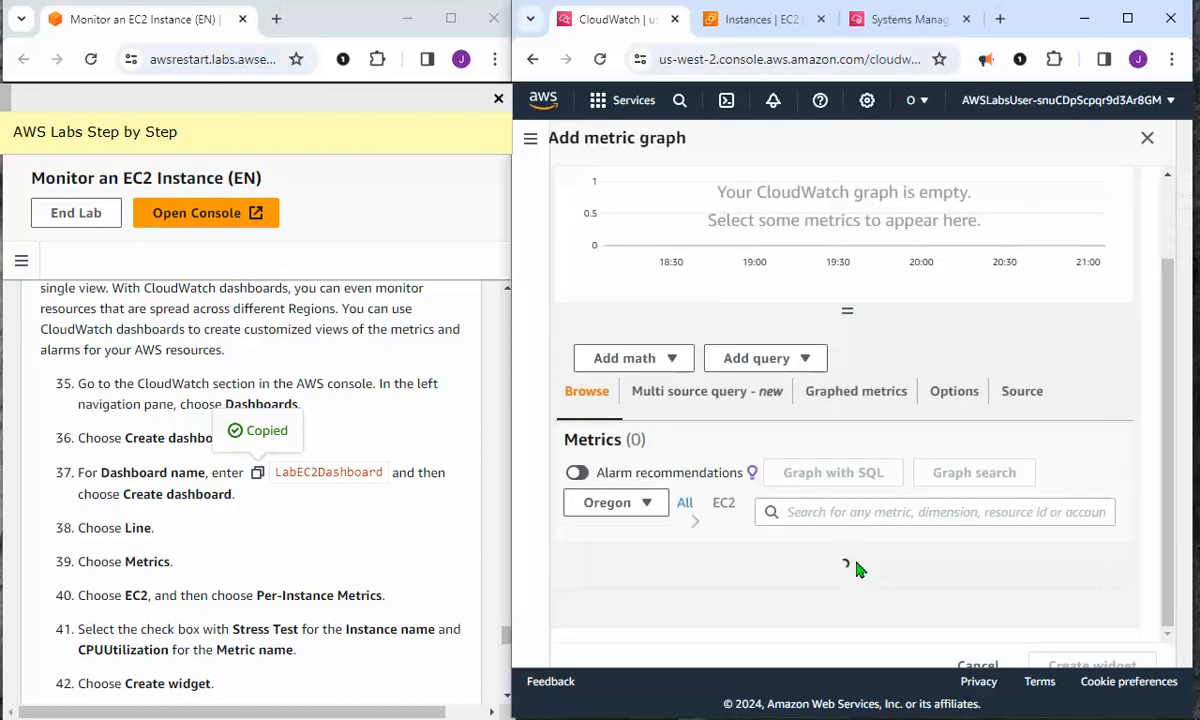
scroll(857, 570, down, 1)
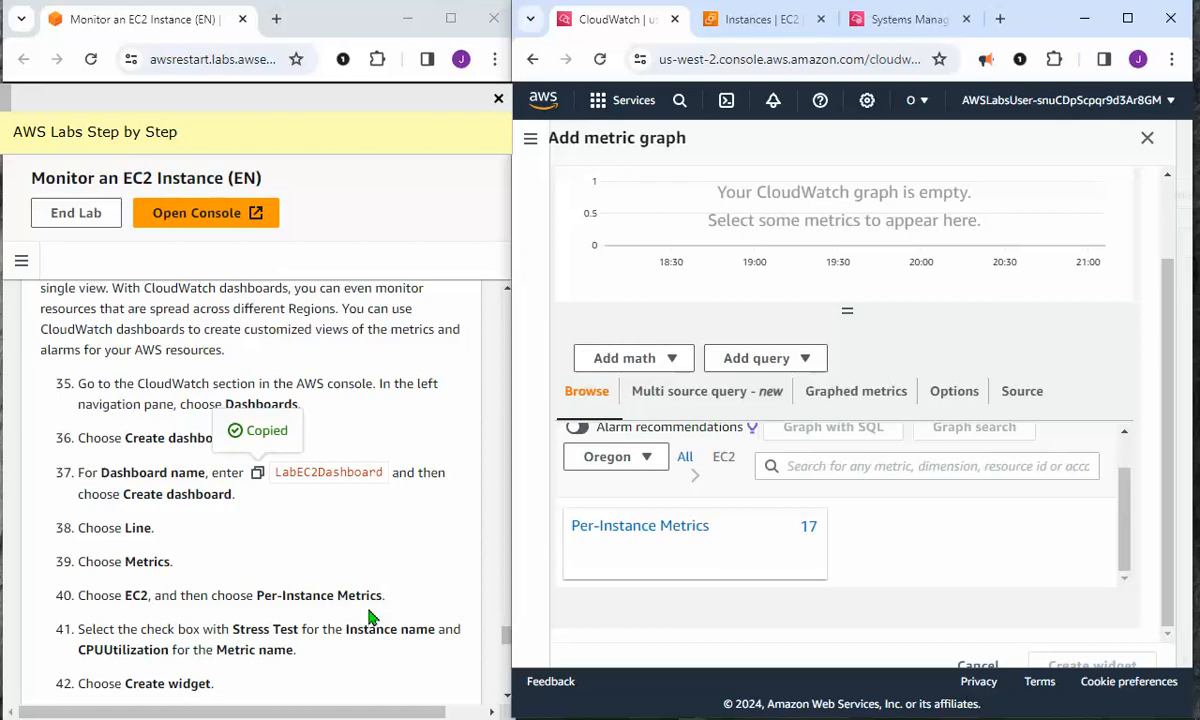
click(642, 526)
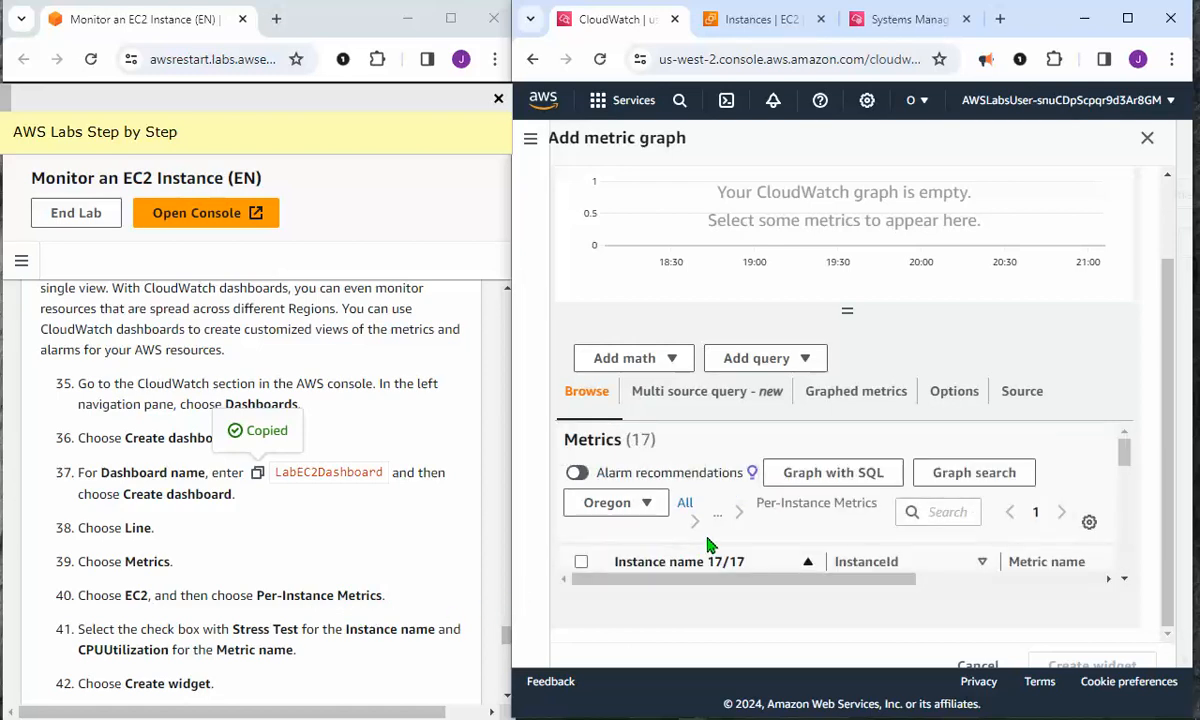
Find the Stress Test instance's CPUUtilization metric in the list and select it for the graph
scroll(732, 539, down, 3)
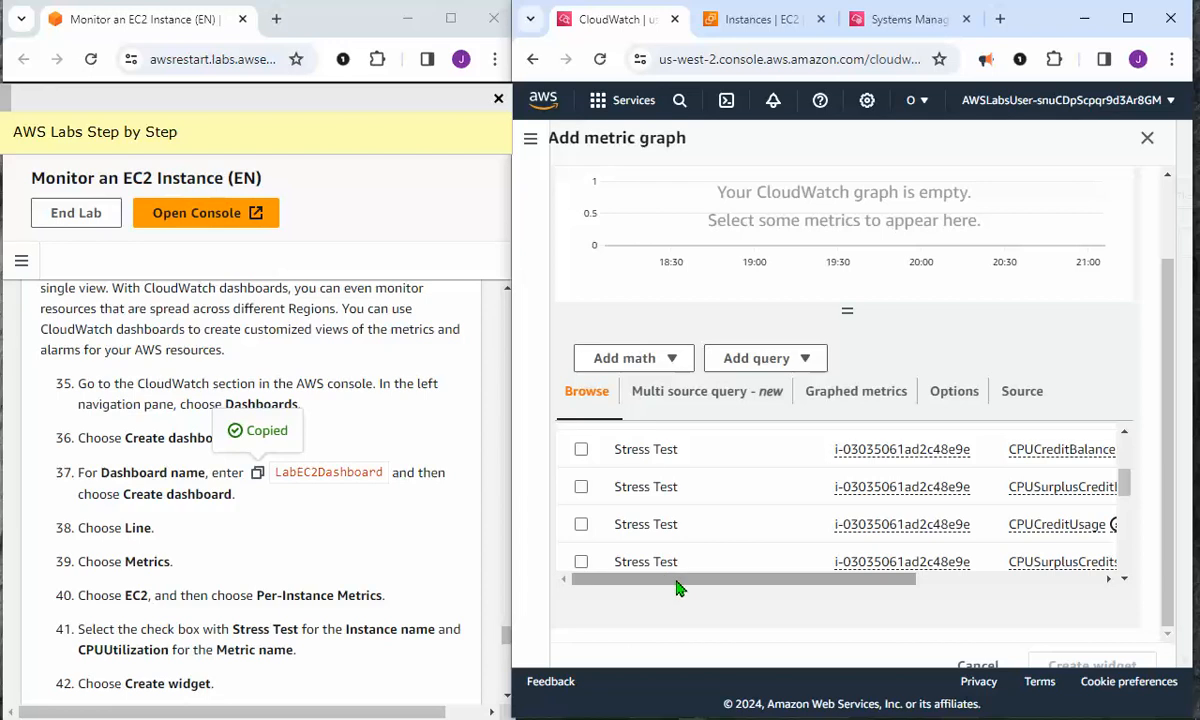
drag(676, 588, 793, 598)
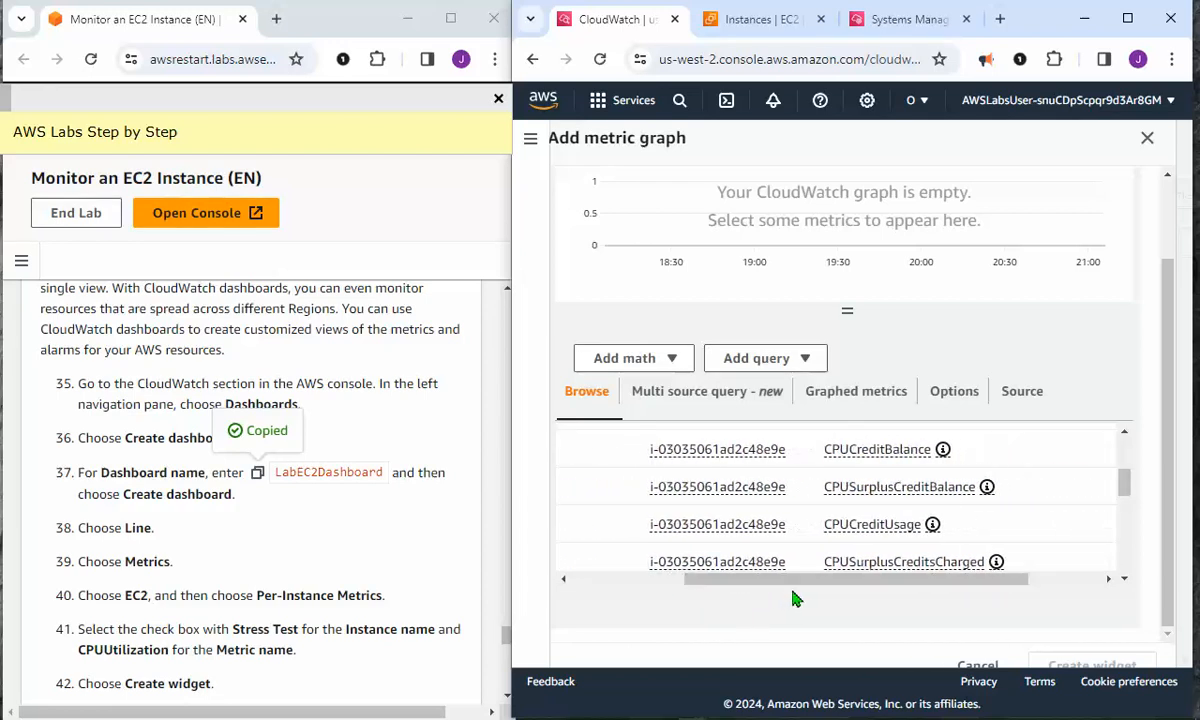
scroll(905, 530, down, 2)
scroll(905, 530, up, 1)
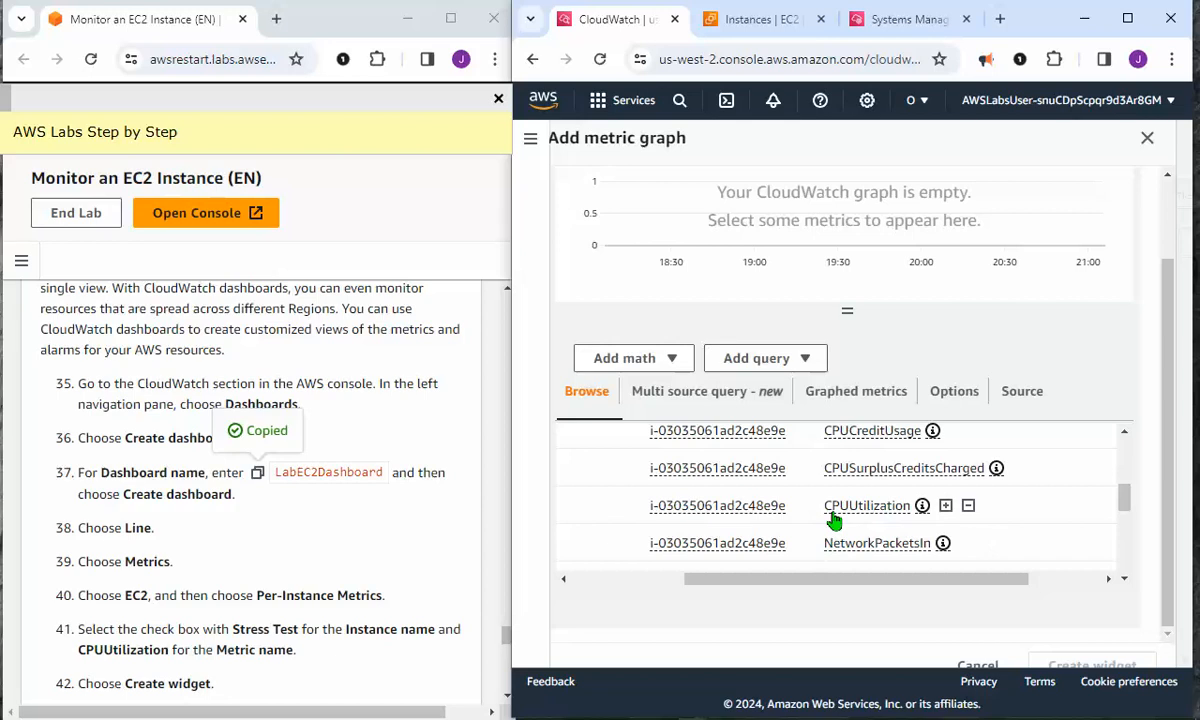
scroll(924, 540, up, 1)
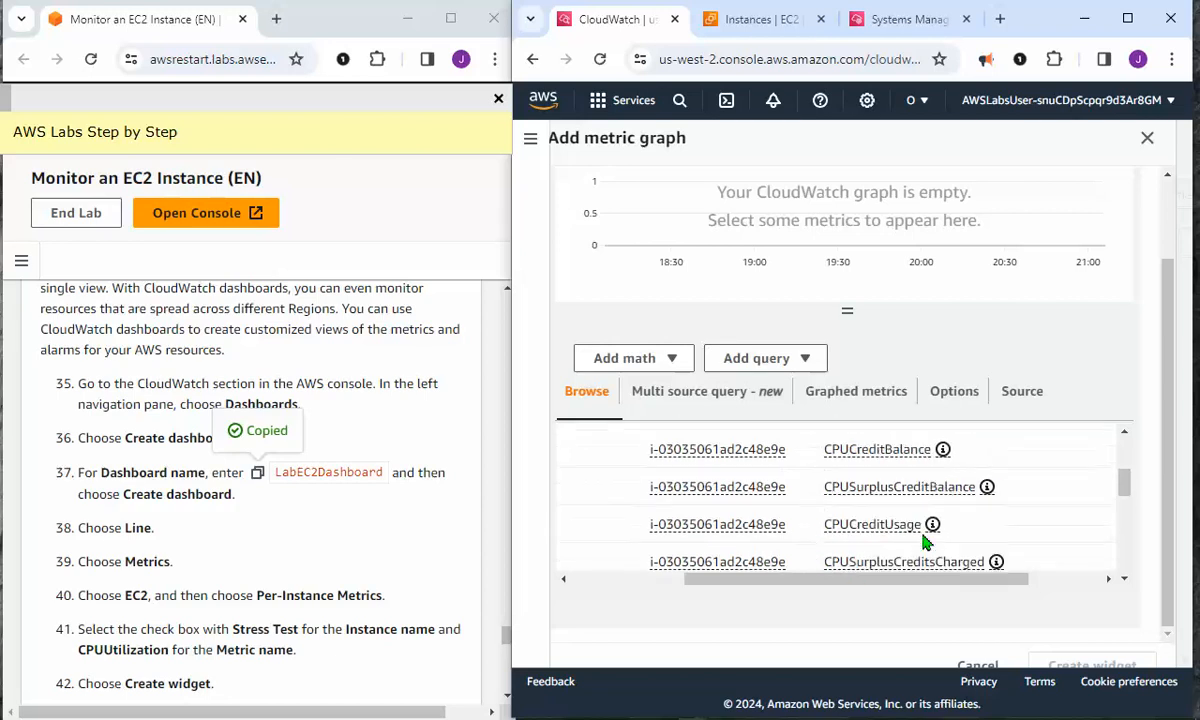
scroll(924, 538, down, 1)
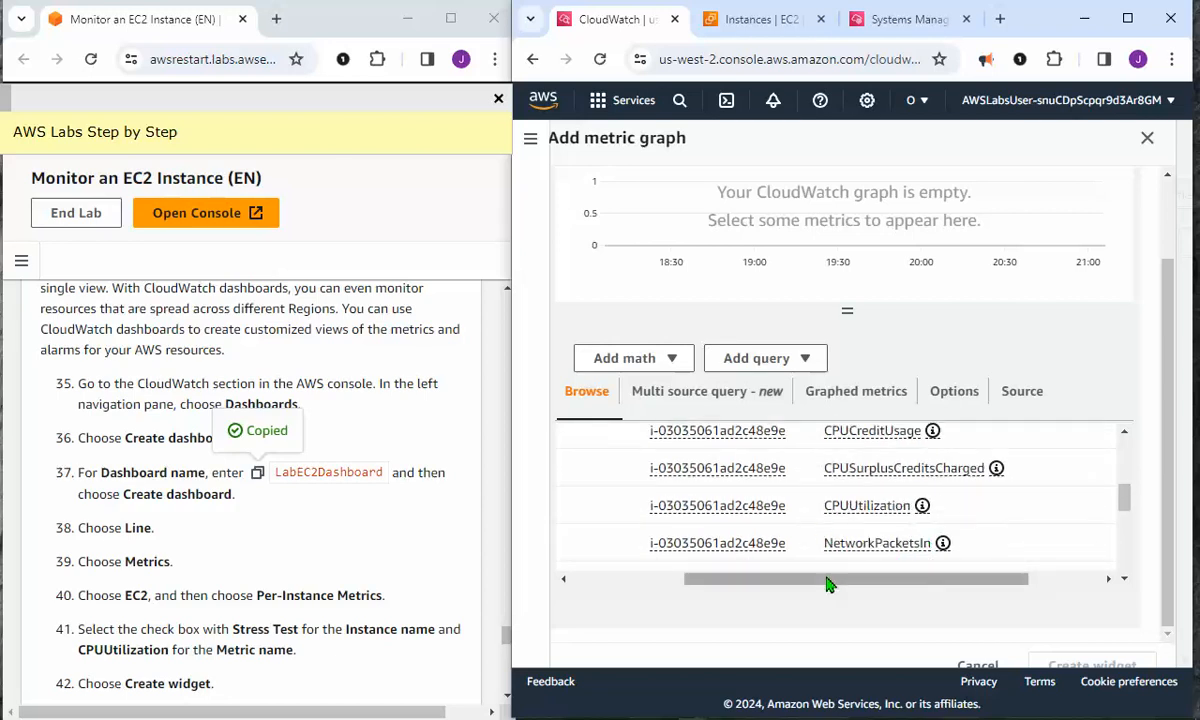
drag(830, 584, 651, 591)
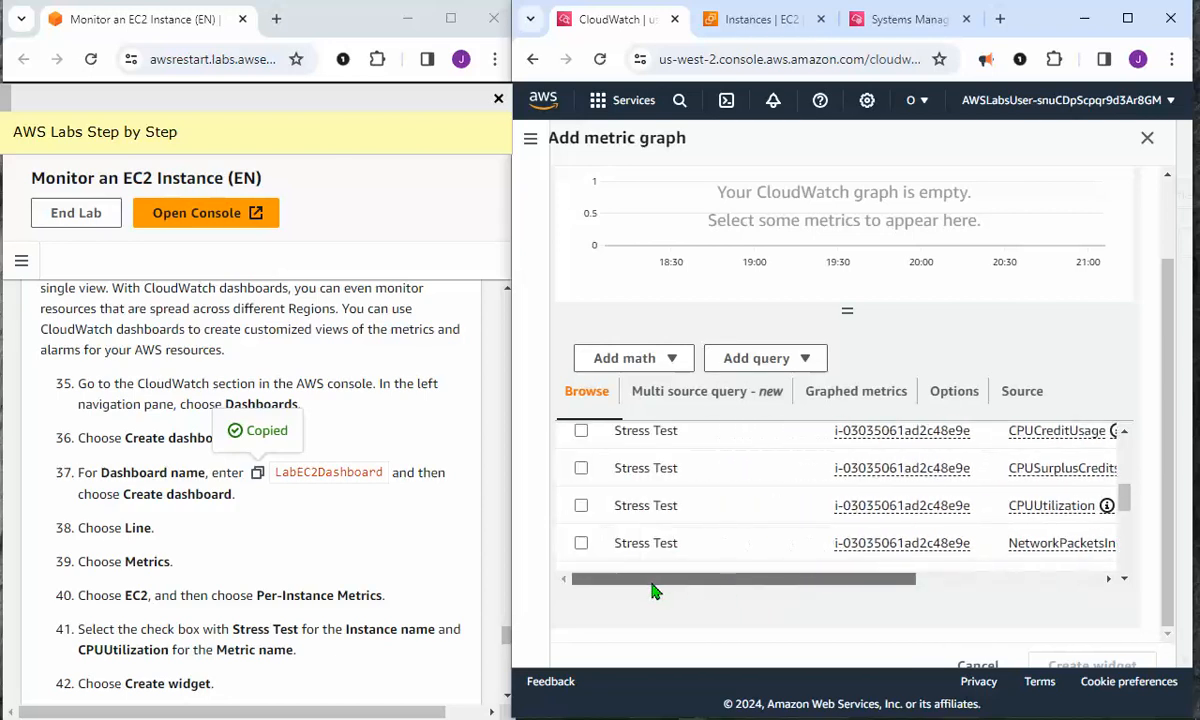
click(581, 506)
Check the alarms listed for the selected metric and create the CPUUtilization widget on the dashboard
drag(790, 581, 1002, 587)
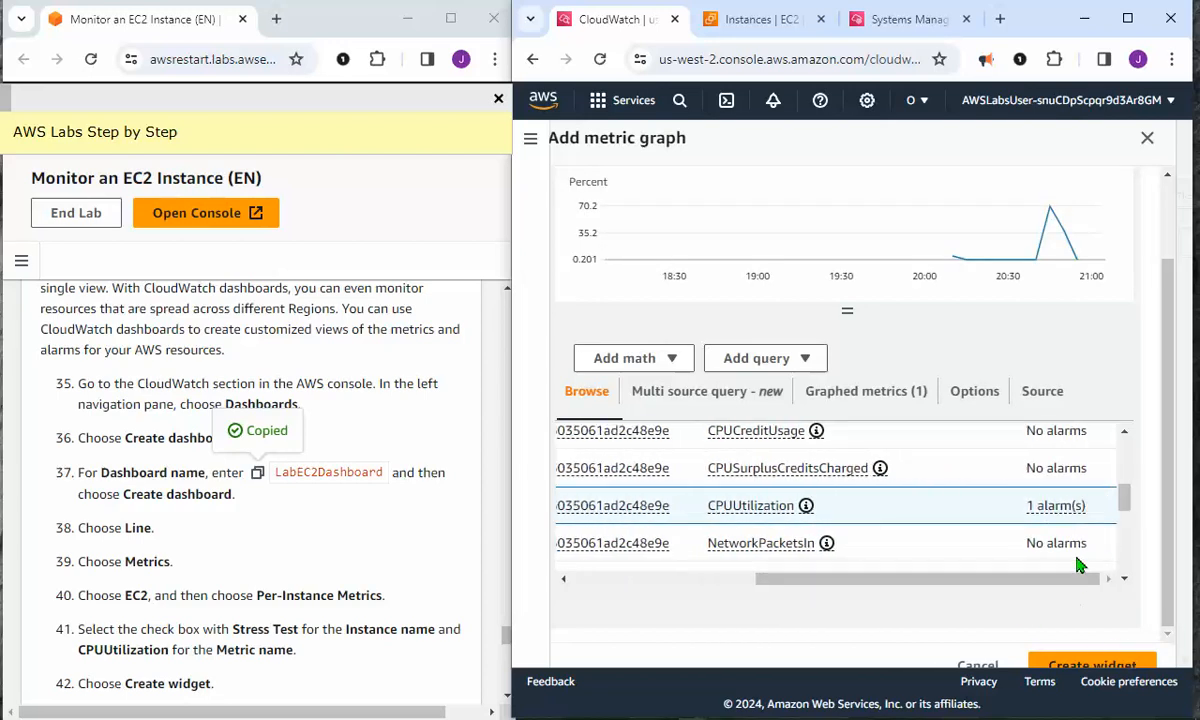
scroll(1078, 563, down, 1)
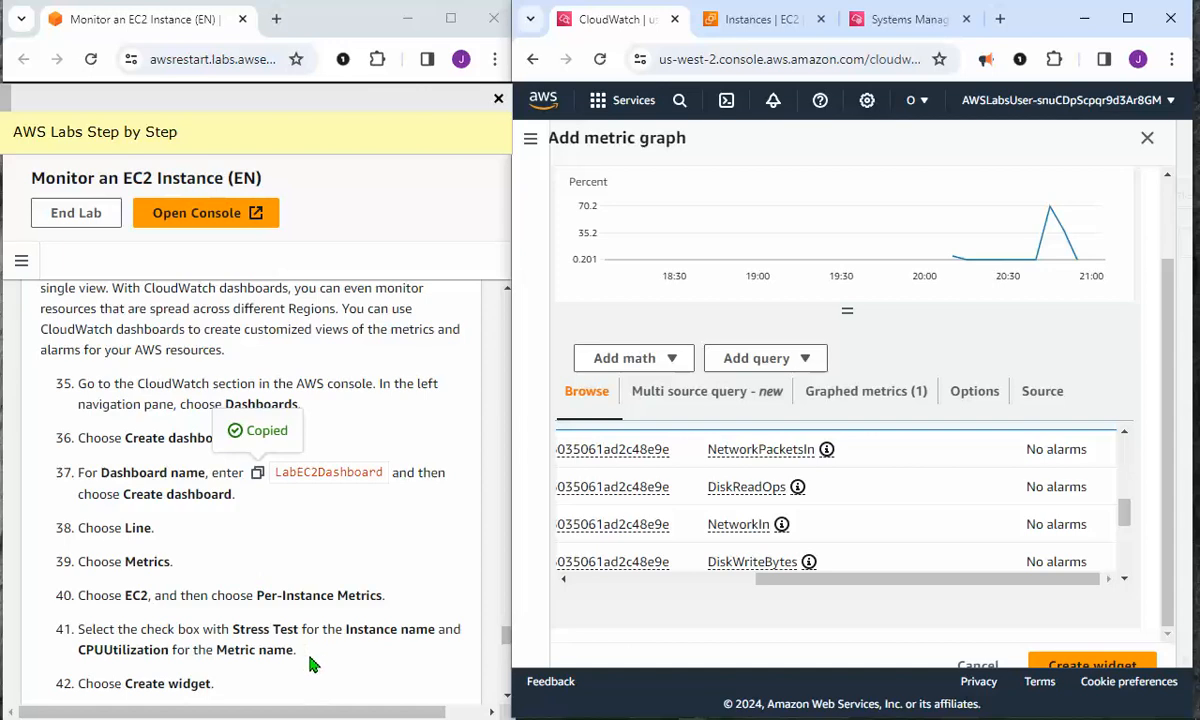
click(1085, 666)
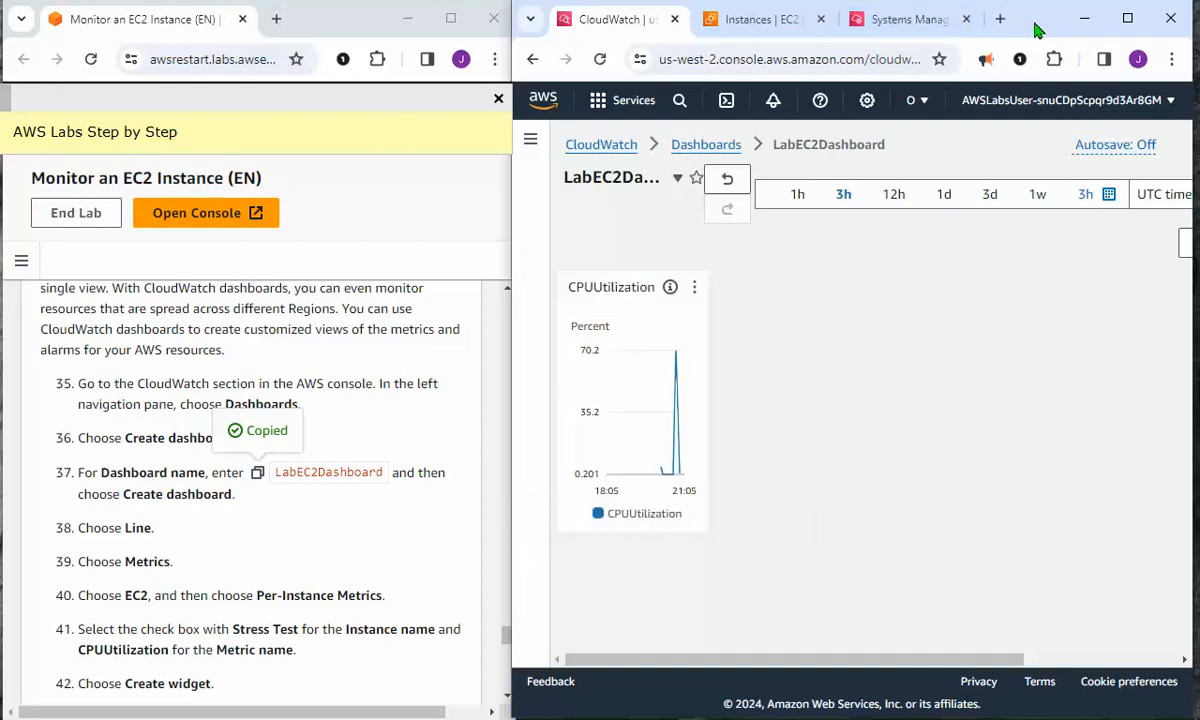
Save LabEC2Dashboard, dismiss the autosave notice, and bring the CPUUtilization widget and the lab's closing instructions into view
mouse_move(1037, 30)
mouse_down()
mouse_move(1023, 32)
mouse_move(1043, 30)
mouse_up()
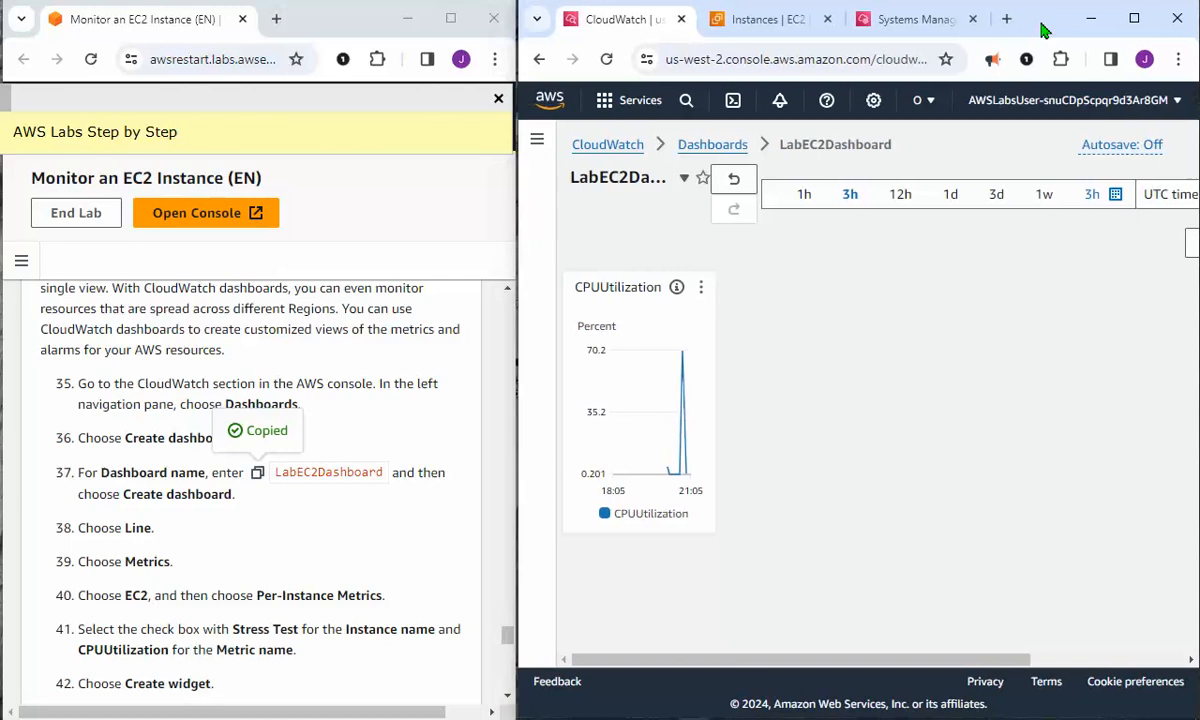
drag(826, 660, 650, 662)
scroll(378, 594, down, 2)
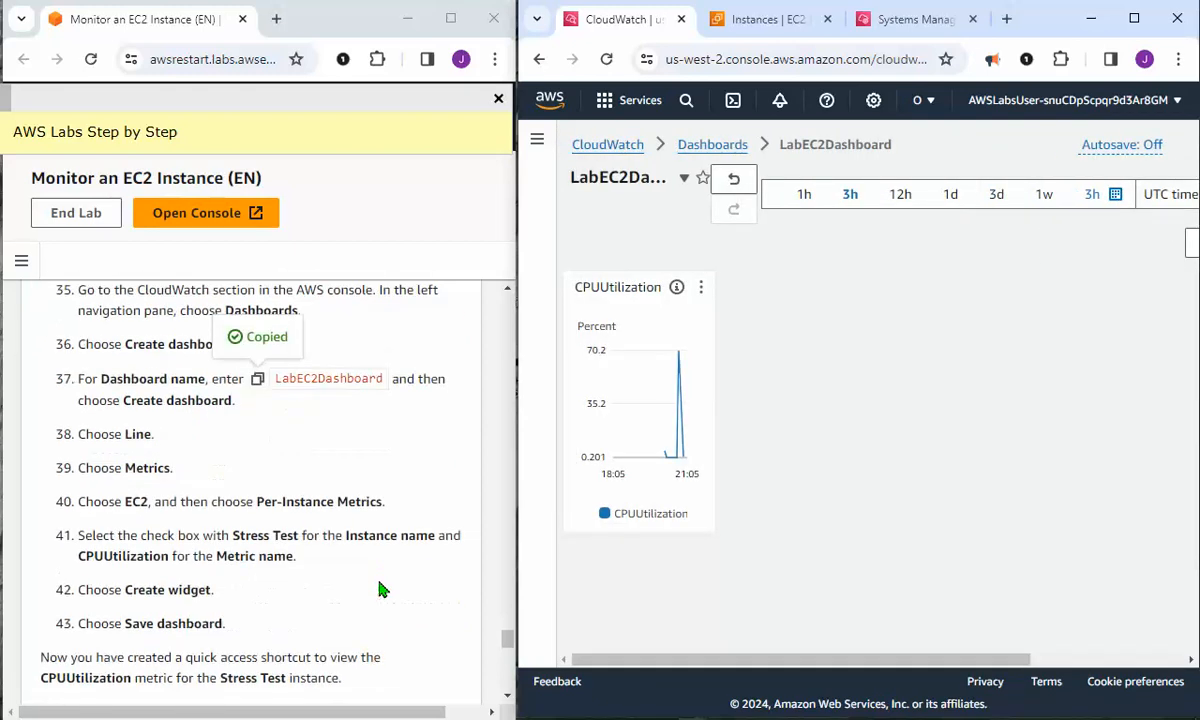
drag(964, 661, 1157, 650)
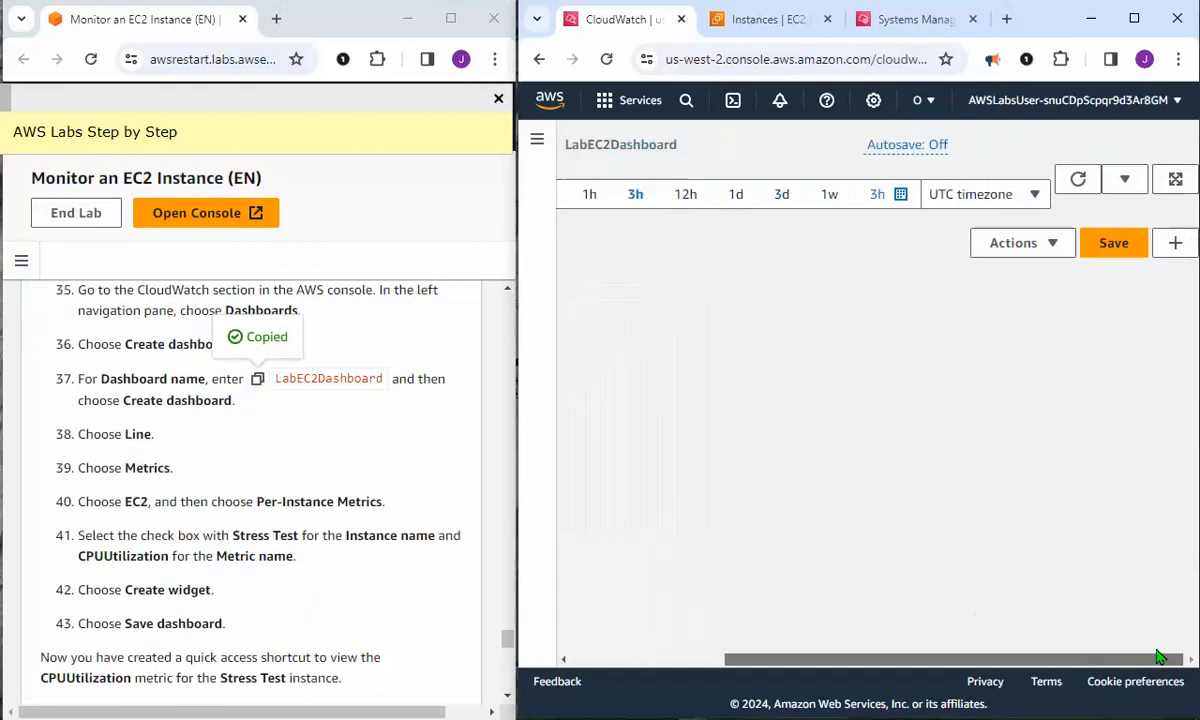
click(1116, 242)
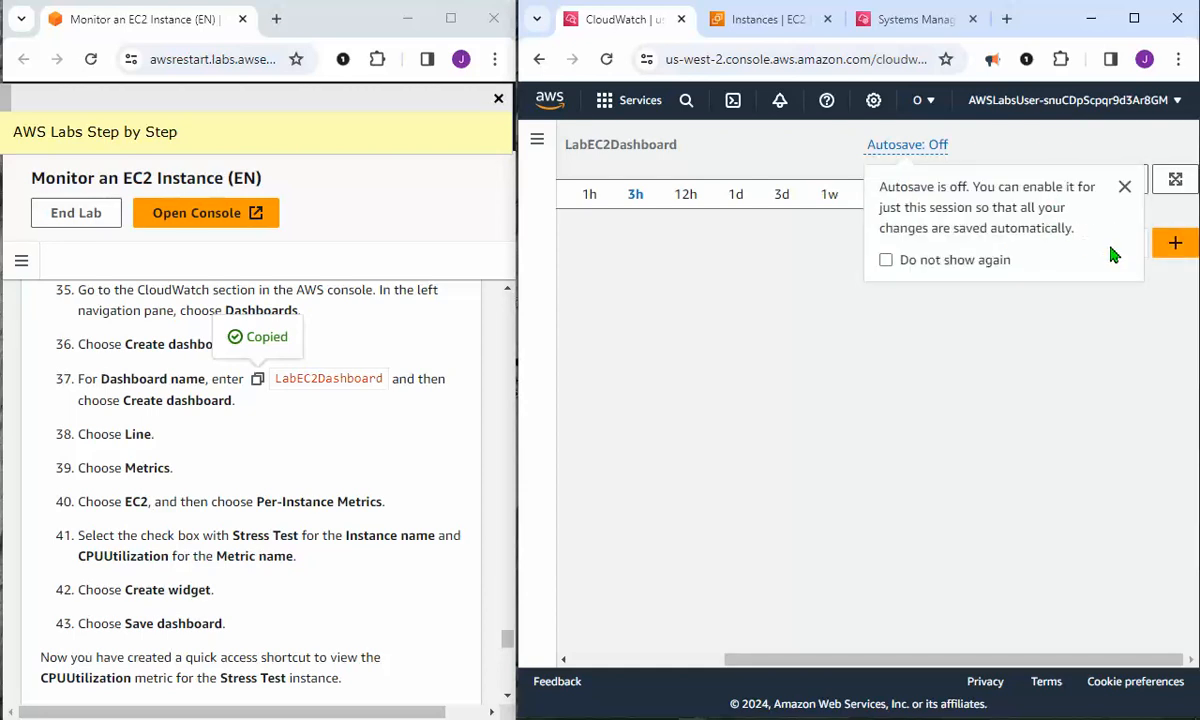
click(1124, 187)
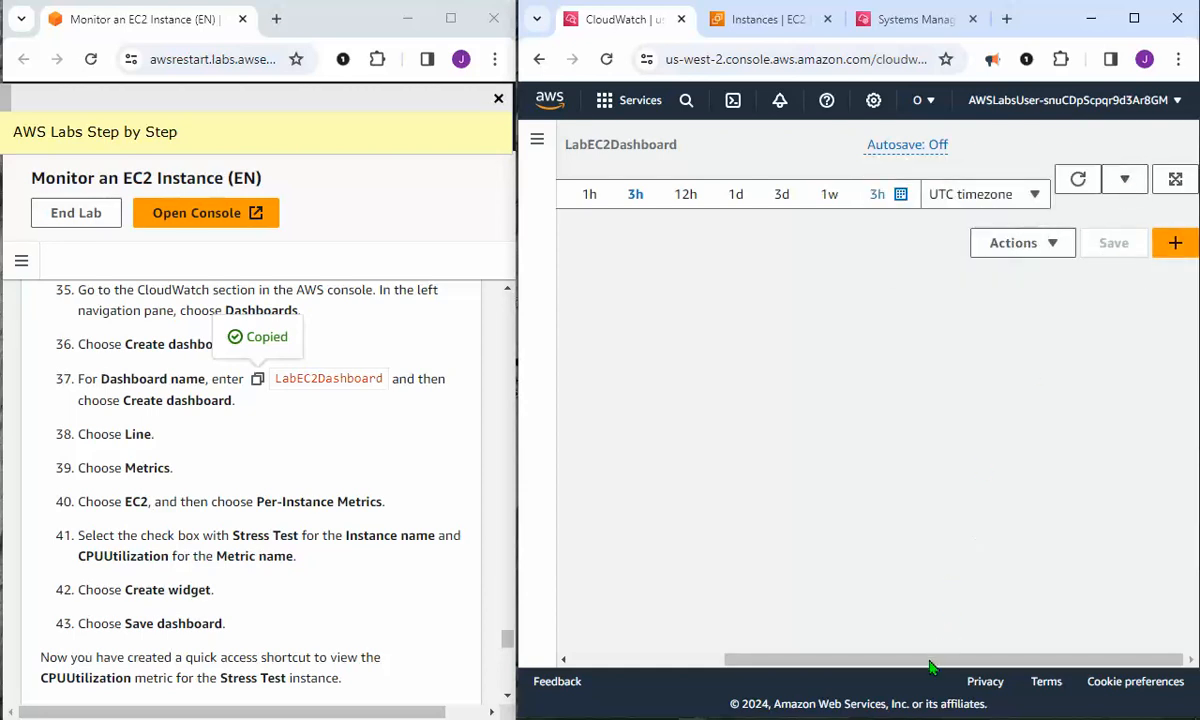
drag(930, 666, 728, 667)
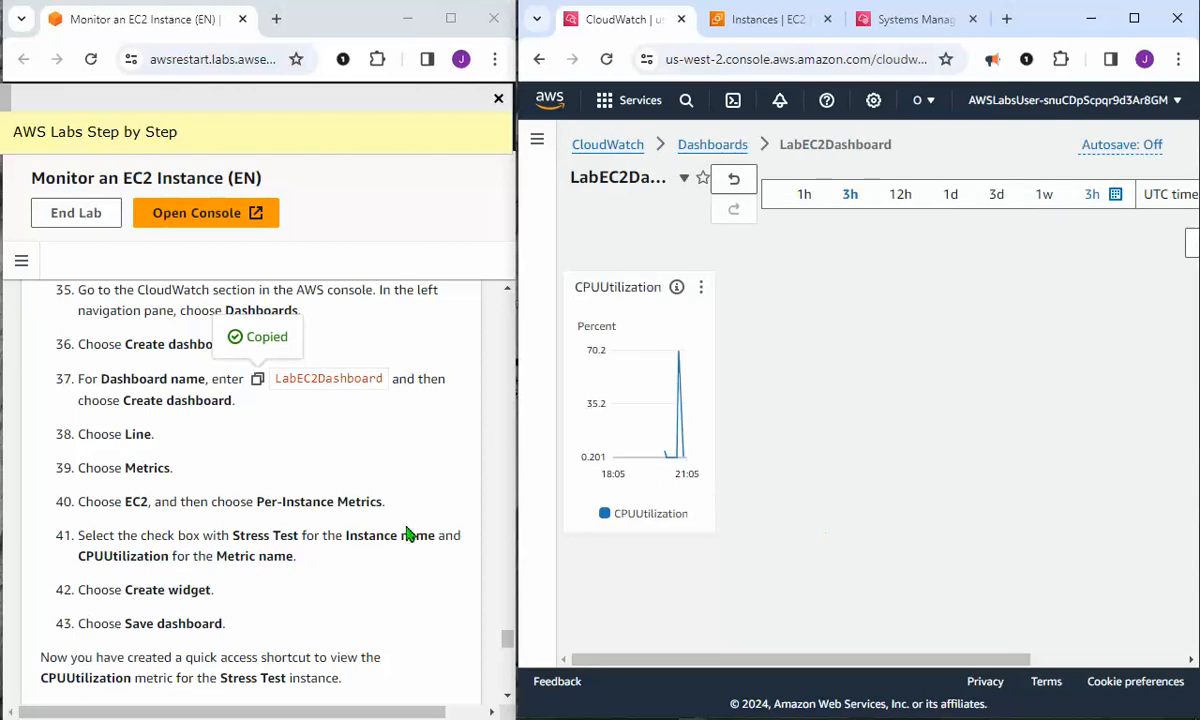
scroll(402, 533, down, 2)
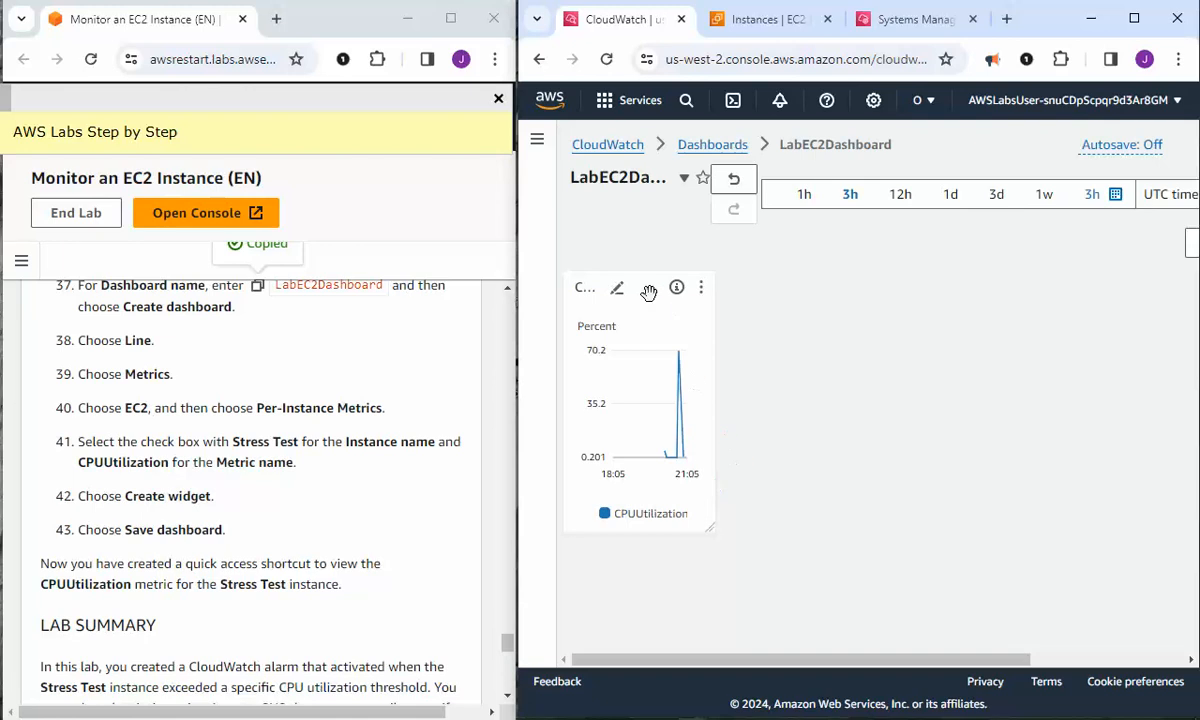
Inspect LabEC2Dashboard across its full width and read the lab summary below the dashboard instructions
drag(943, 659, 1165, 662)
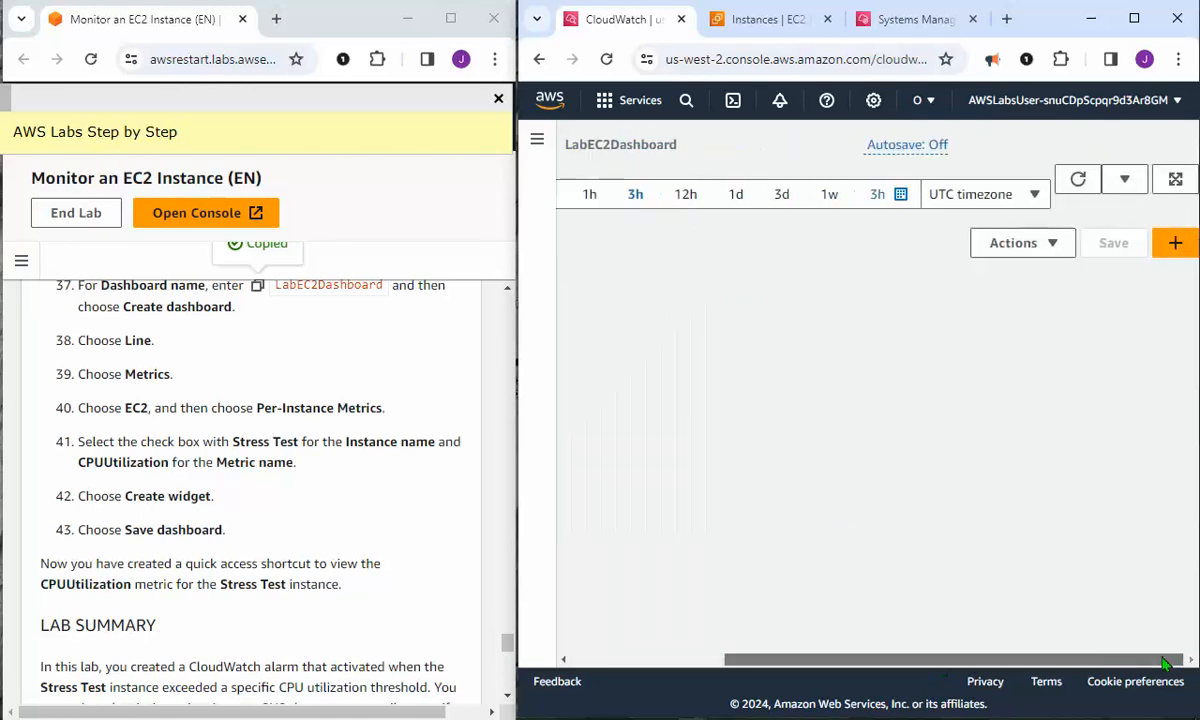
drag(1020, 660, 868, 665)
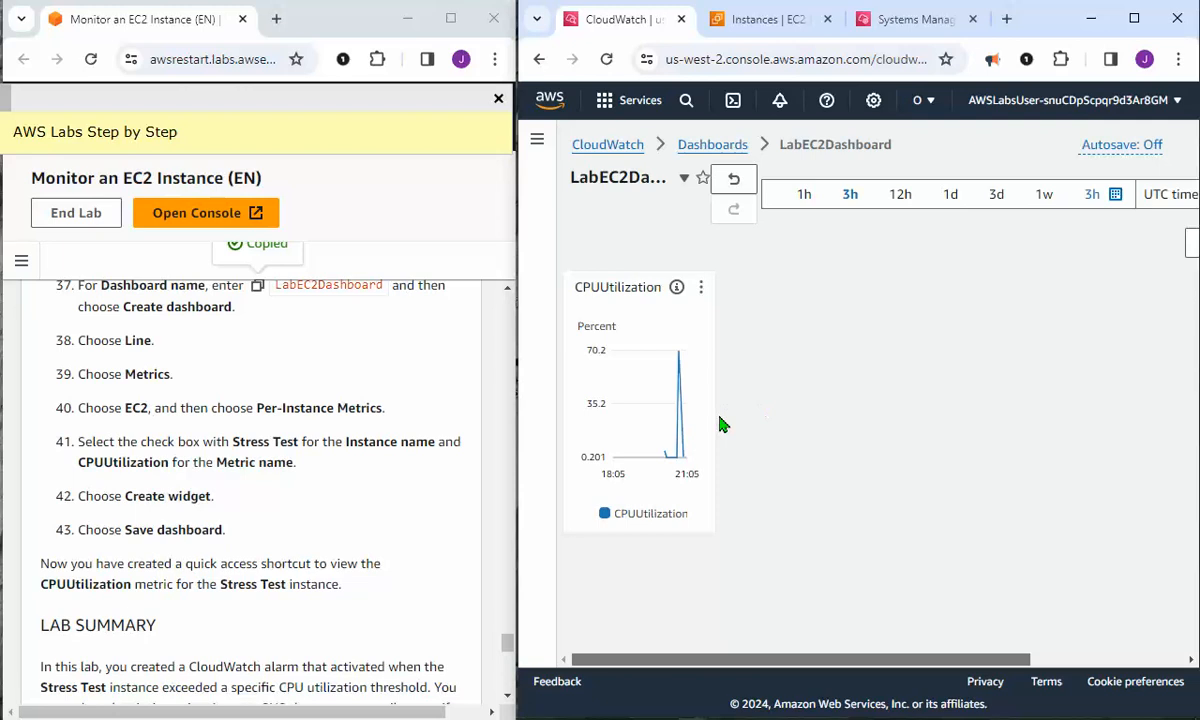
scroll(249, 545, down, 1)
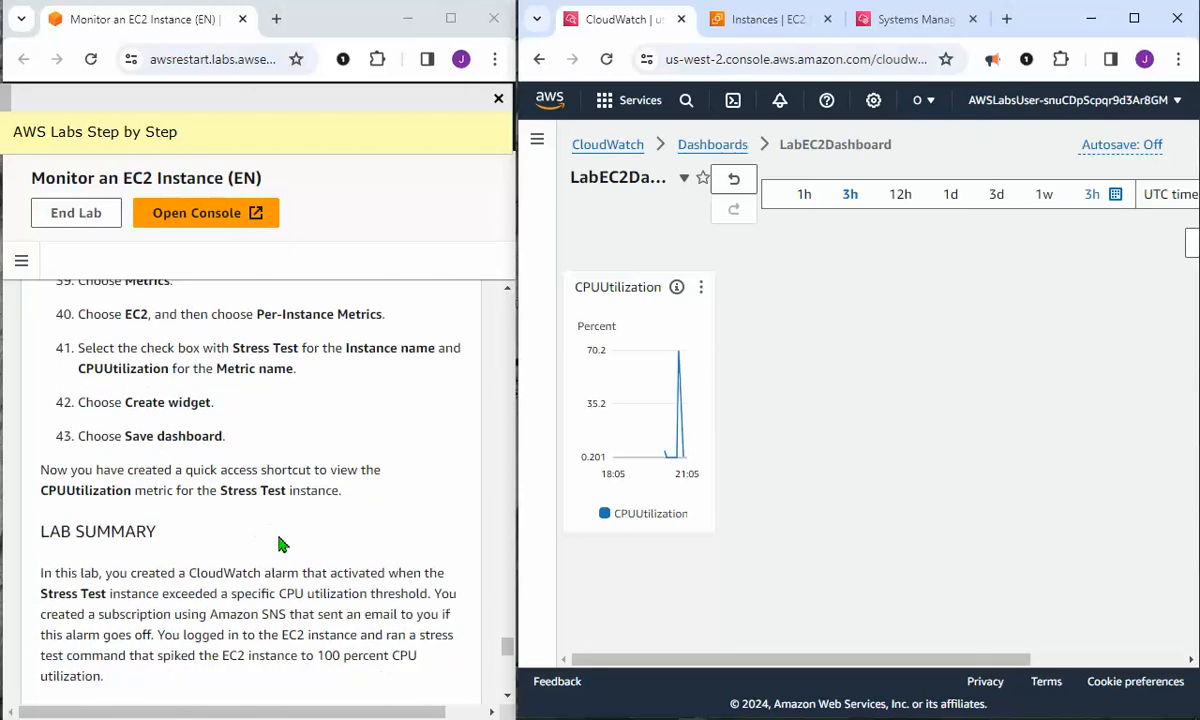
Review the lab guide again from the Lab overview through the Start lab instructions to the common sign-in errors
scroll(282, 537, up, 10)
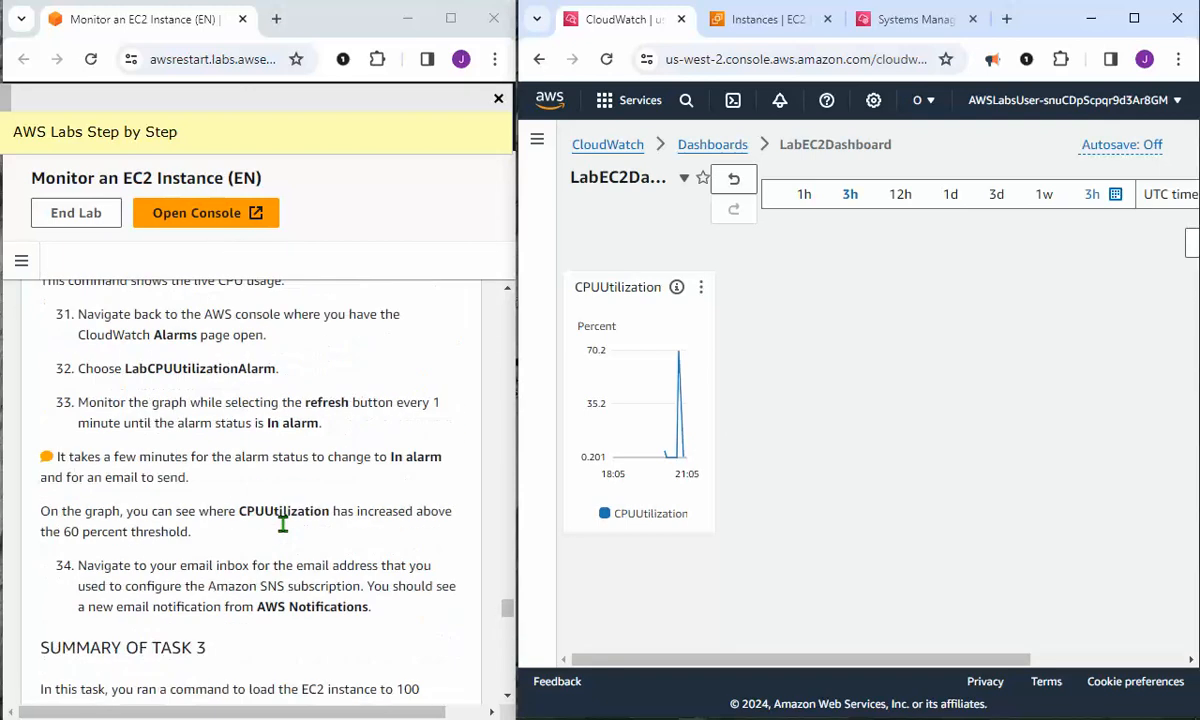
scroll(285, 530, up, 15)
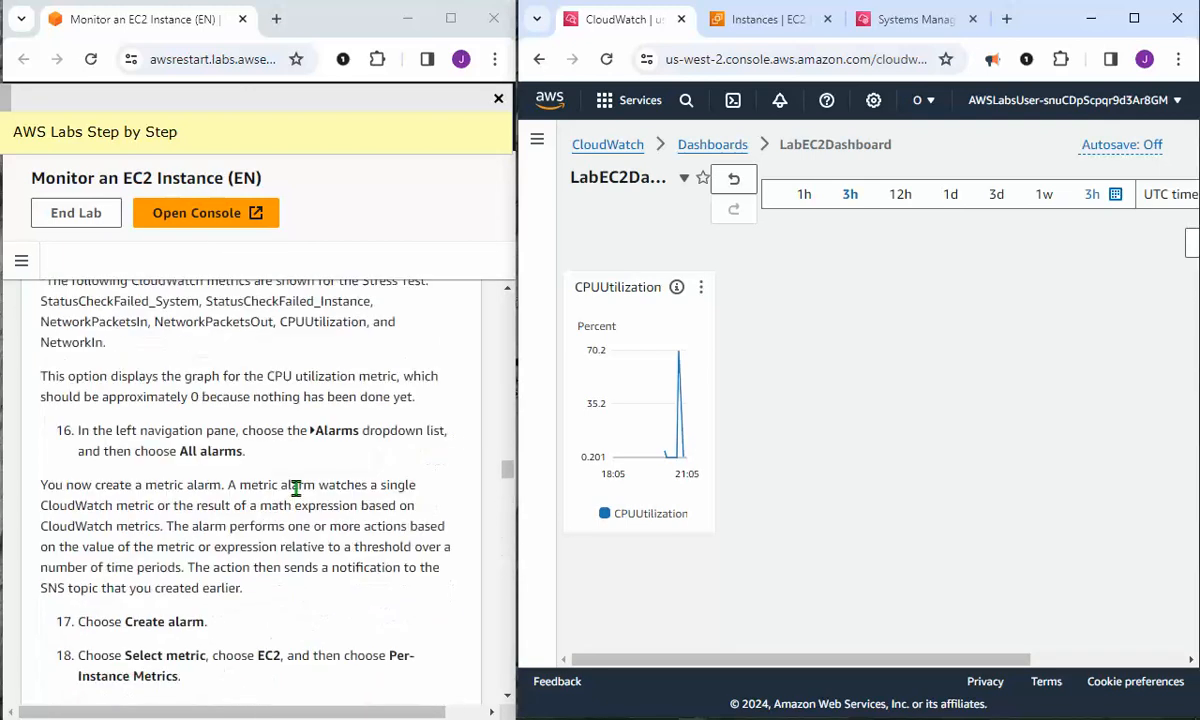
scroll(300, 465, up, 15)
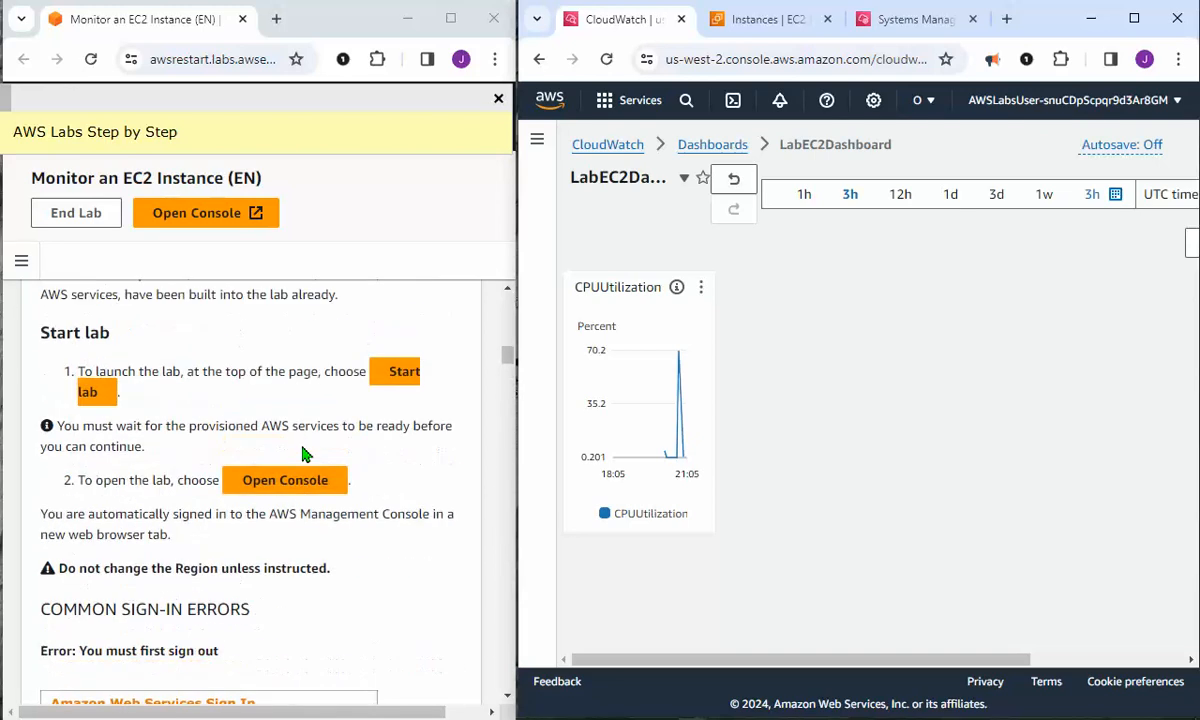
scroll(388, 410, up, 3)
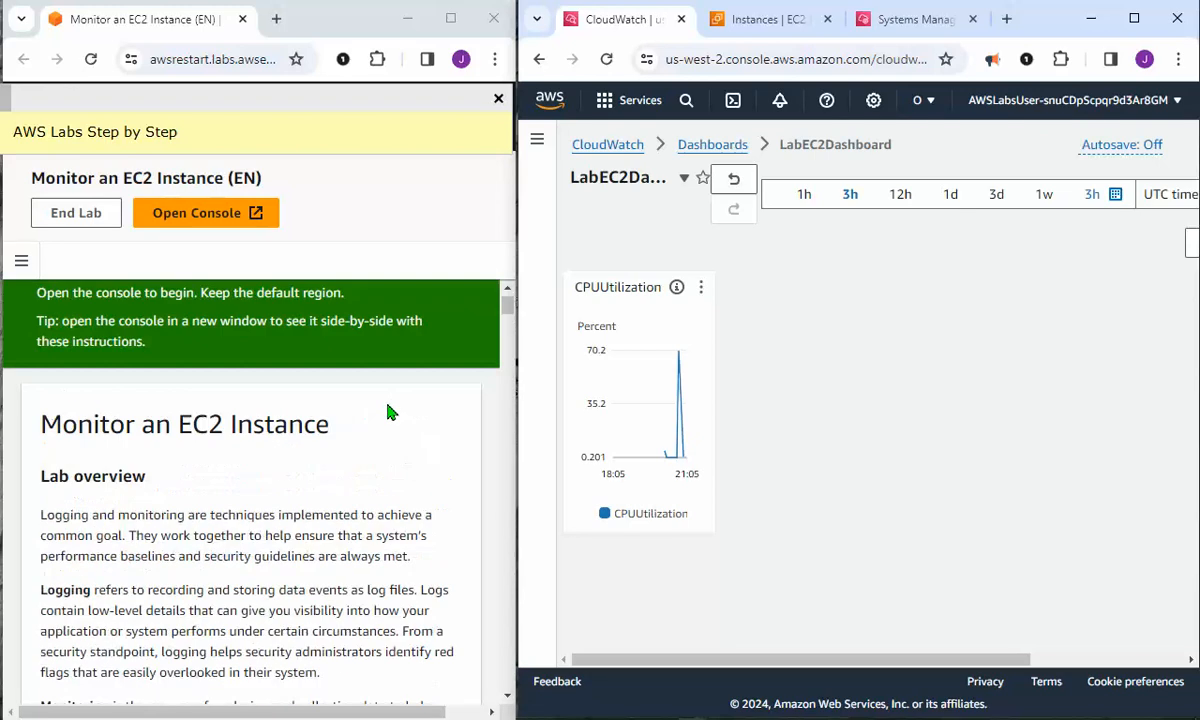
scroll(395, 425, down, 6)
scroll(405, 440, down, 5)
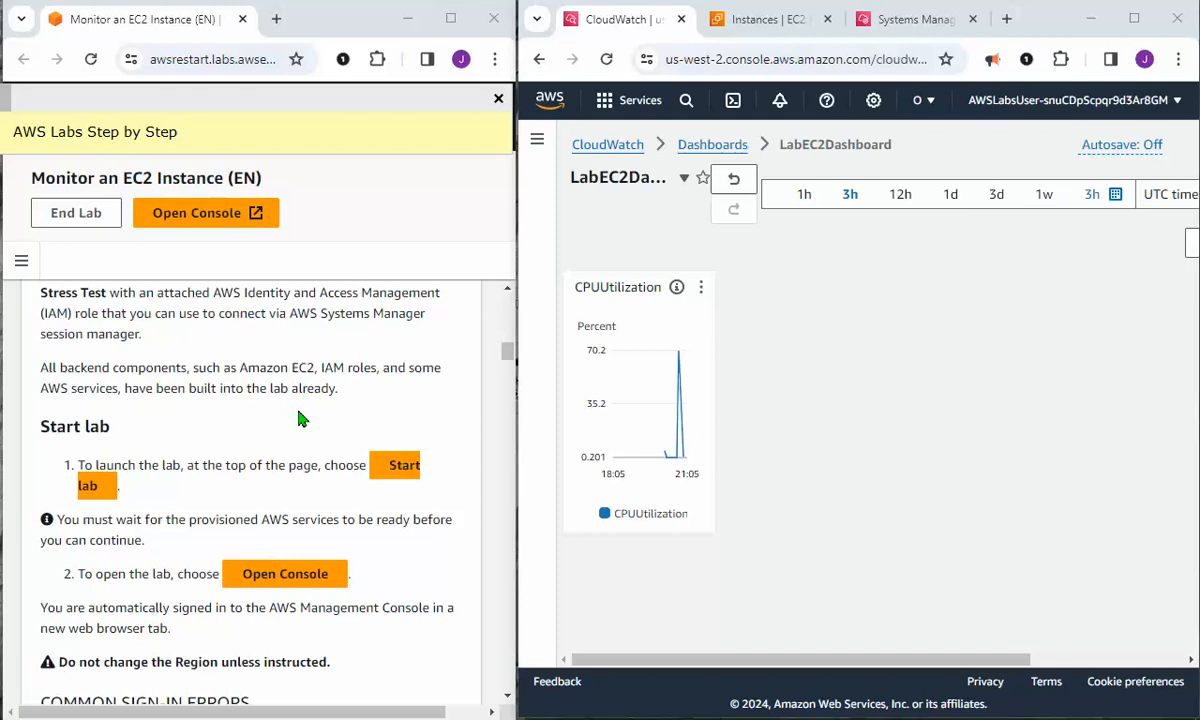
scroll(340, 465, down, 1)
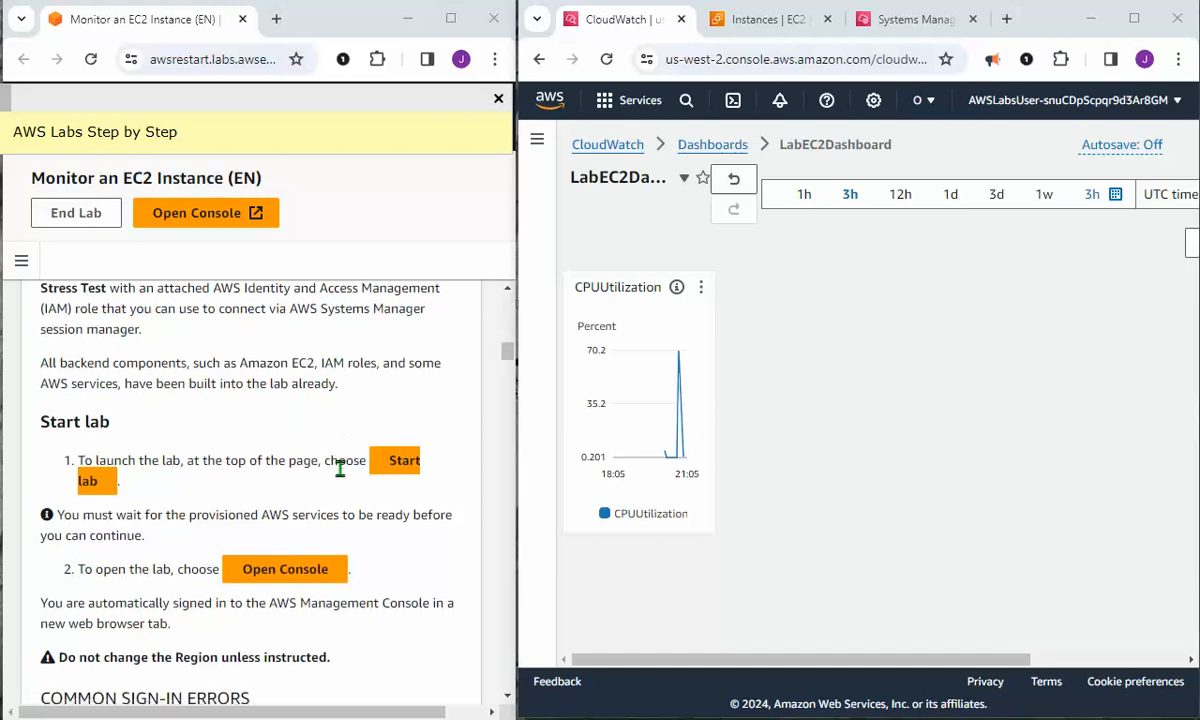
scroll(340, 468, down, 1)
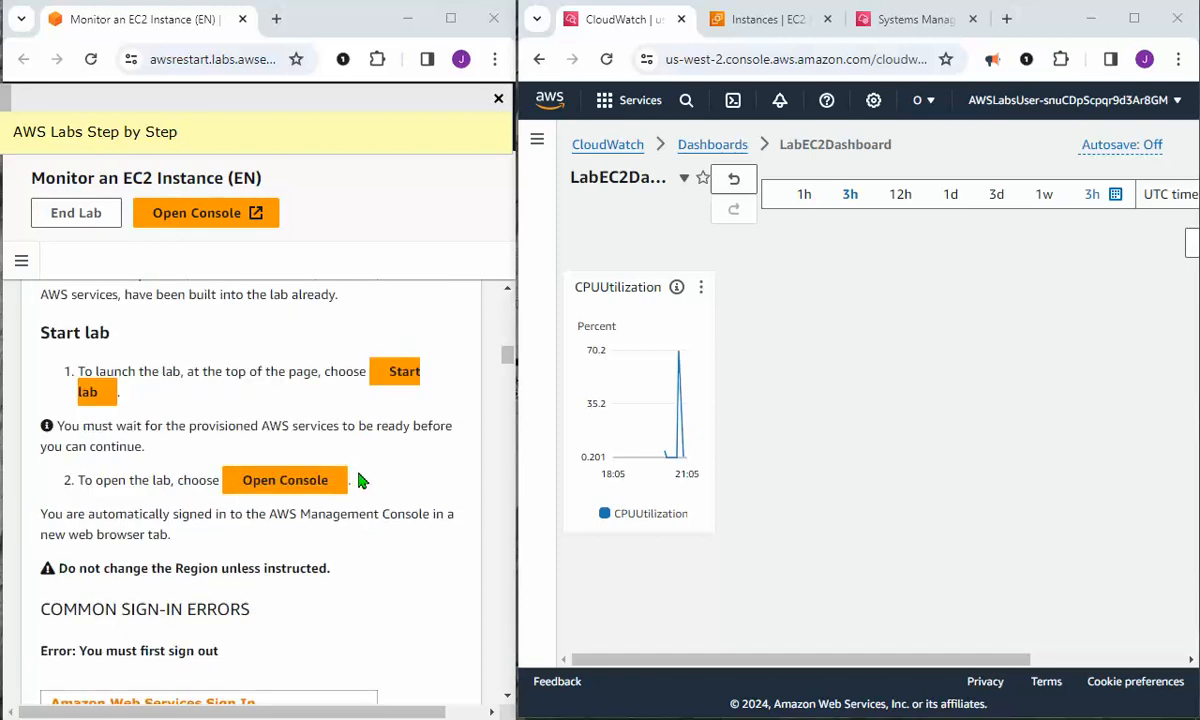
scroll(361, 481, down, 1)
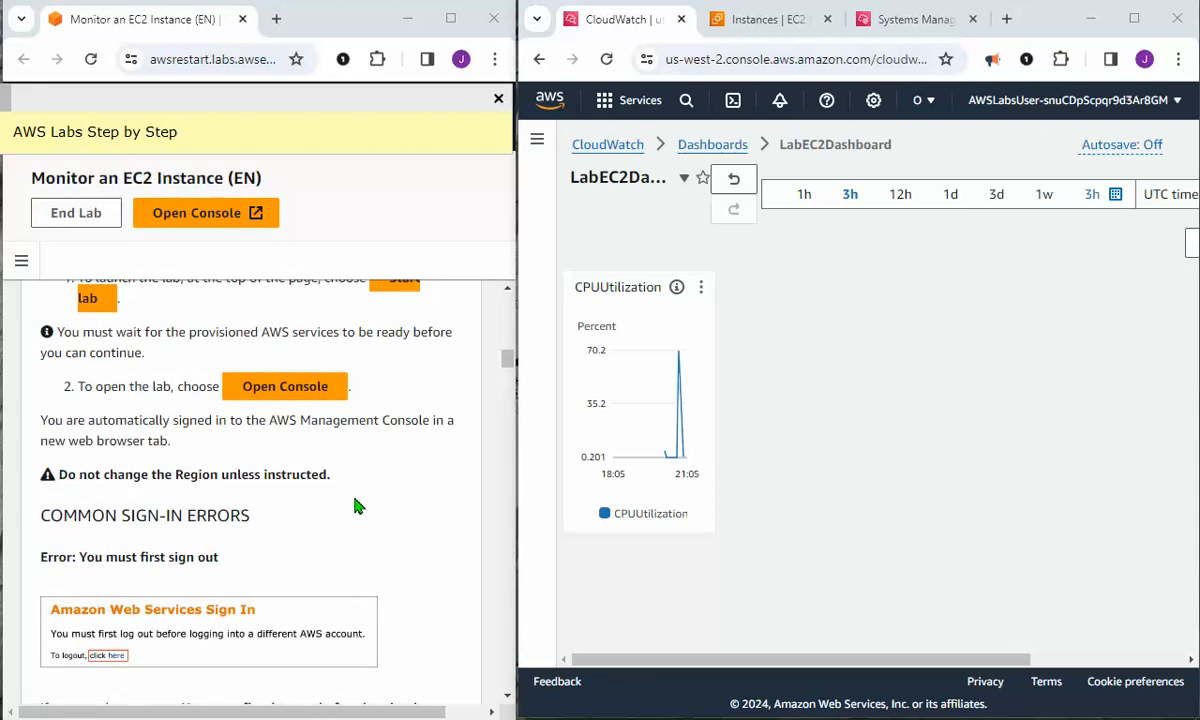